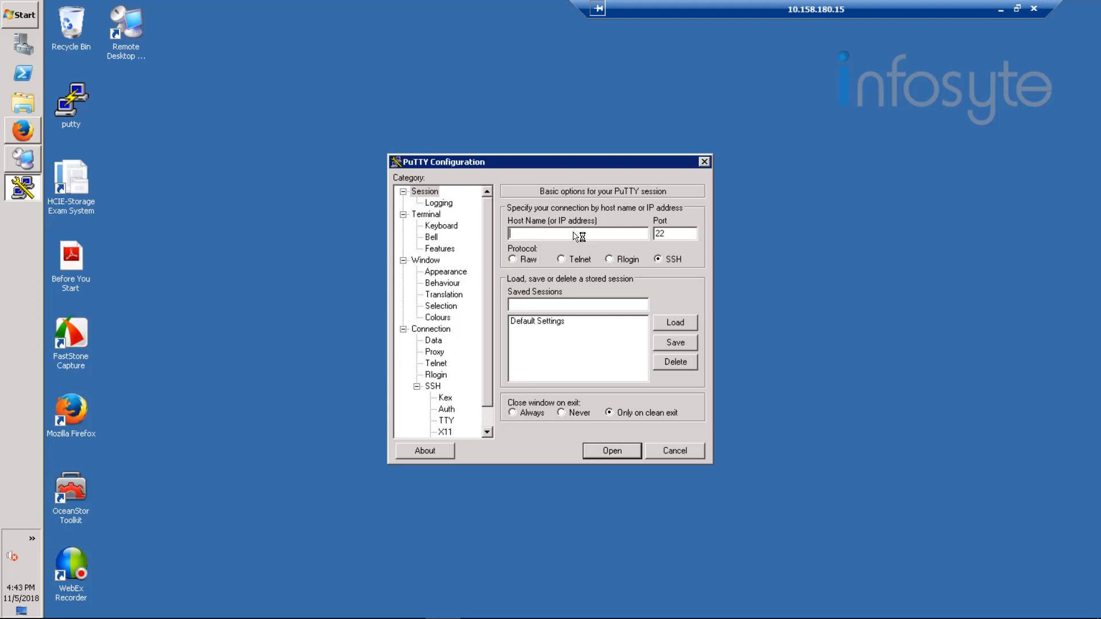
Step: Open an SSH session to host 192.168.20.20 on port 22 and maximize the terminal window
text(192.168.20.20)
key(Return)
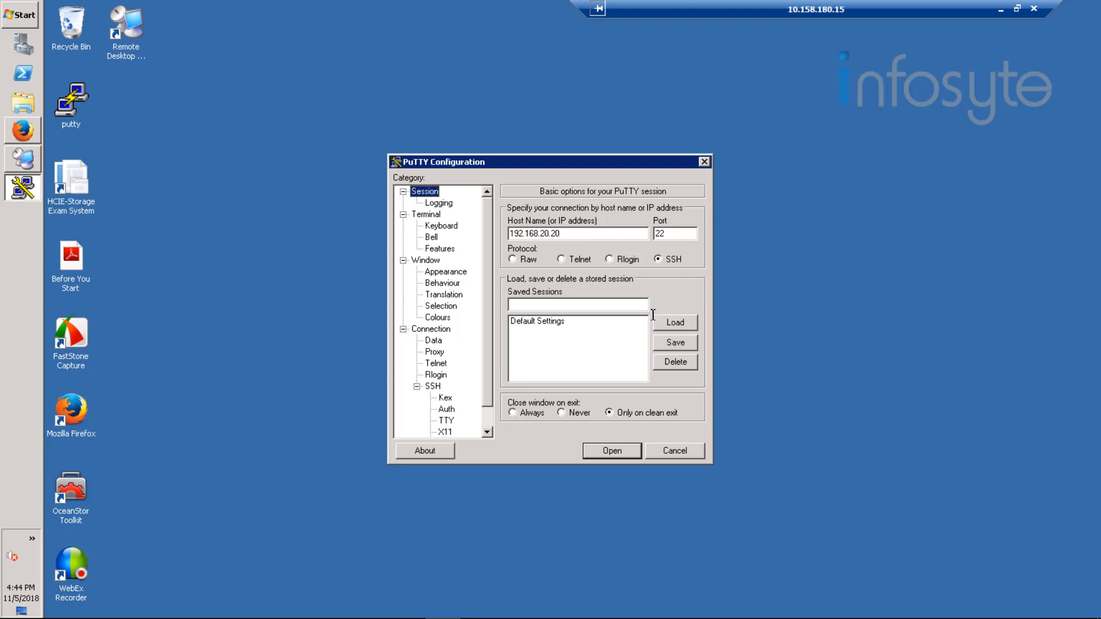
click(615, 453)
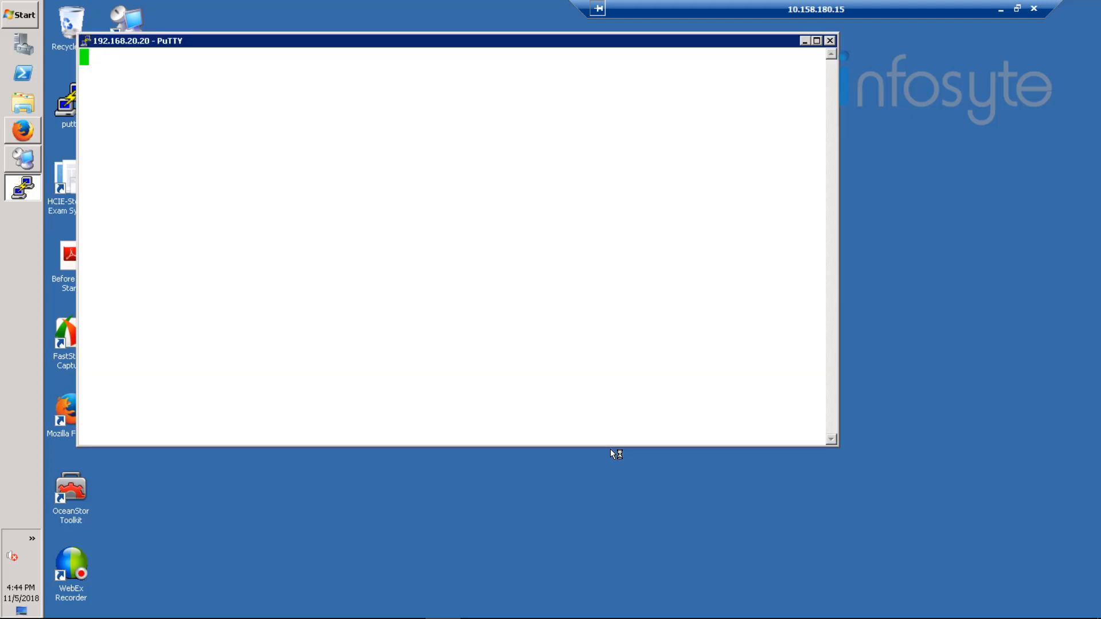
double_click(475, 42)
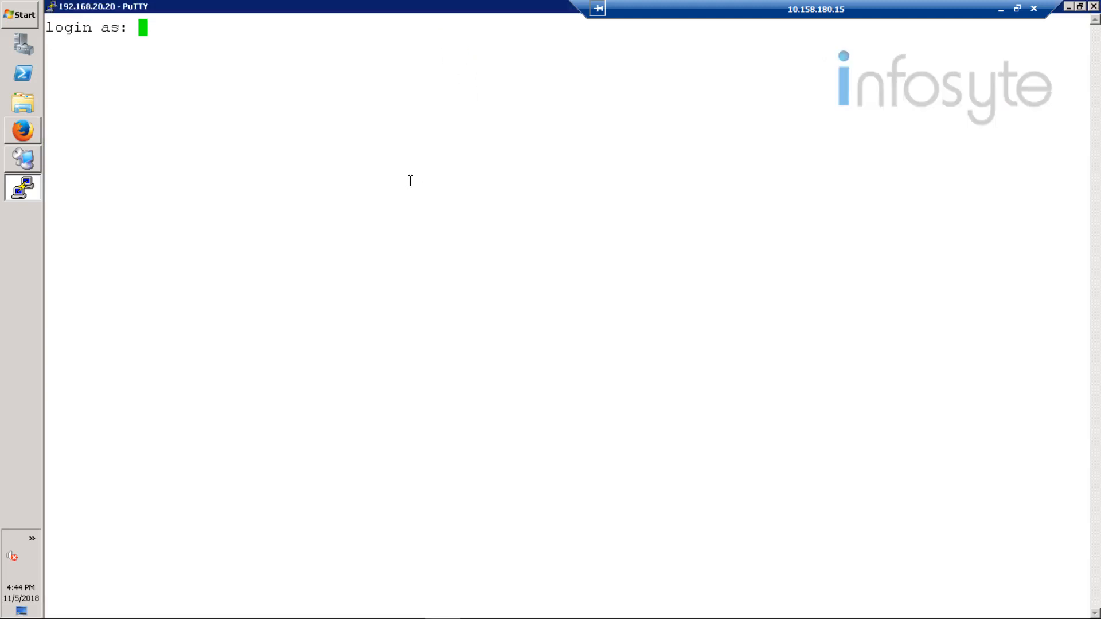
Step: Log in to the SSH session as root with the account password
text(root)
key(Return)
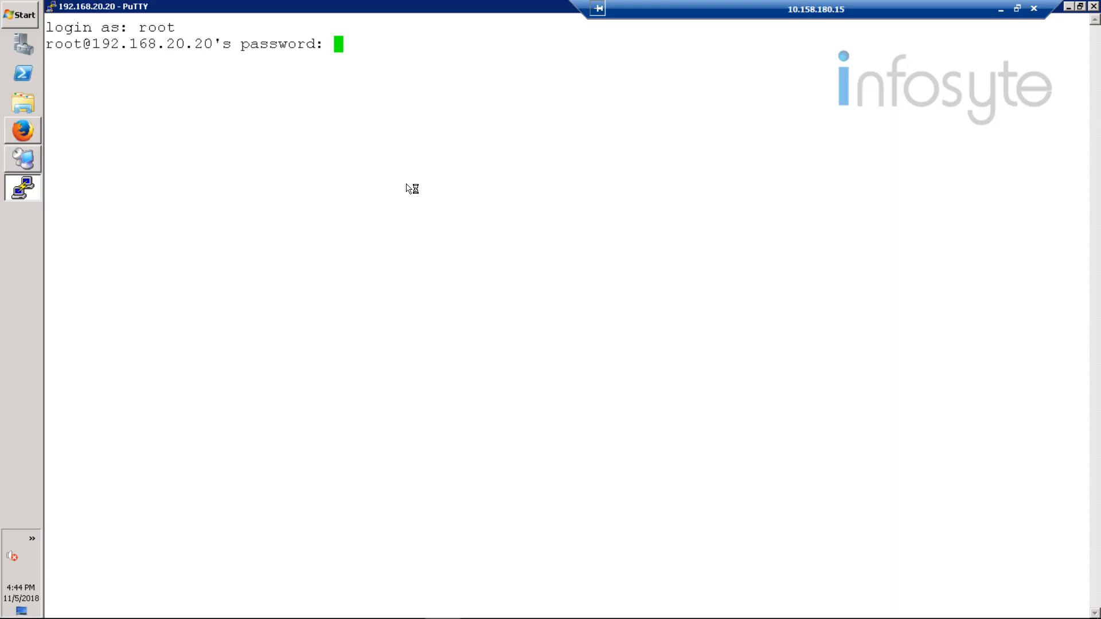
key(Return)
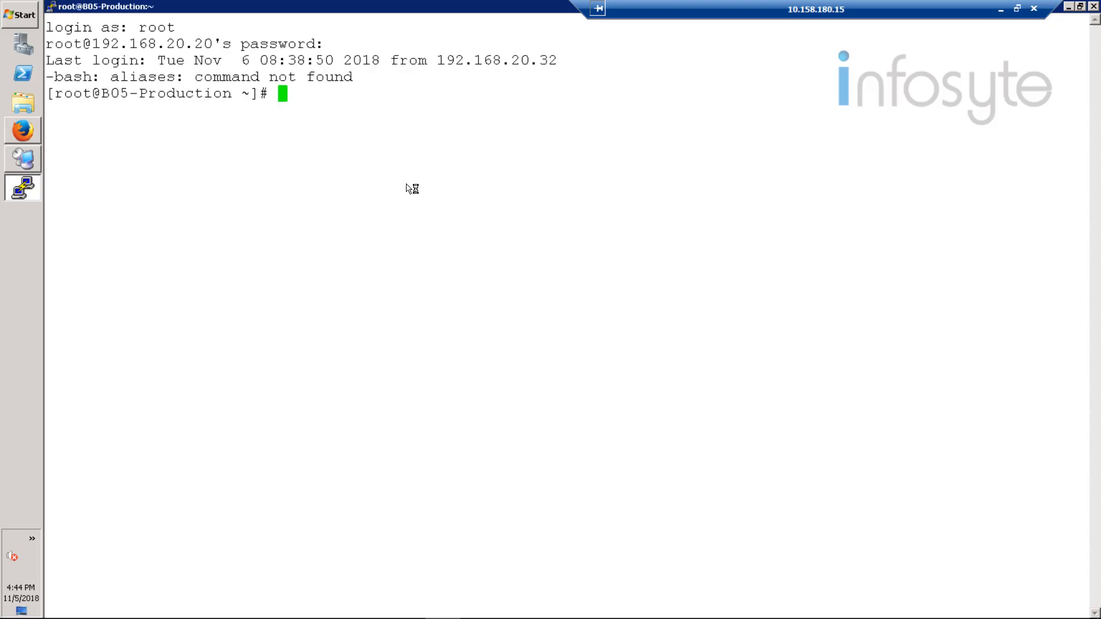
Step: Print the server's hostname and display the contents of /etc/host
text(hostname)
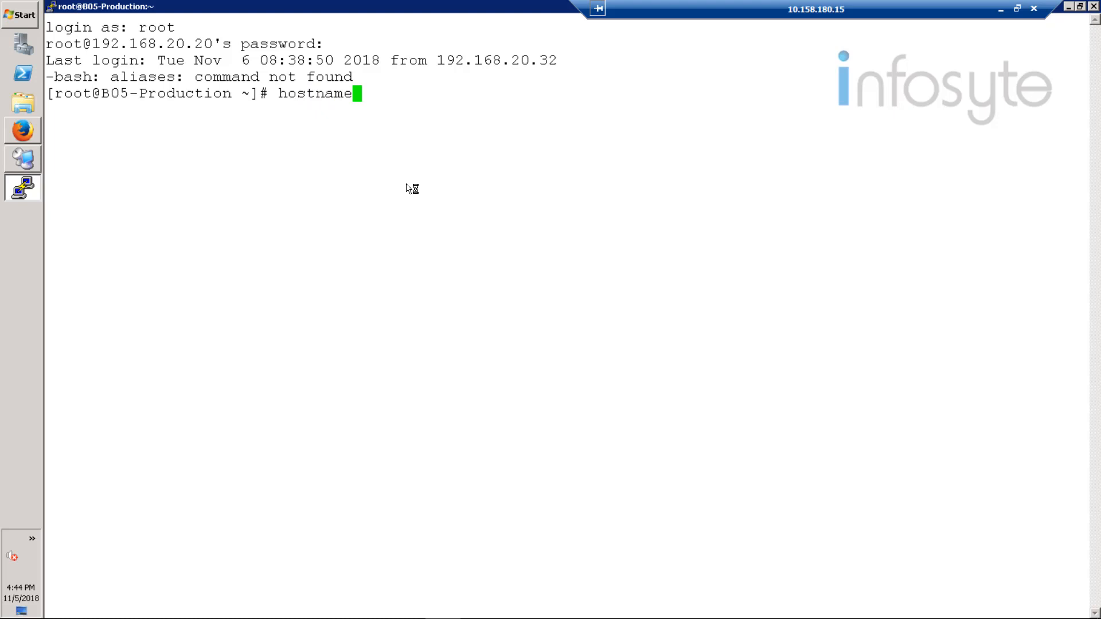
key(Return)
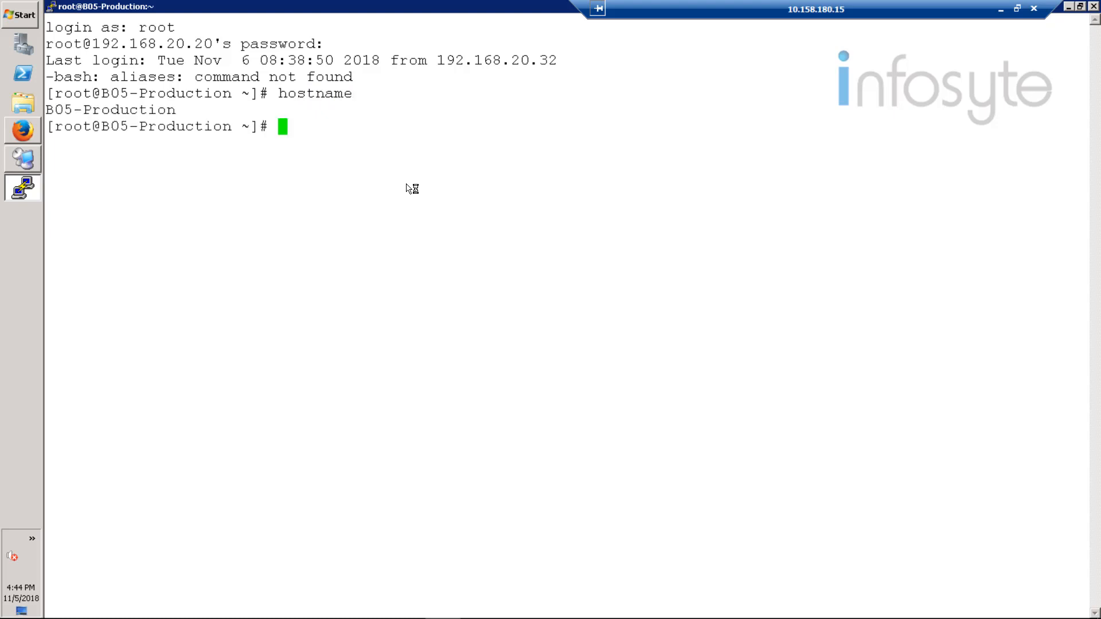
text(cat /etc)
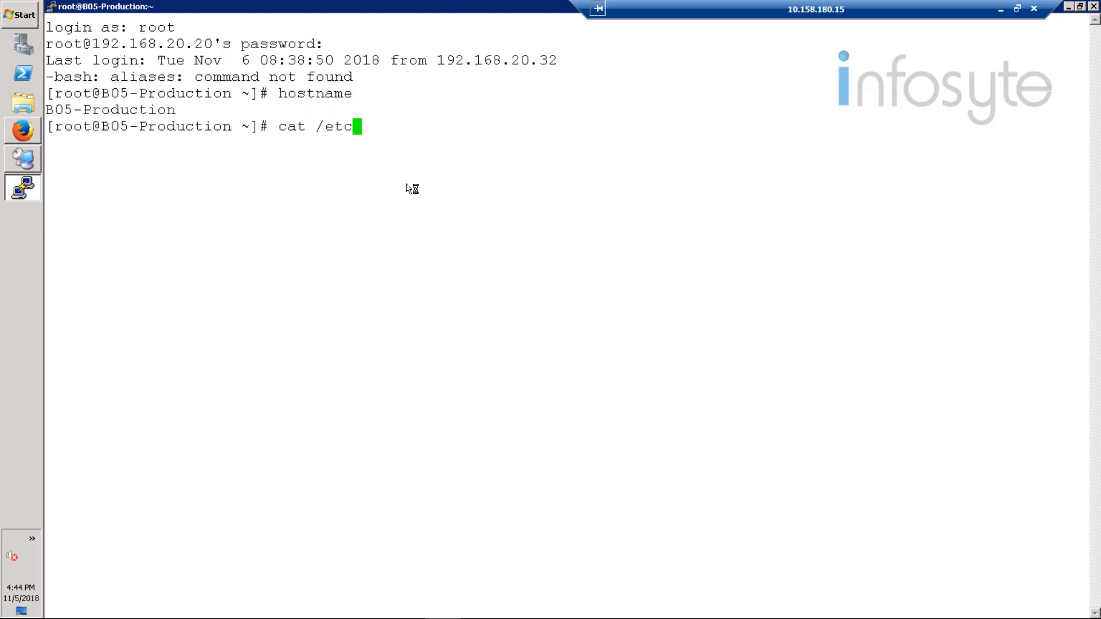
text(/host)
key(Return)
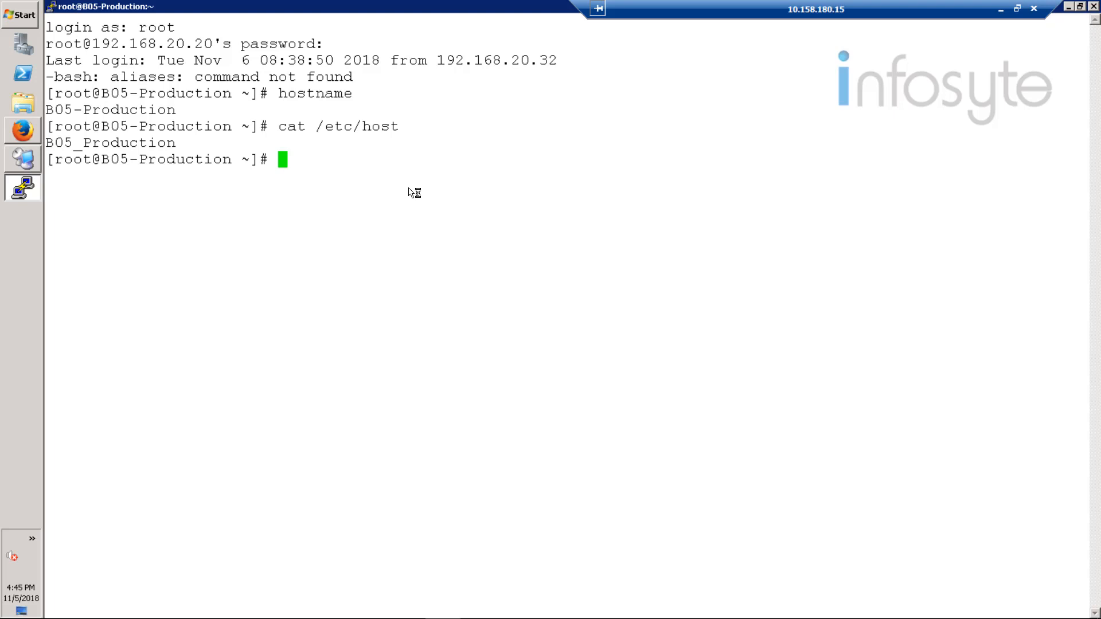
Step: Display the contents of /etc/hosts in the terminal
key(Up)
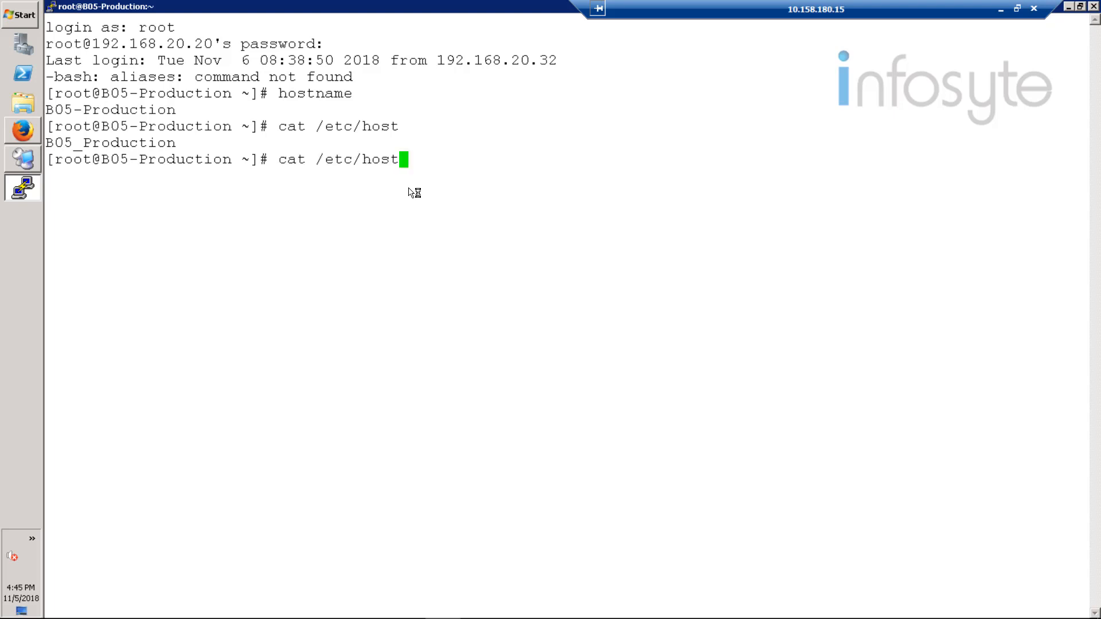
text(s)
key(Return)
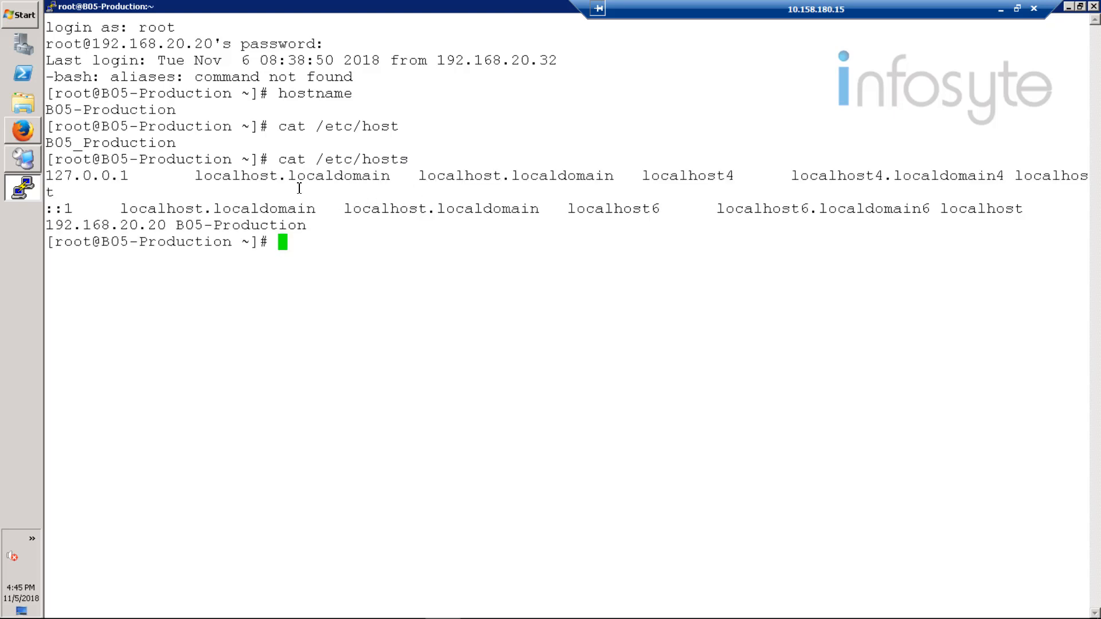
Step: Switch to the Simpana server in Remote Desktop Connection Manager, shrink its taskbar to one row and open a Command Prompt
click(24, 170)
double_click(93, 59)
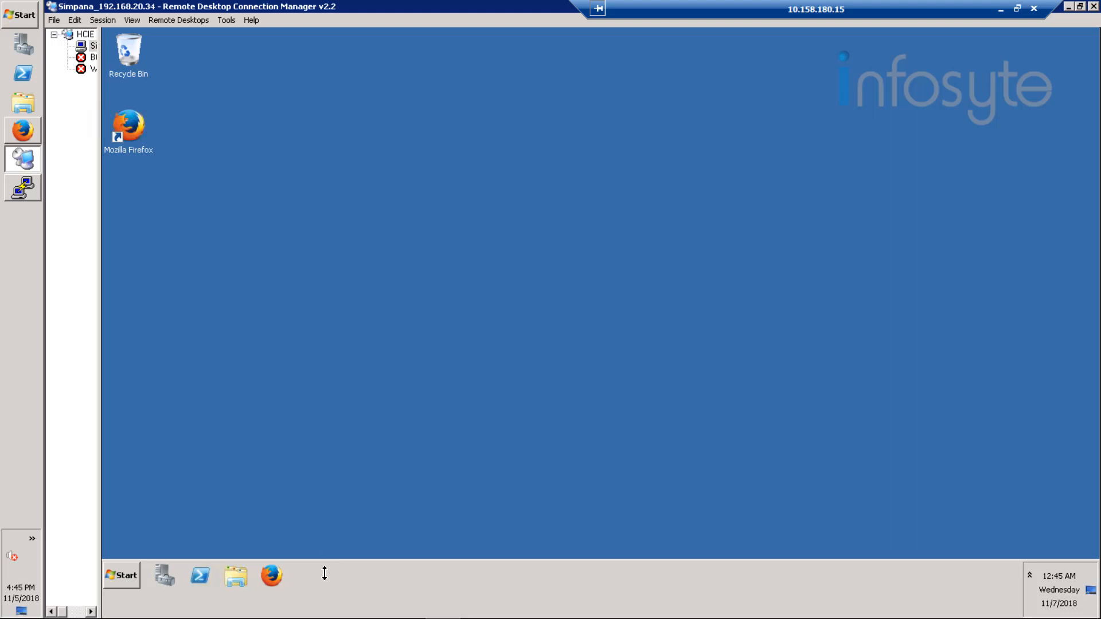
drag(325, 574, 318, 595)
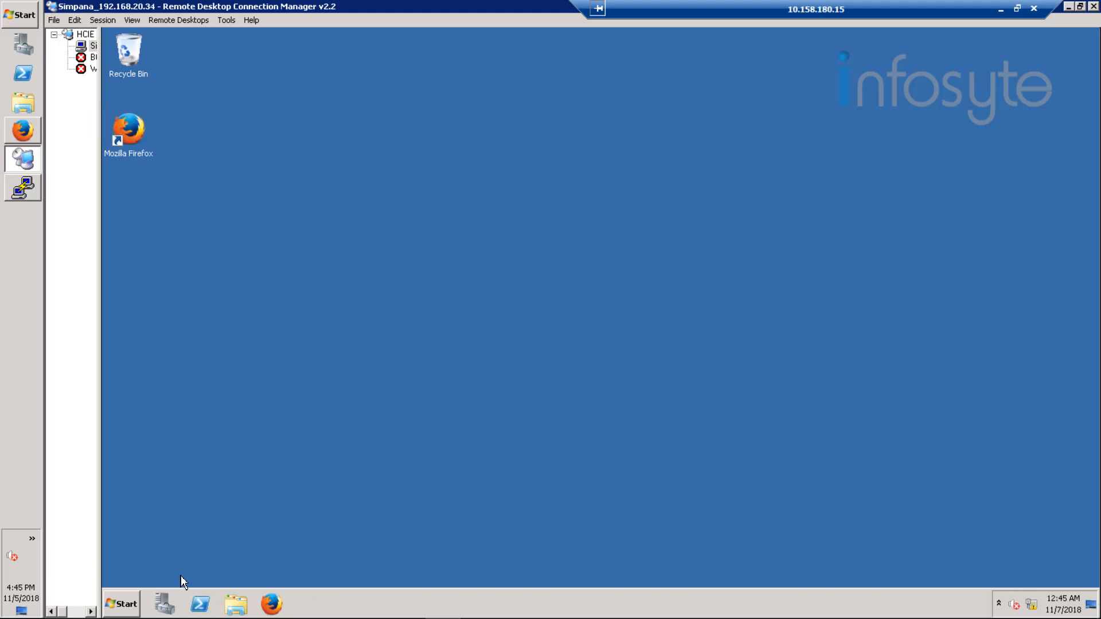
click(119, 602)
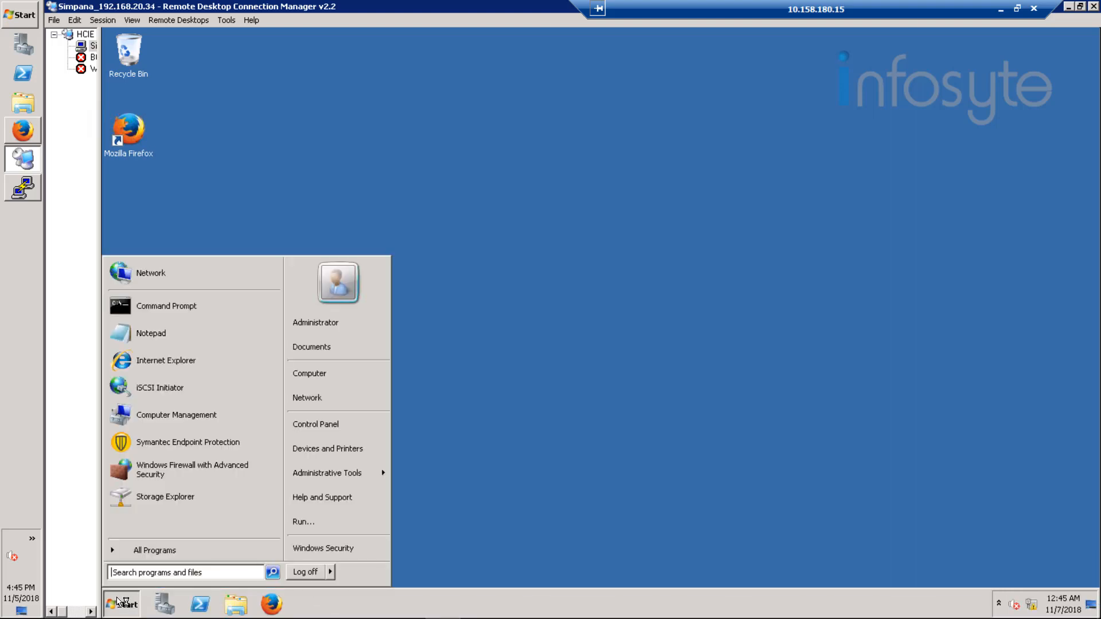
click(189, 307)
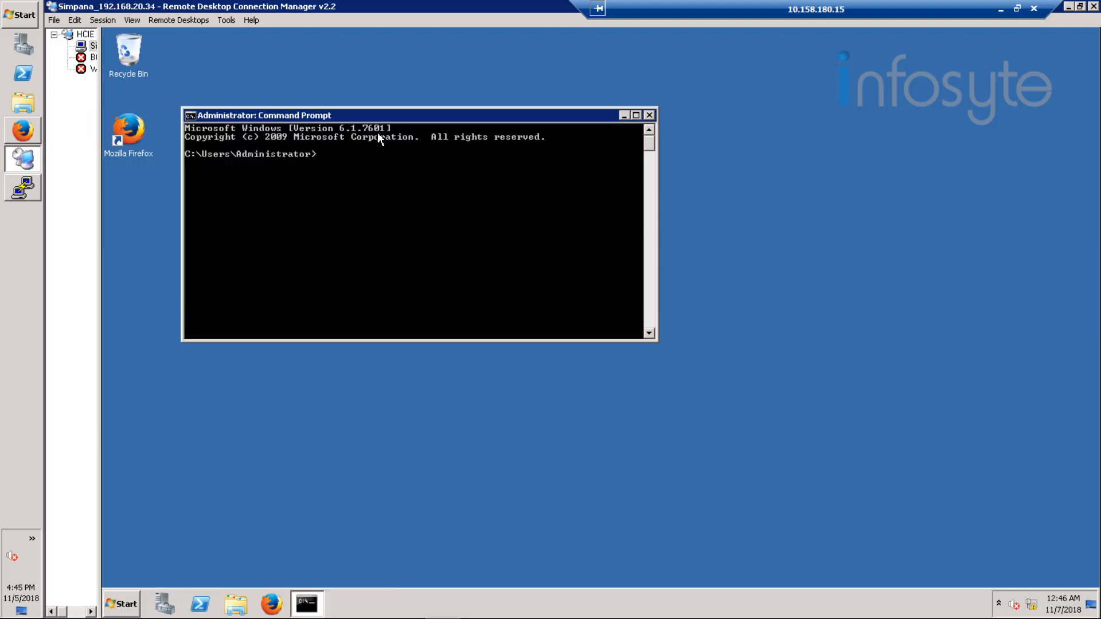
Step: Set the Command Prompt's screen background to white and its screen text to black in the window properties
right_click(447, 113)
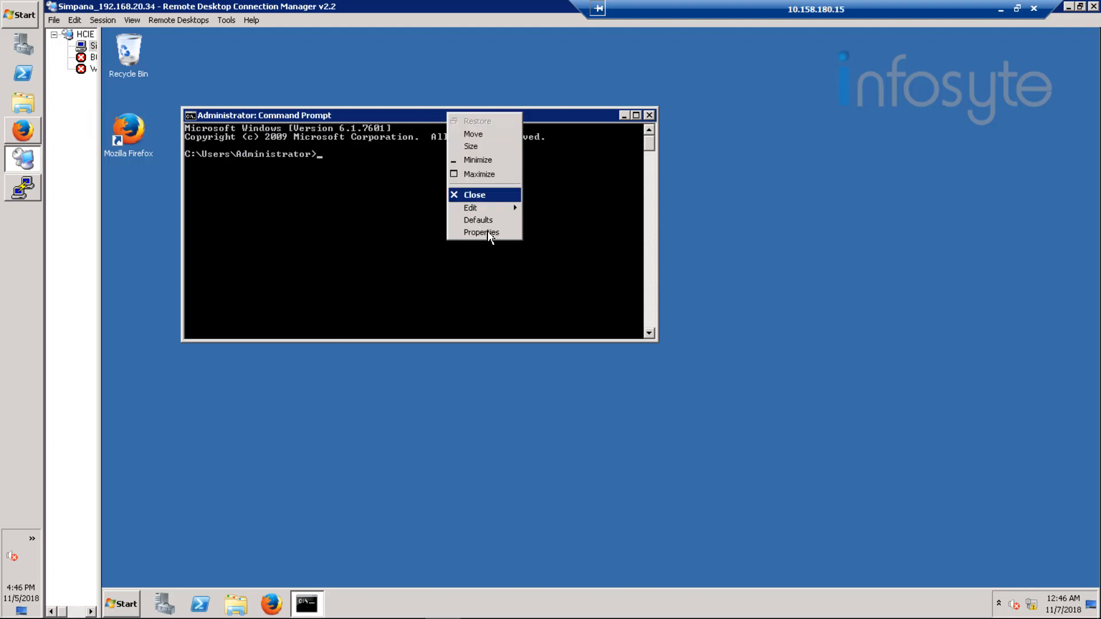
click(489, 232)
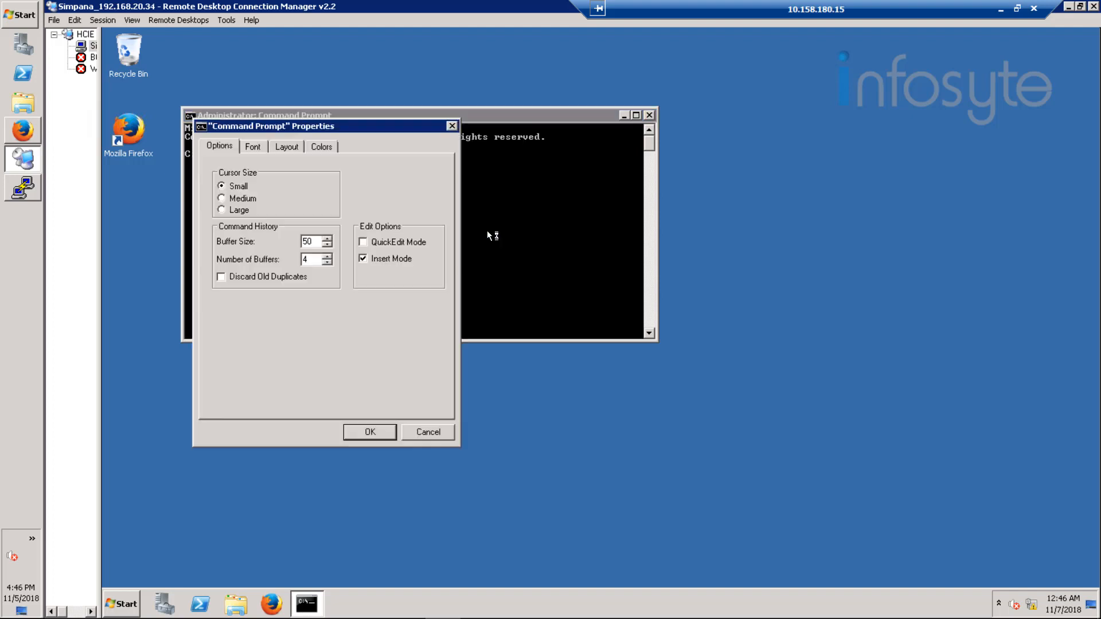
click(321, 146)
click(430, 261)
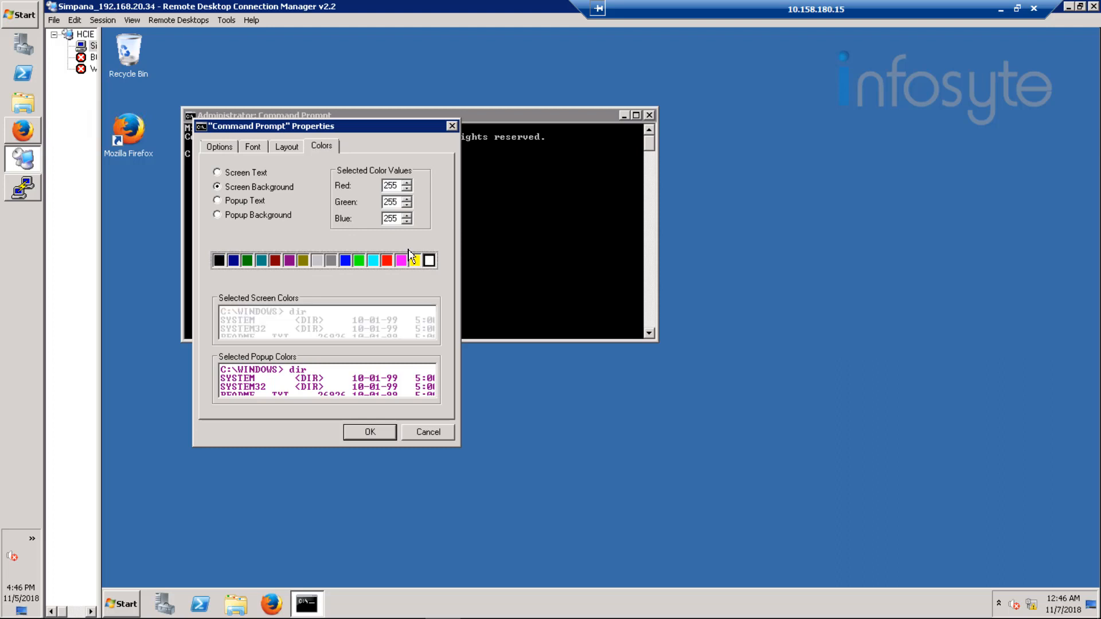
click(246, 174)
click(219, 261)
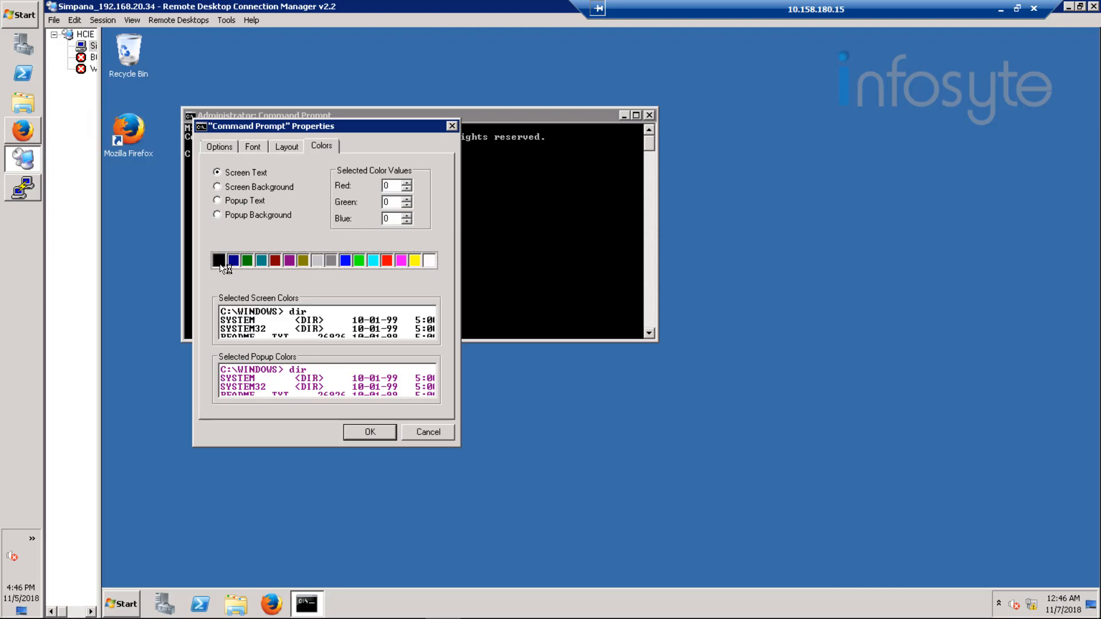
Step: Set the Command Prompt font to Lucida Console at size 18 and apply the properties
click(274, 146)
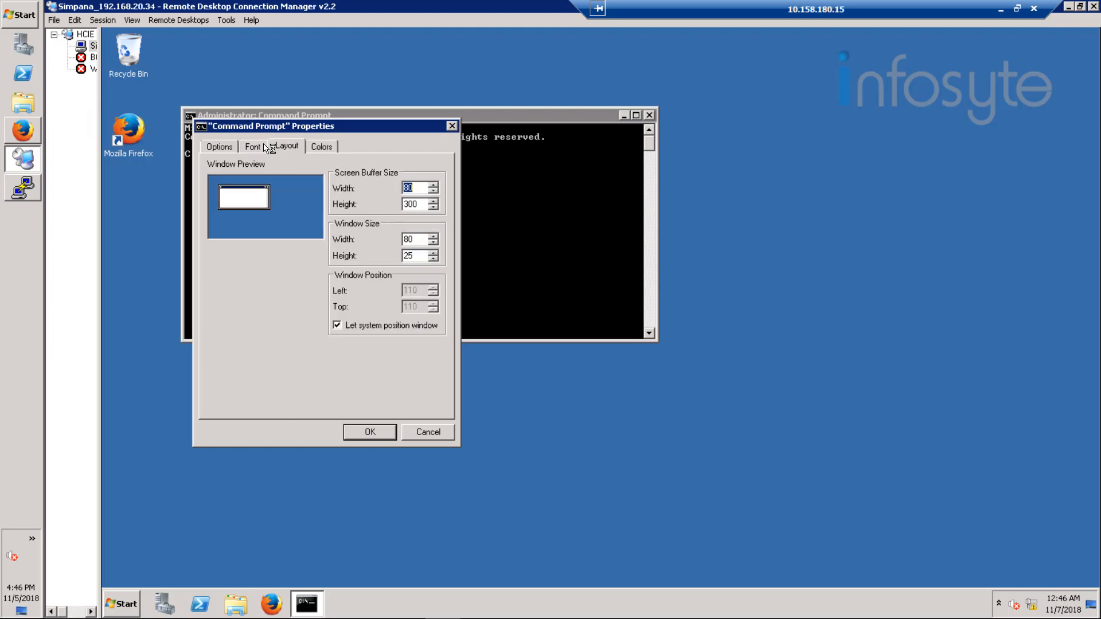
click(265, 148)
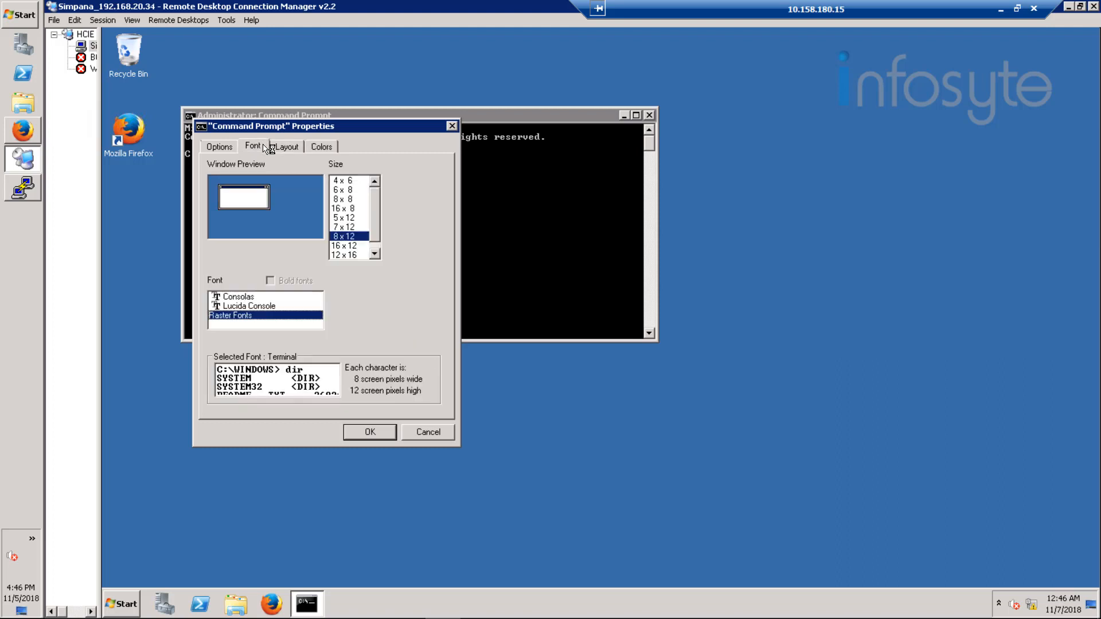
click(261, 306)
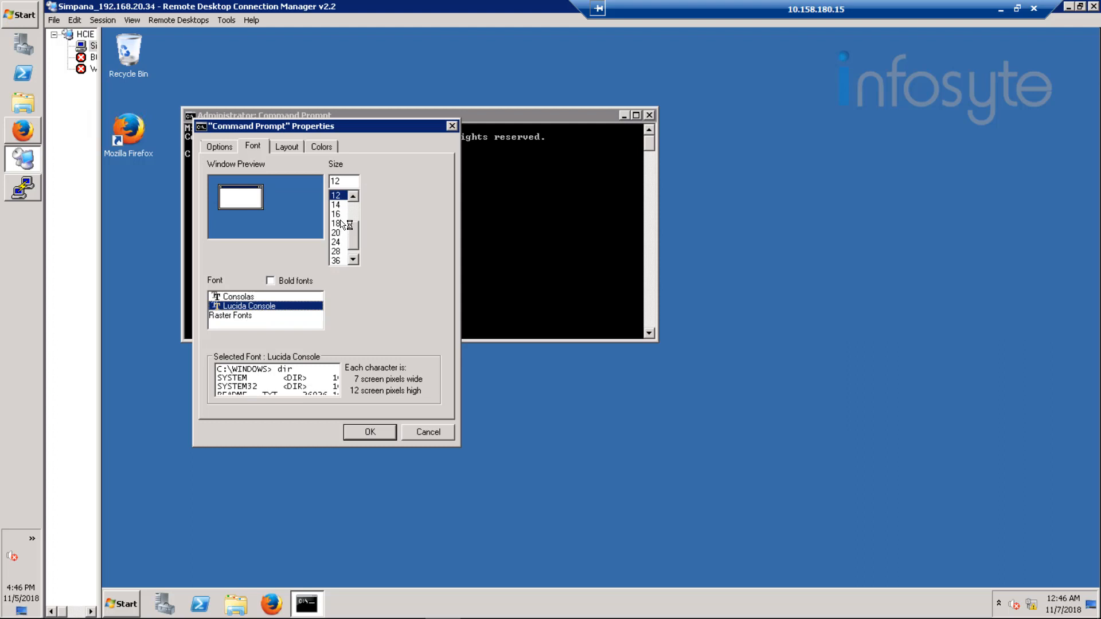
click(364, 427)
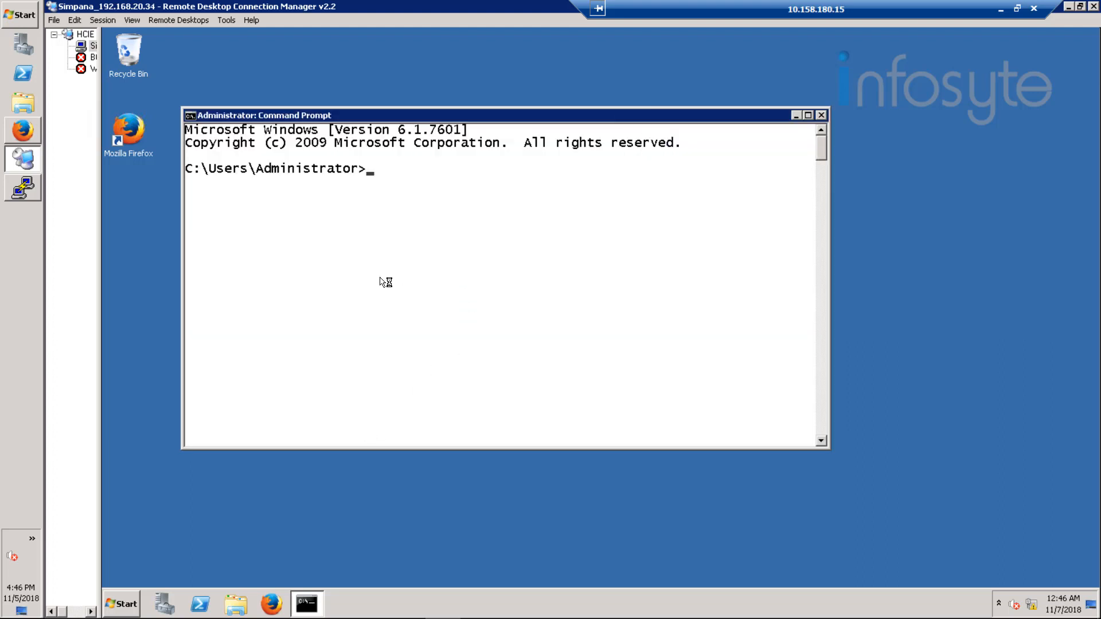
Step: Run hostname and ipconfig on the Simpana server and examine the IPv4 addresses of its Ethernet adapters
text(hostname)
key(Return)
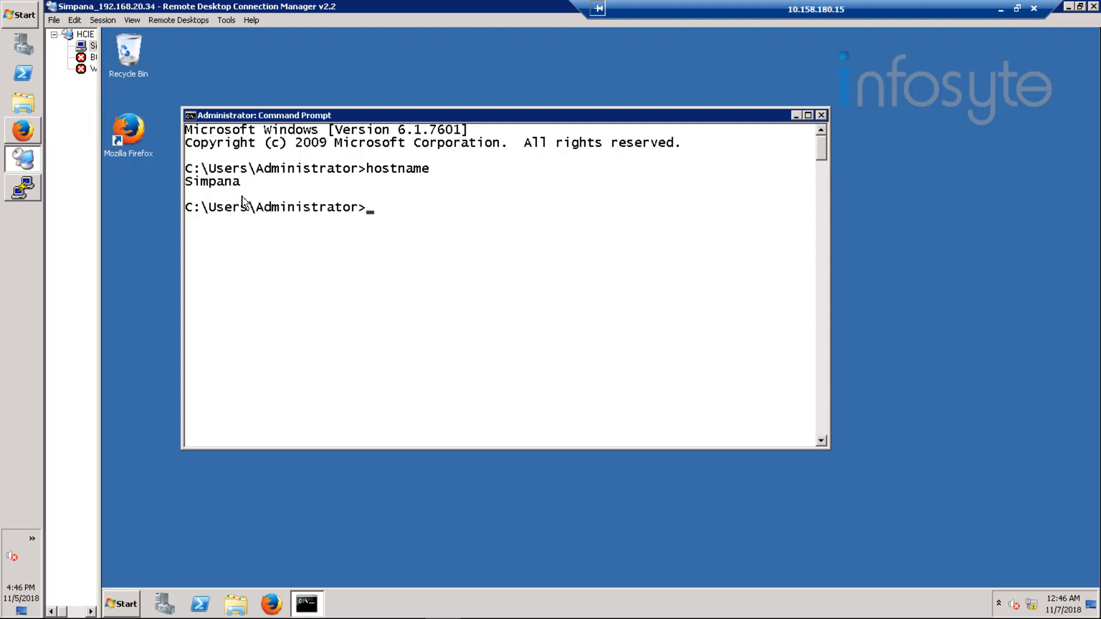
text(ipconfig)
key(Return)
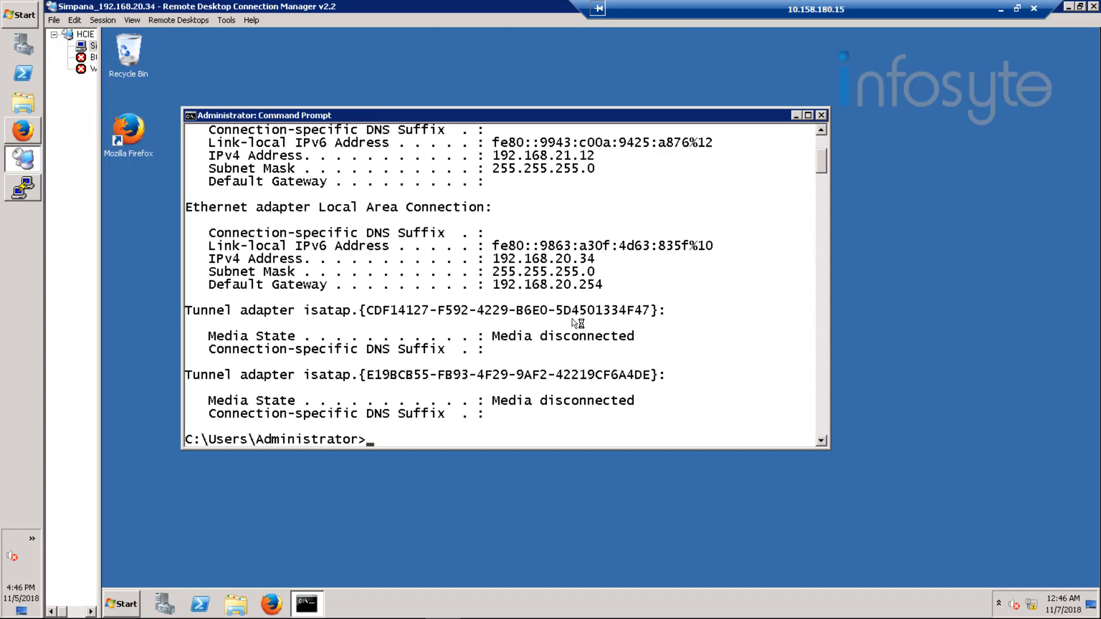
scroll(573, 324, up, 1)
scroll(571, 328, up, 3)
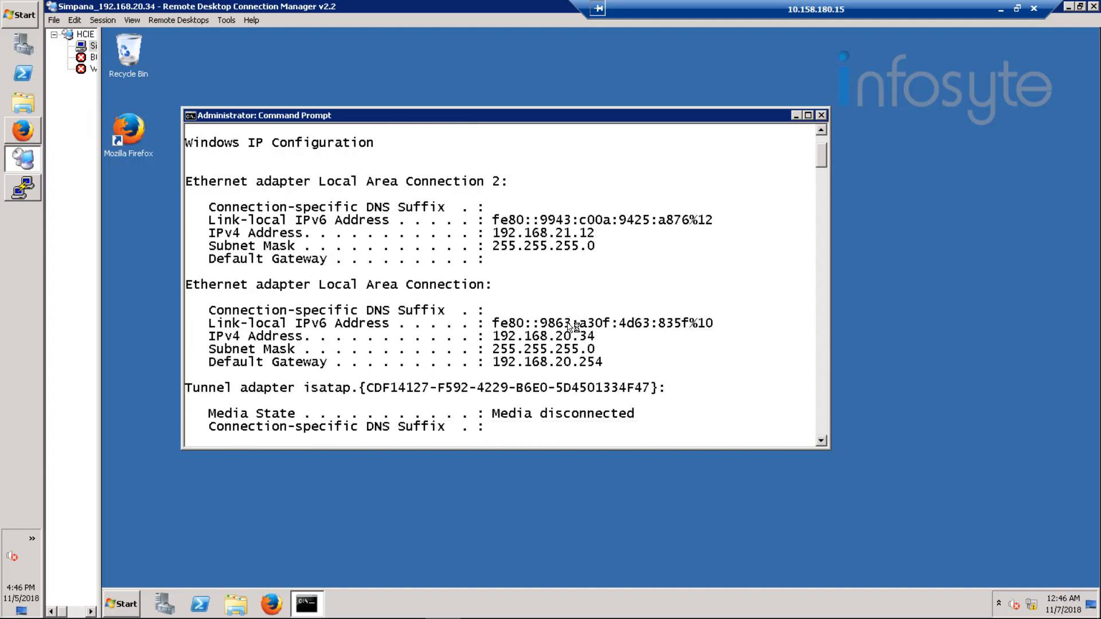
scroll(572, 326, down, 1)
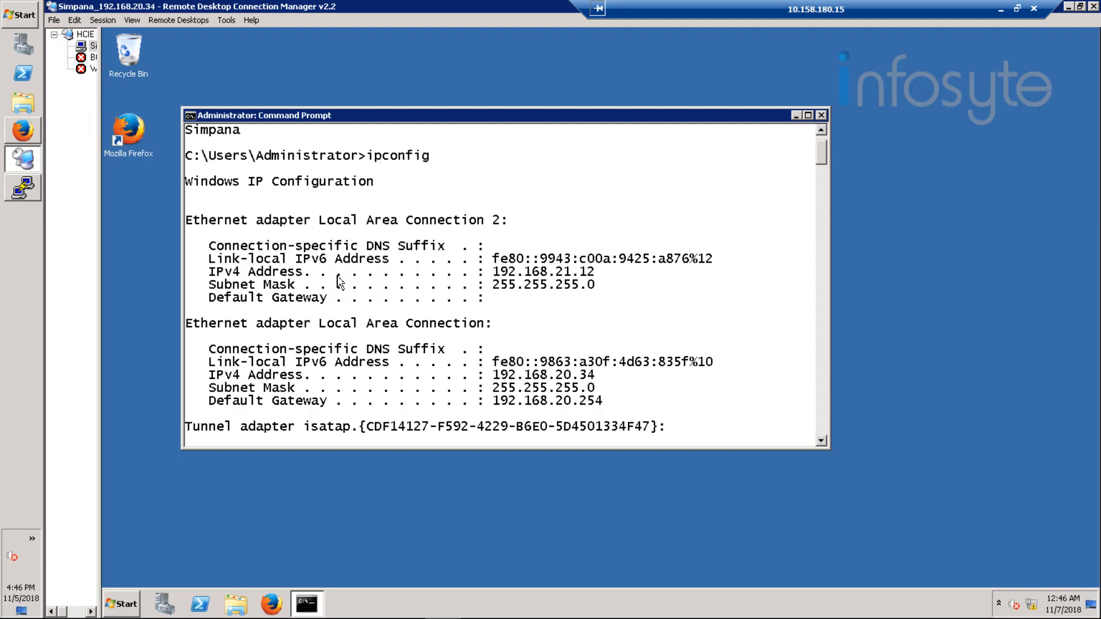
Step: Switch to the PuTTY session and open /etc/hosts in the vi editor
click(19, 196)
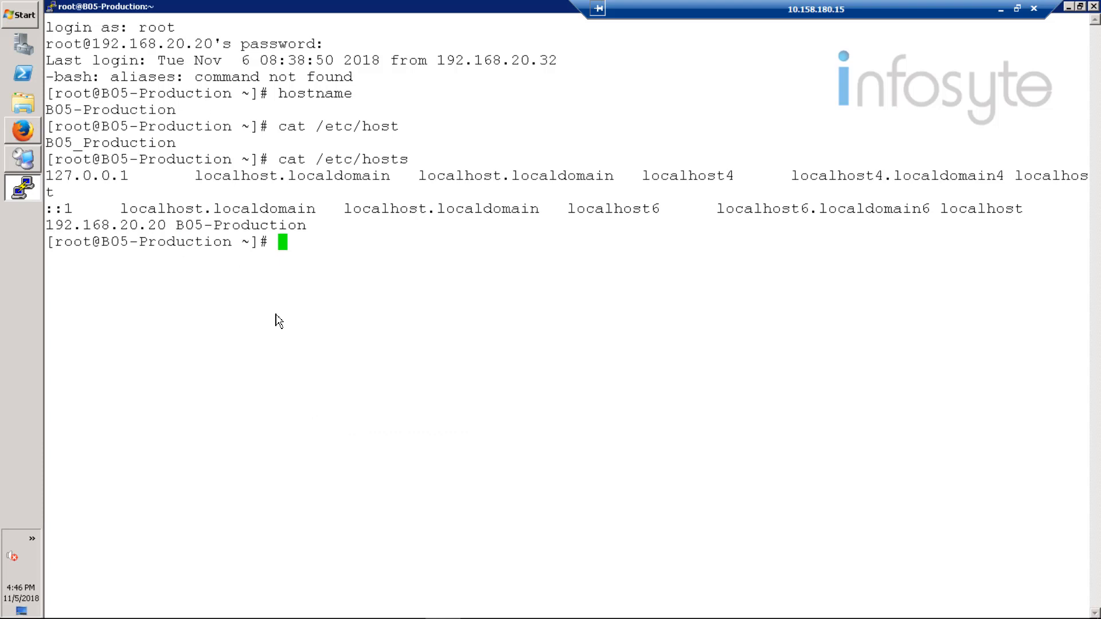
text(vi /etc/hosts)
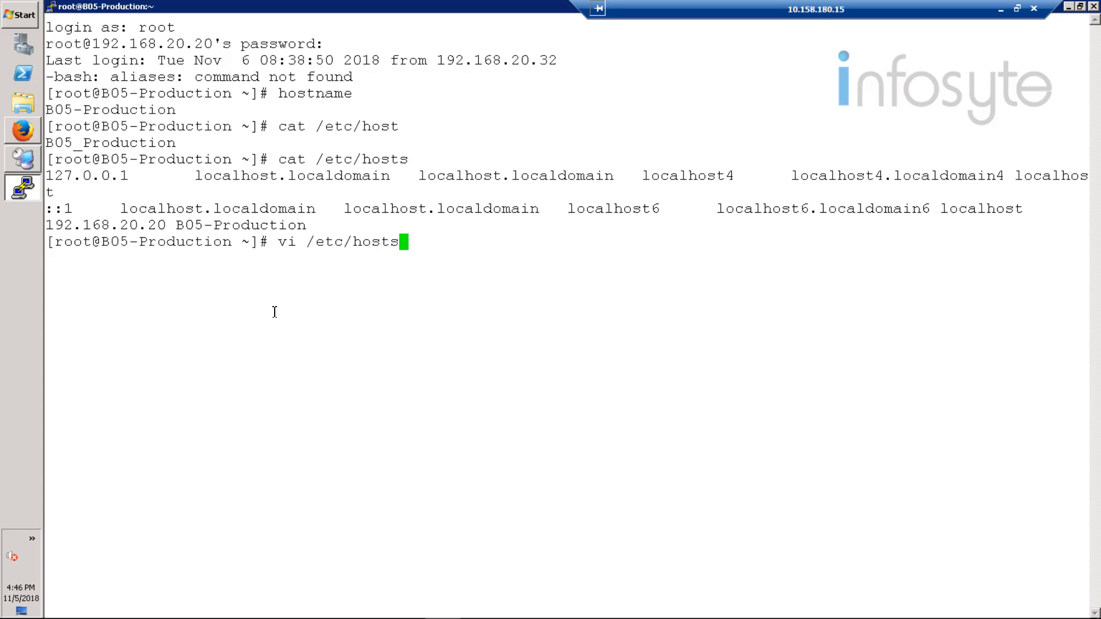
key(Return)
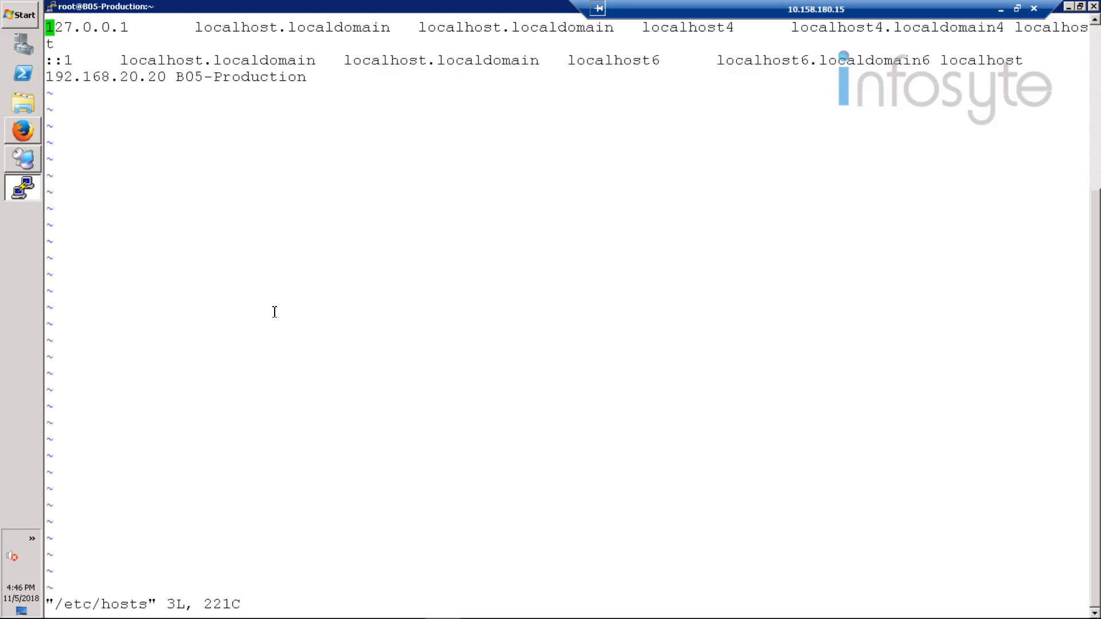
Step: Insert a new line below the B05-Production entry in /etc/hosts starting with the address 192.168.20.34
key(Down)
key(Down)
key(Right)
key(Right)
key(Right)
key(Right)
key(Right)
key(Right)
key(Right)
key(Right)
key(Right)
key(Right)
key(Right)
key(Right)
key(Right)
key(Right)
key(Right)
key(Right)
key(Right)
key(Right)
key(Right)
key(Right)
key(i)
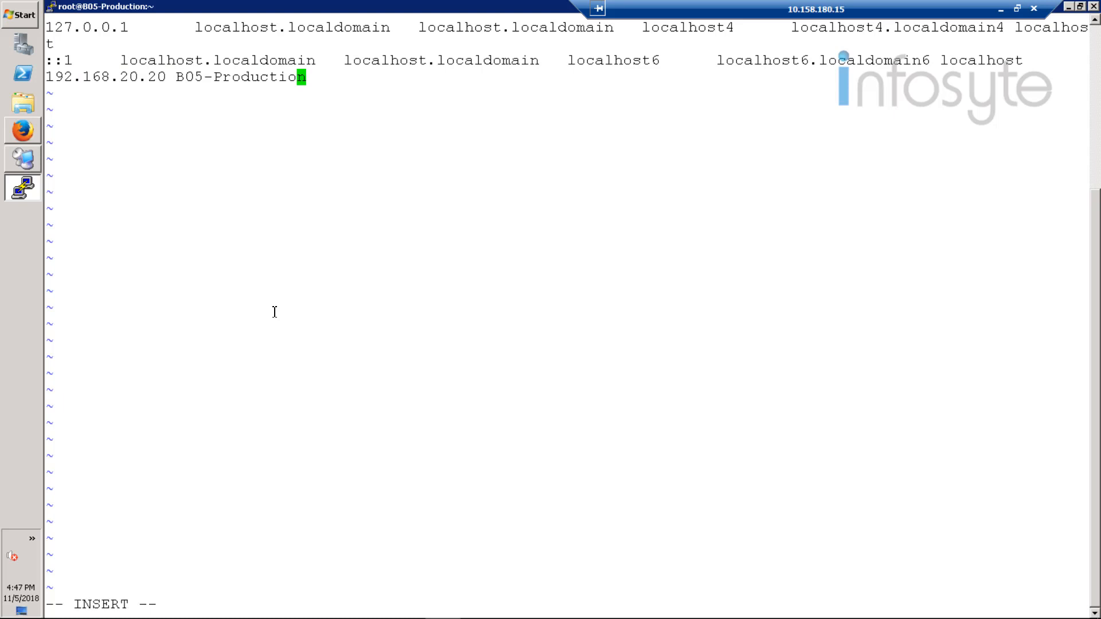
key(Right)
key(Return)
text(192.168)
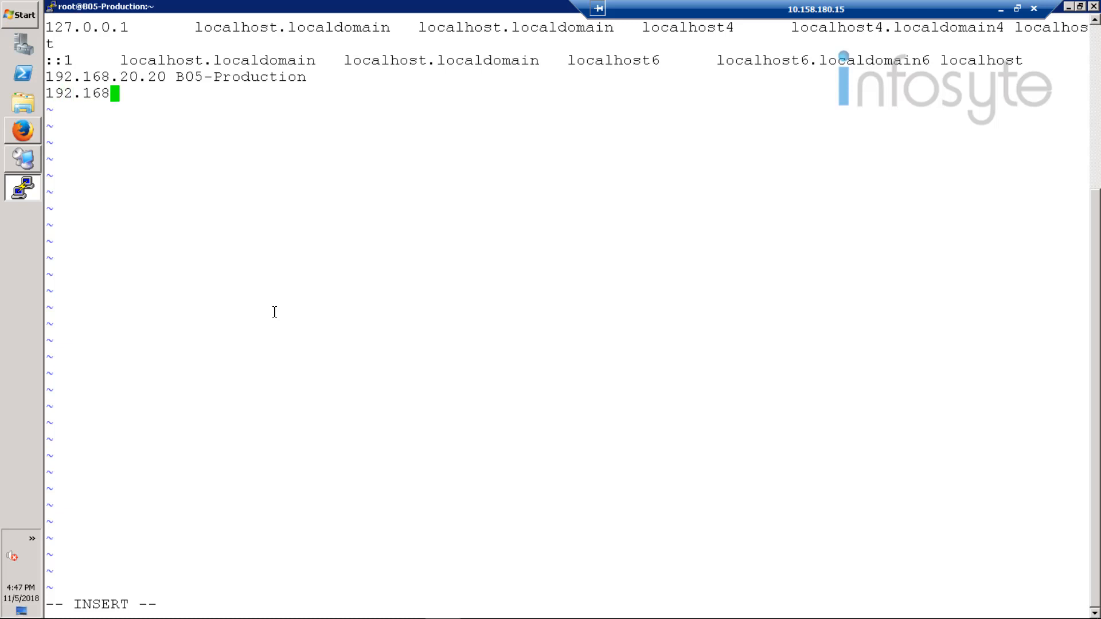
text(.20.34)
key(Tab)
key(BackSpace)
Step: Switch to the Simpana server's remote desktop and copy the hostname Simpana from the Command Prompt output
click(30, 167)
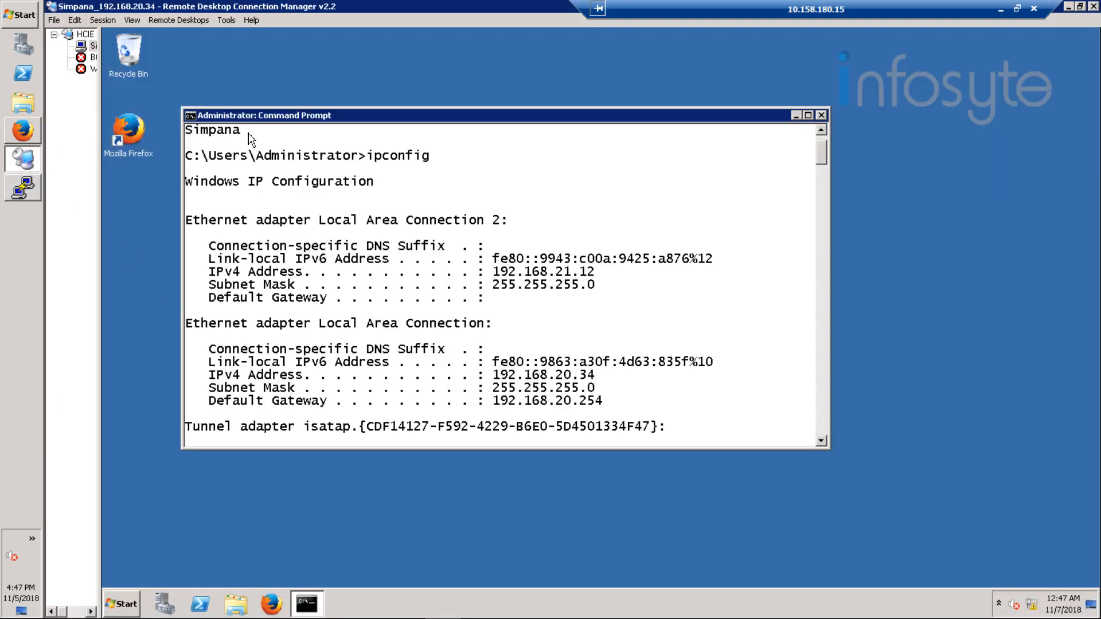
right_click(240, 113)
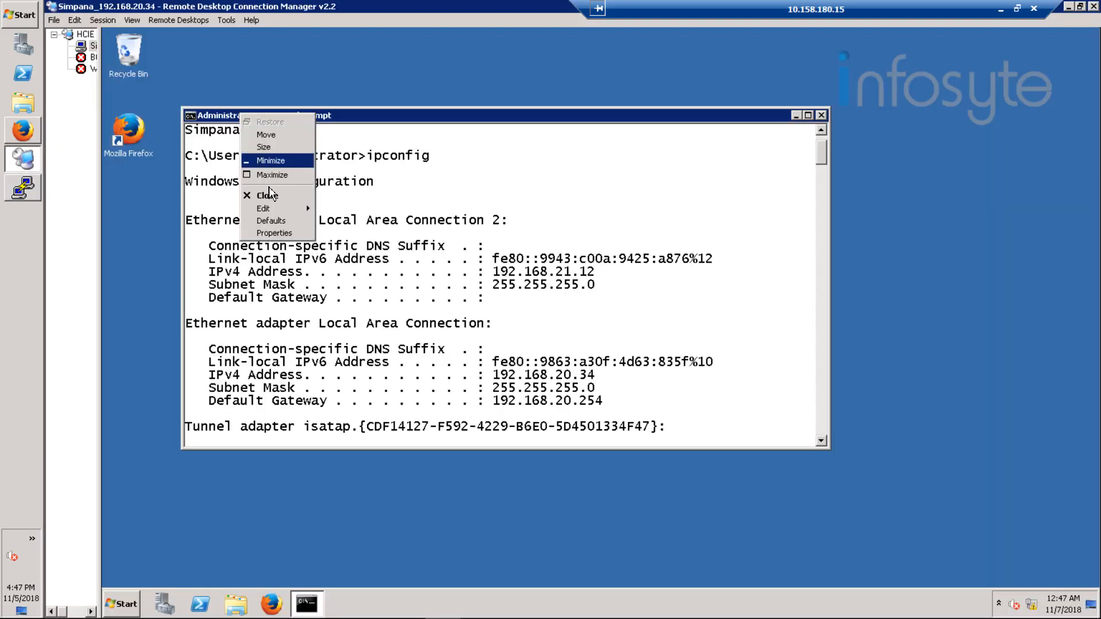
mouse_move(284, 210)
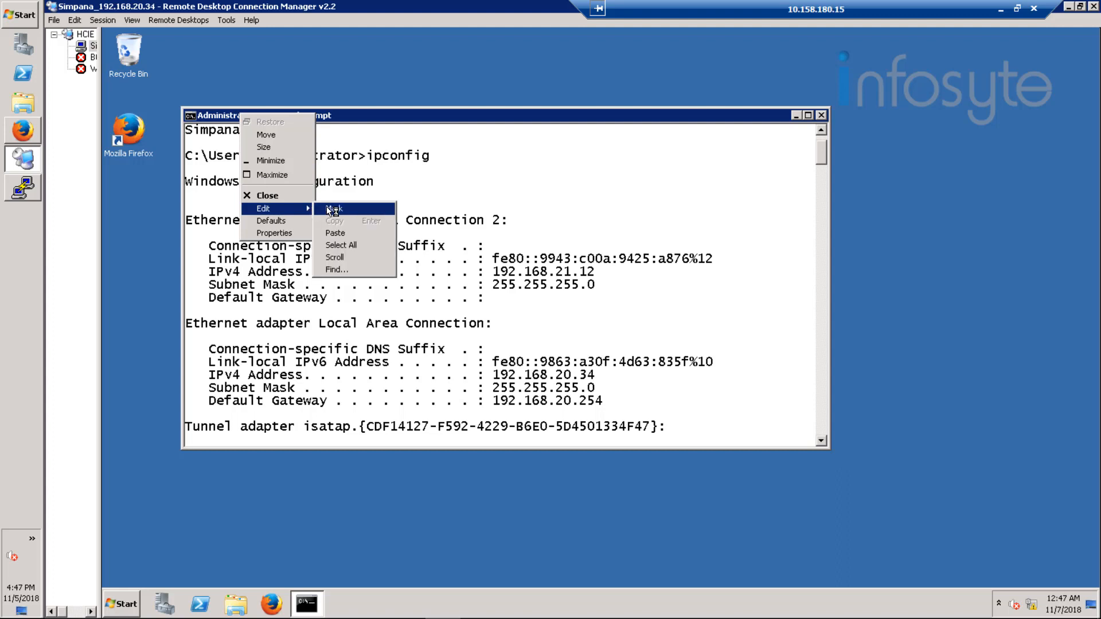
click(332, 209)
drag(188, 131, 235, 137)
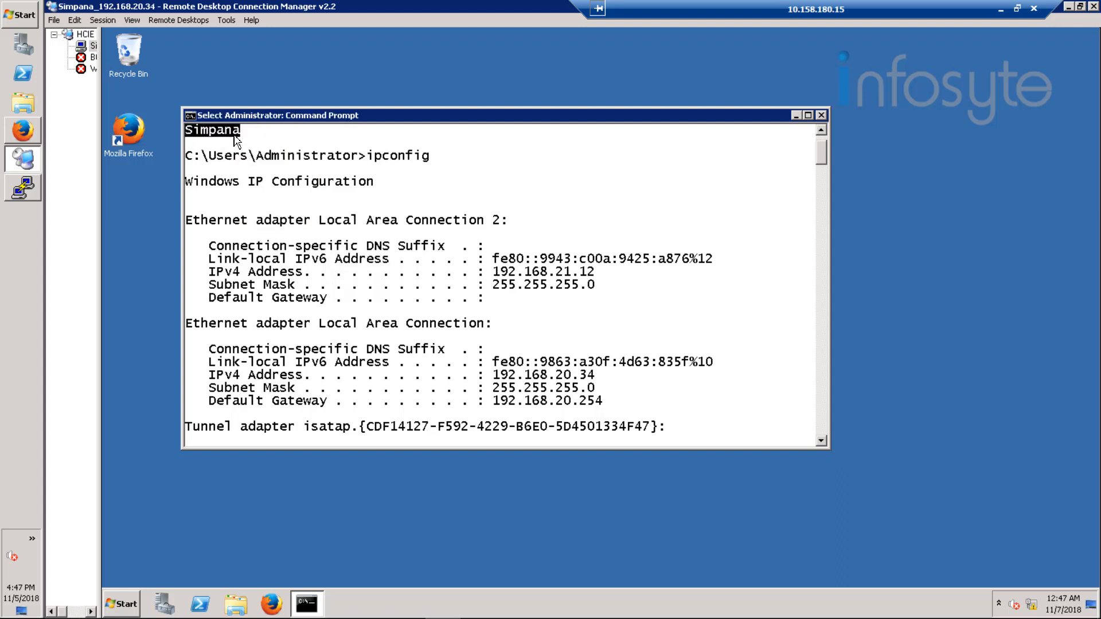
key(Return)
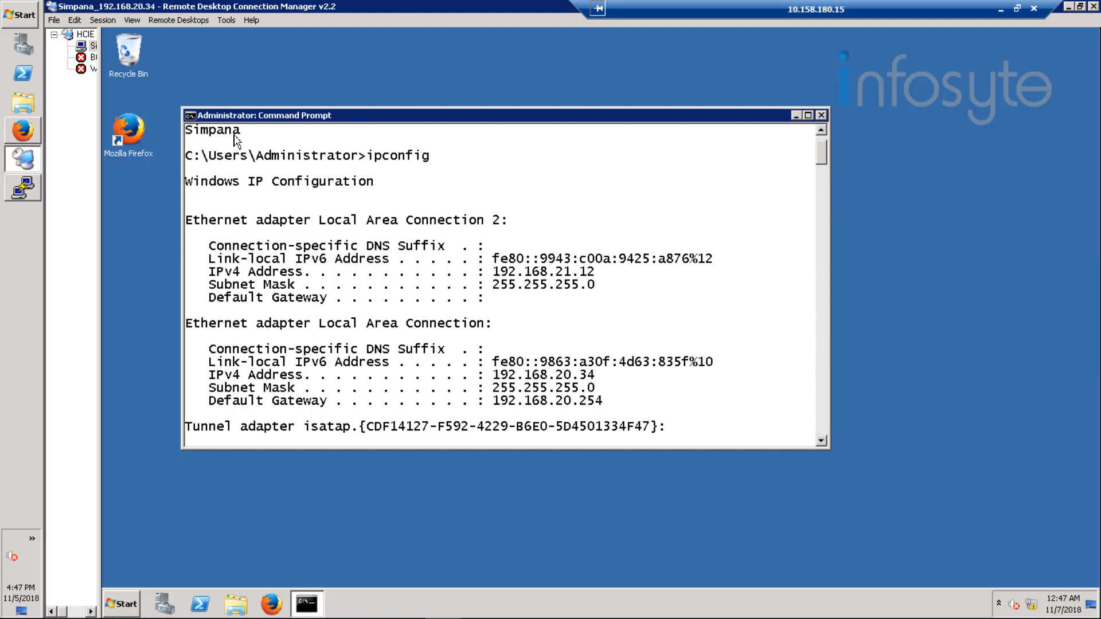
Step: Back in the PuTTY session, paste Simpana after 192.168.20.34 in /etc/hosts, then save the file and quit vi
click(25, 188)
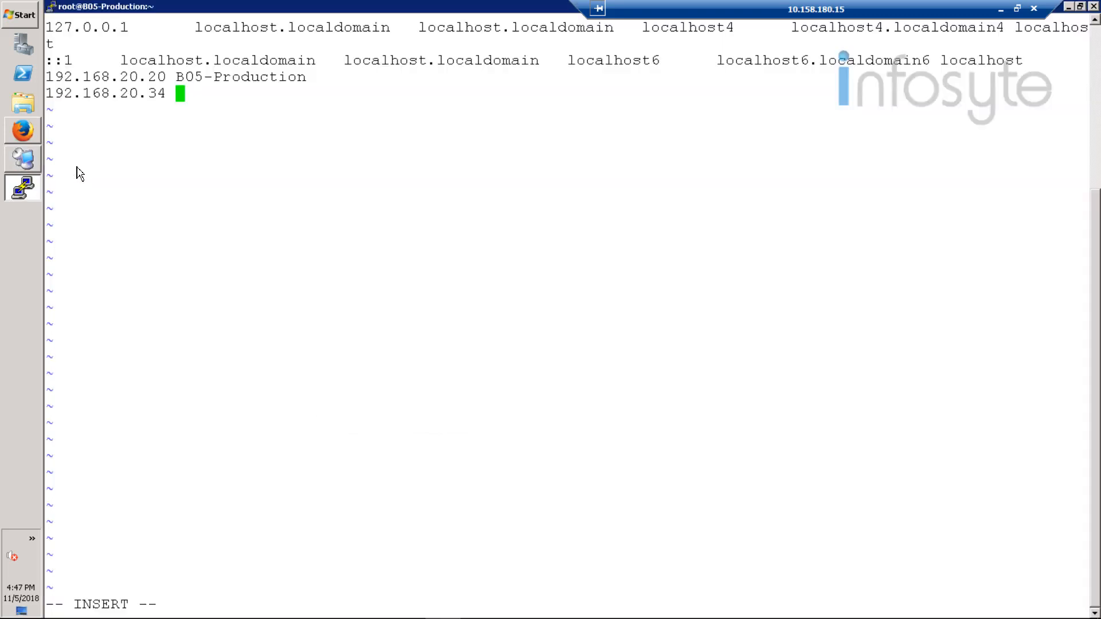
right_click(192, 102)
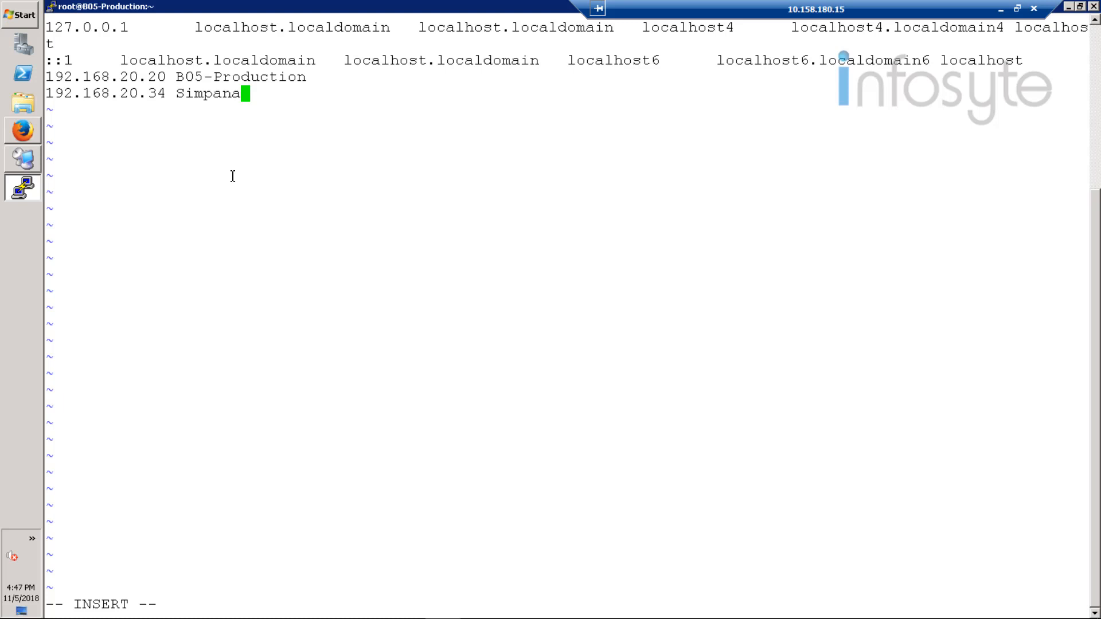
key(Escape)
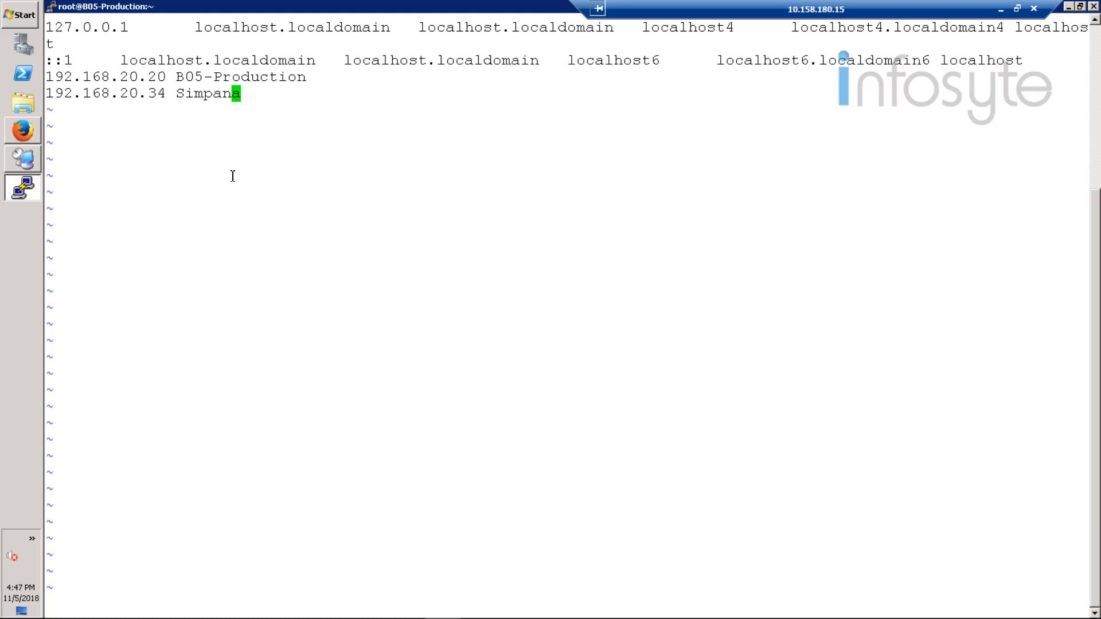
key(shift+colon)
text(wq)
key(Return)
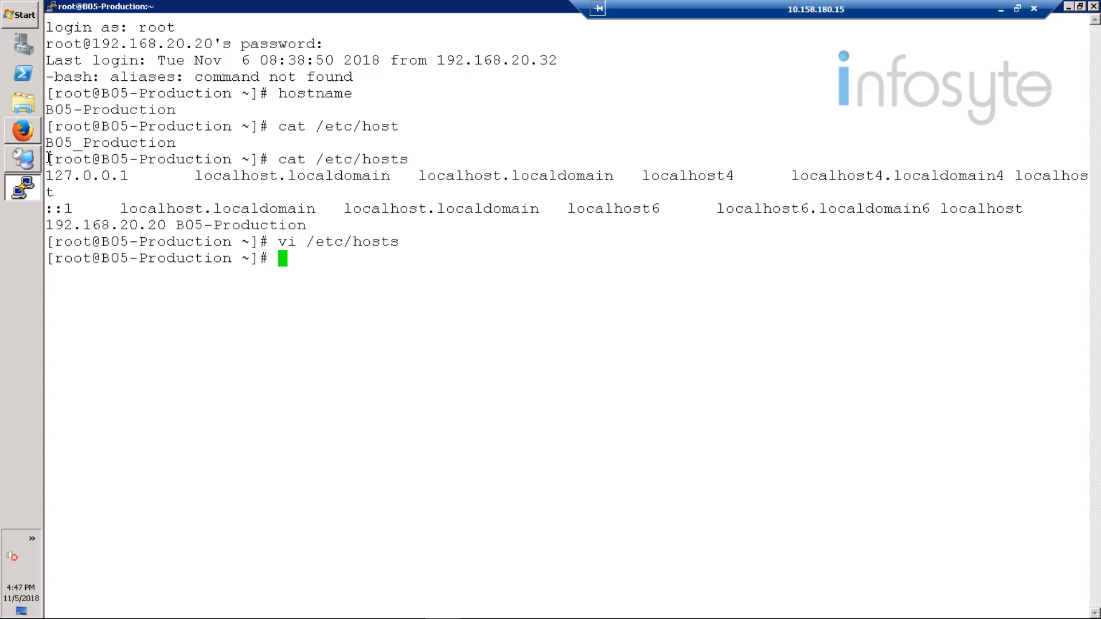
Step: Return to the Simpana server's remote desktop and open the folder C:\Windows\System32\drivers\etc
click(31, 165)
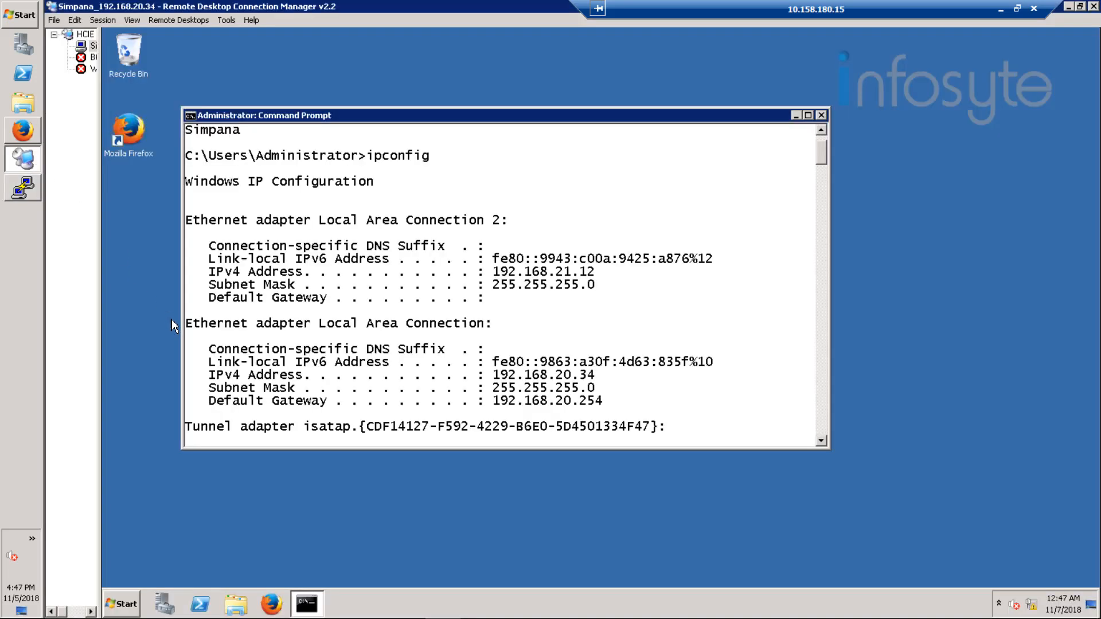
click(136, 599)
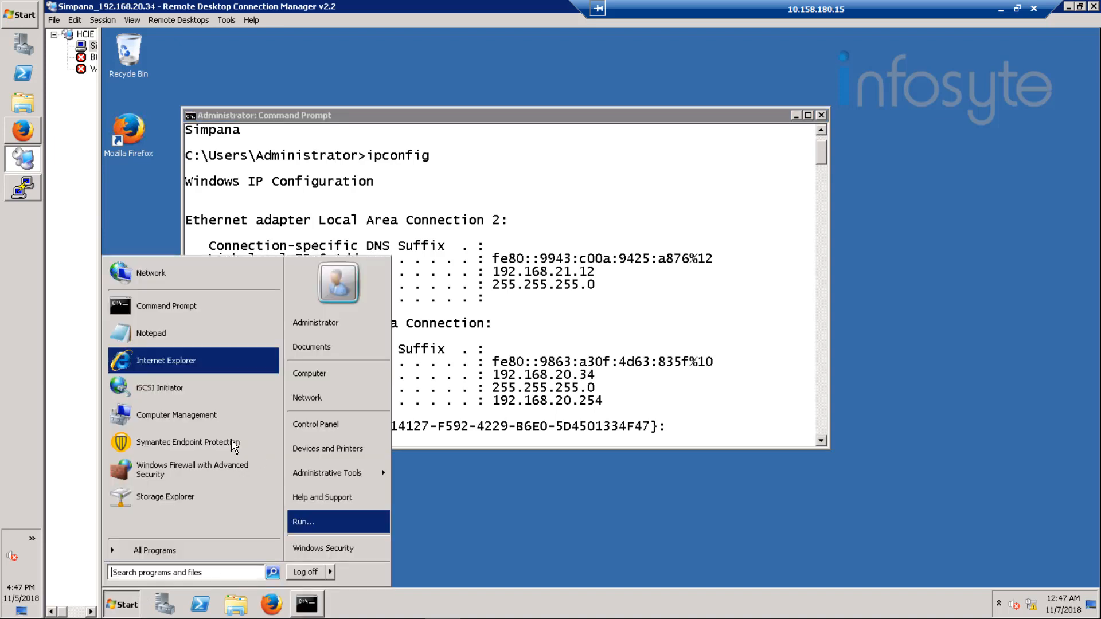
text(c)
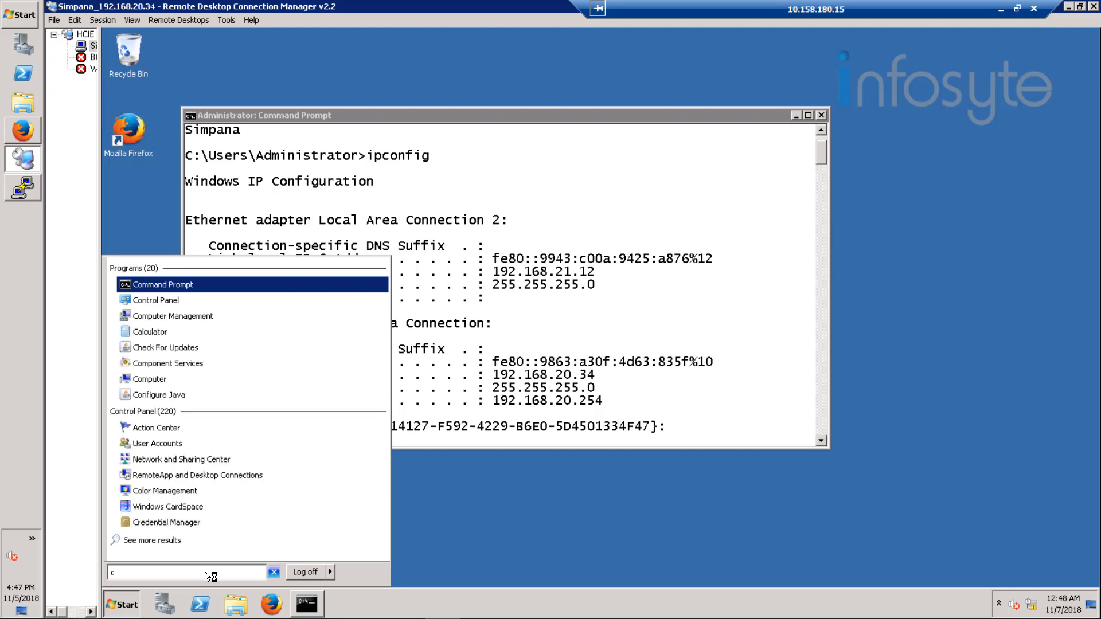
text(\)
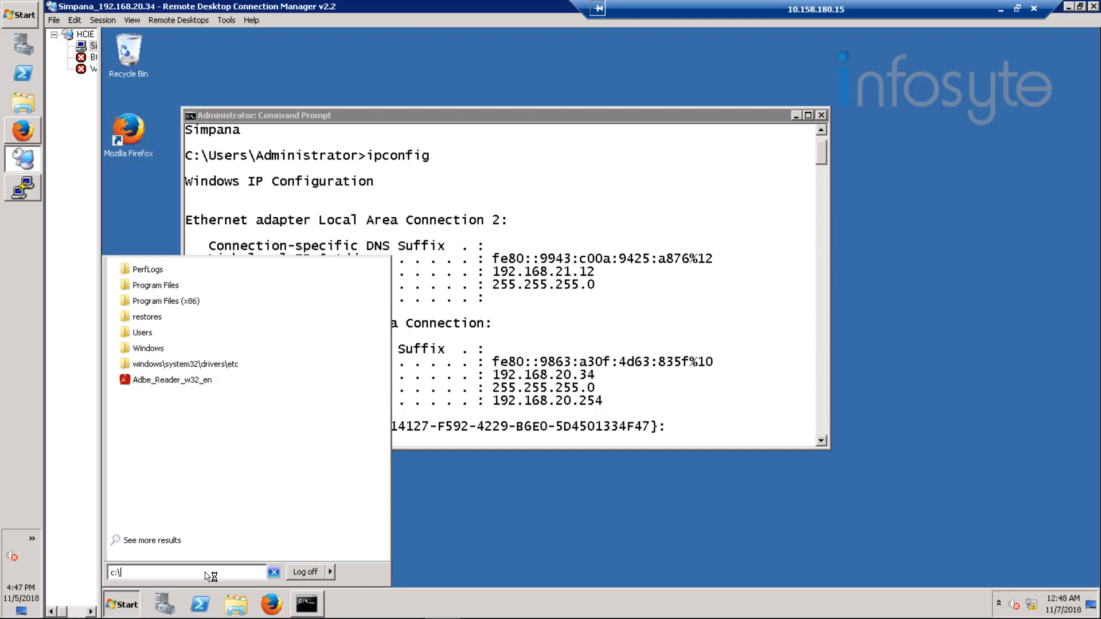
text(Windows)
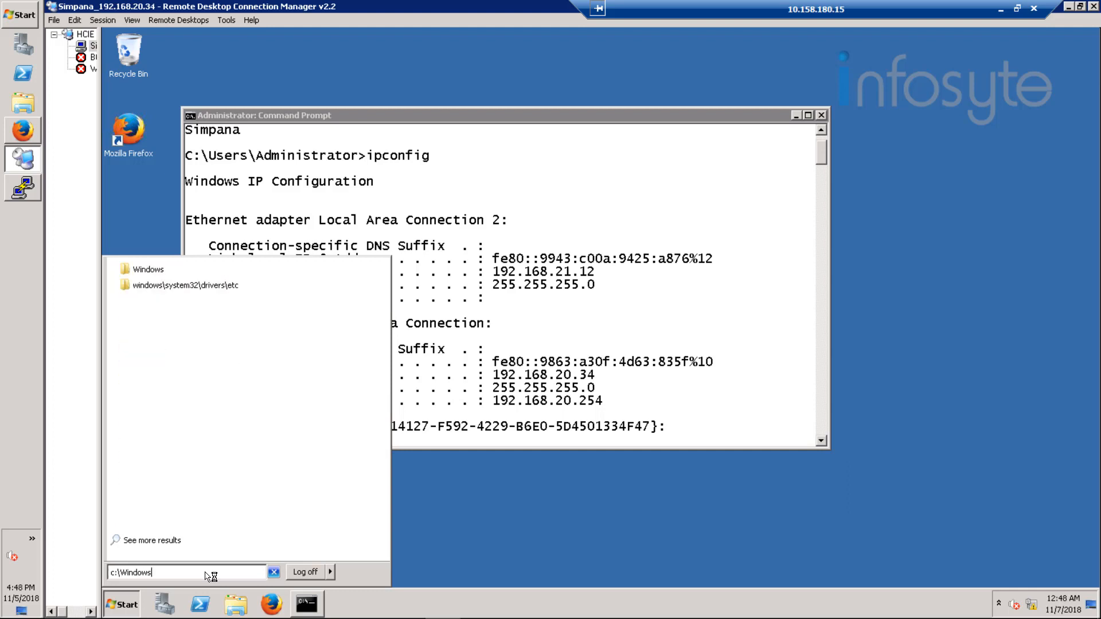
click(232, 288)
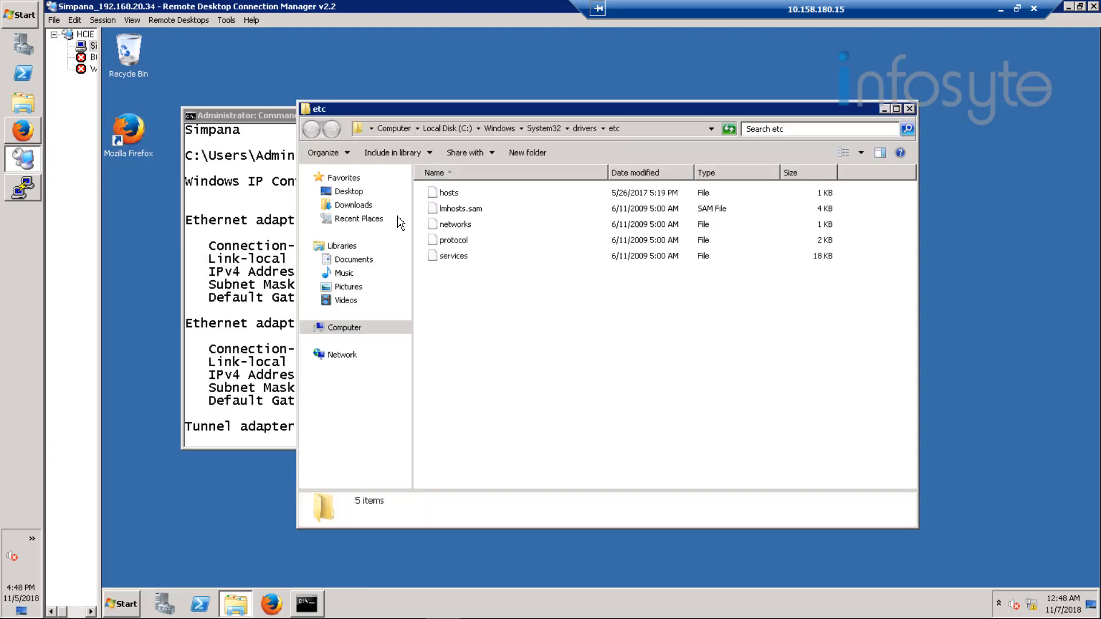
Step: Open the hosts file in Notepad and move its window fully into view
click(445, 197)
double_click(444, 198)
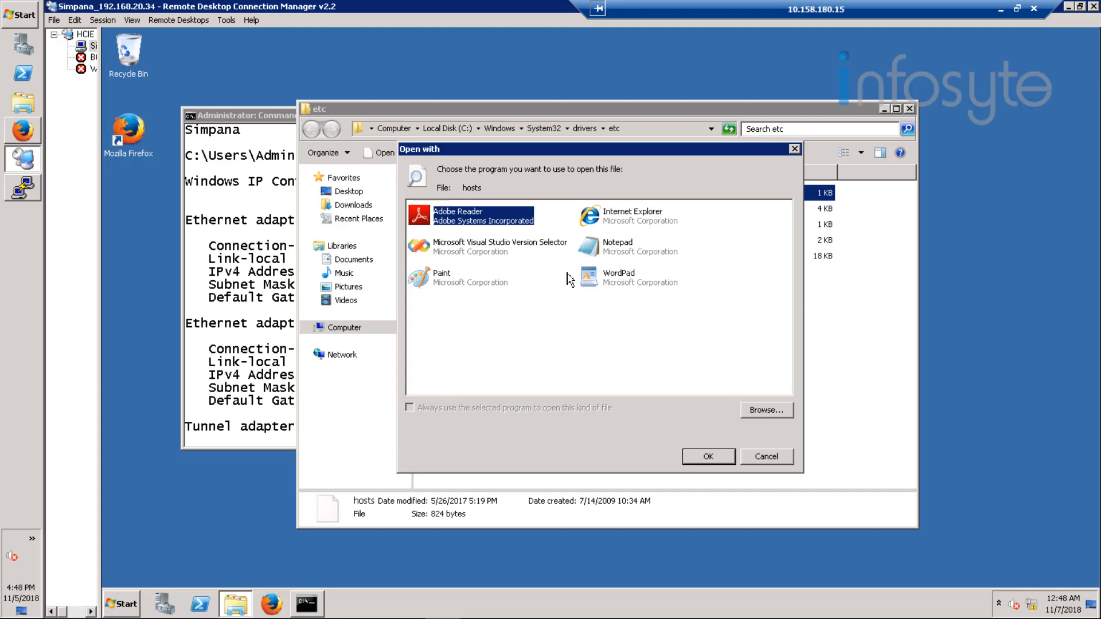
click(615, 250)
double_click(615, 251)
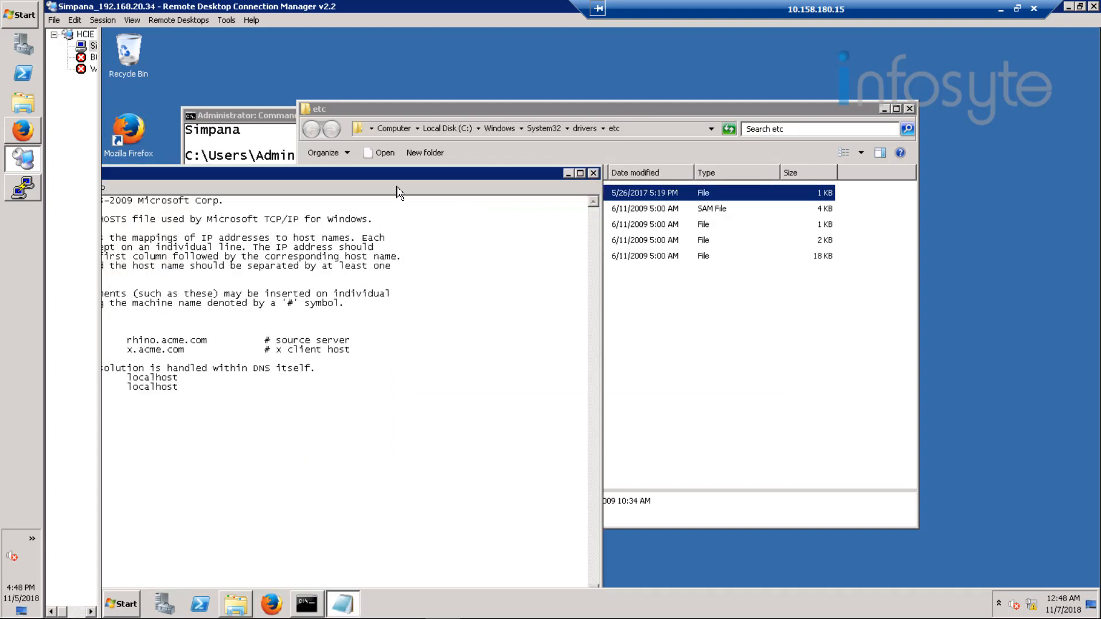
drag(395, 177, 594, 116)
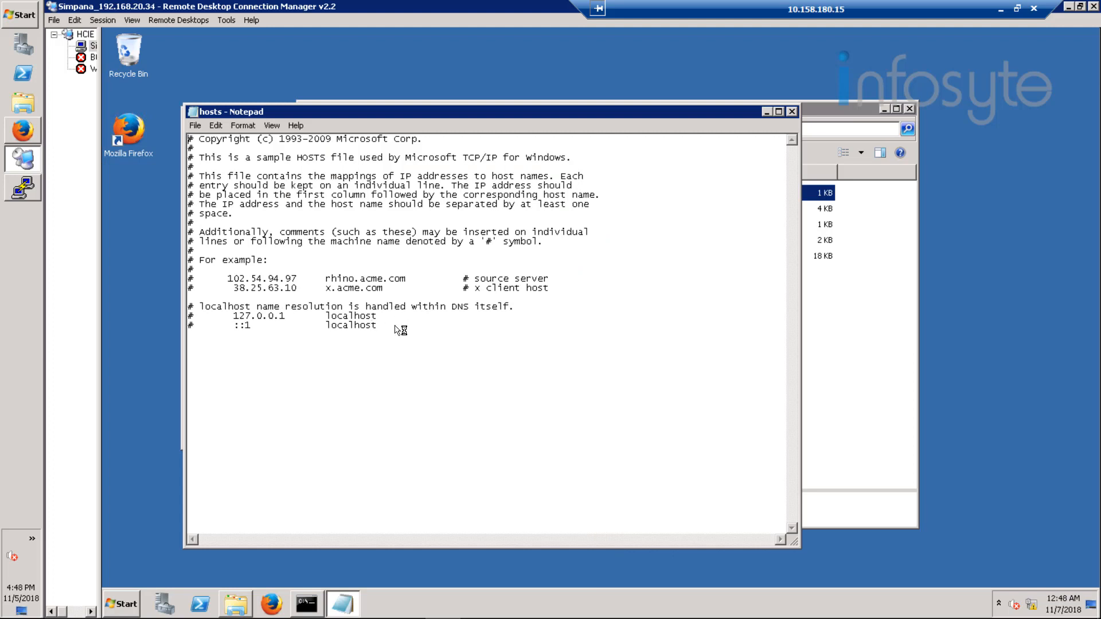
Step: Start a new line below the localhost entries of the hosts file with the address 192.168.20.20
click(386, 332)
text(192..)
key(BackSpace)
text(168.20.20)
Step: Copy the hostname B05-Production from the PuTTY session and paste it after 192.168.20.20 in the Simpana server's hosts file
click(30, 197)
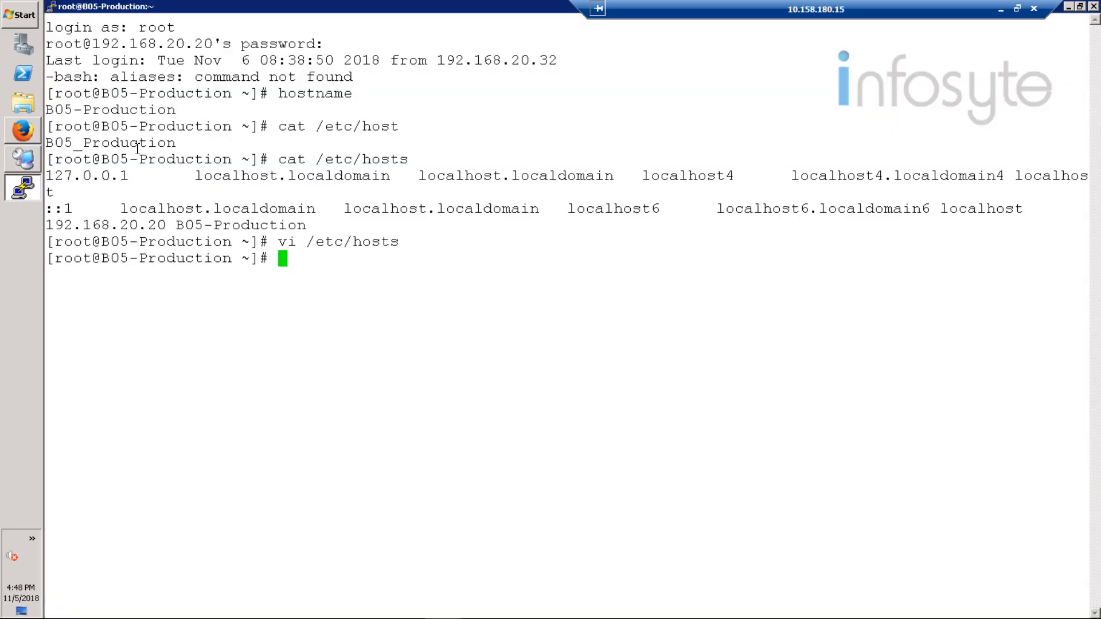
drag(175, 110, 45, 110)
key(ctrl+c)
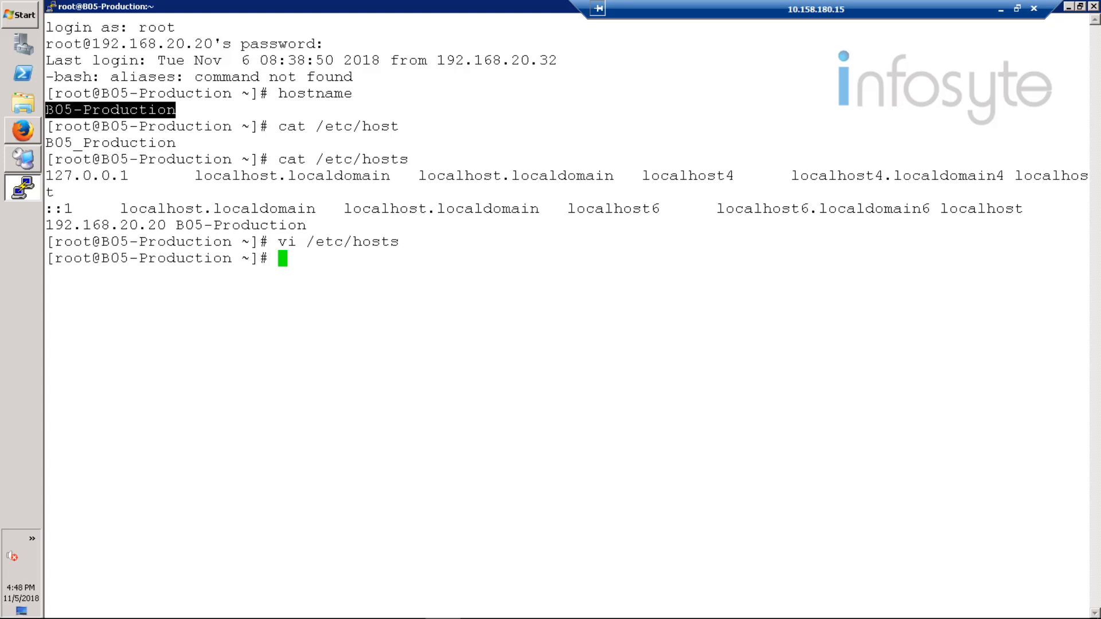
click(17, 163)
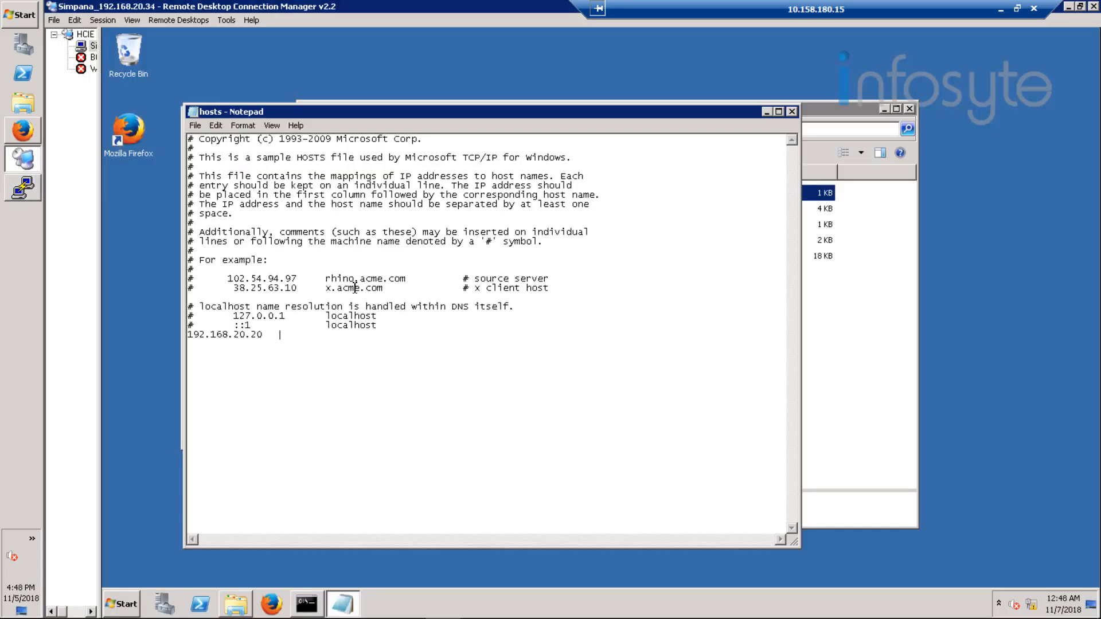
right_click(298, 332)
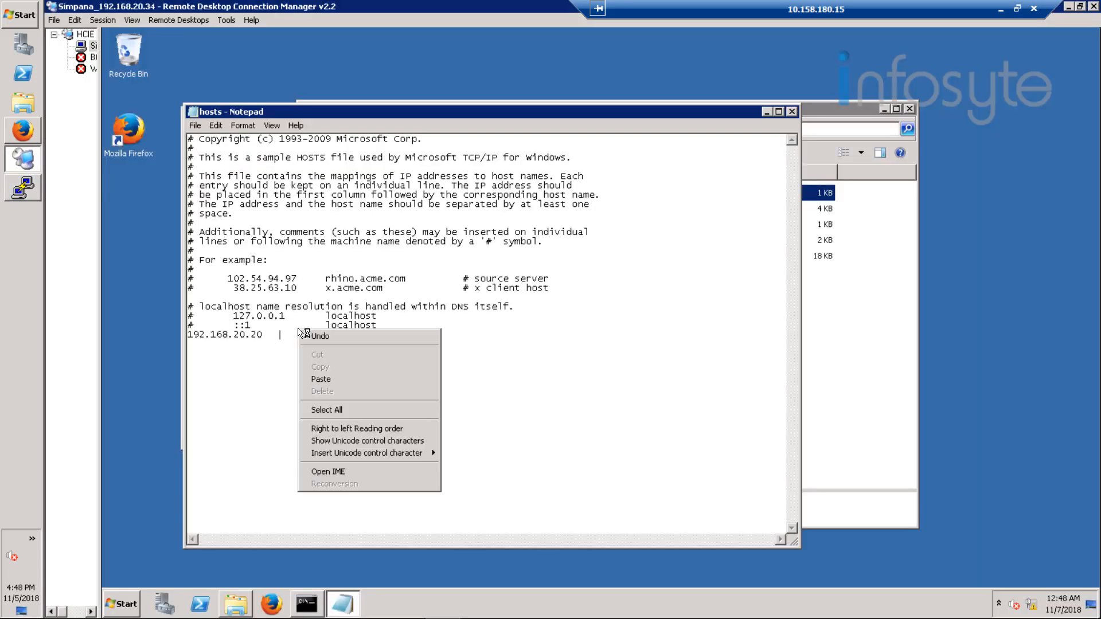
click(316, 369)
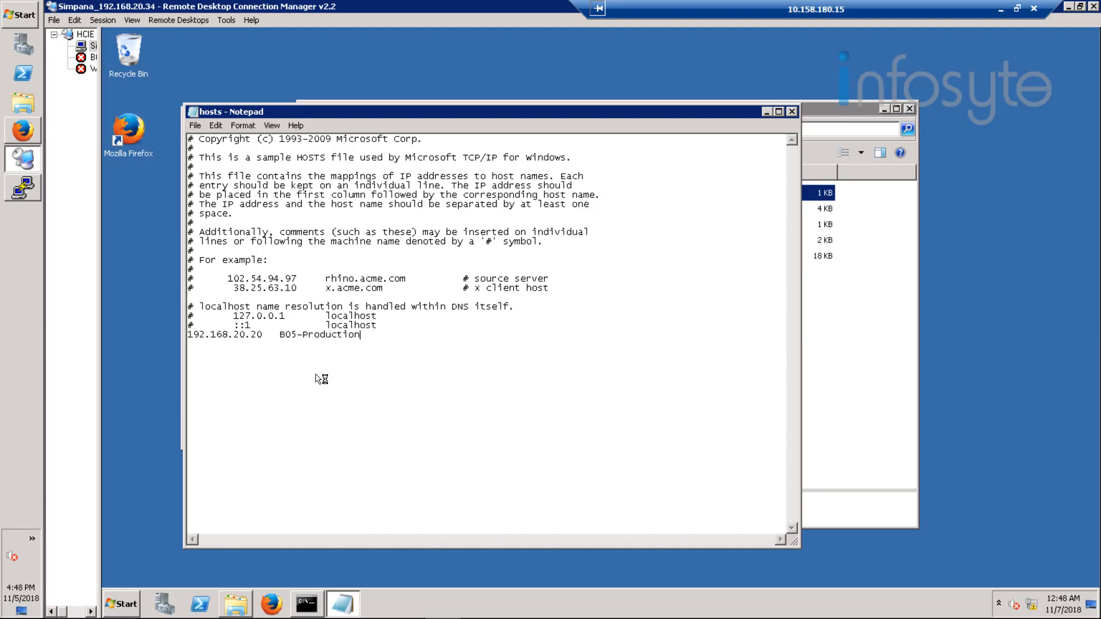
Step: Add another line below the B05-Production entry with the address 192.168.20.34
key(Return)
text(192.168.20.34)
Step: Switch to the Command Prompt and copy the hostname Simpana from its output
click(309, 606)
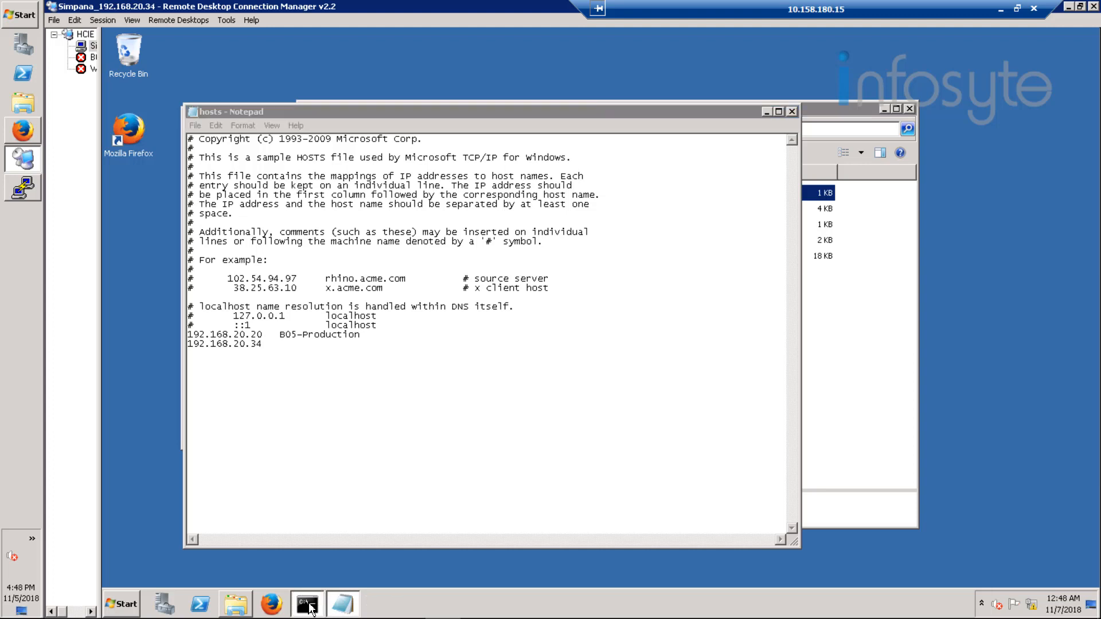
right_click(238, 119)
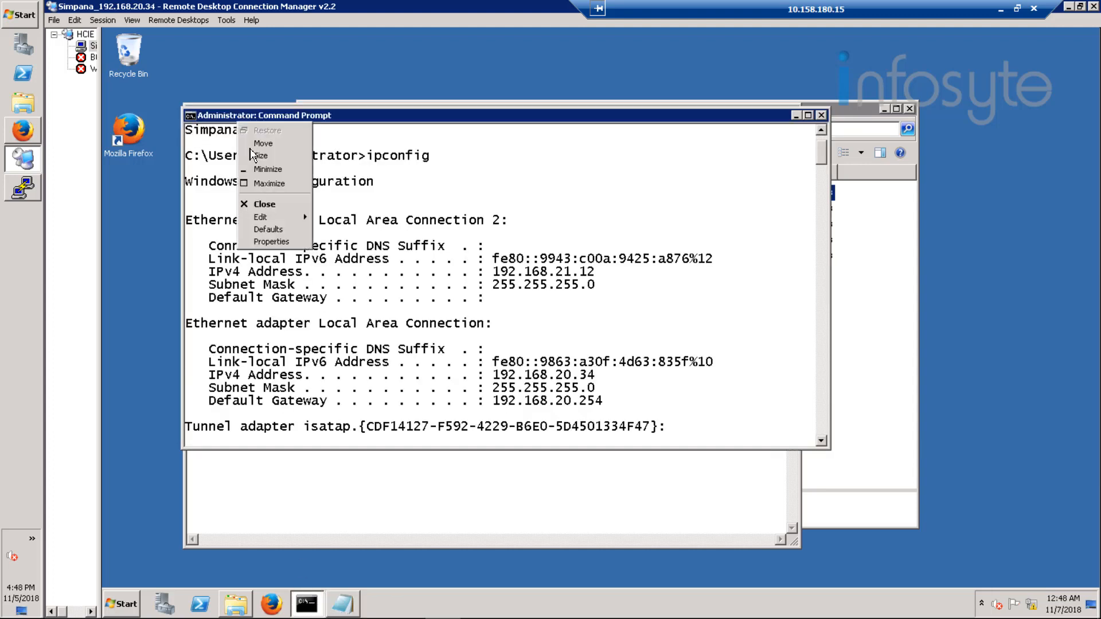
mouse_move(293, 218)
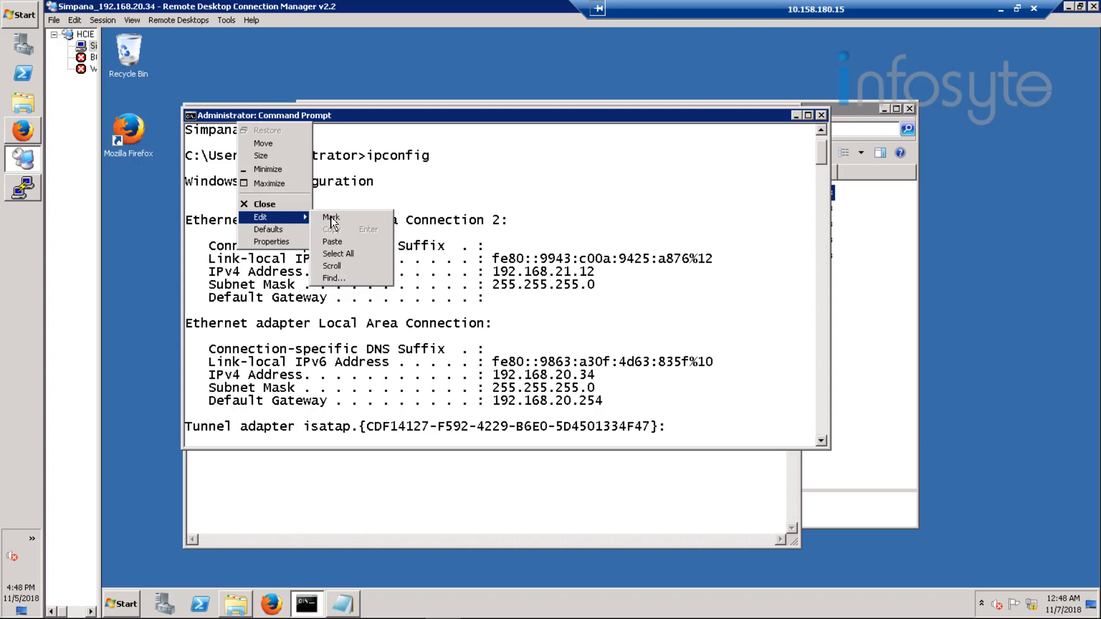
click(332, 219)
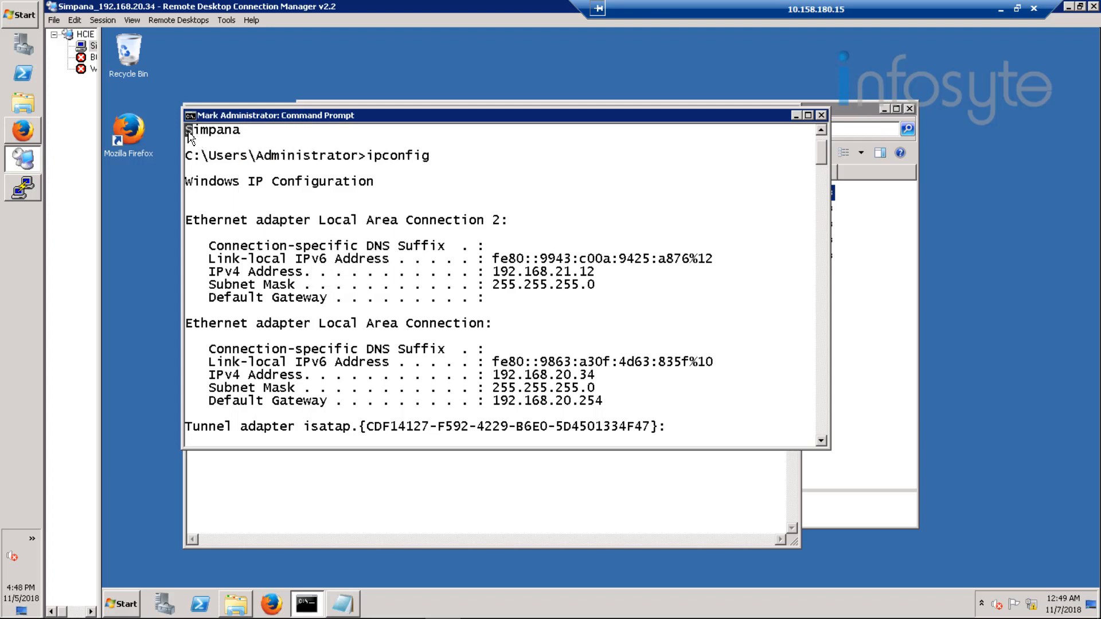
drag(189, 137, 240, 143)
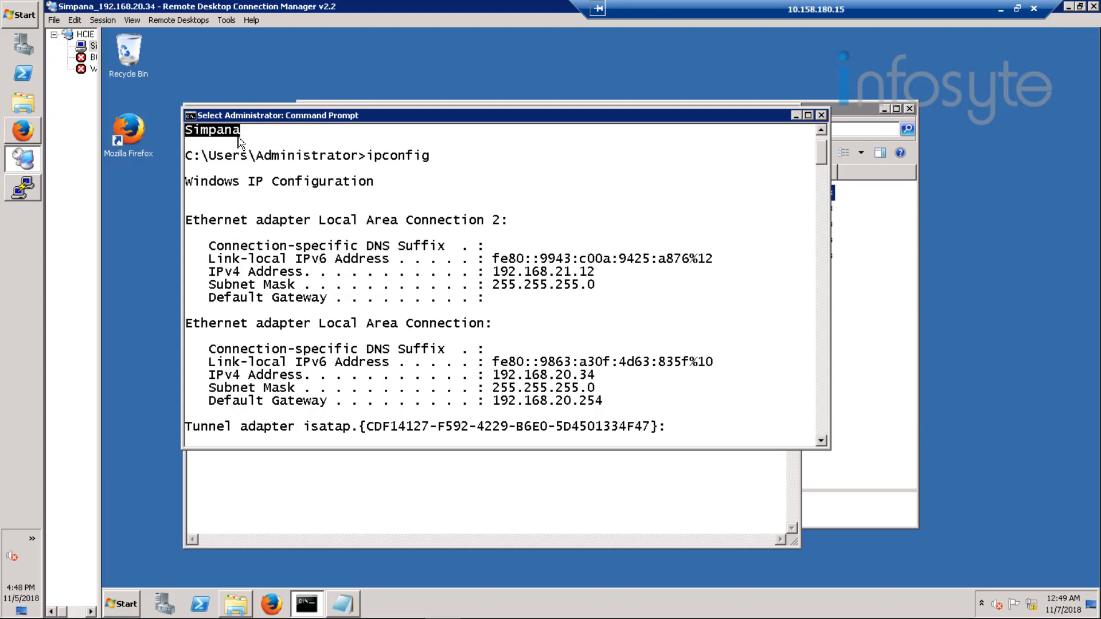
key(Return)
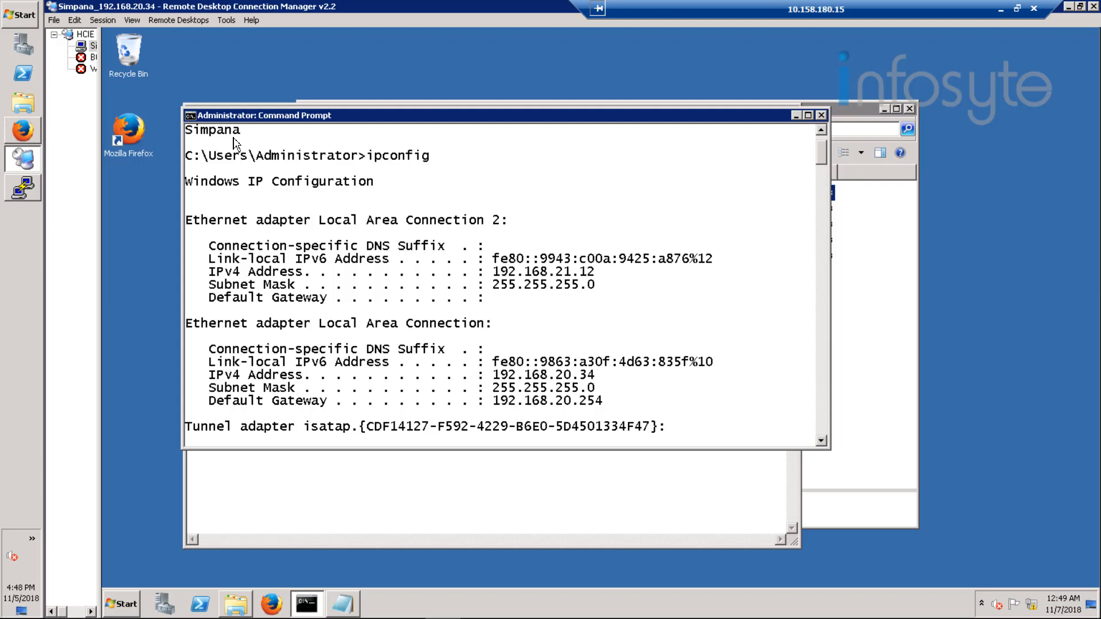
Step: Paste Simpana after 192.168.20.34 in the Notepad hosts file
click(366, 468)
click(298, 343)
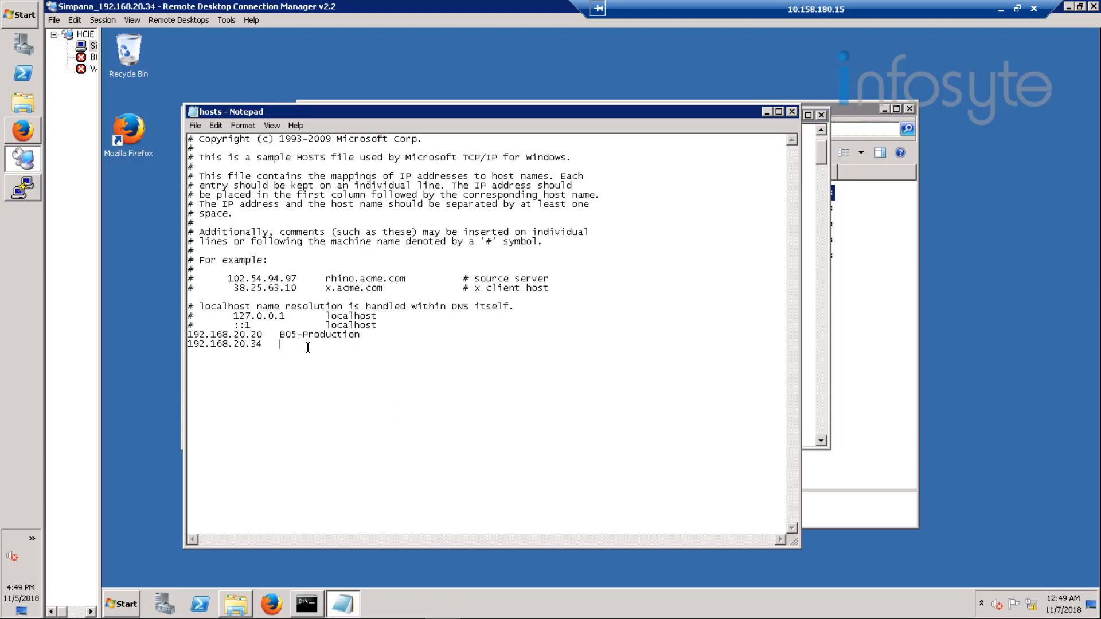
right_click(306, 345)
click(353, 401)
Step: Save the hosts file and close Notepad, the Command Prompt and the etc folder window
click(196, 126)
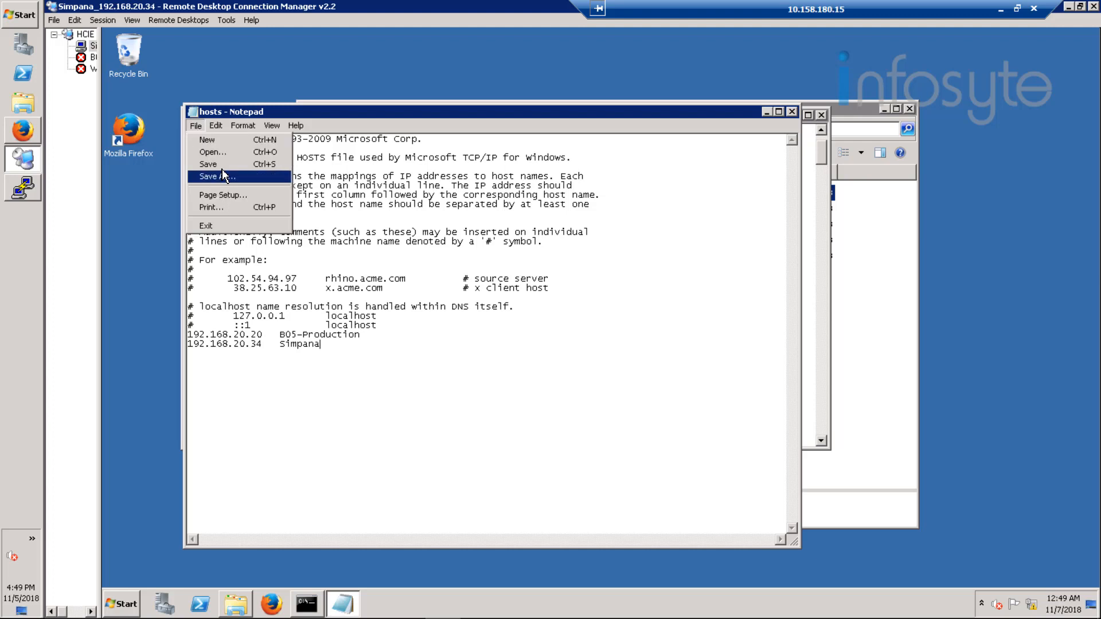
click(218, 167)
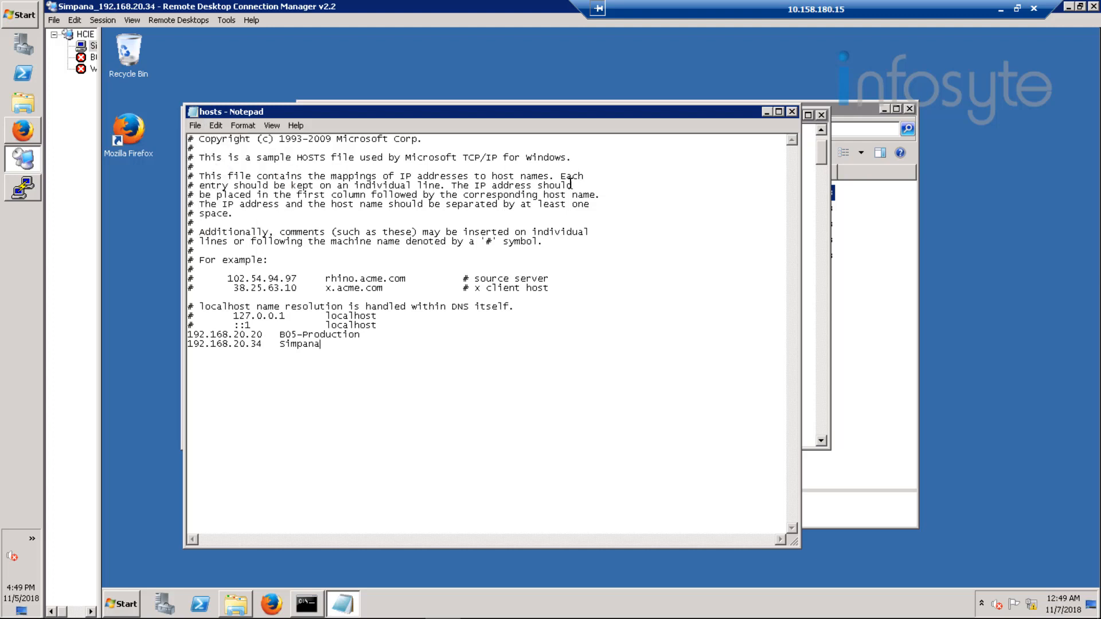
click(785, 113)
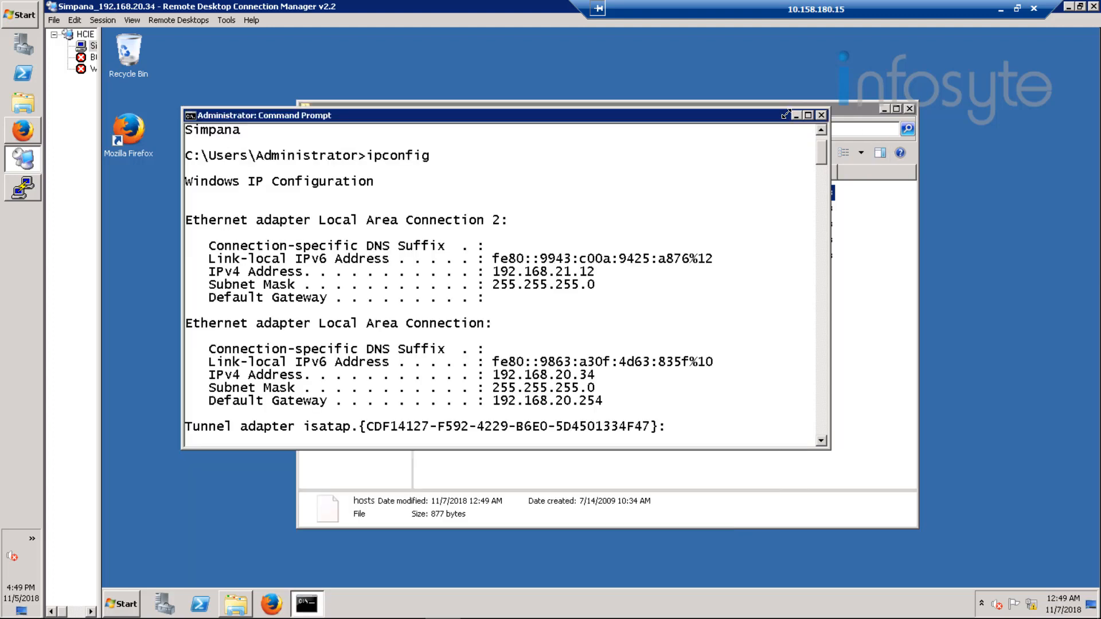
click(822, 117)
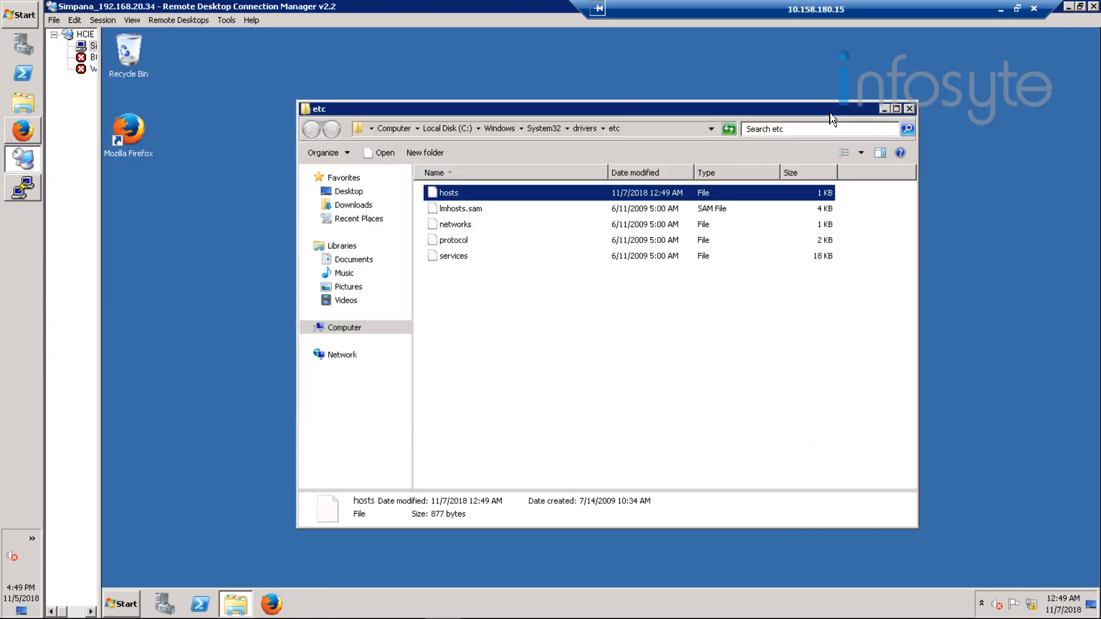
click(910, 110)
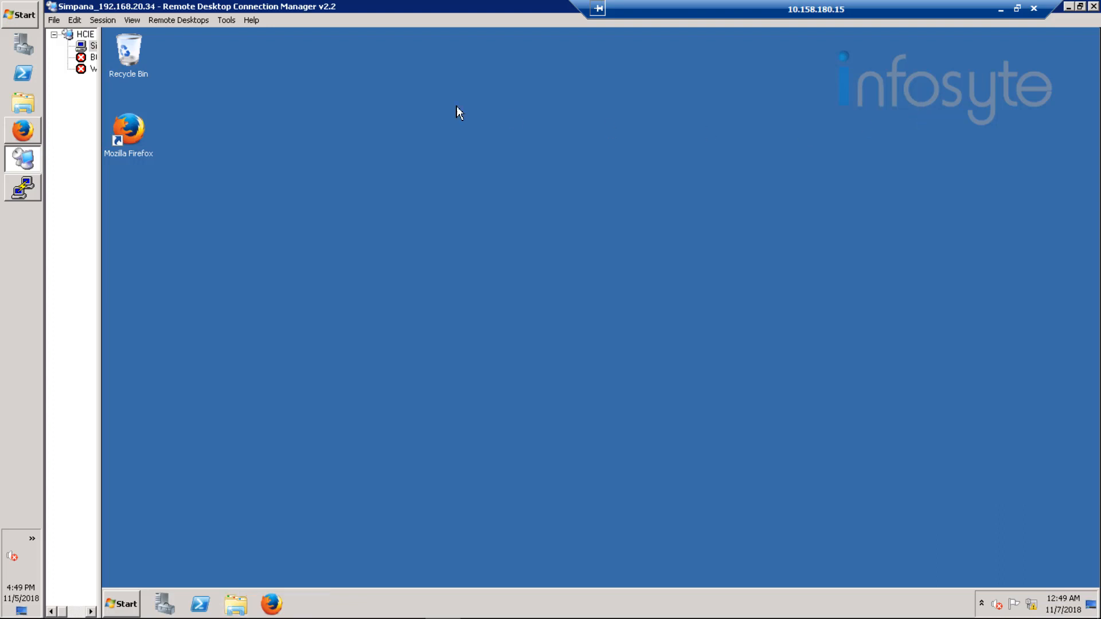
Step: Launch SetupAll from the DVD1 disc in drive E: on the Simpana server
click(132, 602)
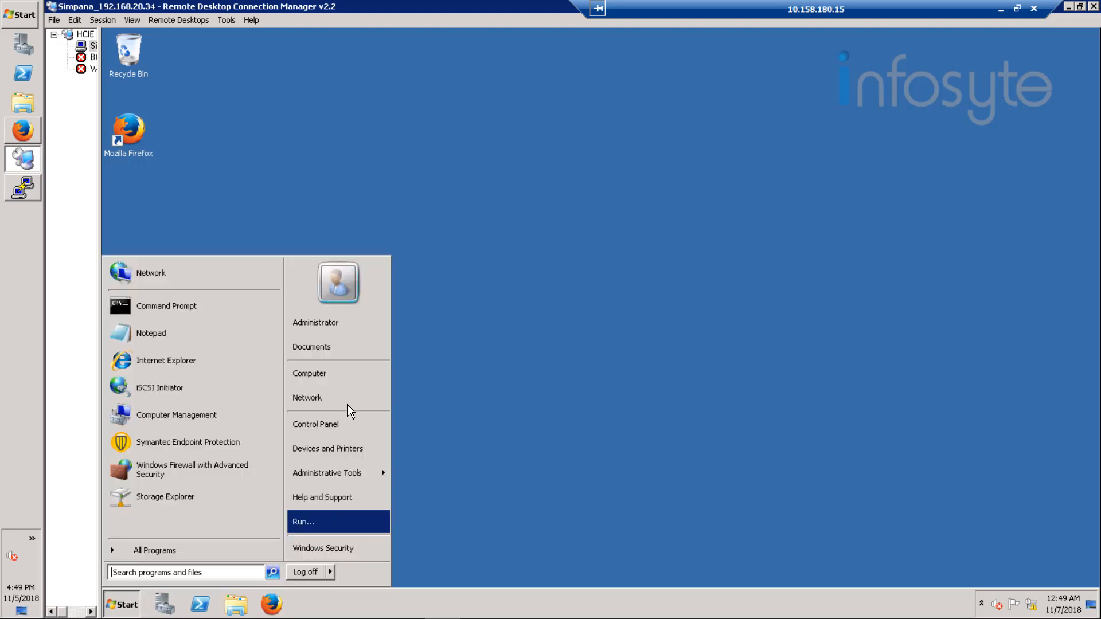
click(330, 377)
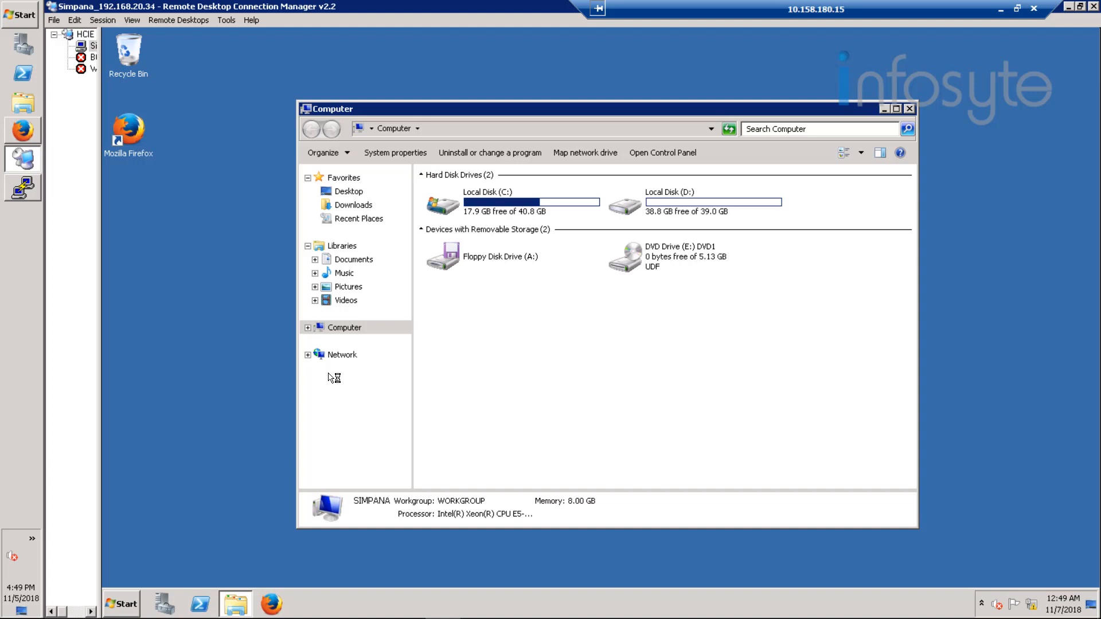
click(653, 267)
double_click(652, 265)
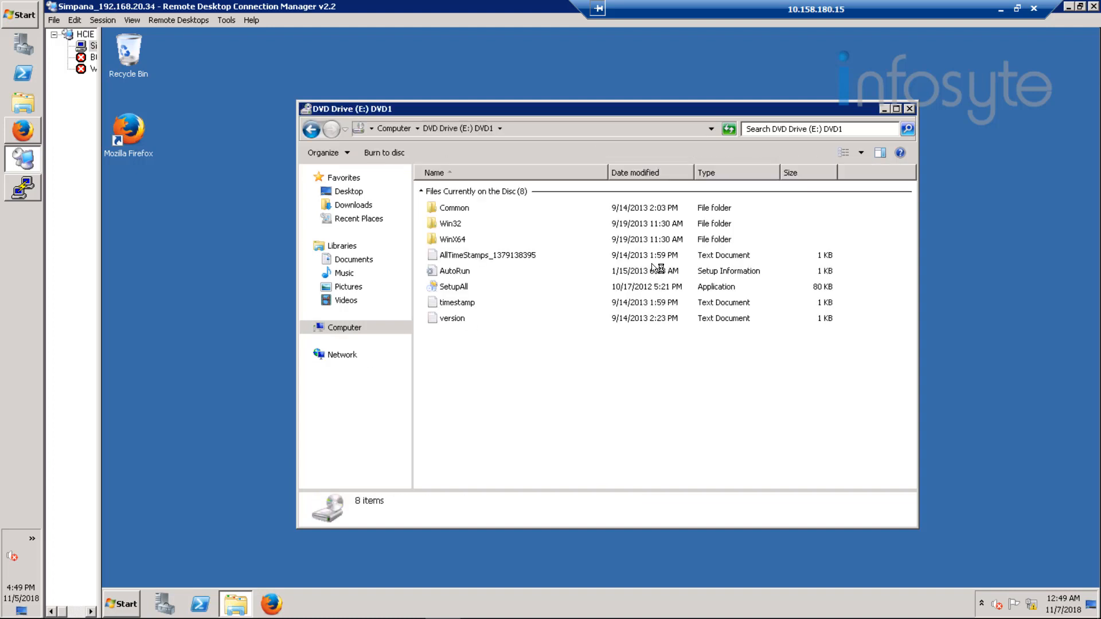
click(458, 290)
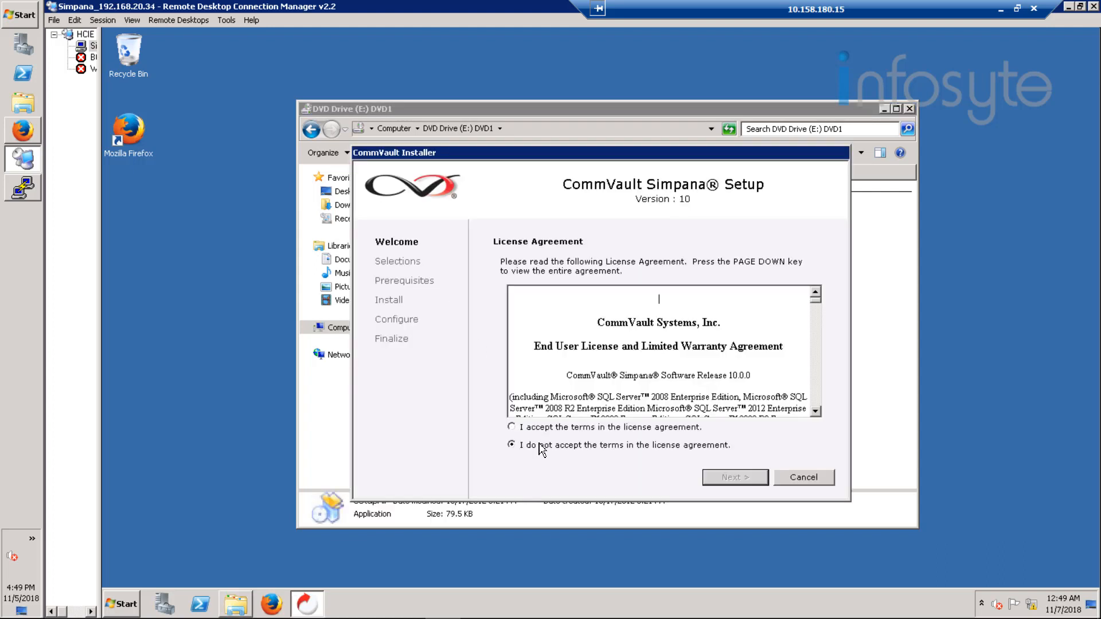
Step: Accept the license agreement and choose a Standard installation that creates a new CommCell
click(554, 431)
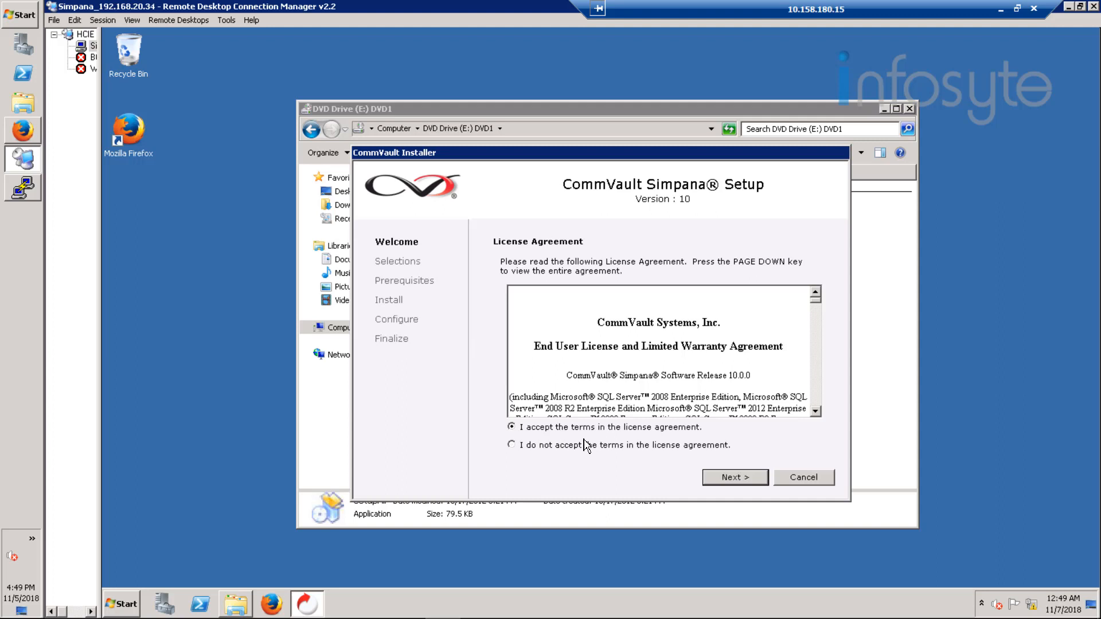
click(729, 478)
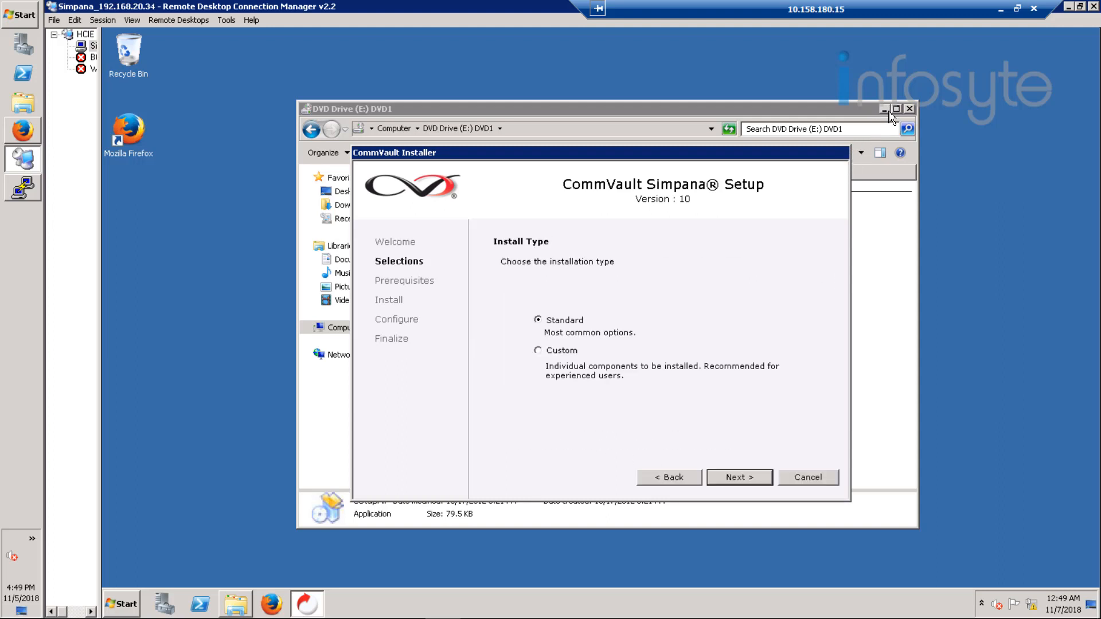
click(731, 477)
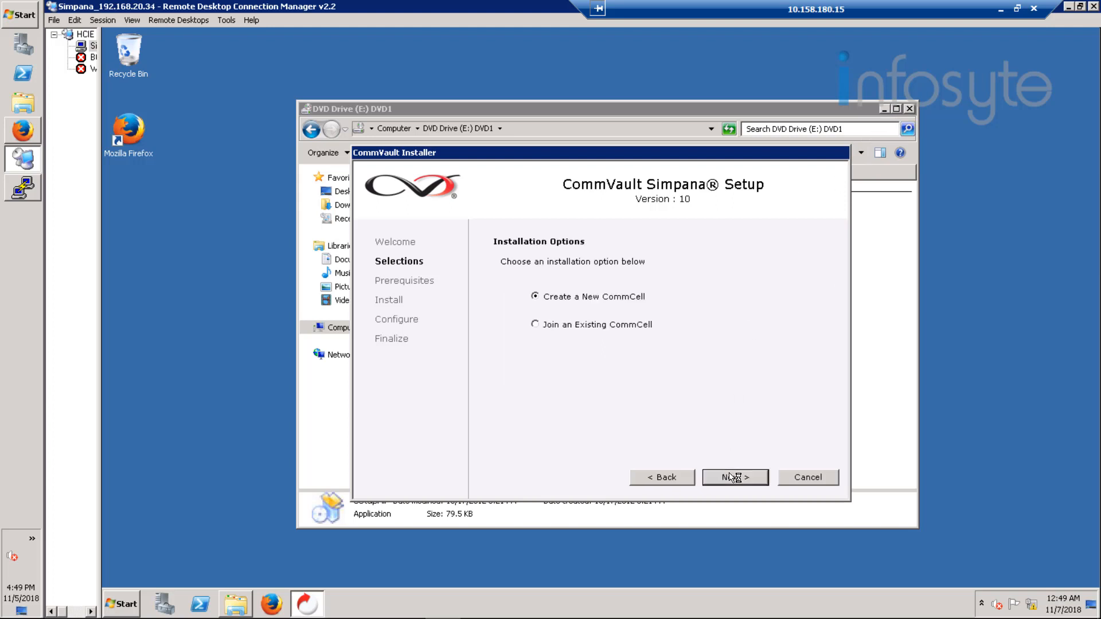
click(732, 477)
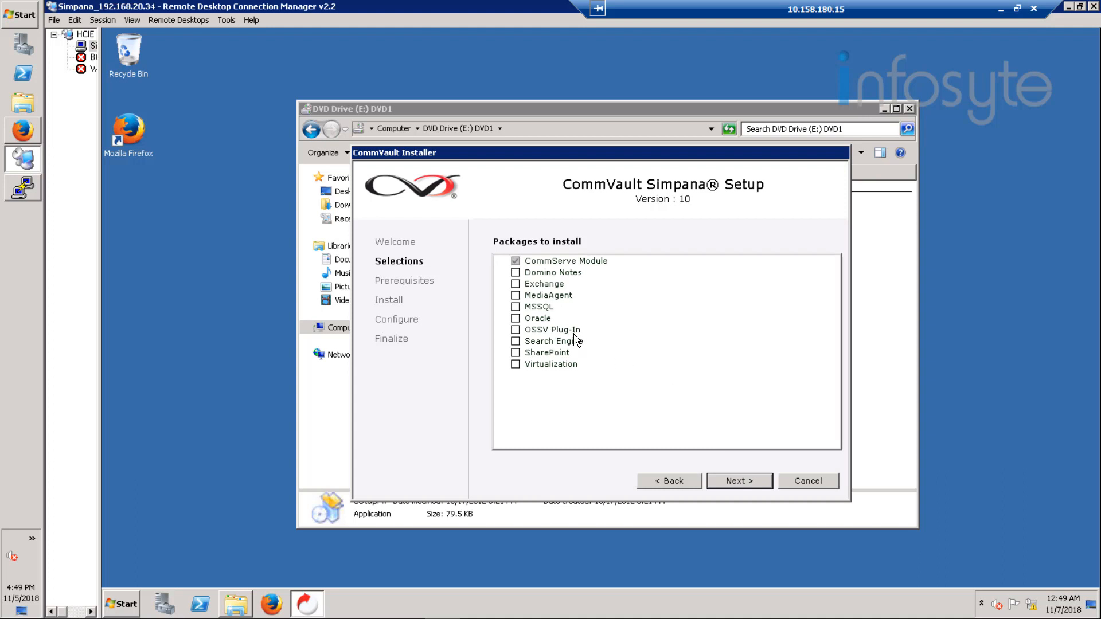
Step: Add the MediaAgent package and try to use C:\Program Files\CommVault\Simpana as the destination folder
click(549, 295)
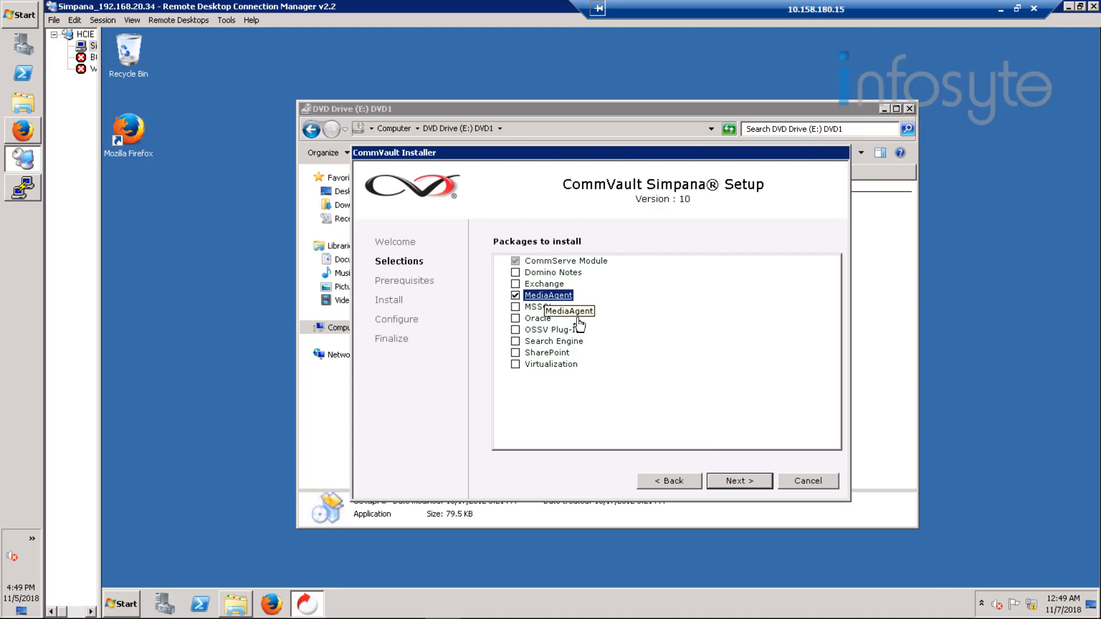
click(741, 487)
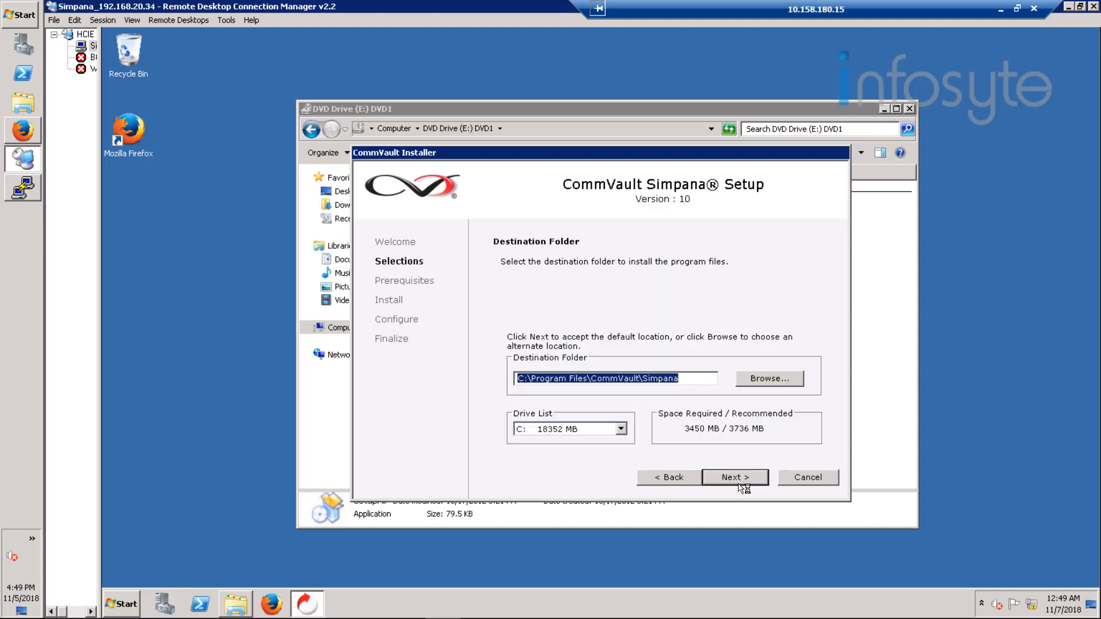
click(744, 488)
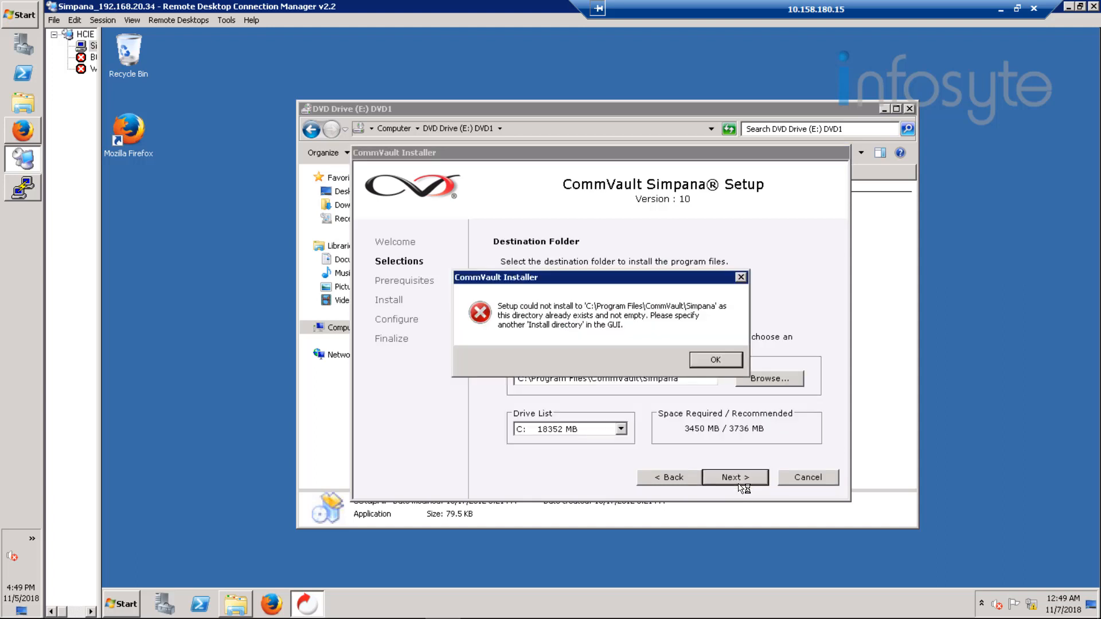
click(711, 362)
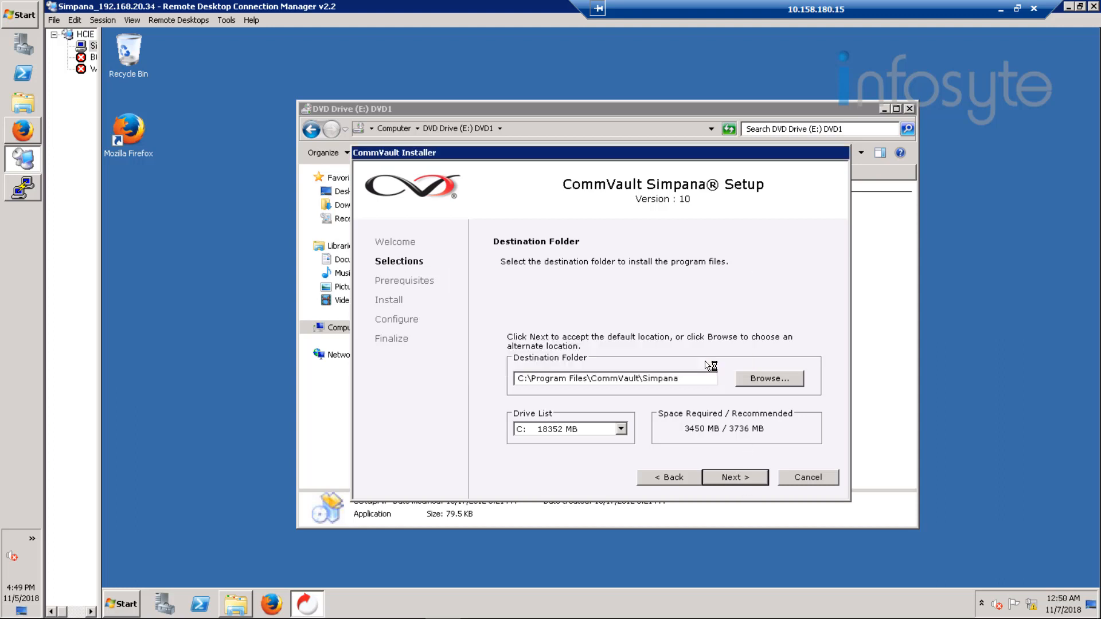
Step: Delete the existing CommVault folder from C:\Program Files
click(235, 607)
click(344, 328)
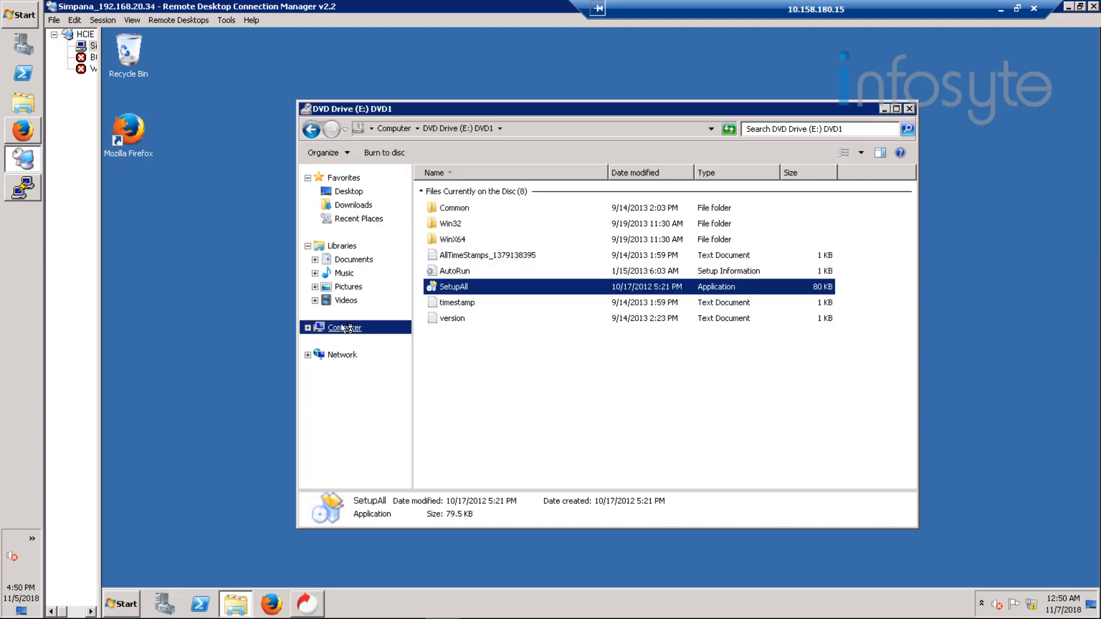
double_click(518, 207)
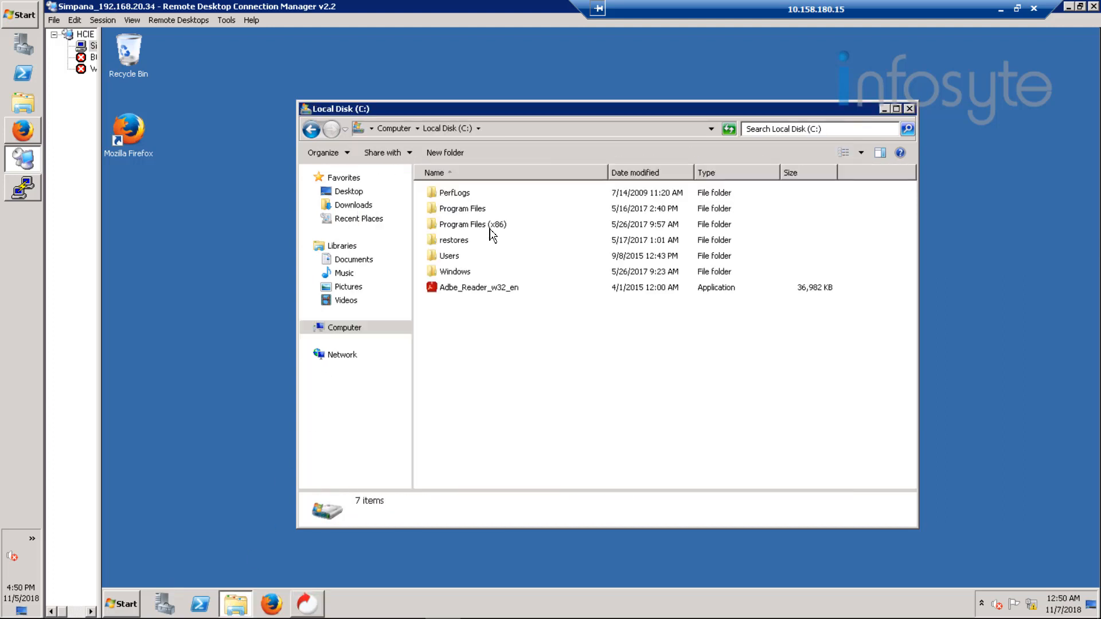
double_click(483, 211)
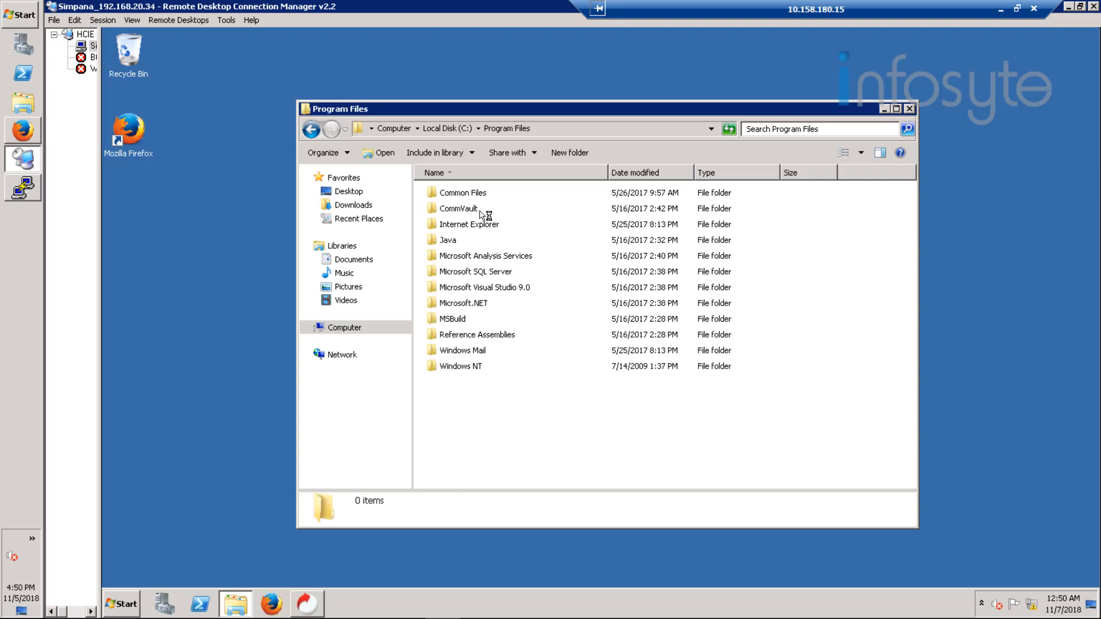
double_click(475, 212)
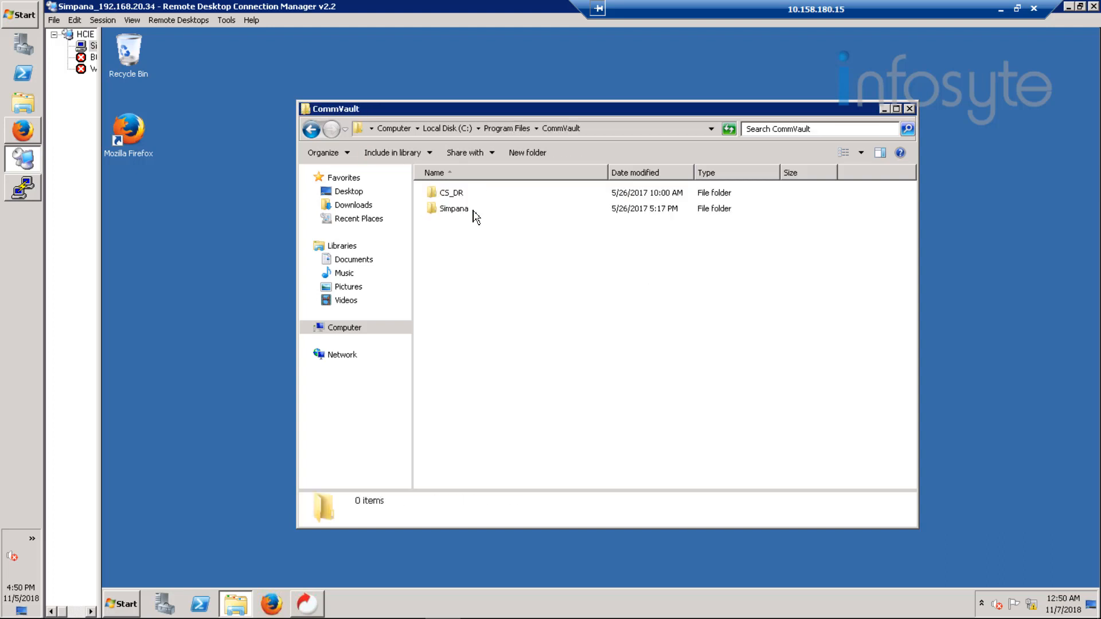
click(506, 128)
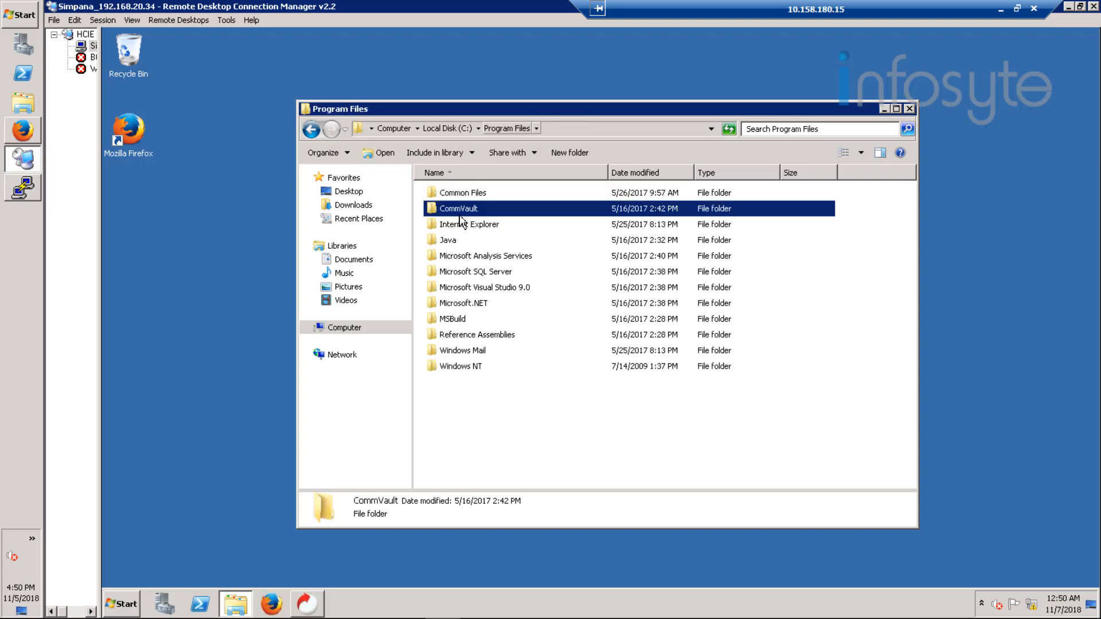
right_click(463, 212)
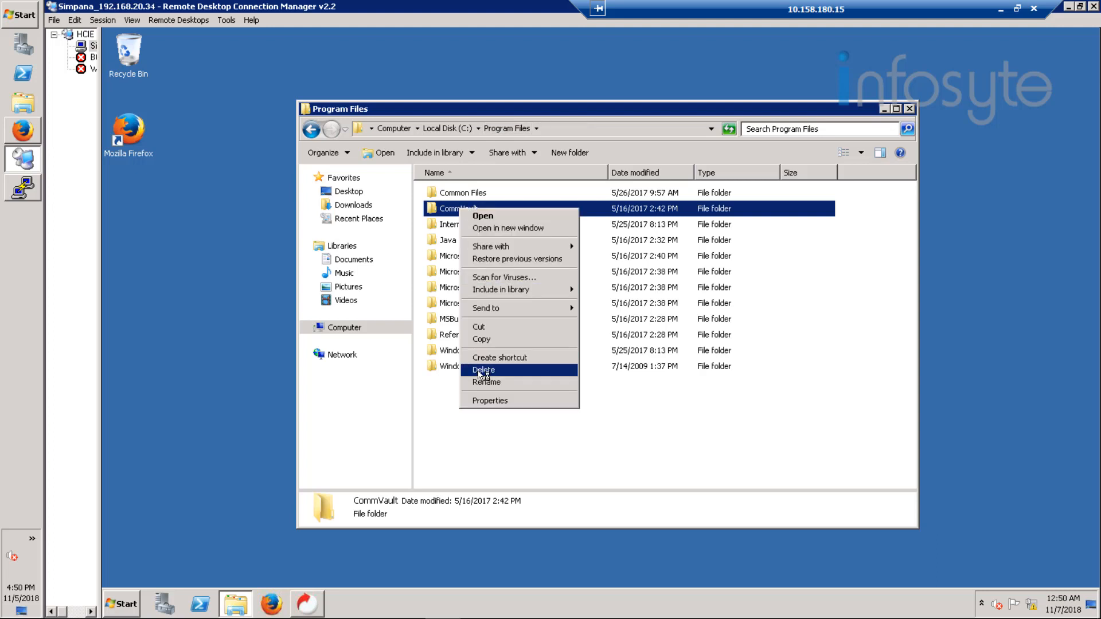
click(481, 371)
click(657, 372)
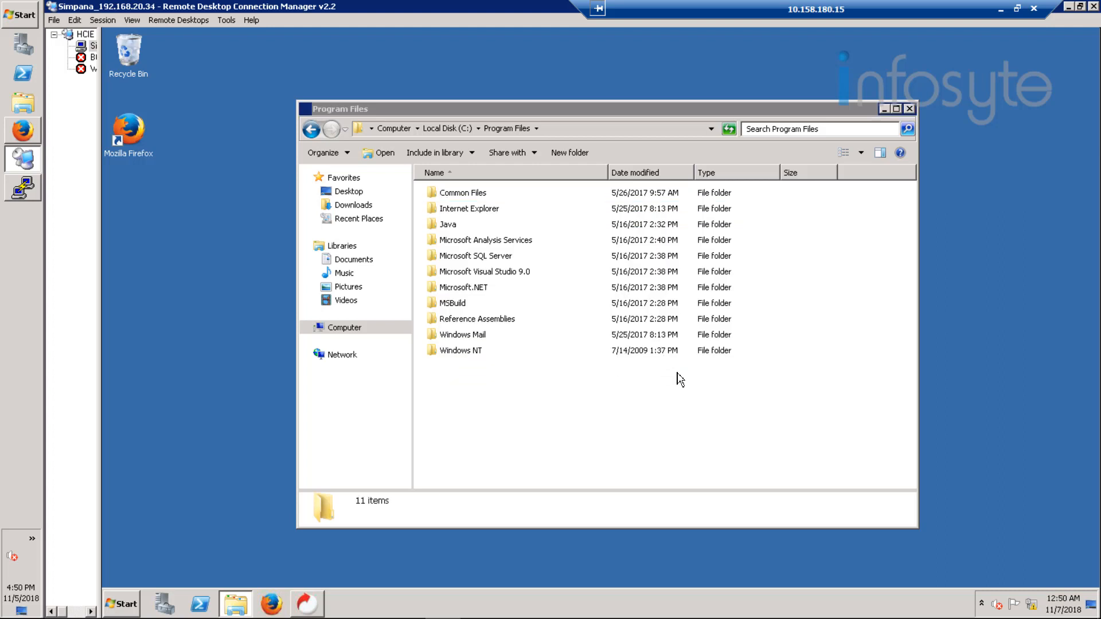
Step: Close the Program Files window and start the installation with the default destination folder
click(910, 109)
click(728, 478)
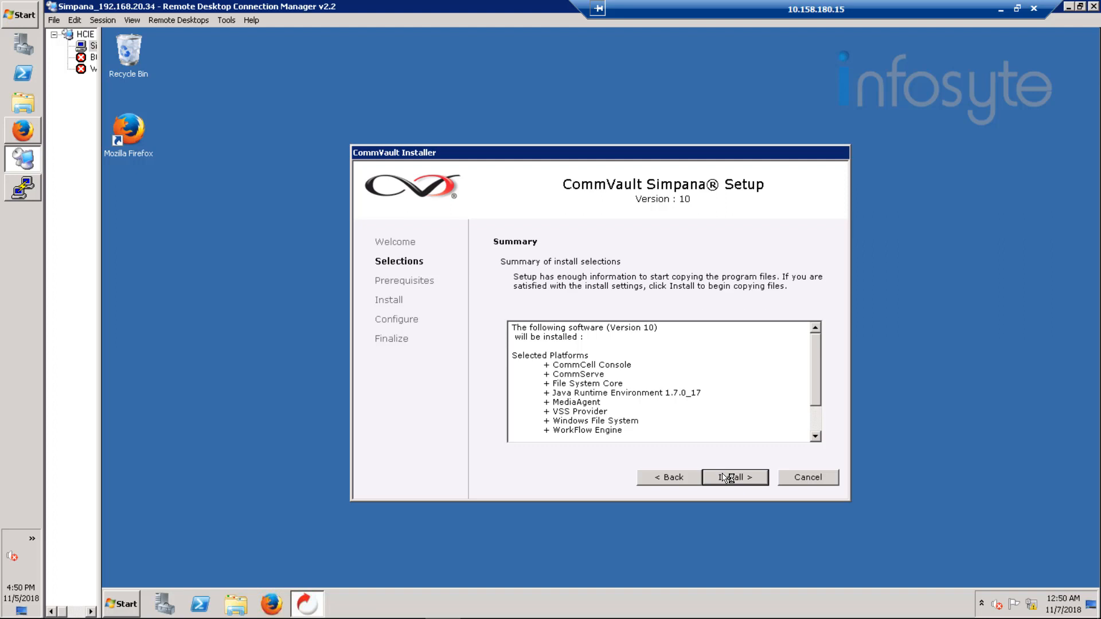
click(729, 478)
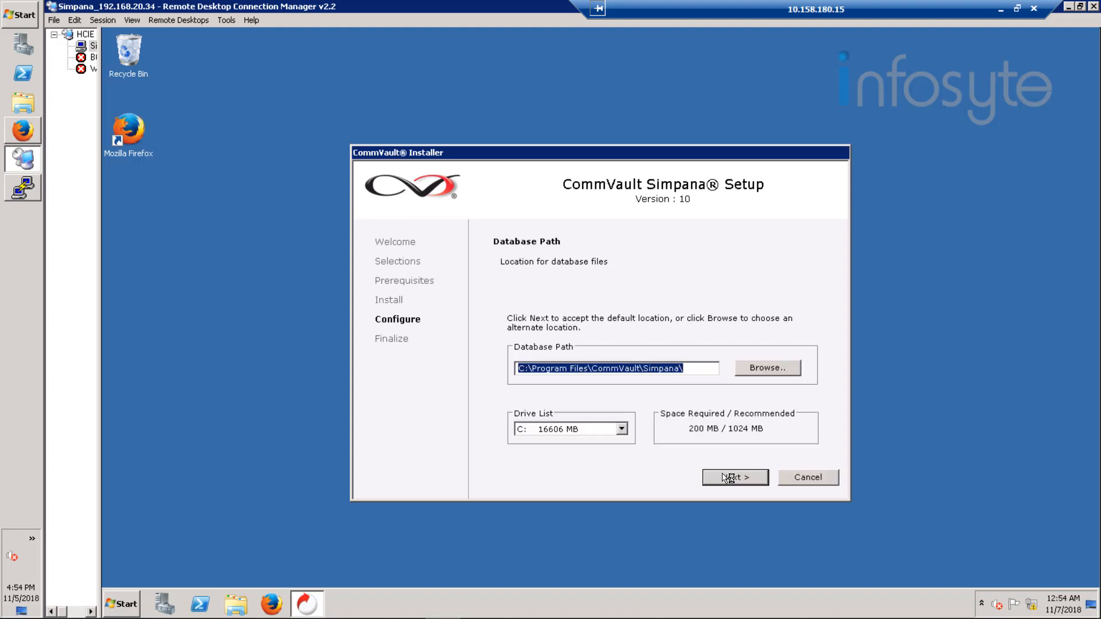
Step: Accept the default database path C:\Program Files\CommVault\Simpana\ and create a new CommServe database
click(729, 479)
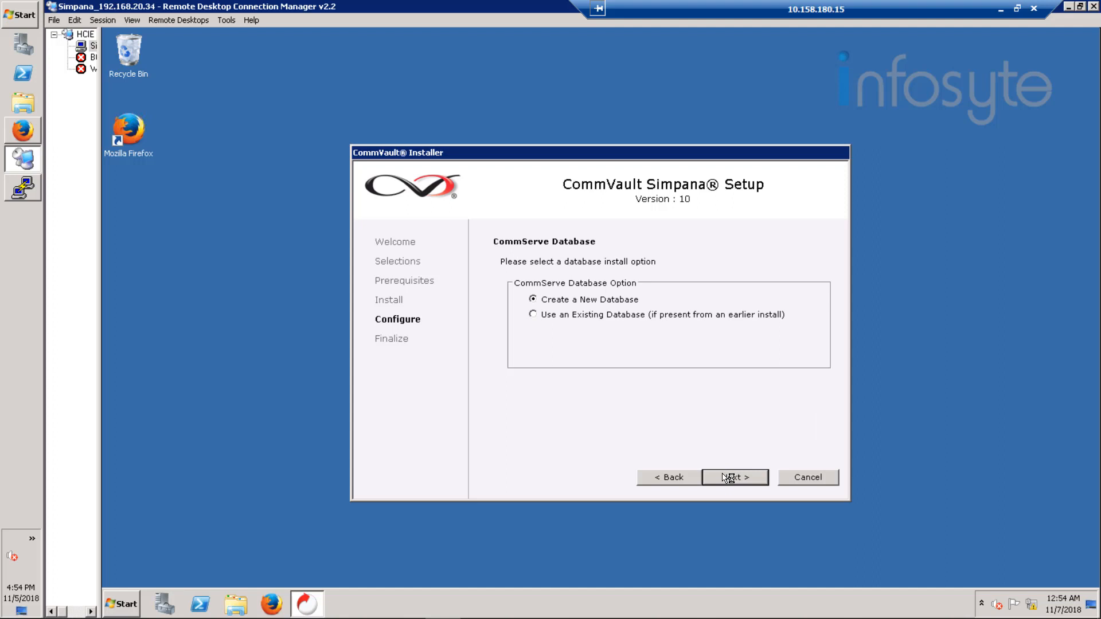
click(728, 478)
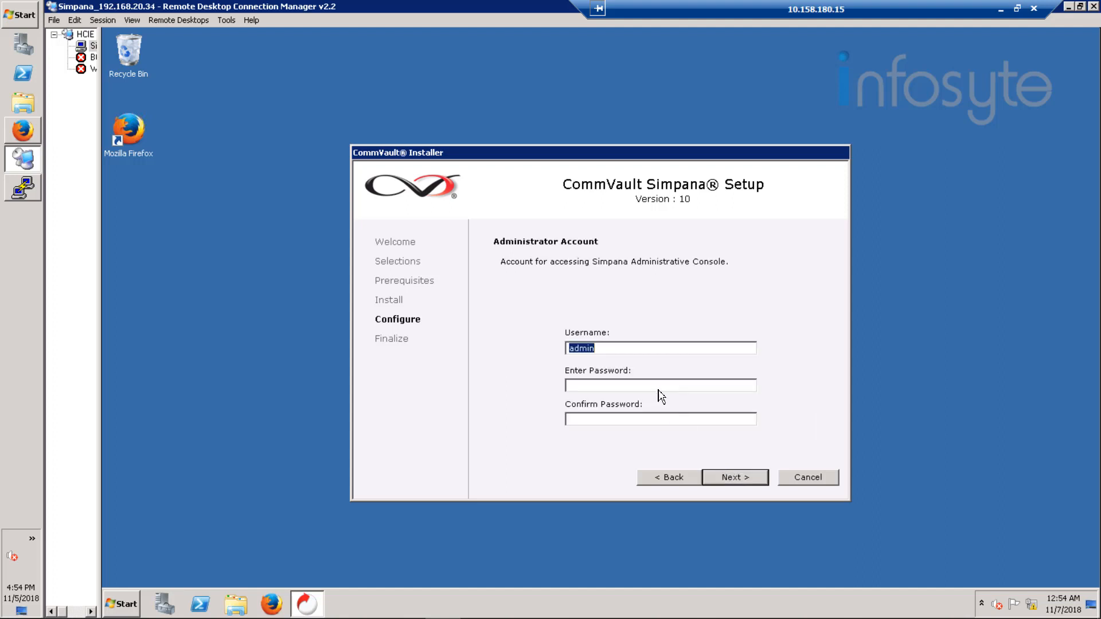
Step: Enter and confirm the password for the admin account of the Simpana Administrative Console
click(649, 386)
text(**********)
key(Tab)
text(******)
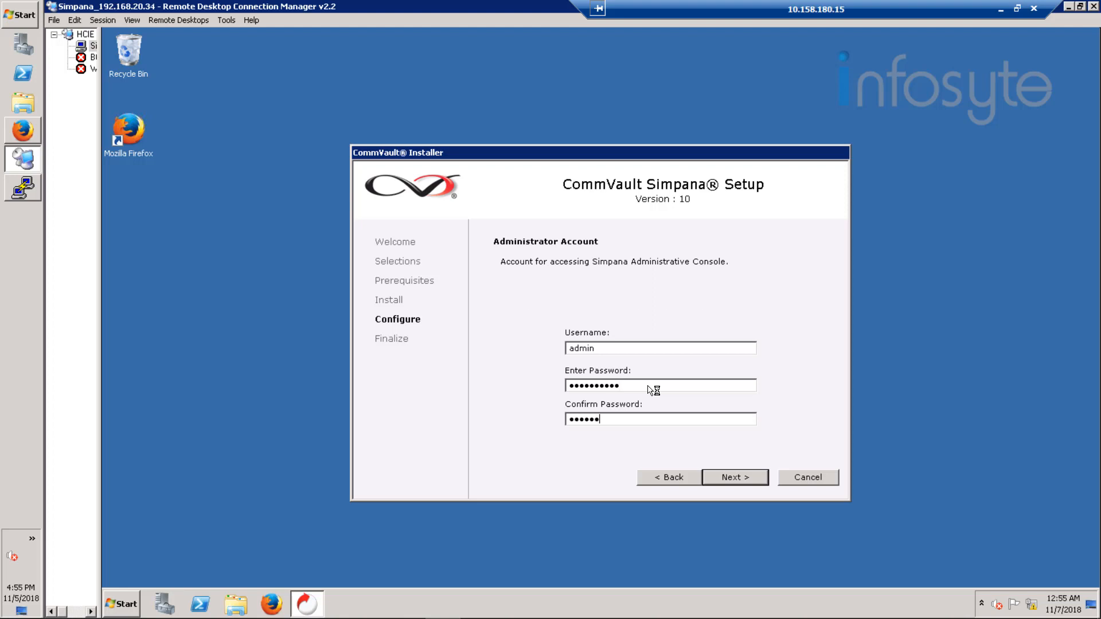
text(**)
click(736, 478)
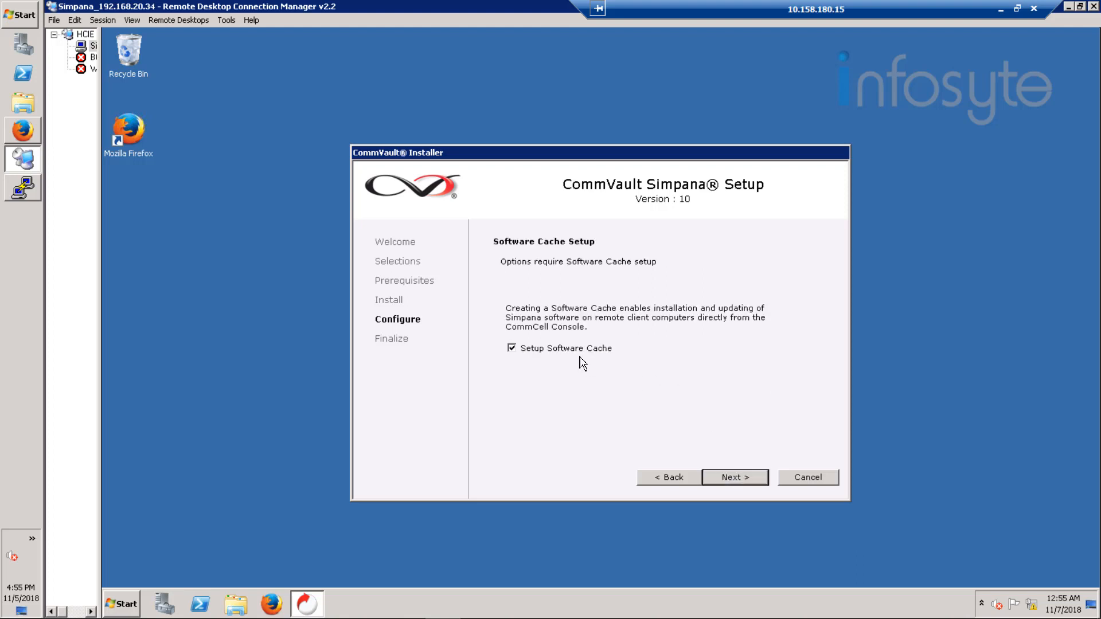
Step: Set up the software cache in the background and finish the installer without launching the CommCell Console
click(735, 479)
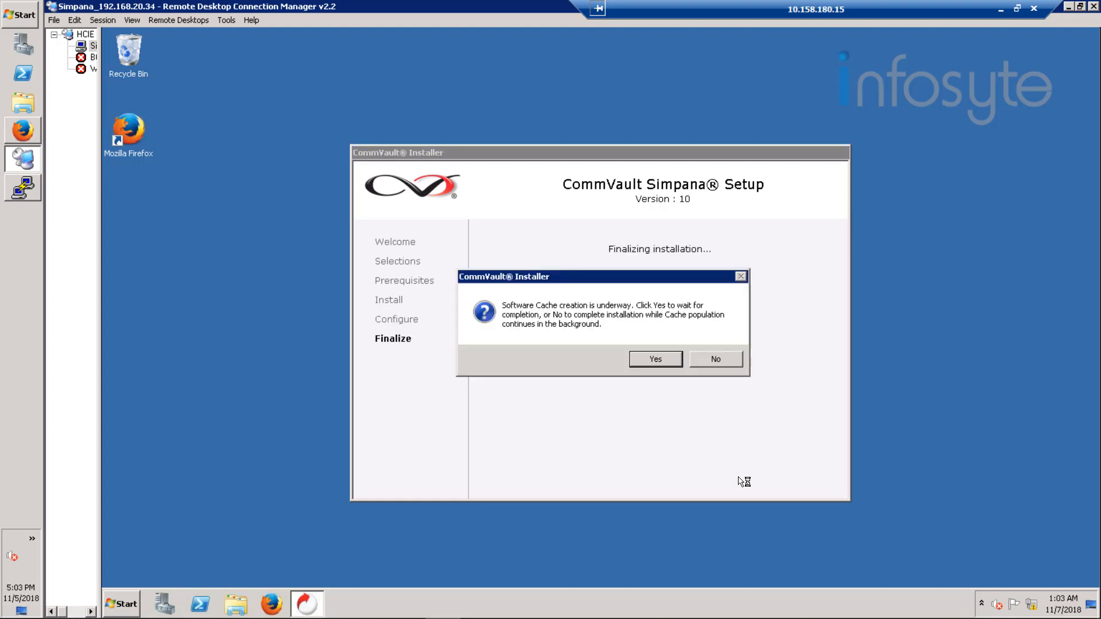
click(716, 361)
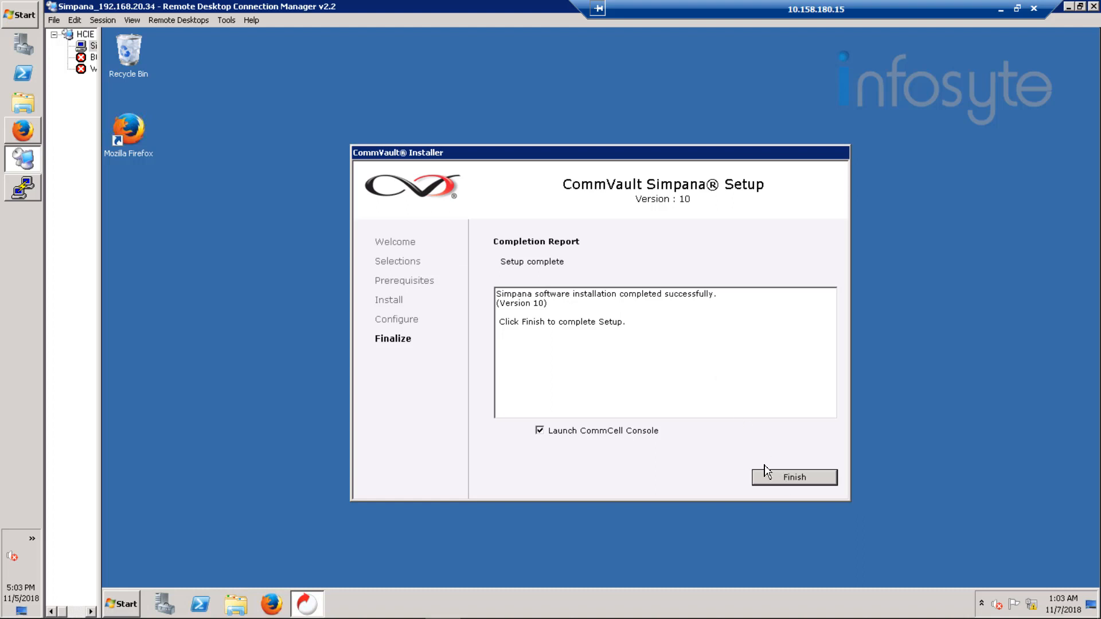
click(635, 435)
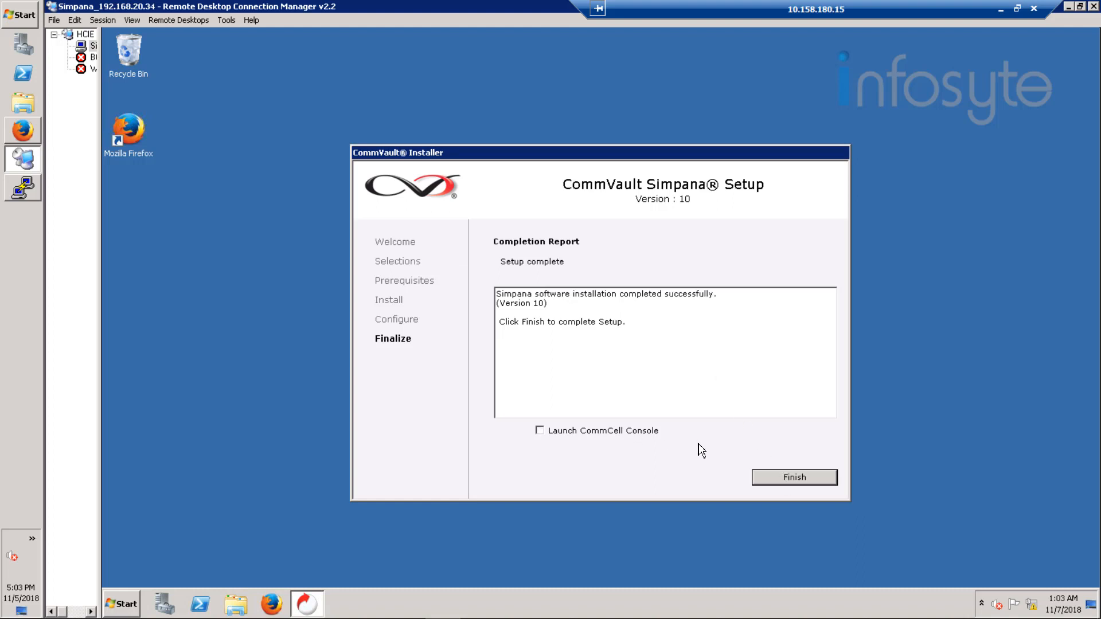
click(796, 480)
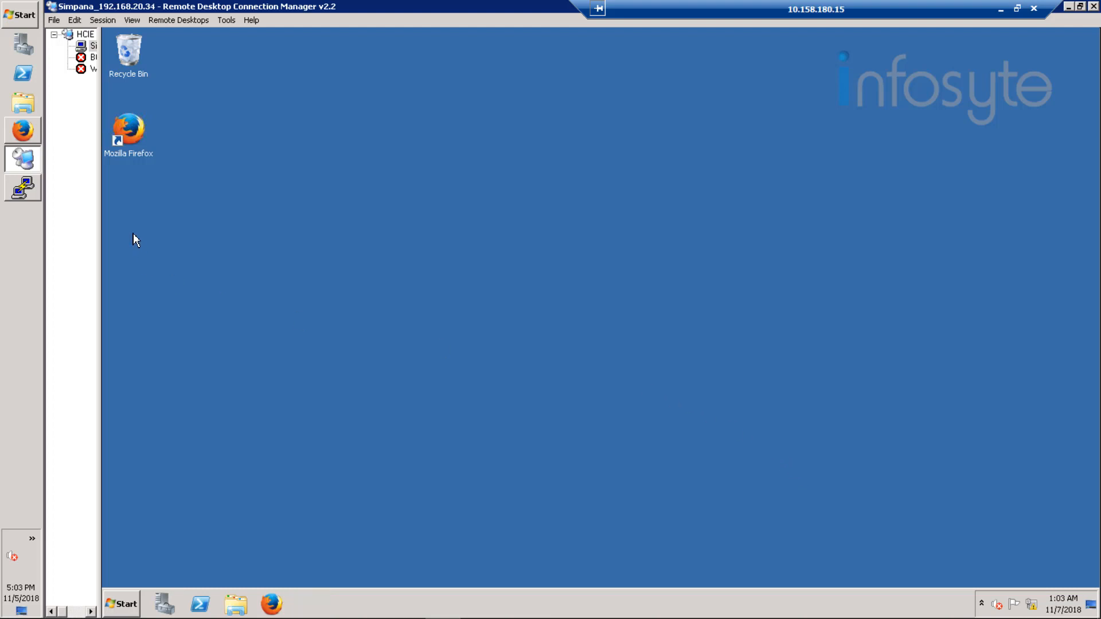
Step: Switch to the PuTTY session on B05-Production, change to /opt/hcie_software/ and list its files
click(23, 187)
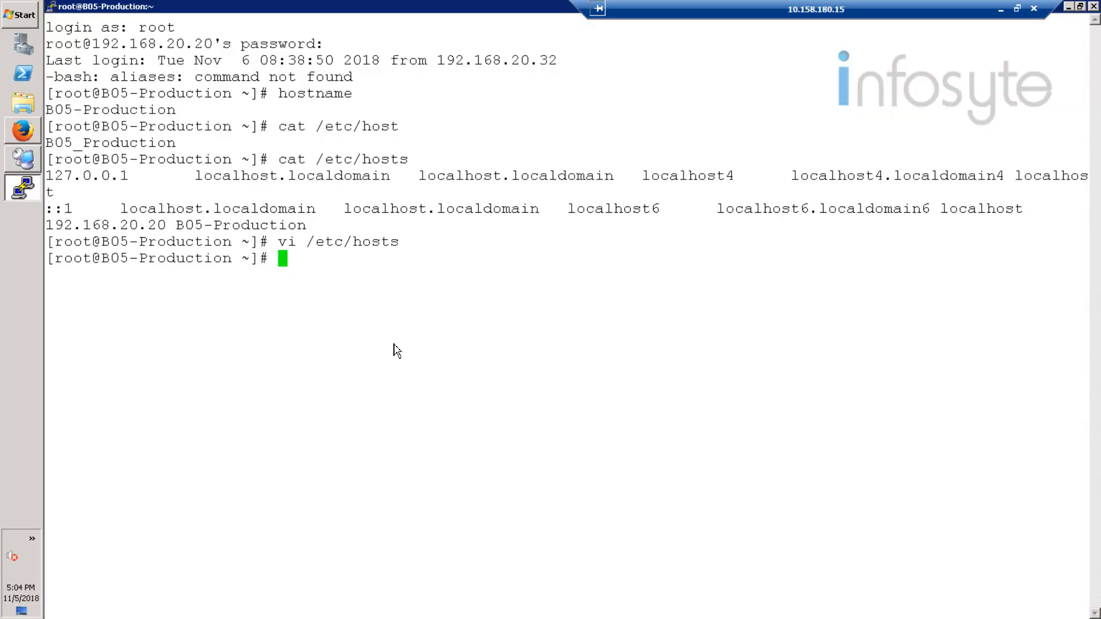
text(cd /opt/so)
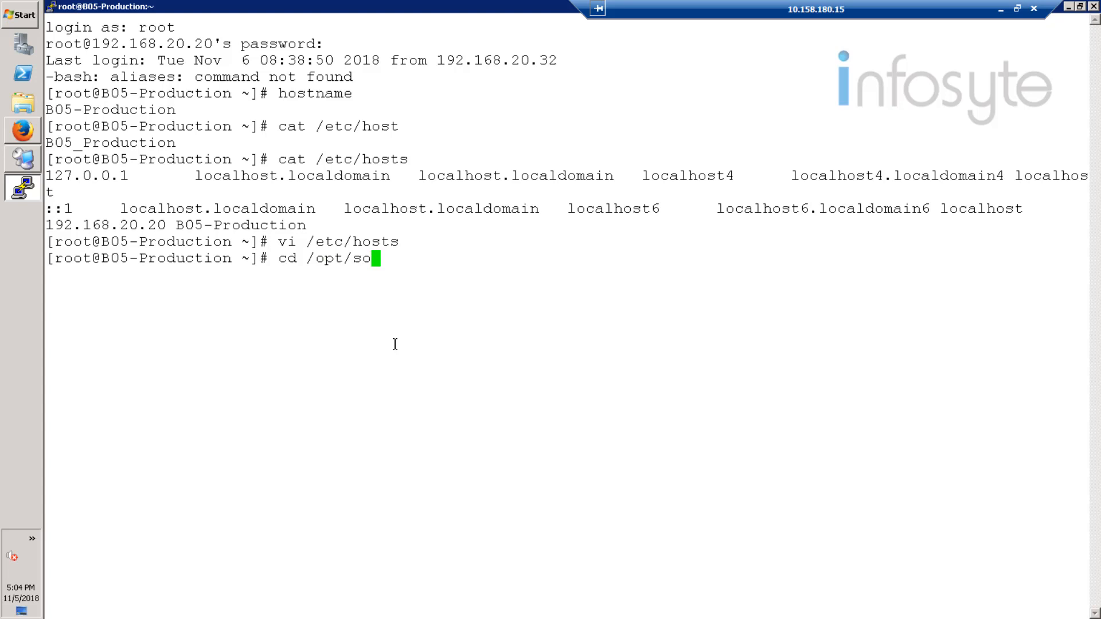
key(BackSpace)
key(BackSpace)
text(hc)
key(Tab)
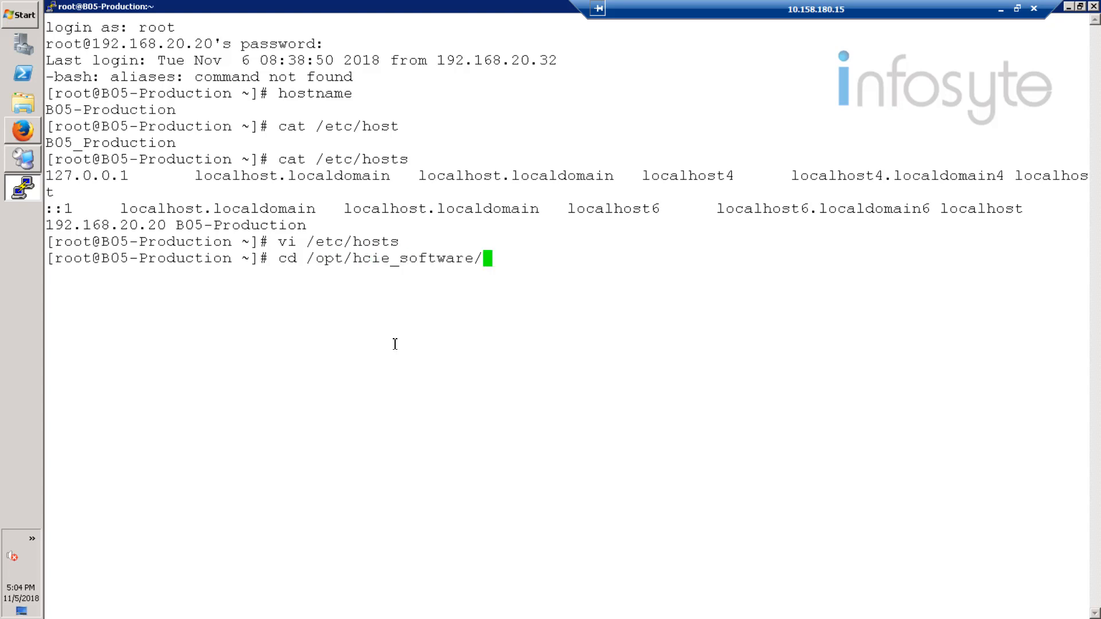
key(Return)
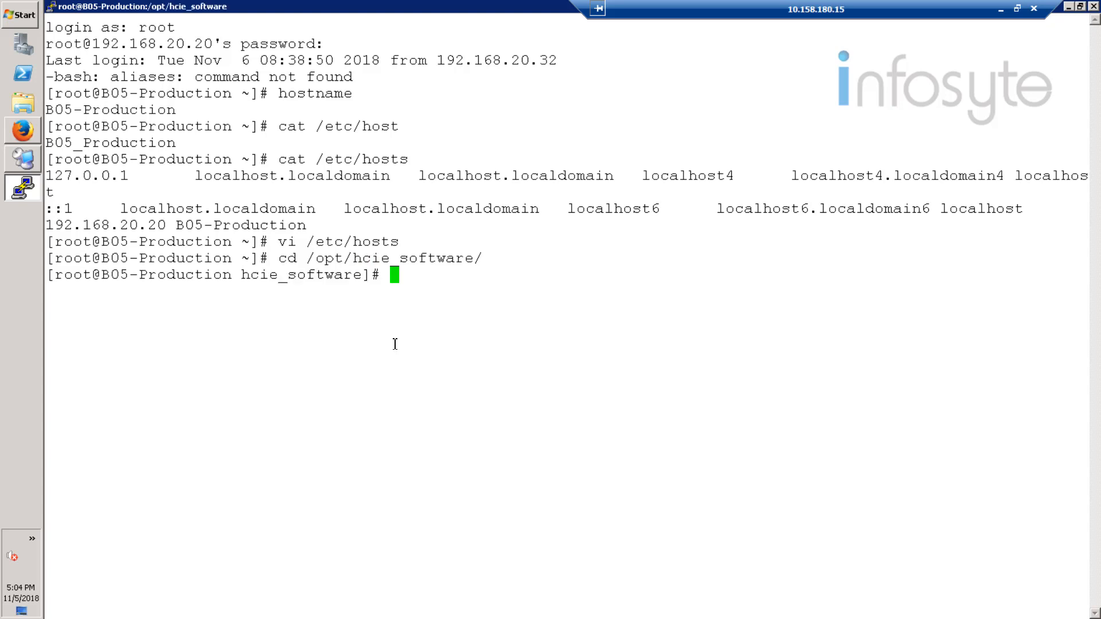
text(ls)
key(Return)
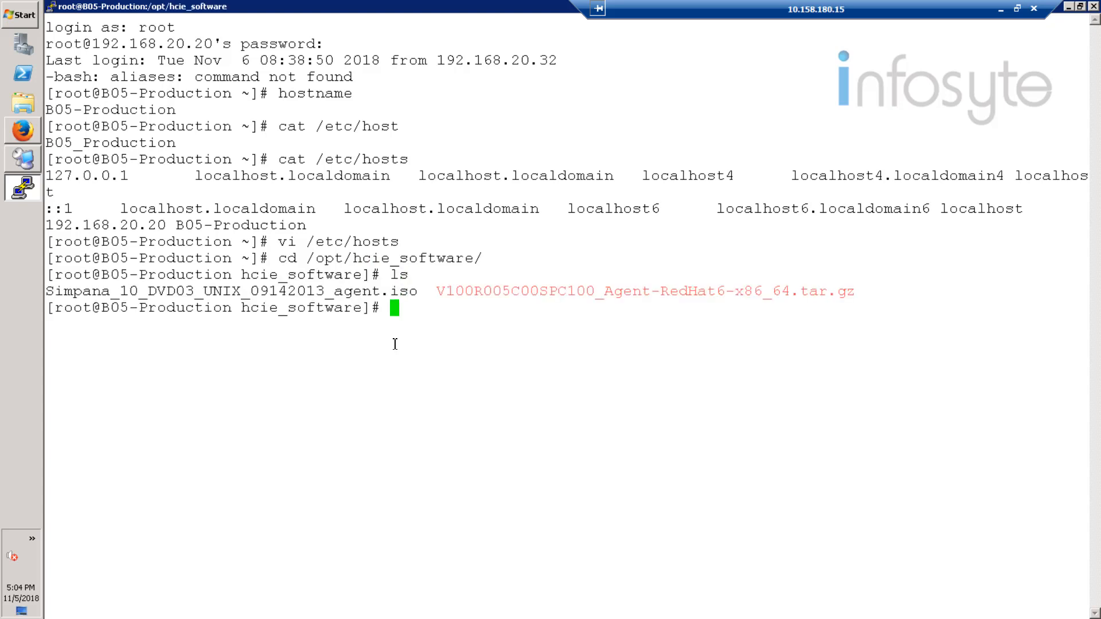
Step: Mount Simpana_10_DVD03_UNIX_09142013_agent.iso on /mnt with the loop option
text(mount -o loop)
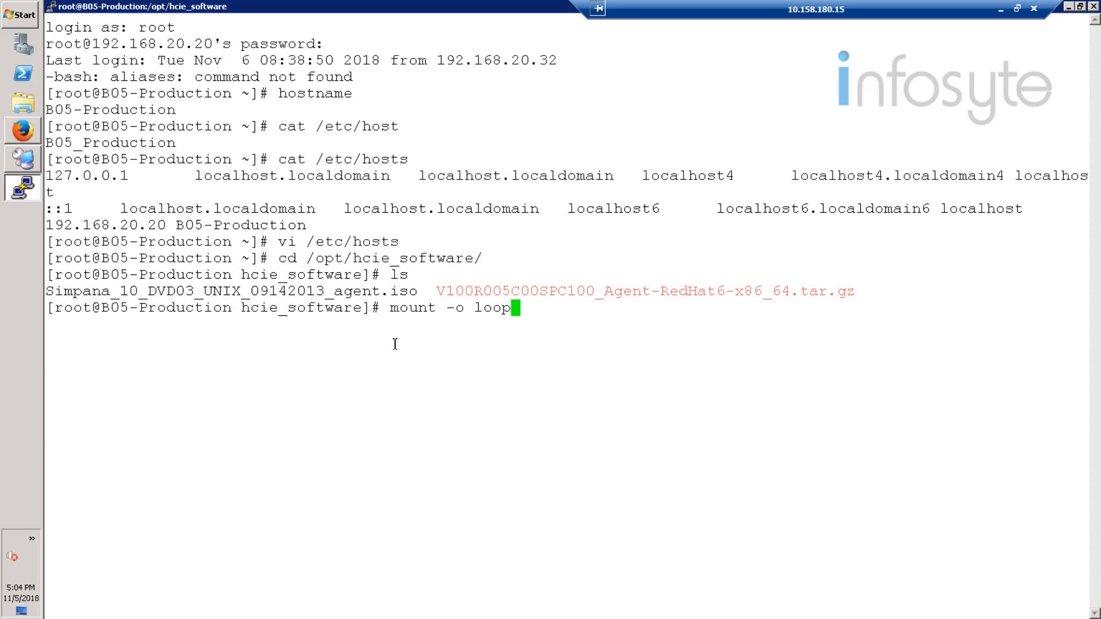
text( Sim)
key(Tab)
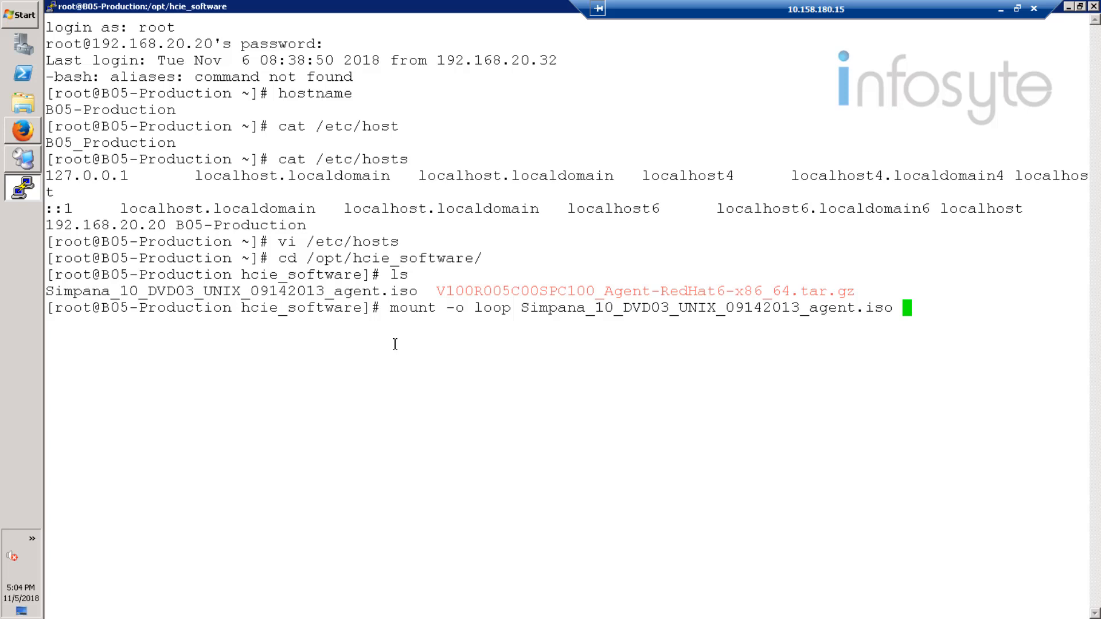
text(/mnt)
key(Return)
Step: Change to the /mnt directory and list the contents of the mounted agent image
text(cd /mnt)
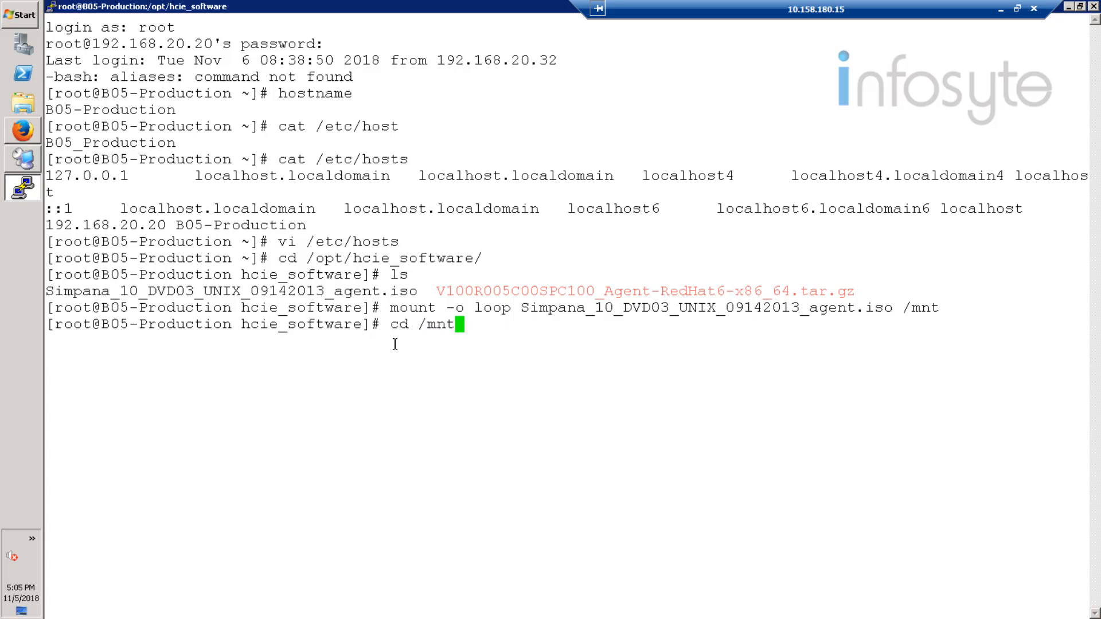
key(Return)
text(ls)
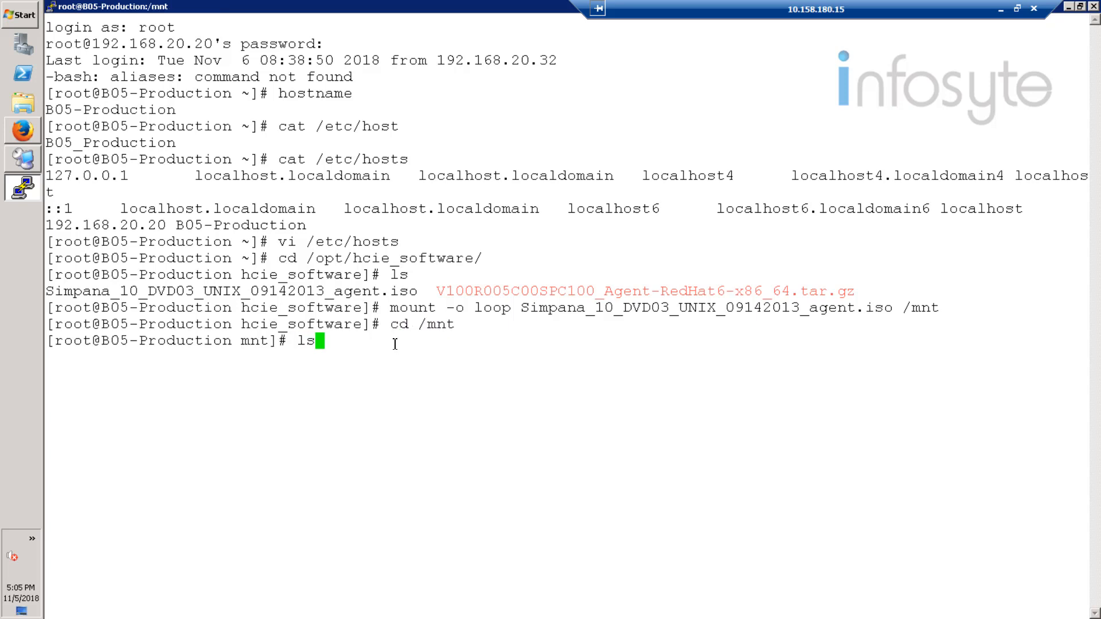
key(Return)
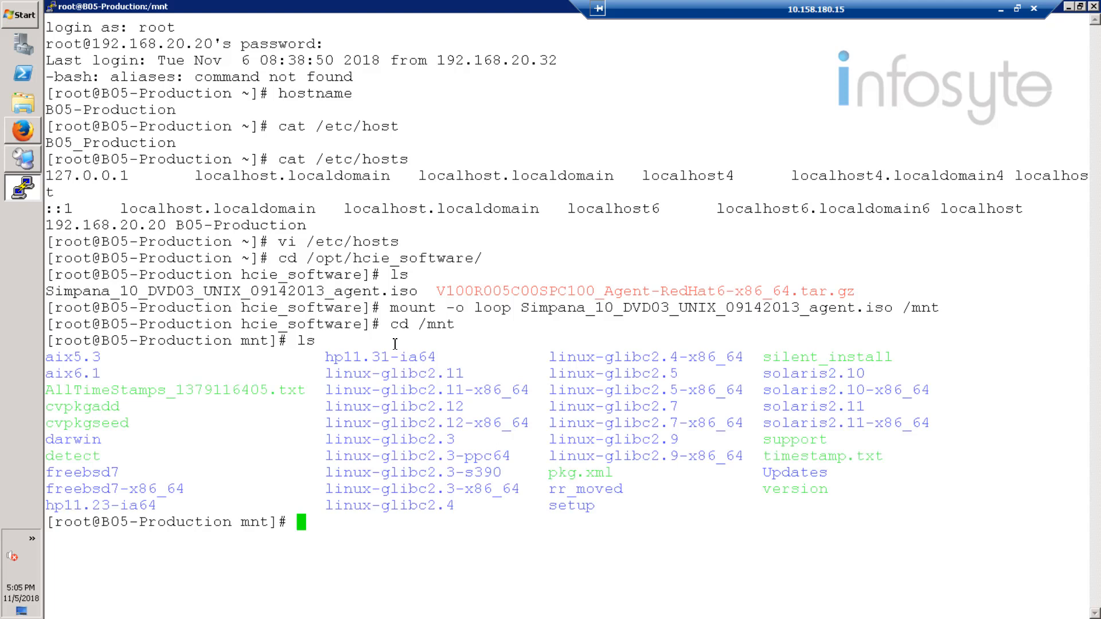
text(cvpkgadd)
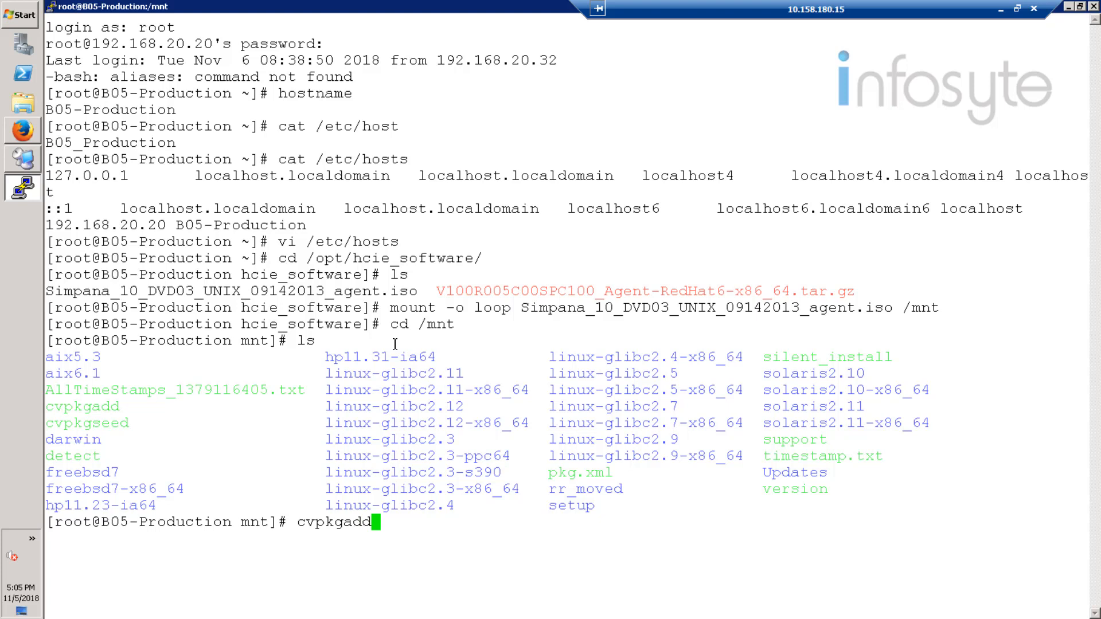
key(BackSpace)
key(BackSpace)
key(BackSpace)
key(BackSpace)
key(BackSpace)
key(BackSpace)
key(BackSpace)
key(BackSpace)
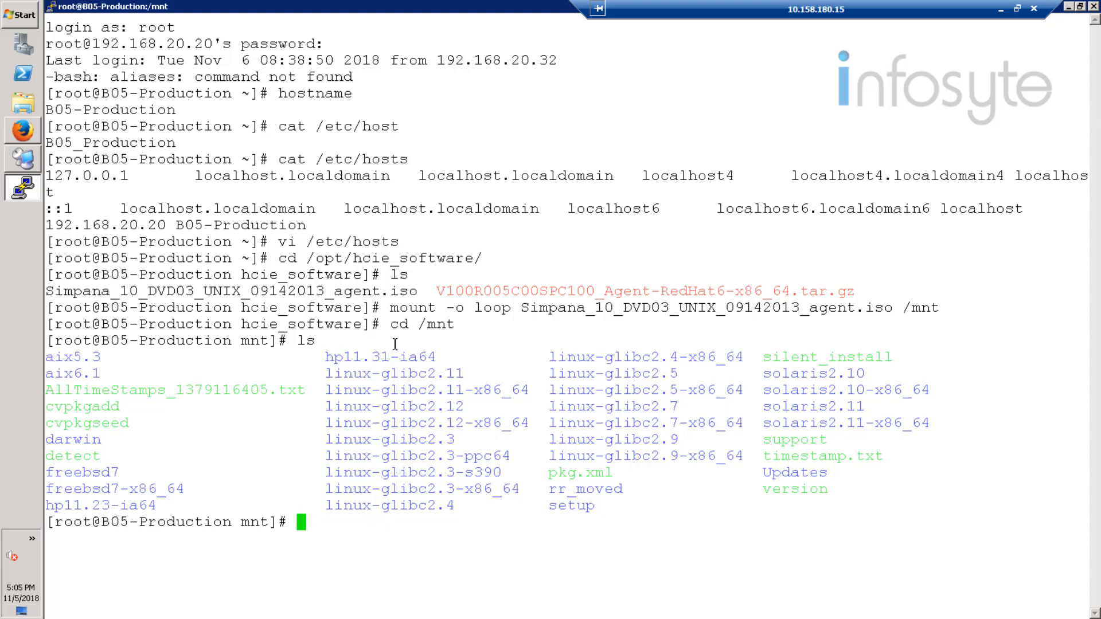
Step: Run ./cvpkgadd from /mnt and start the Simpana UNIX installer from its welcome screen
text(./cvpkg)
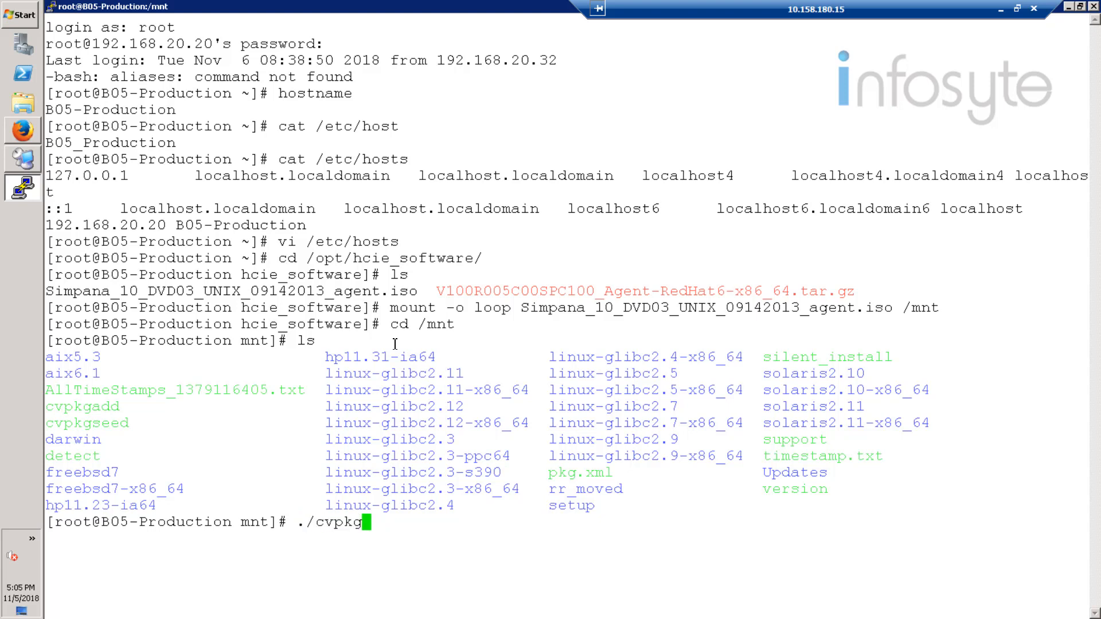
text(add)
key(Return)
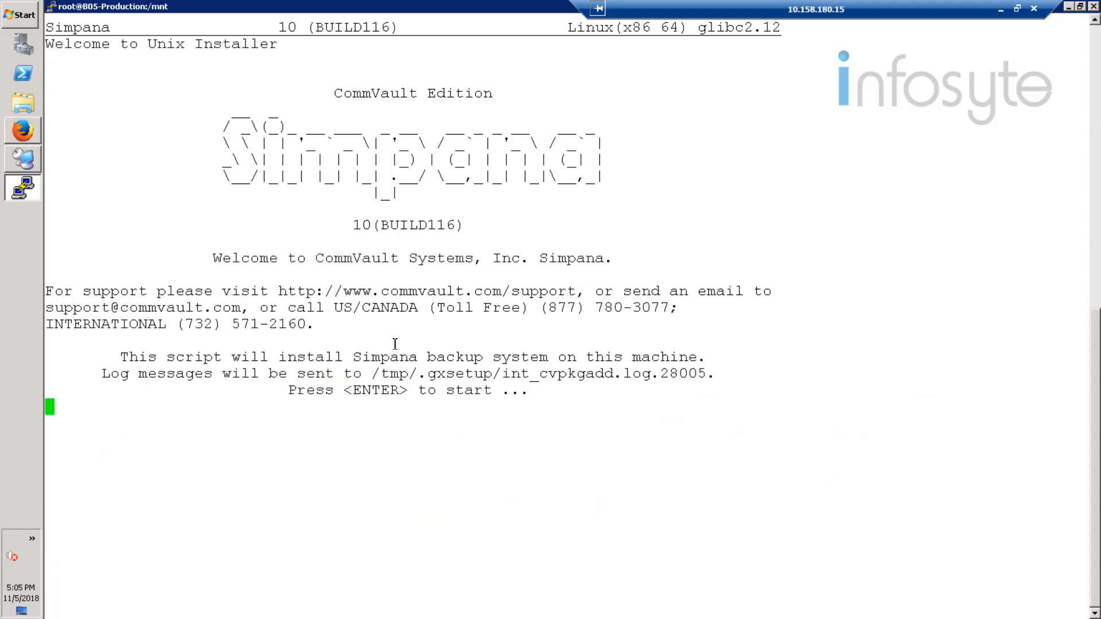
key(Return)
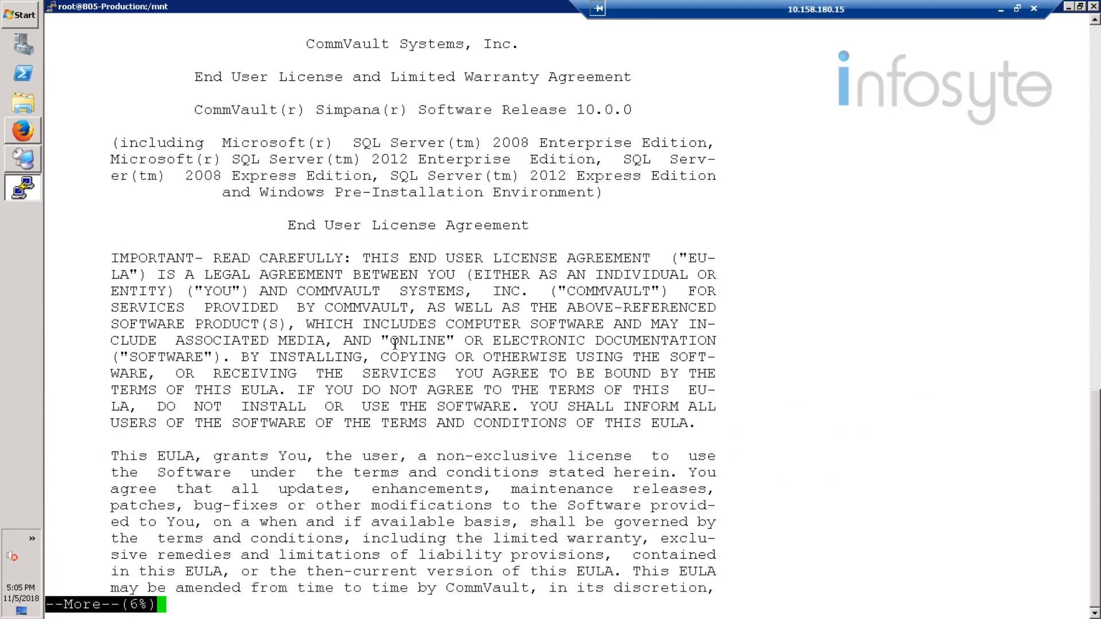
Step: Page through the CommVault end user license agreement and accept its terms with yes
key(space)
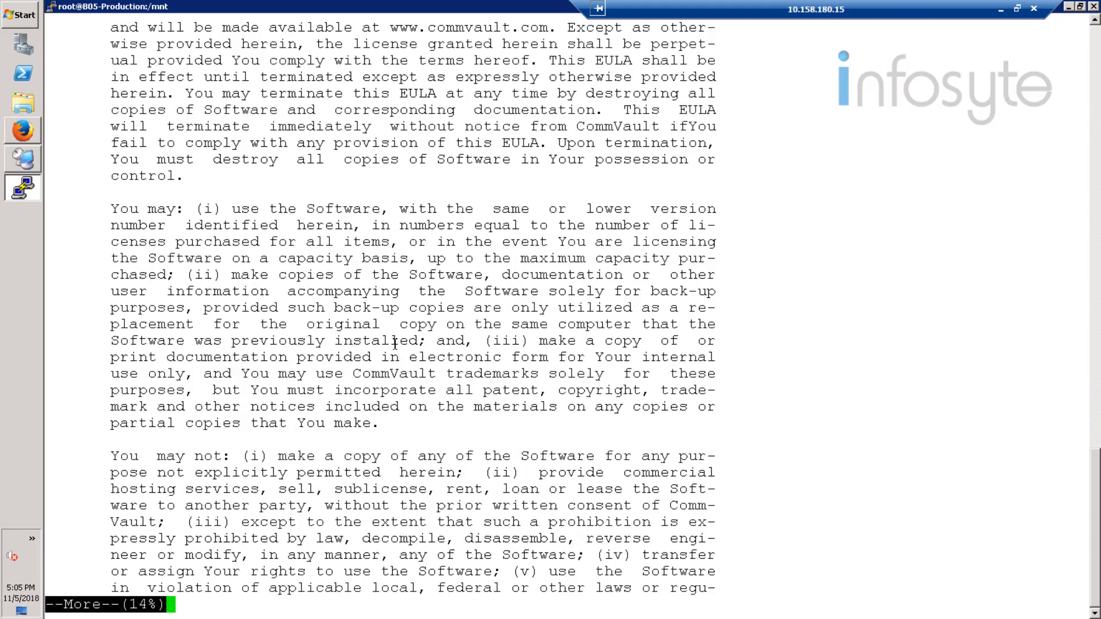
key(space)
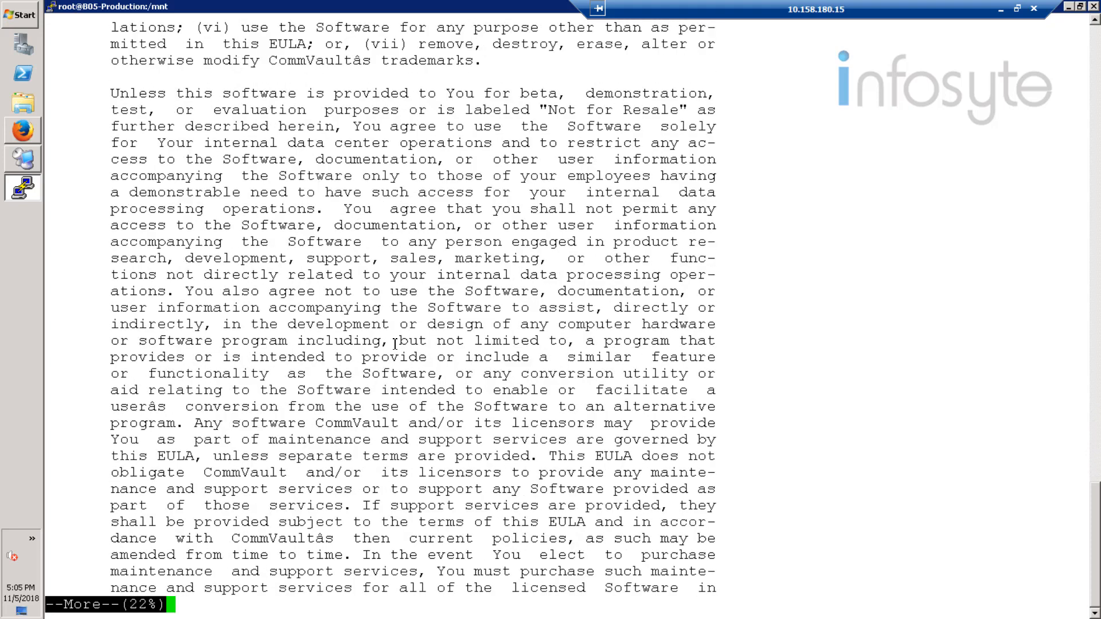
key(space)
key(space)
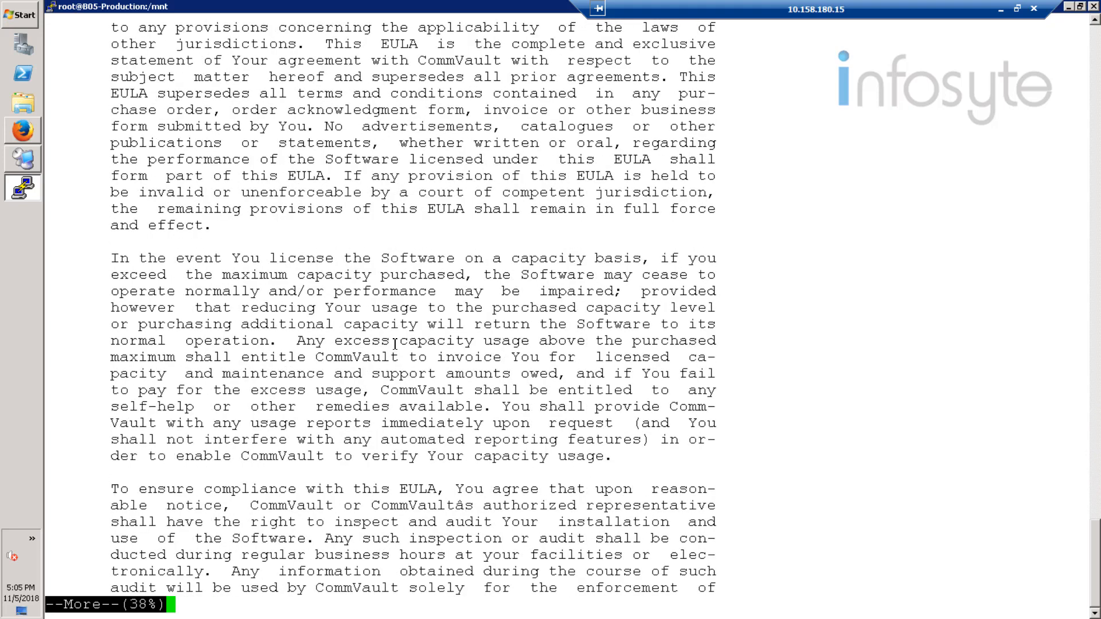
key(space)
key(space)
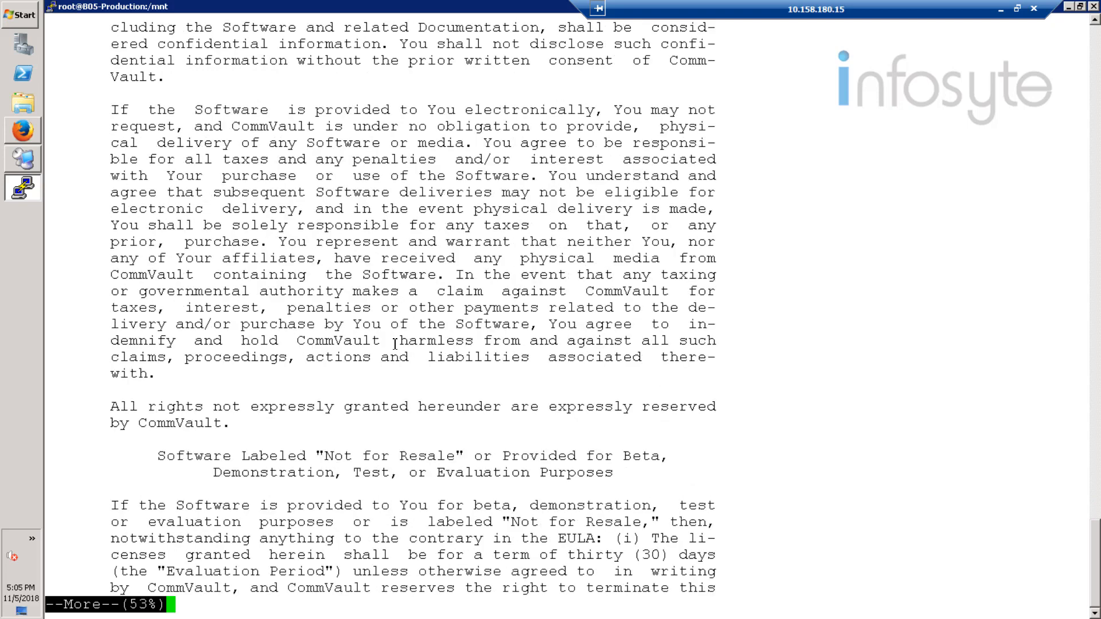
key(space)
key(space)
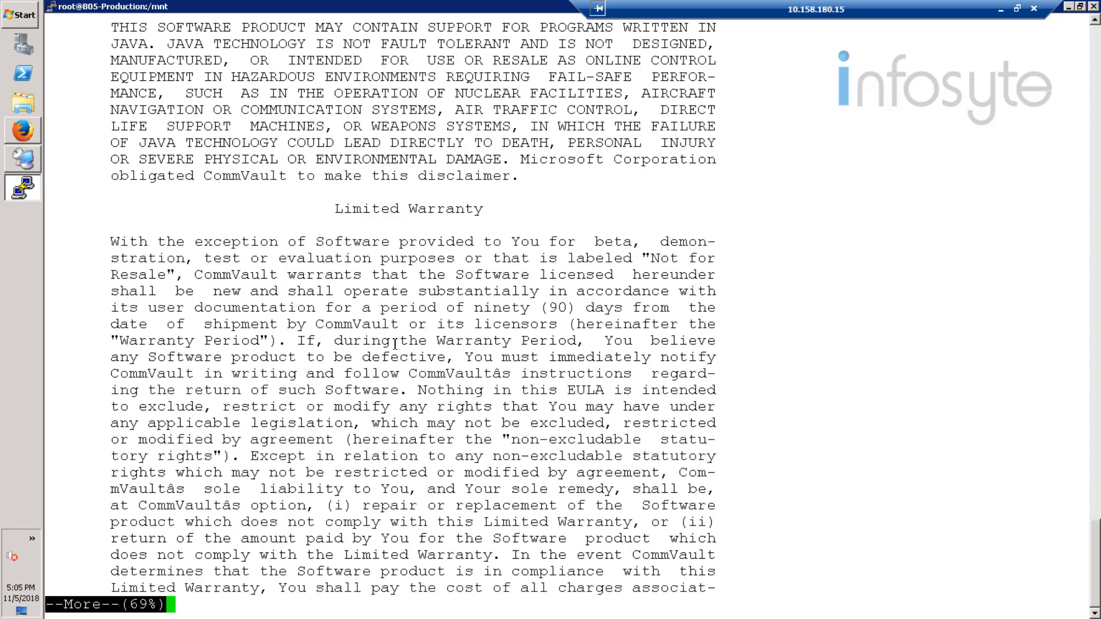
key(space)
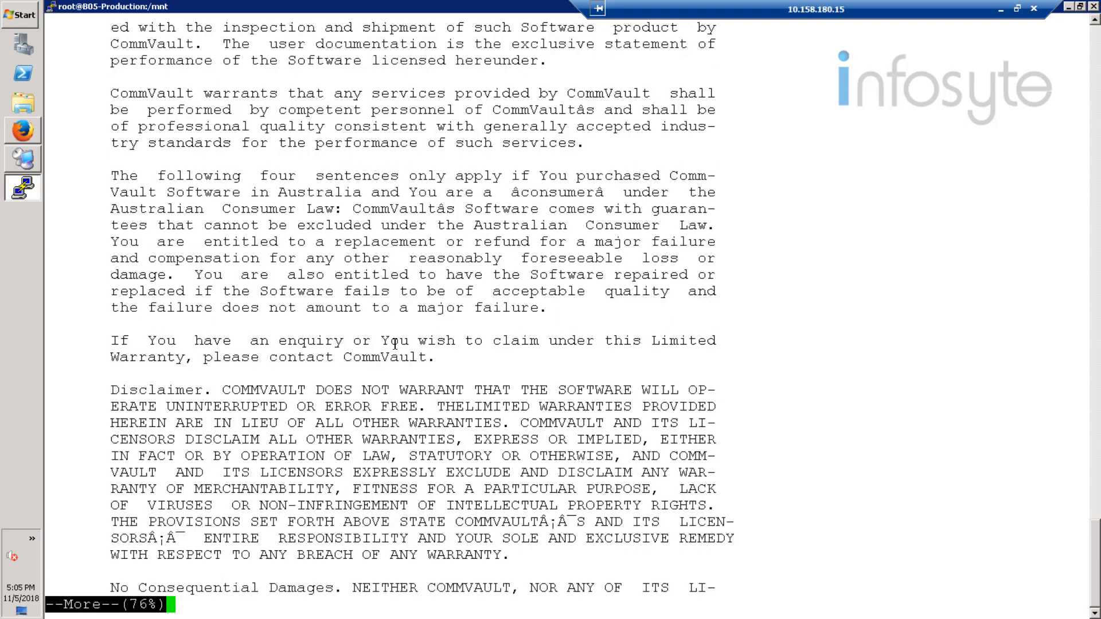
key(space)
key(space)
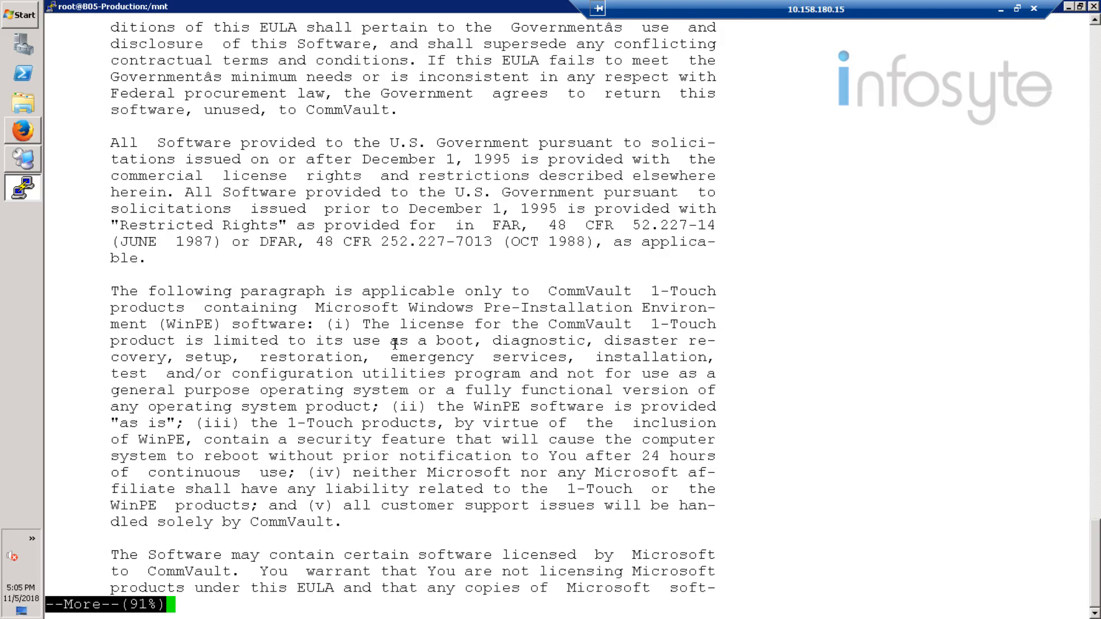
key(space)
key(space)
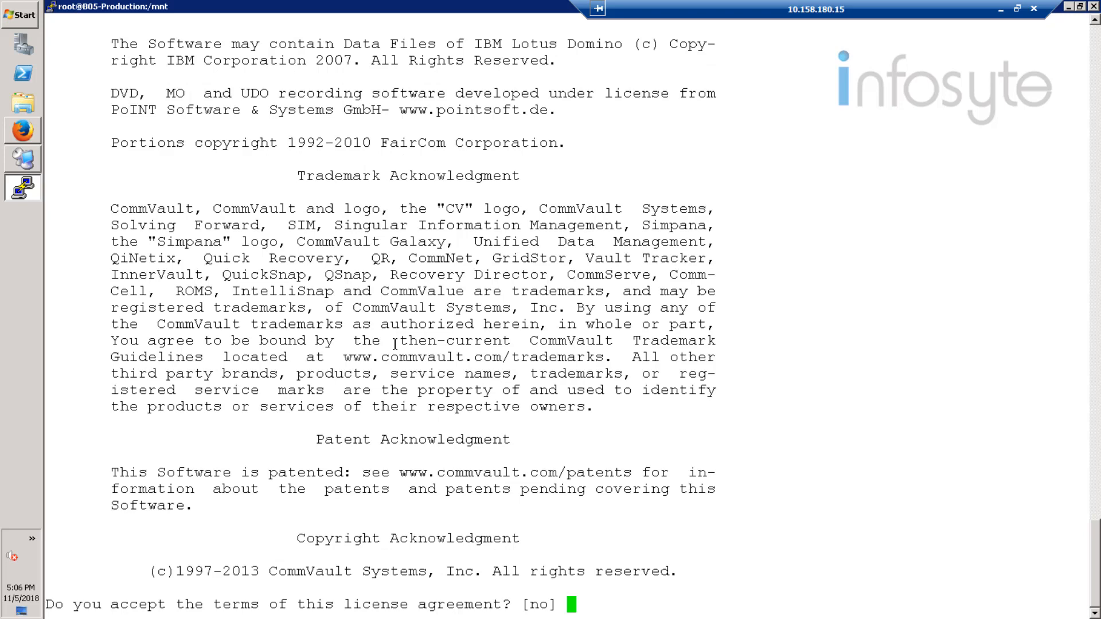
text(yes)
key(Return)
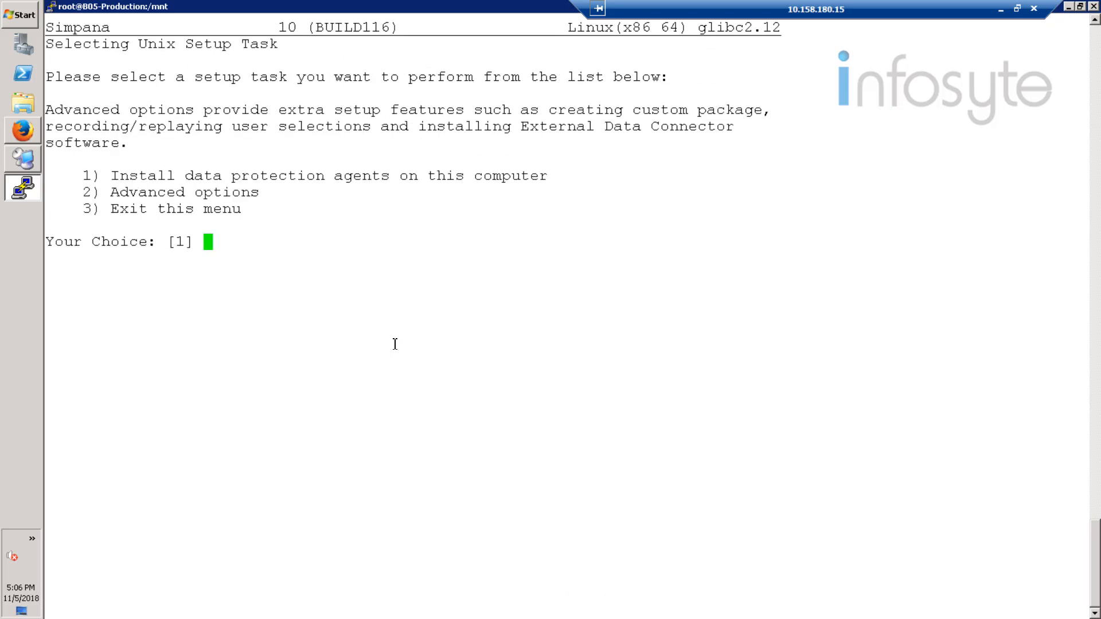
Step: Choose to install data protection agents on this computer, keeping B05-Production as both host name and client name
text(1)
key(Return)
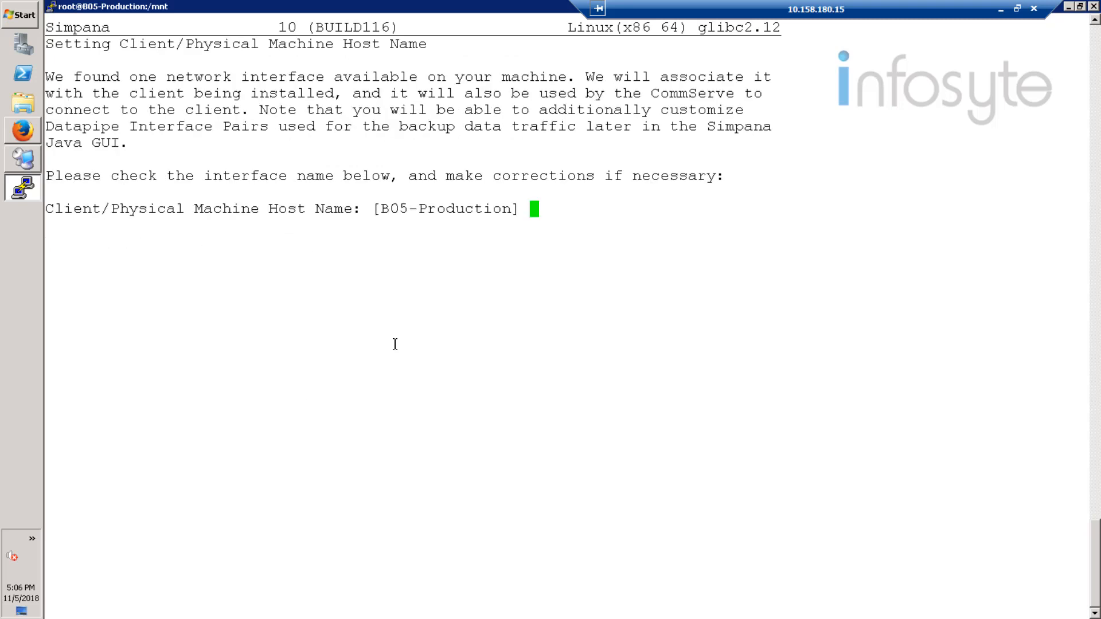
key(Return)
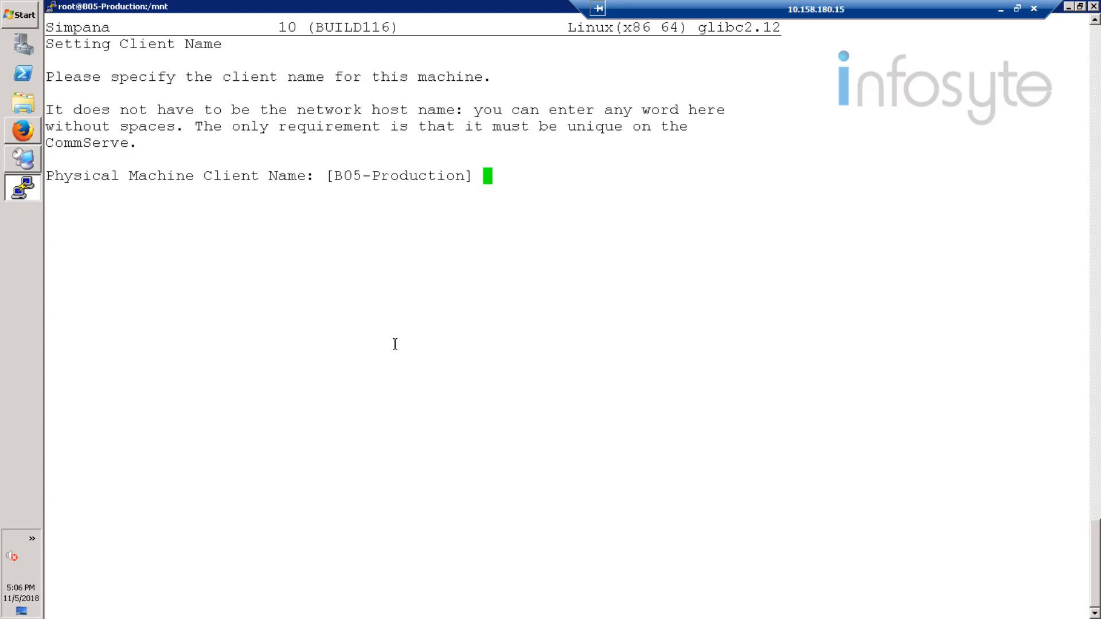
key(Return)
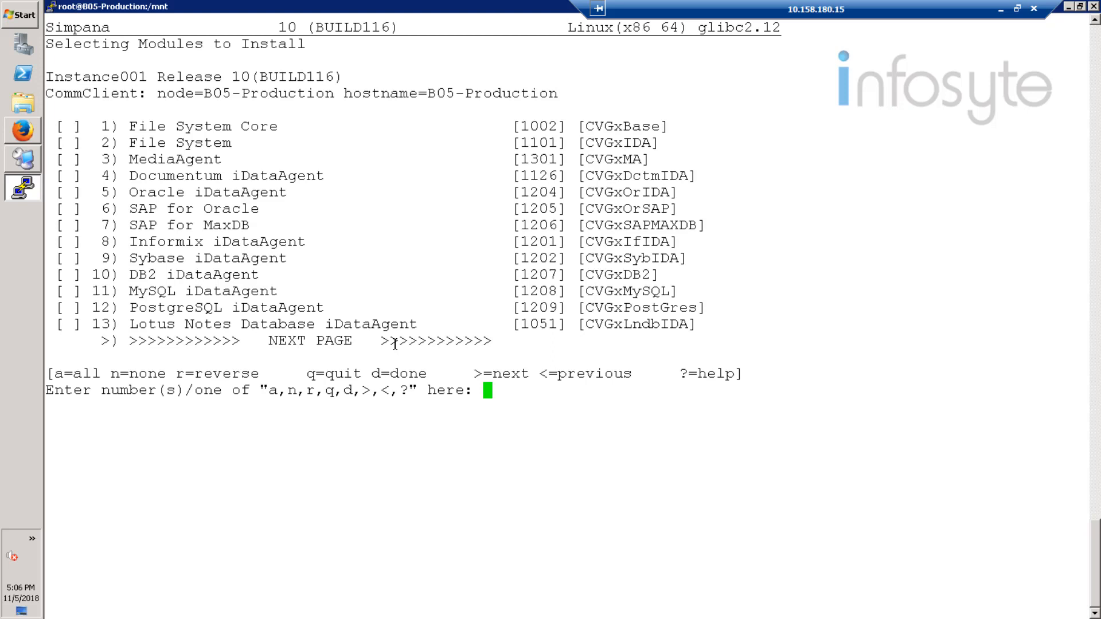
Step: Select the Oracle iDataAgent as the module to install and finish the module selection
text(5)
key(Return)
text(d)
key(Return)
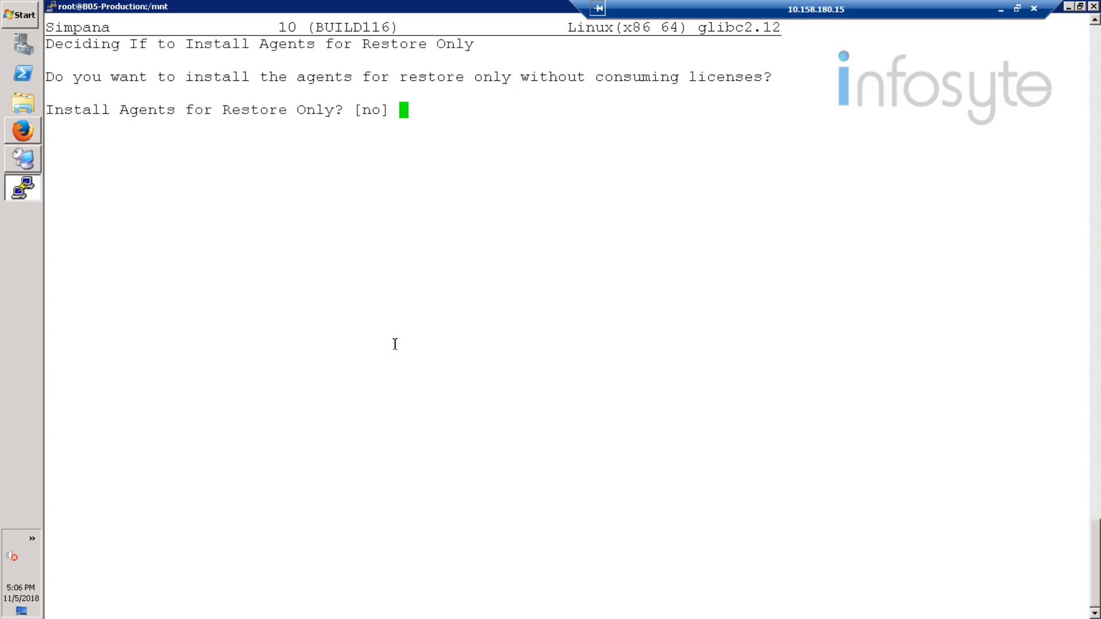
Step: Decline the restore-only agent installation and accept /opt as the installation directory and /var/log as the log directory
text(no)
key(Return)
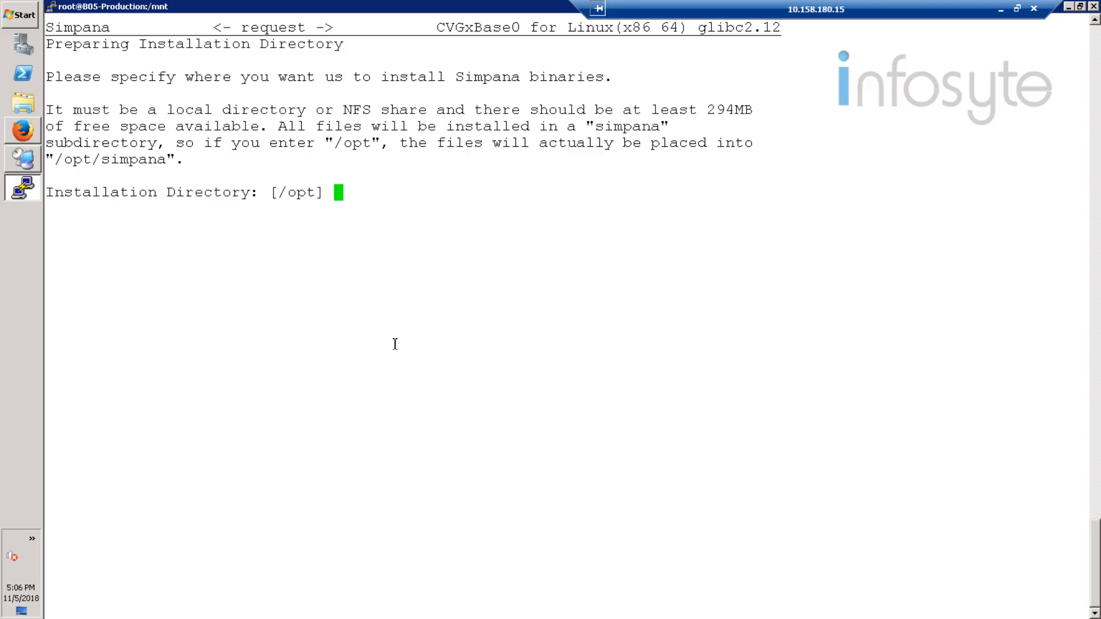
key(Return)
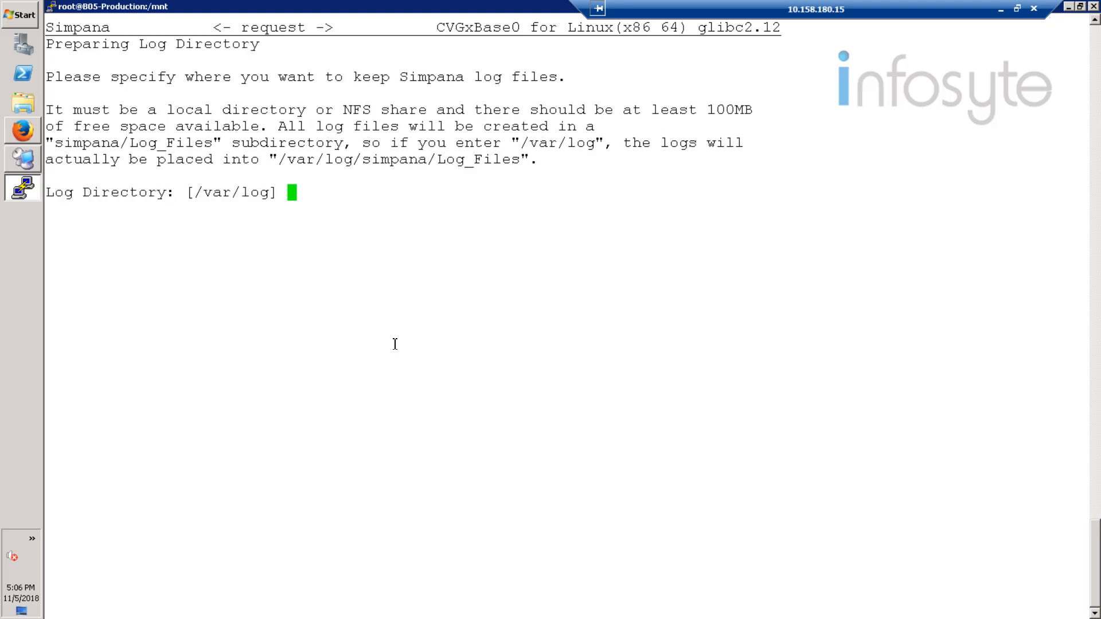
key(Return)
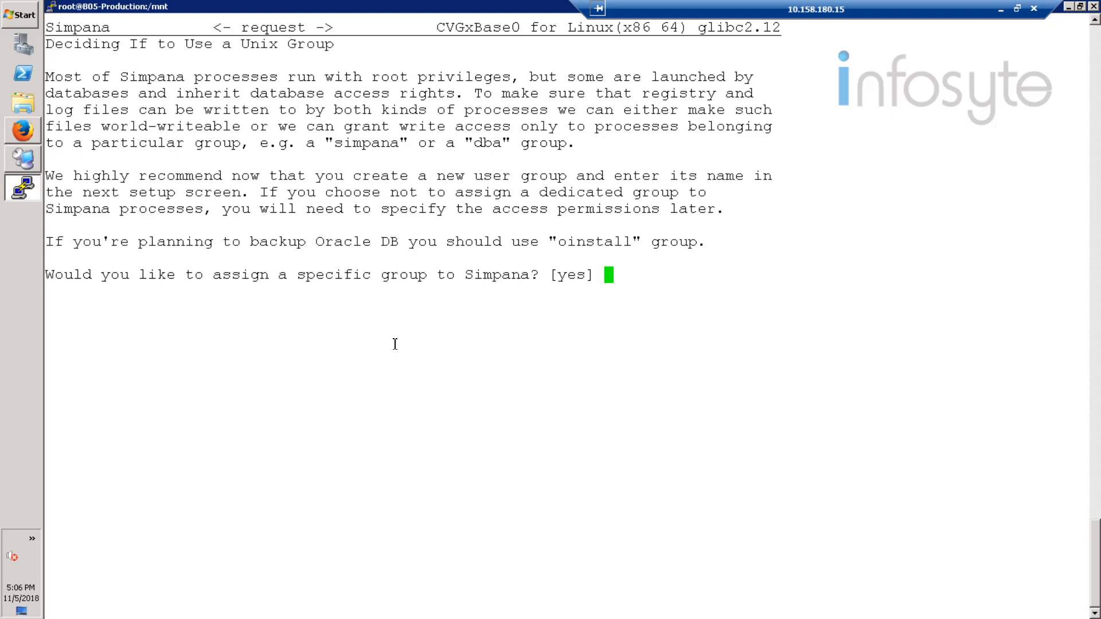
Step: Assign the Unix group oinstall to Simpana and accept the default access permissions for group and other users
key(Return)
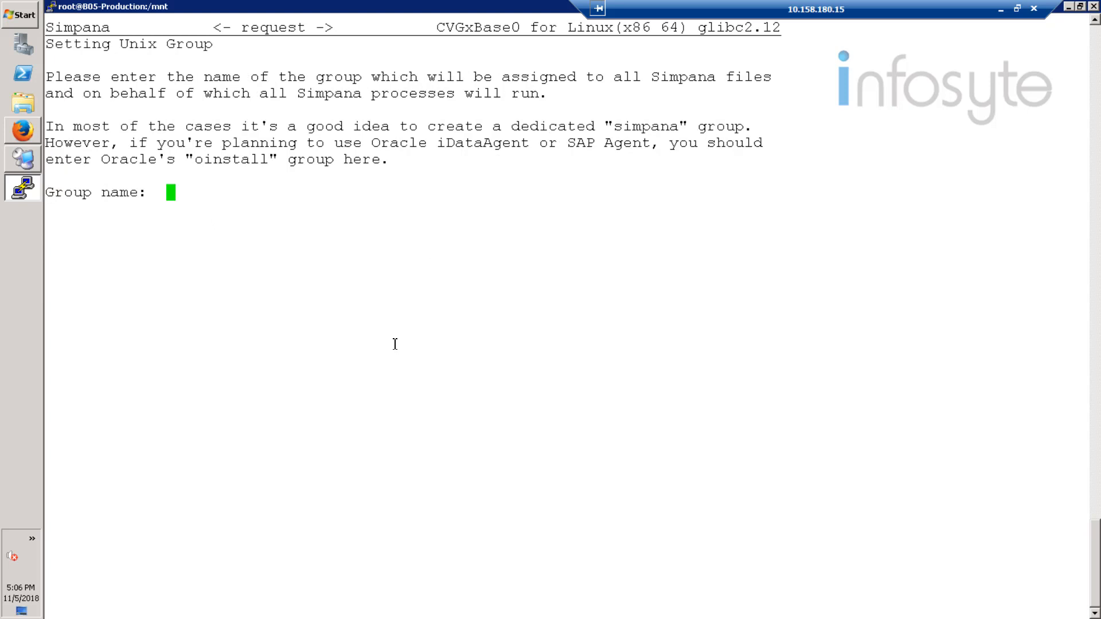
text(oinstall)
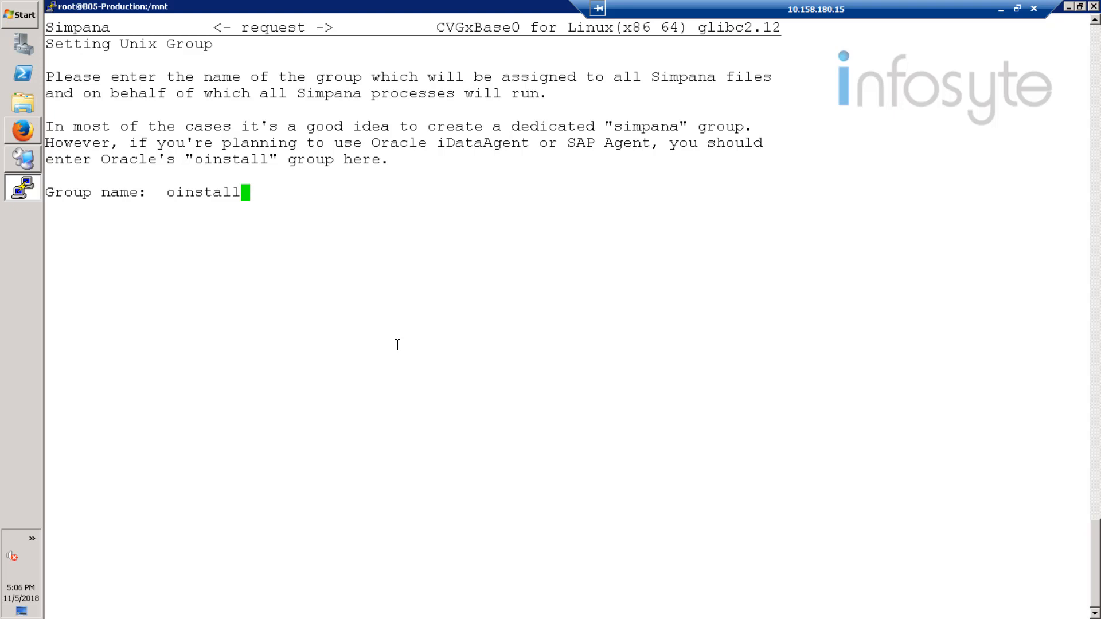
key(Return)
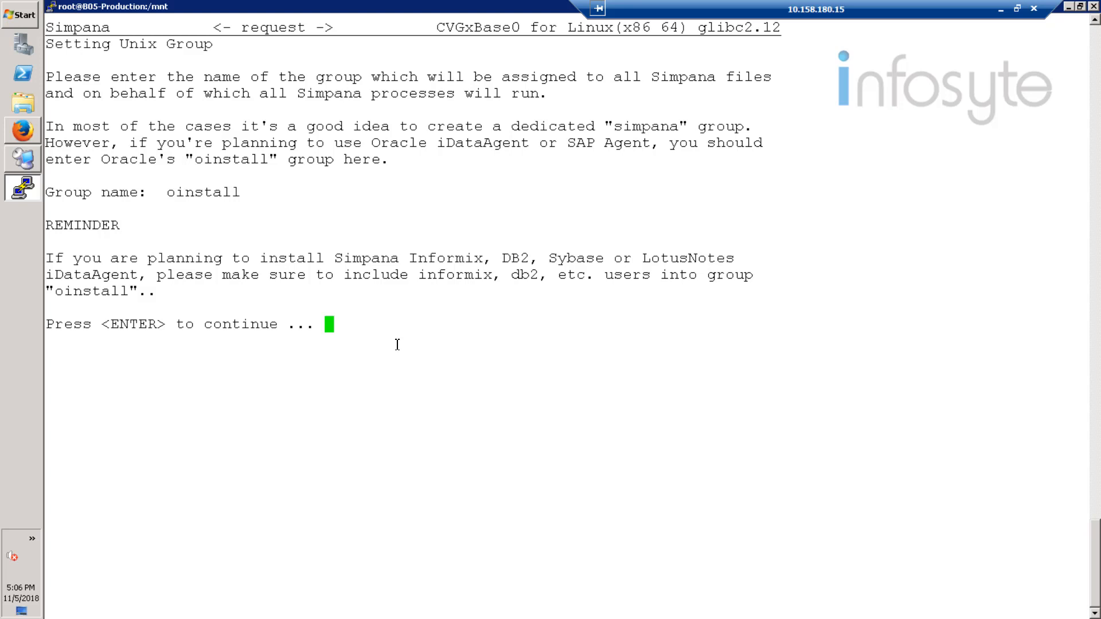
key(Return)
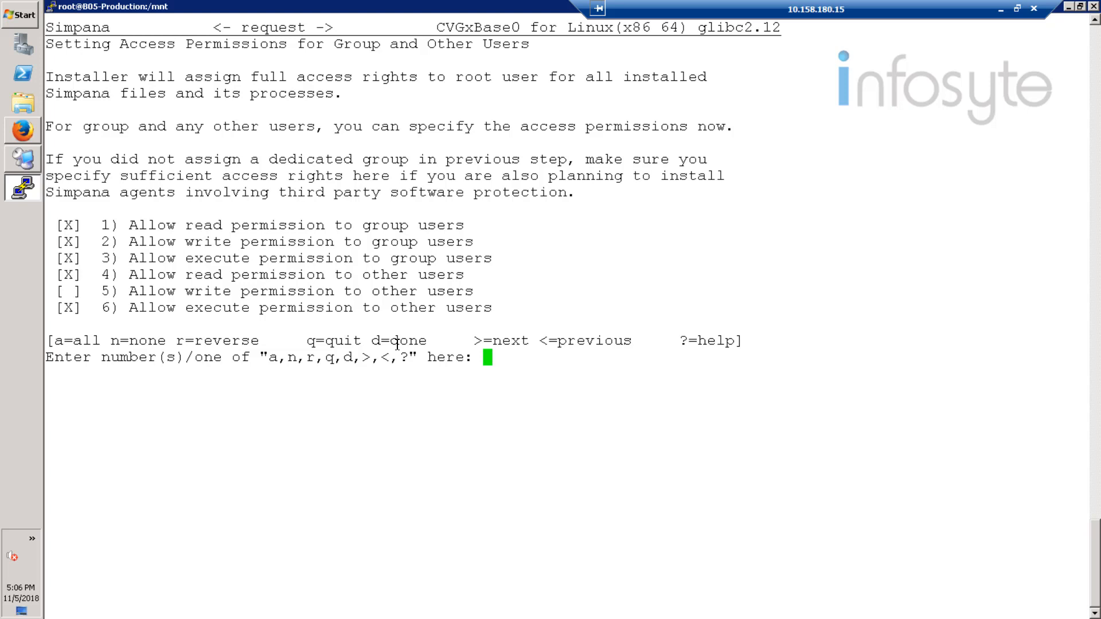
text(d)
key(Return)
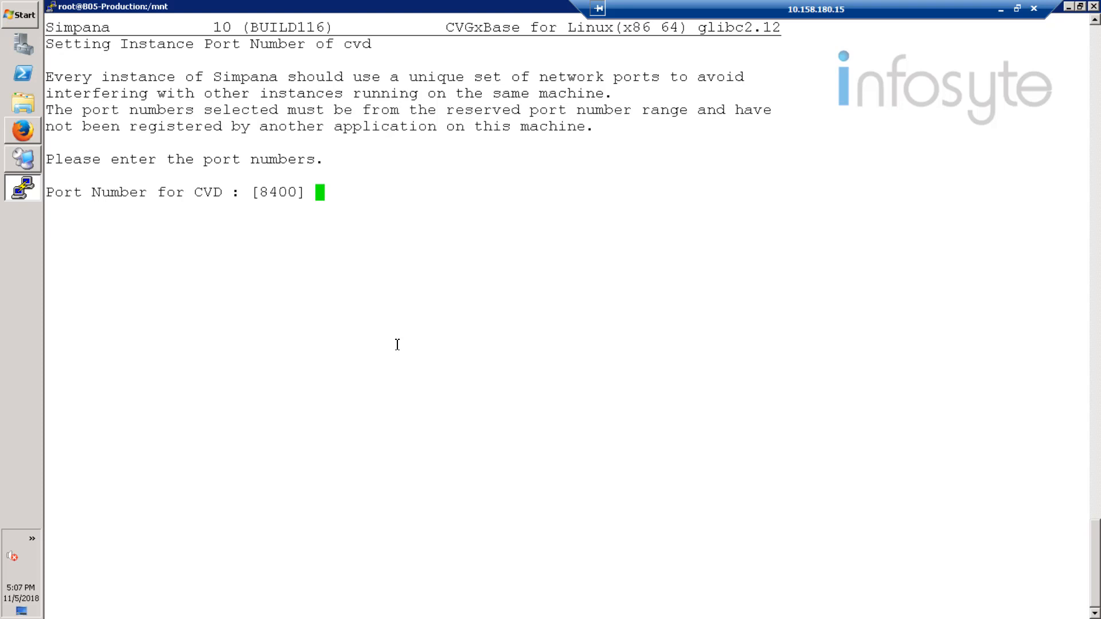
Step: Accept port 8400 for CVD and 8402 for EvMgrC, and answer no to a firewall between client and CommServe
key(Return)
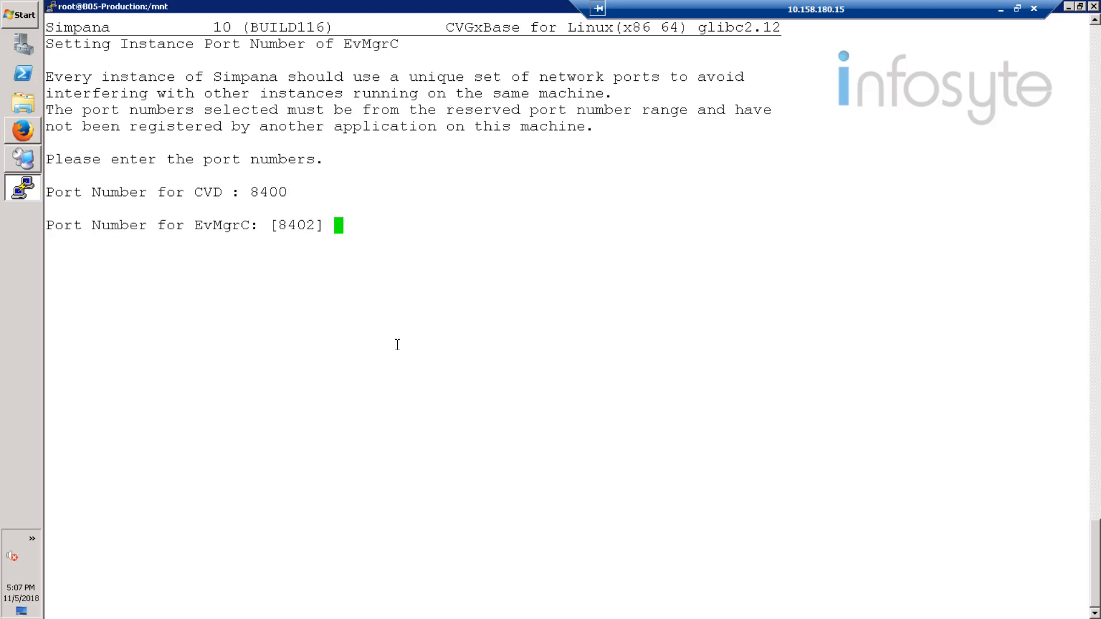
key(Return)
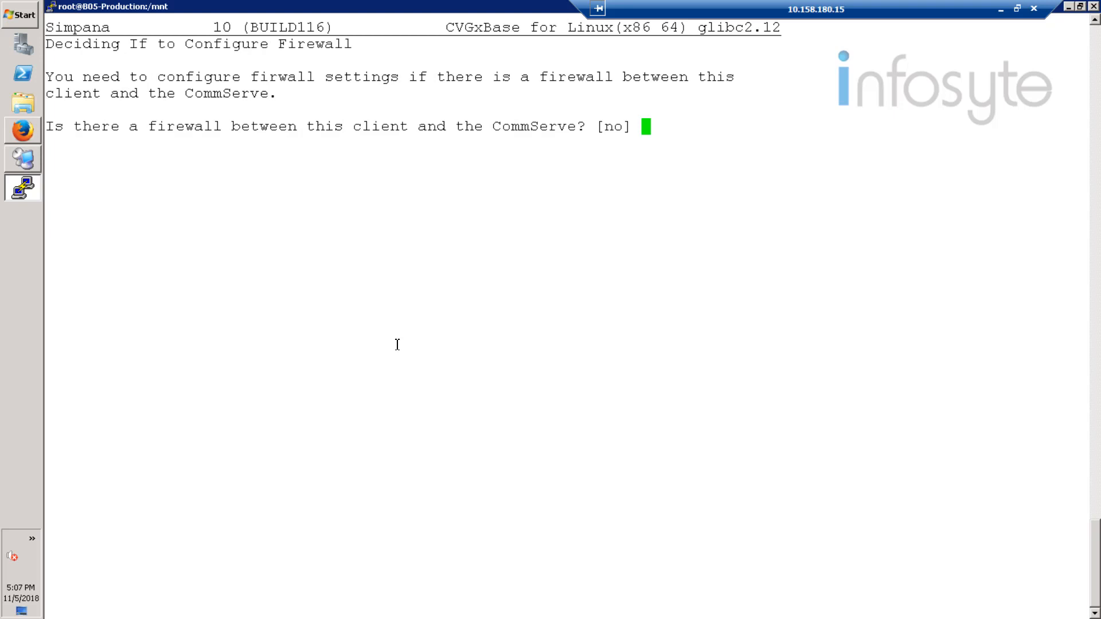
key(Return)
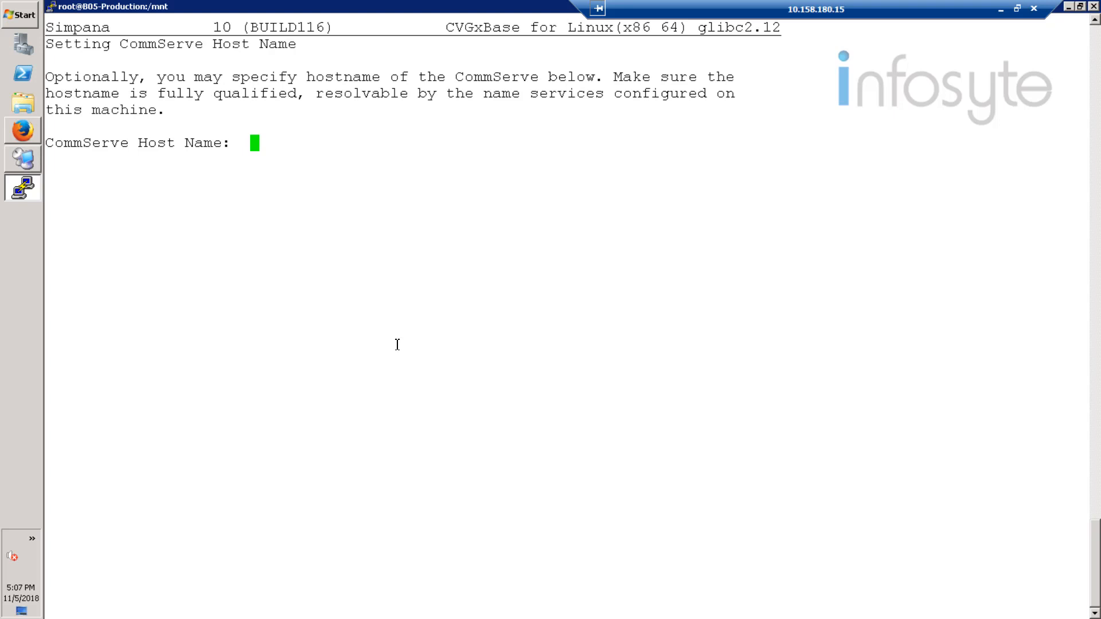
Step: Set the CommServe host name to Simpana and answer no to enforced per-client certificate authentication
text(Simpana)
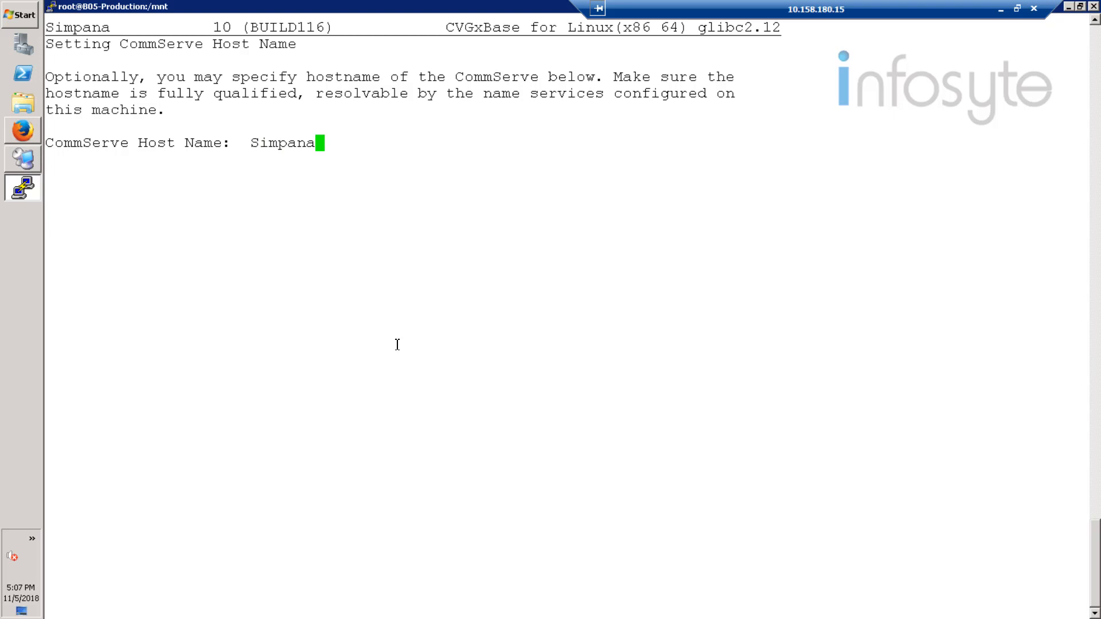
key(Return)
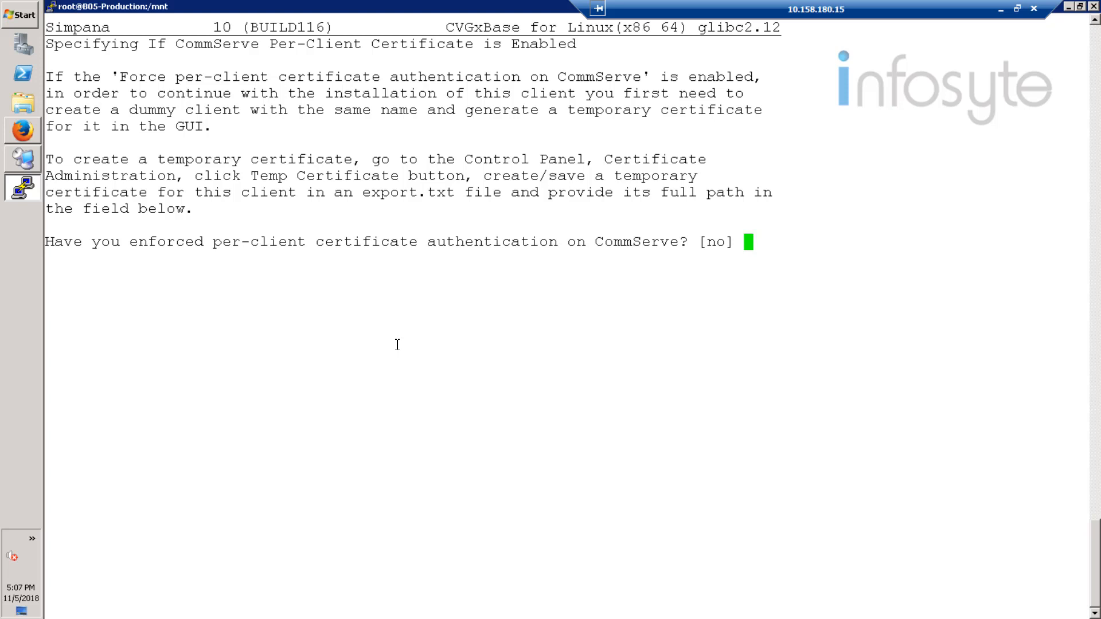
key(Return)
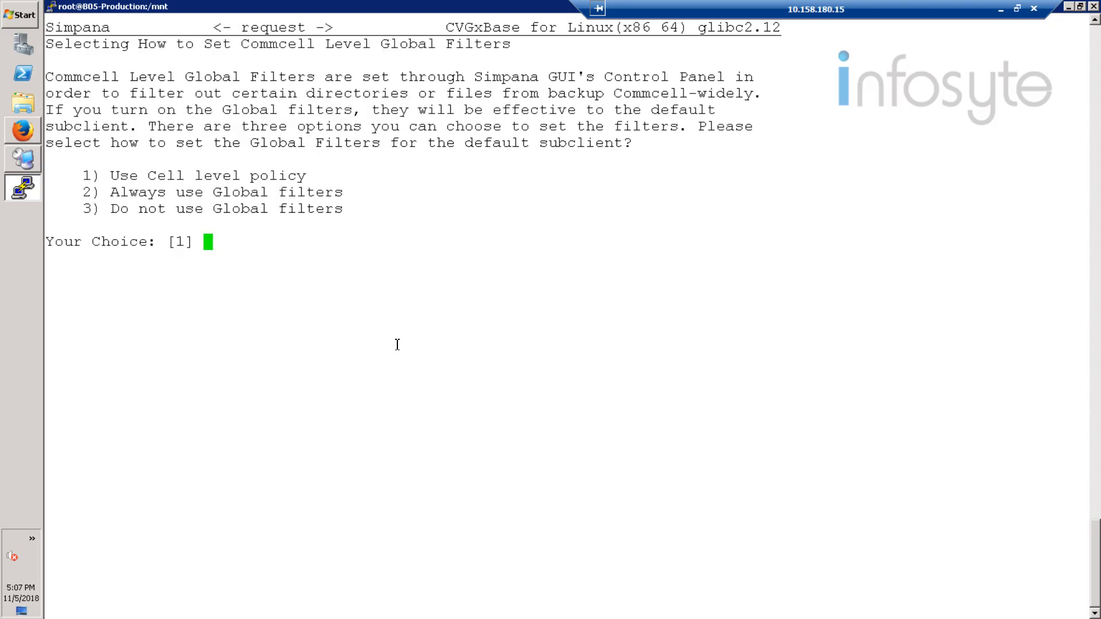
Step: Set the CommCell global filters for the default subclient to use the cell level policy
text(1)
key(Return)
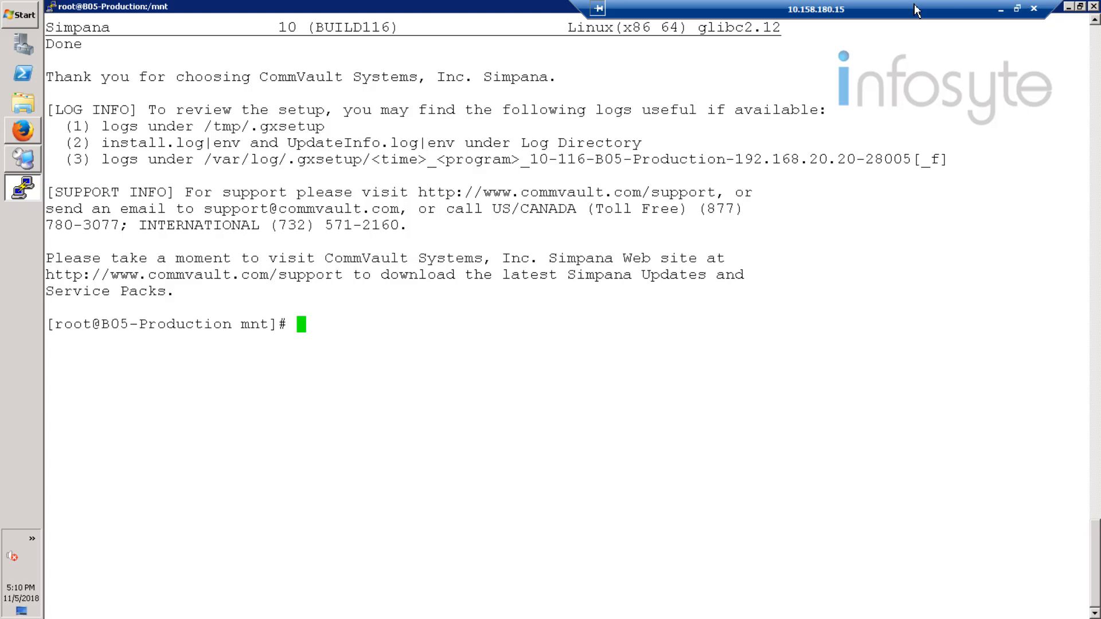
Step: Switch to Firefox and show the OceanStor DeviceManager login page of the storage array at 192.168.20.10
click(20, 163)
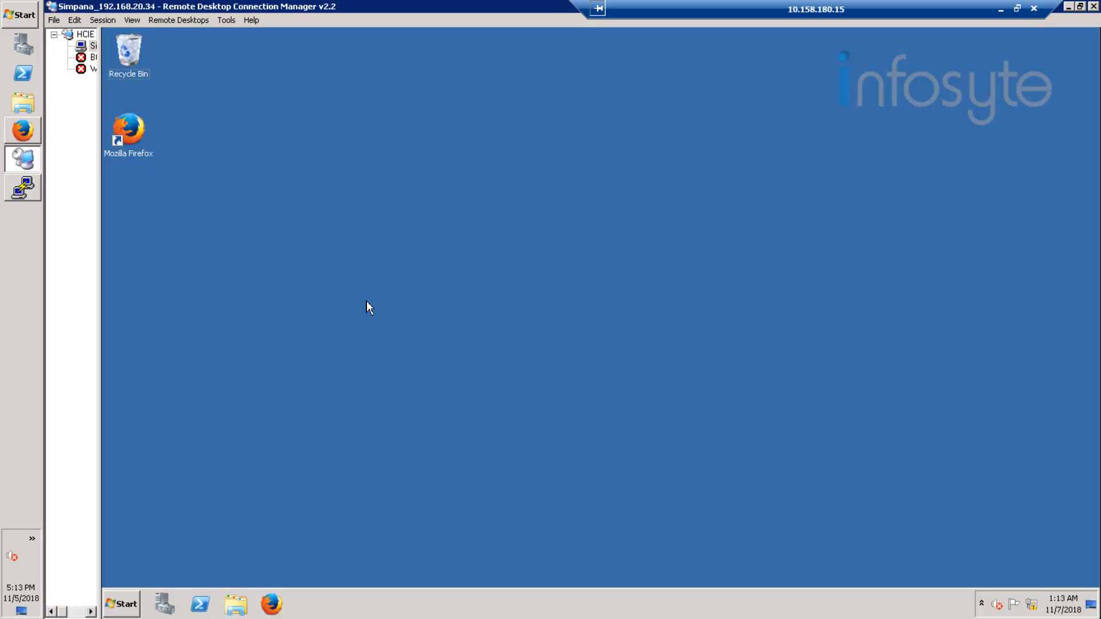
click(23, 133)
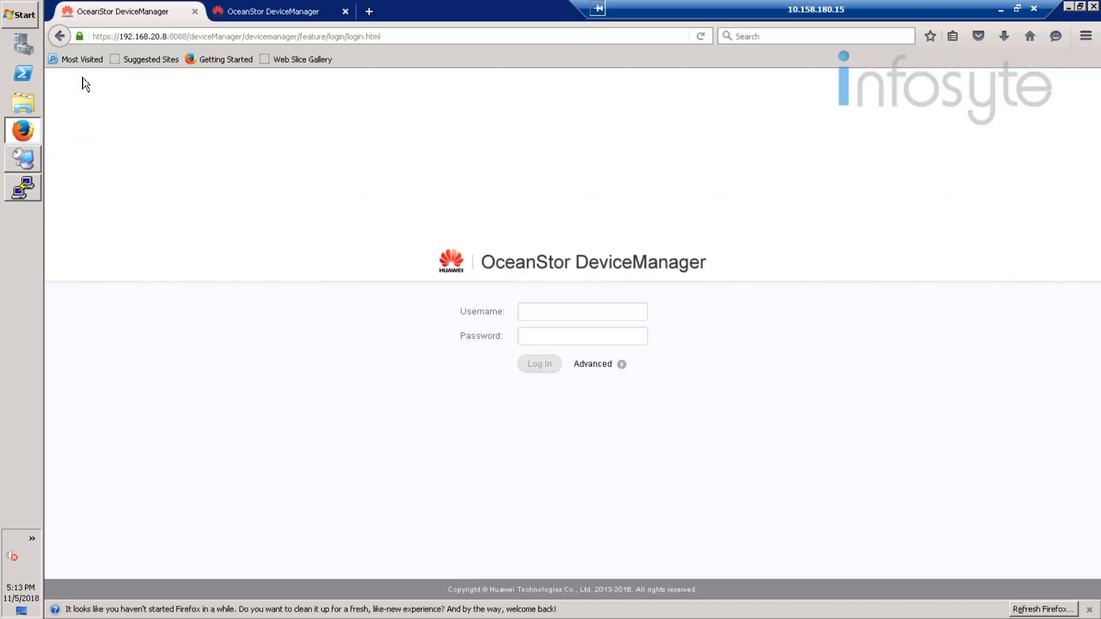
click(253, 13)
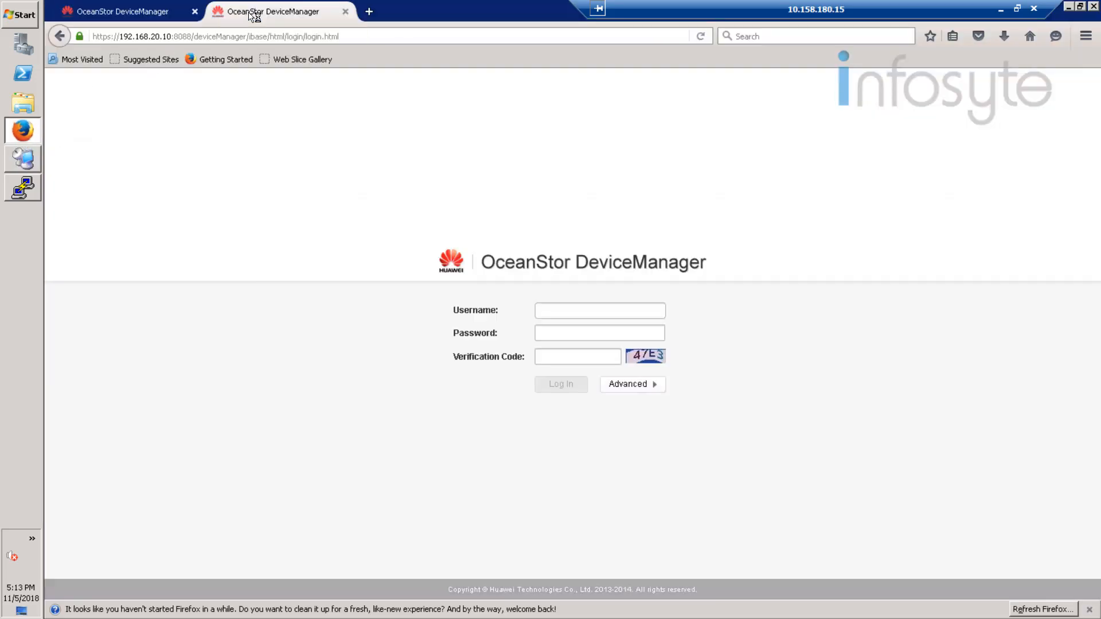
Step: Log in to DeviceManager as admin with the account password and a refreshed verification code
click(572, 314)
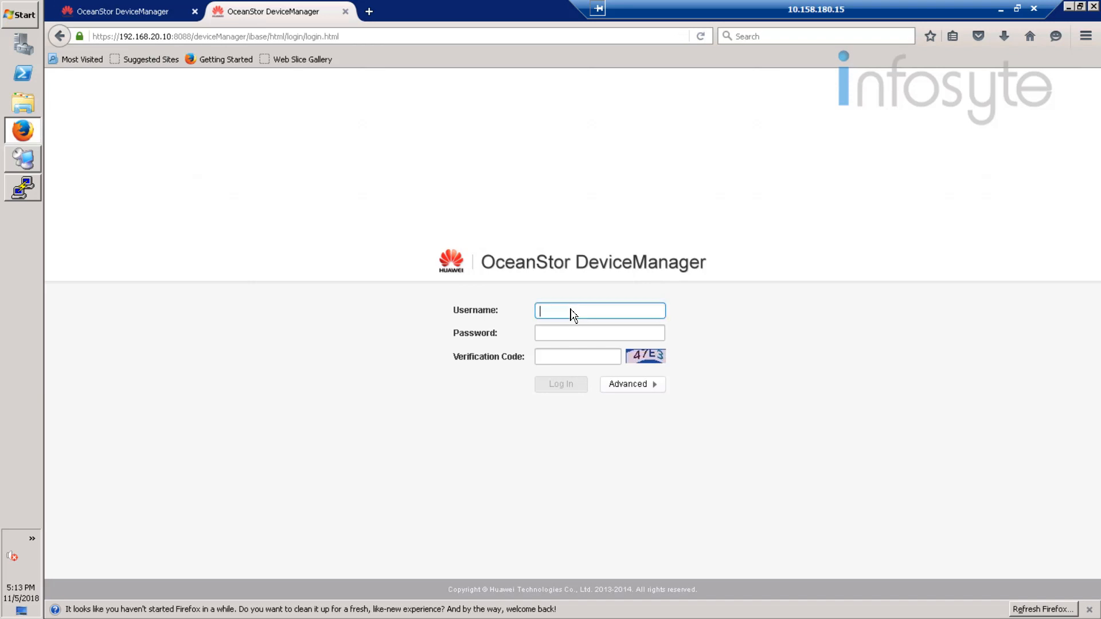
text(admin)
key(Tab)
text(****)
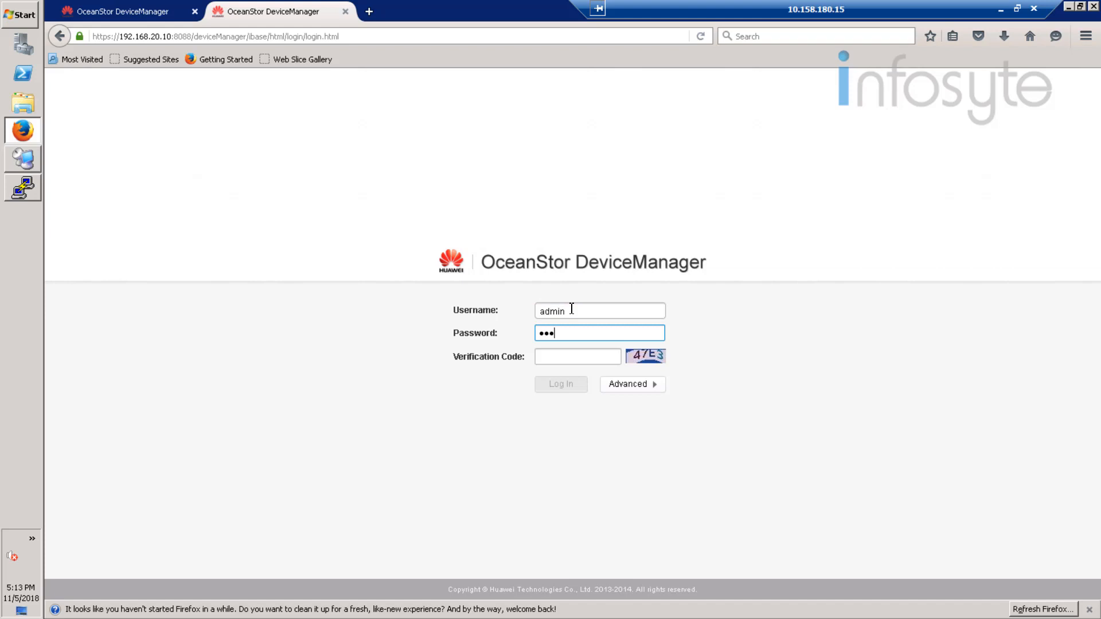
text(********)
click(654, 360)
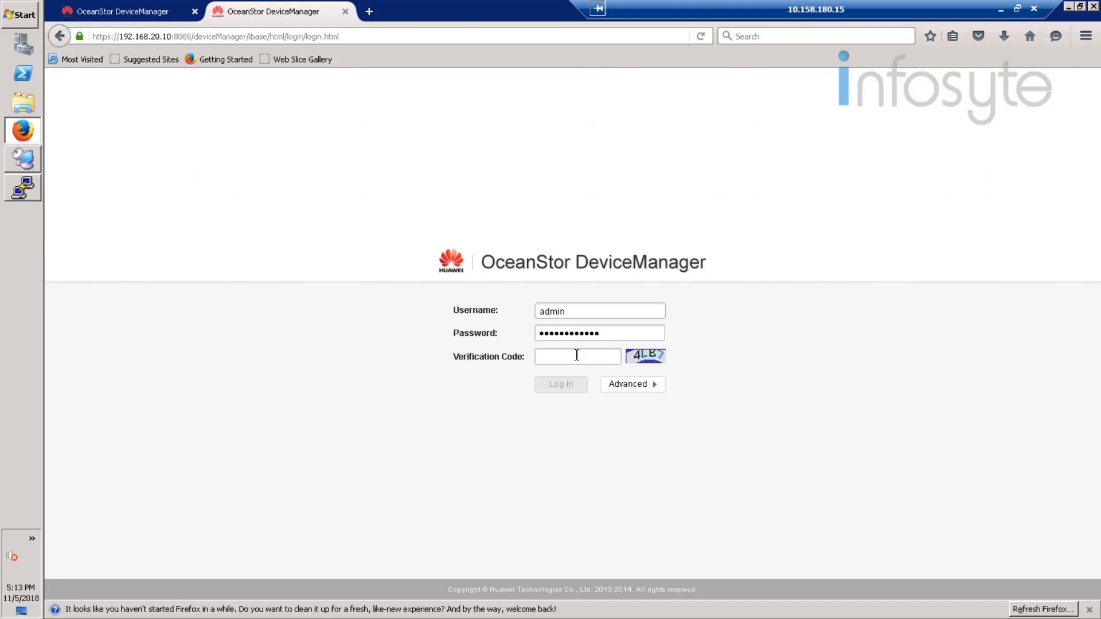
click(578, 359)
text(4lb7)
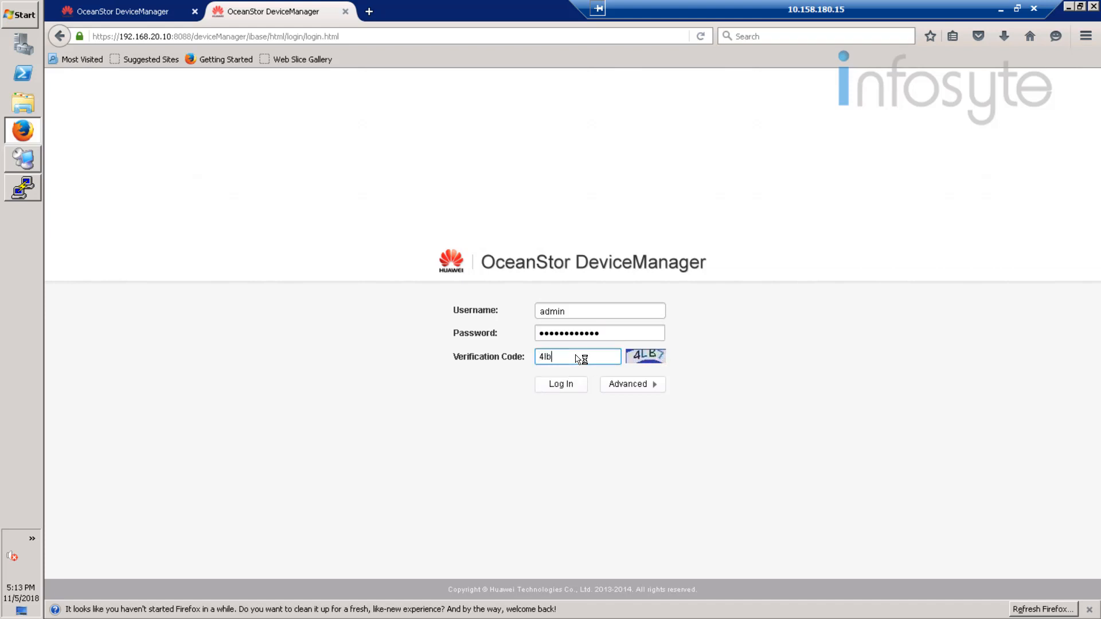
click(567, 386)
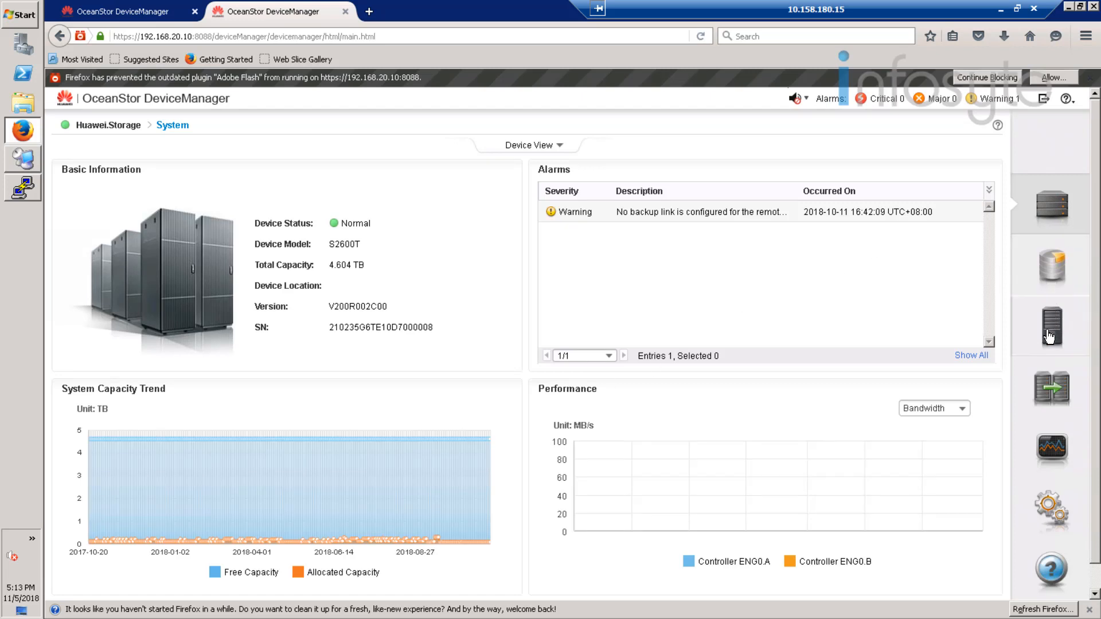
Step: Show the rear of controller enclosure ENG0 and look up the IPv4 address of iSCSI host port H0 on controller A
click(186, 277)
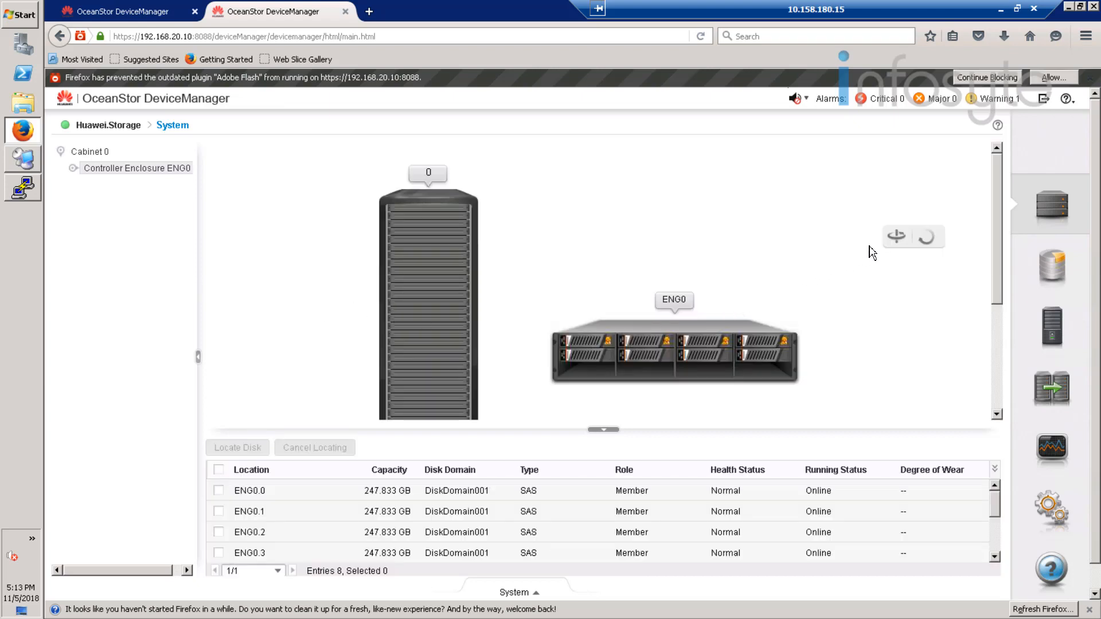
click(896, 236)
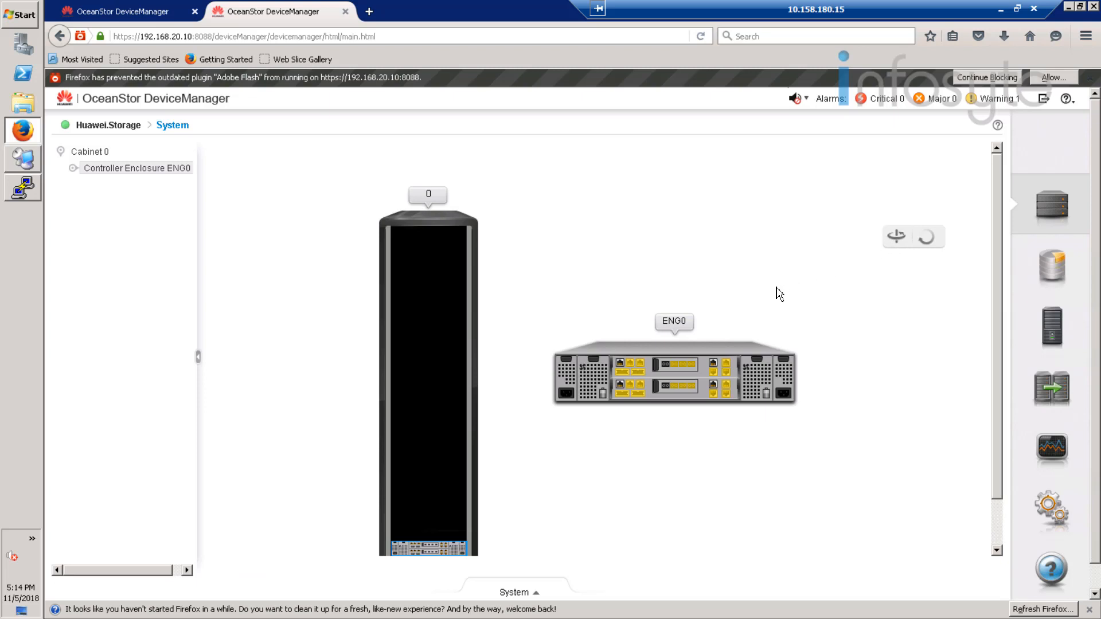
click(716, 372)
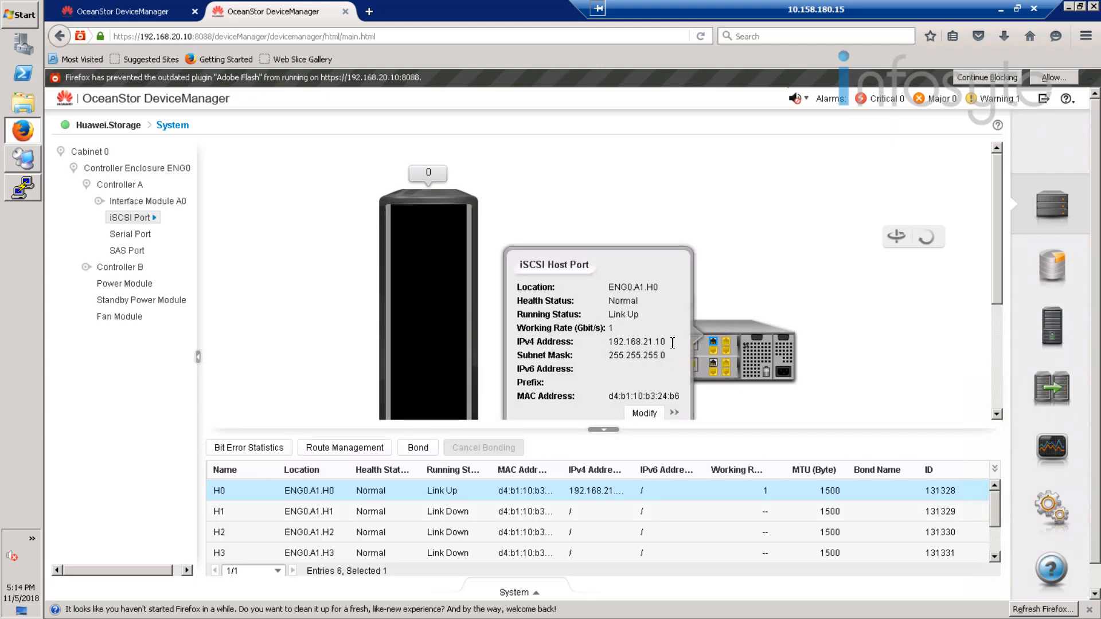
drag(672, 343, 612, 347)
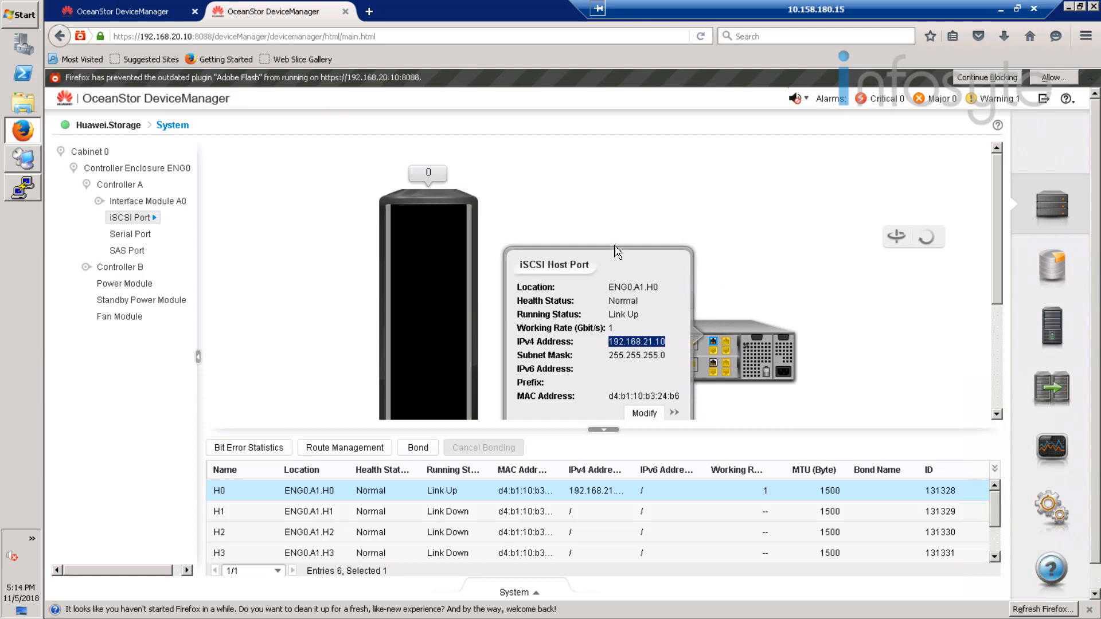
Step: Switch to the Simpana server's remote desktop, open the iSCSI Initiator and enter 192.168.21.8 as the quick connect target
click(22, 165)
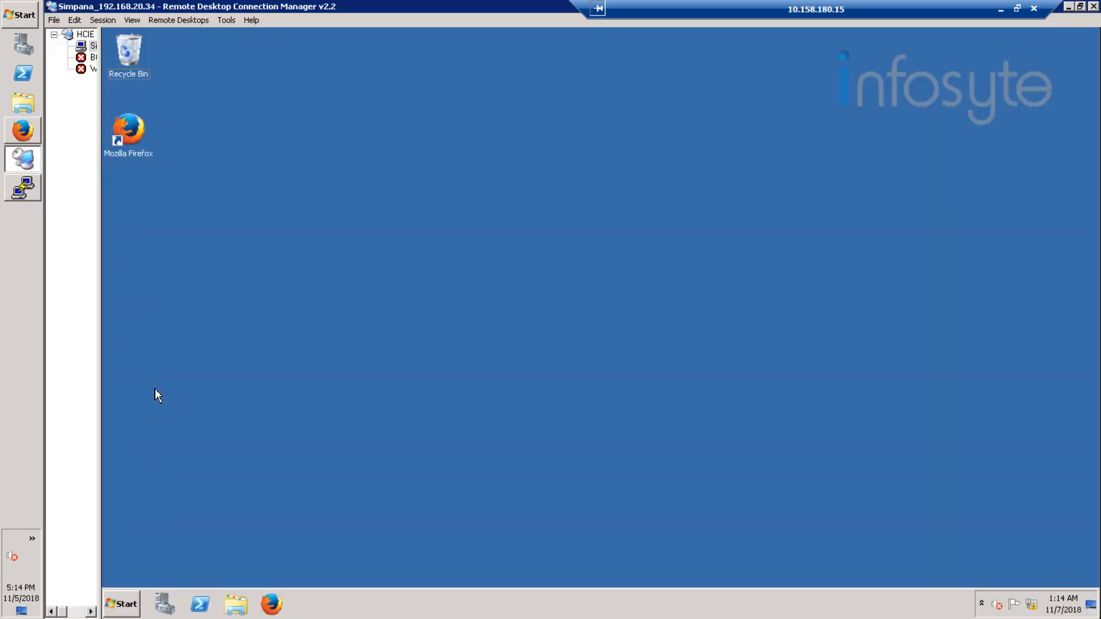
click(131, 597)
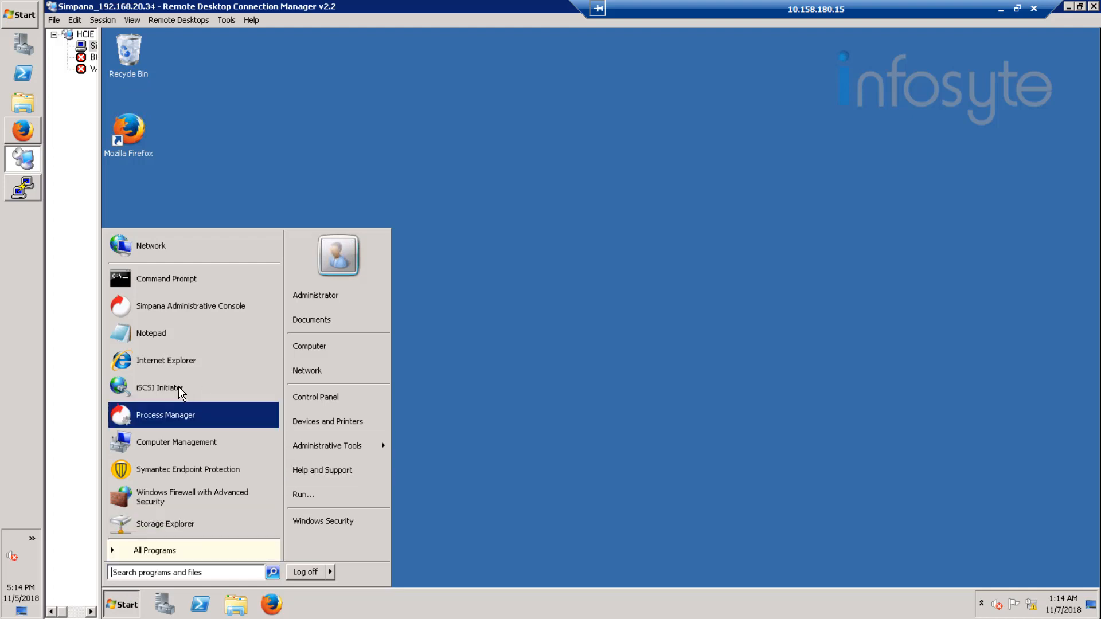
click(178, 388)
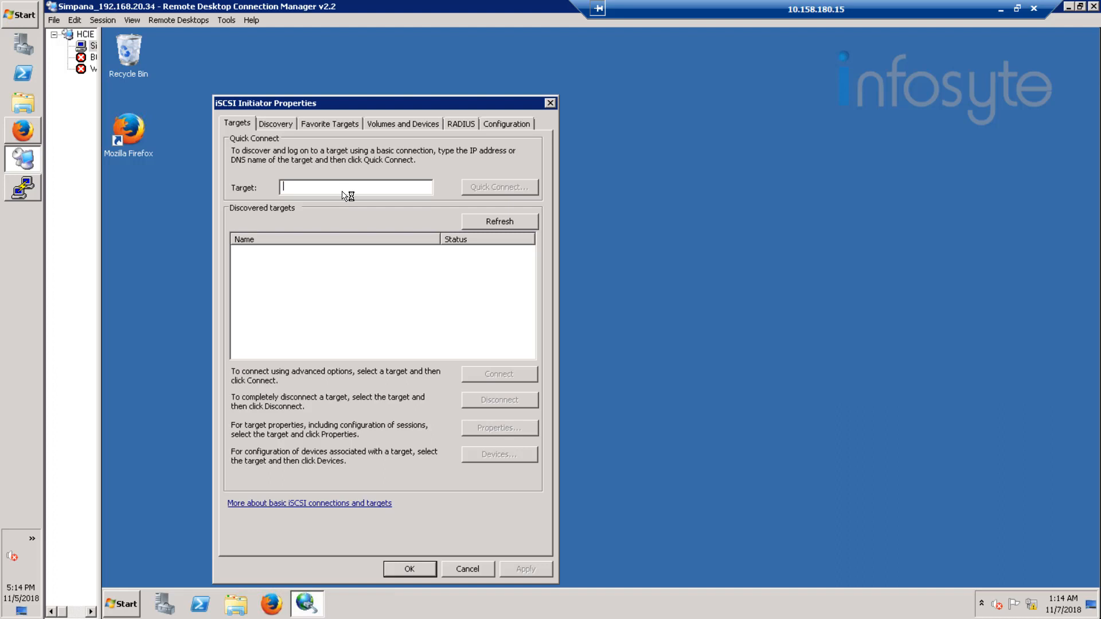
text(192.168.21.8)
Step: Recheck the array's iSCSI port address, quick connect to target 192.168.21.10 instead, and view the discovered target portals
click(28, 132)
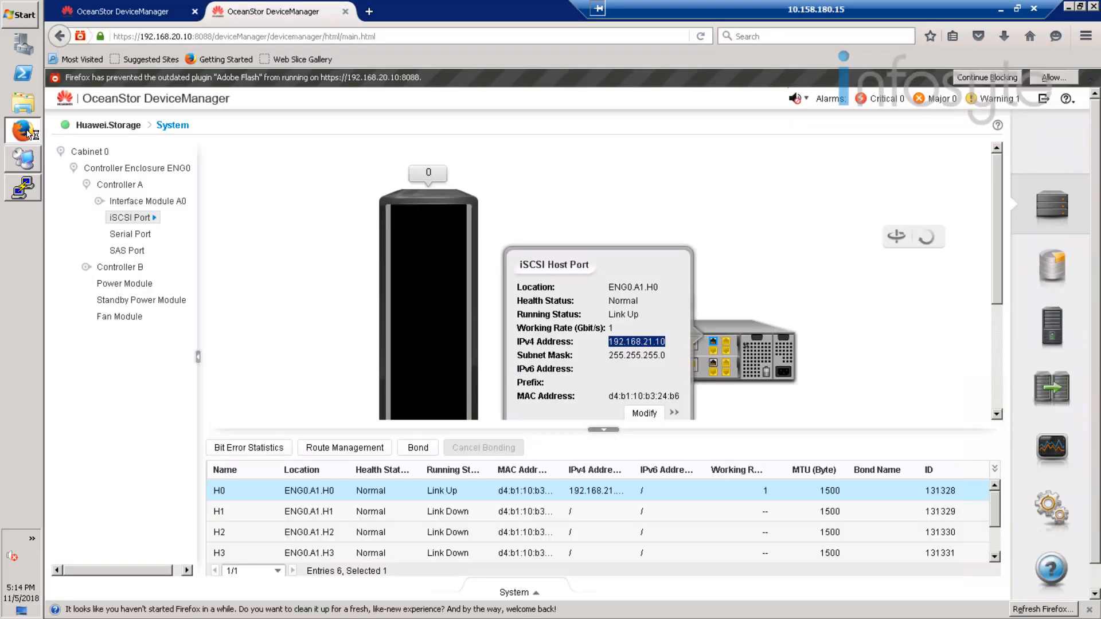
click(24, 189)
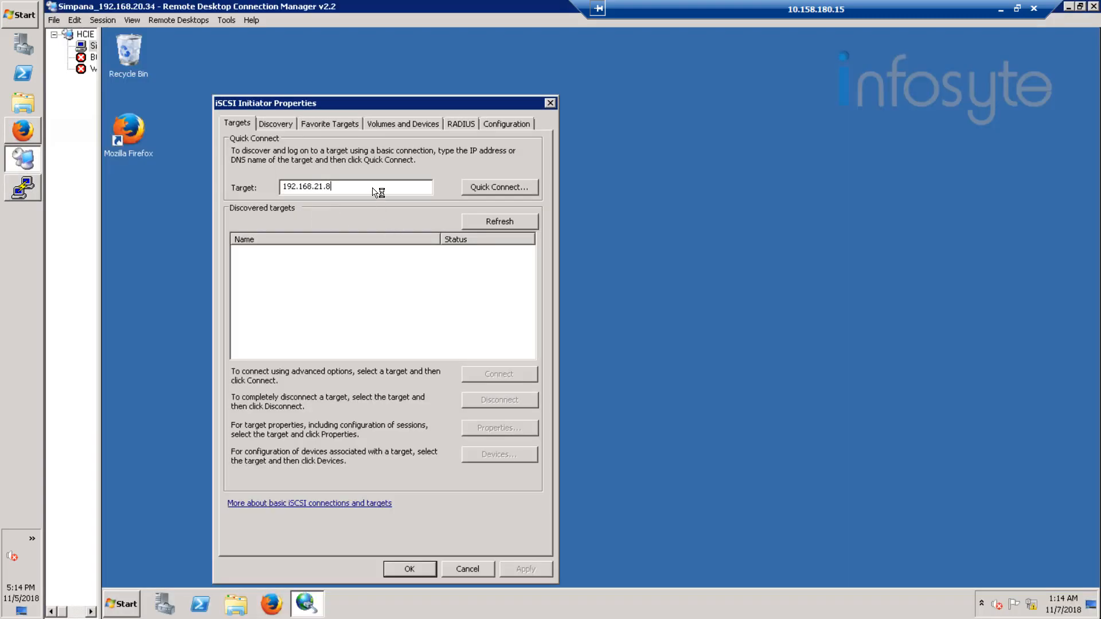
key(BackSpace)
text(10)
click(514, 190)
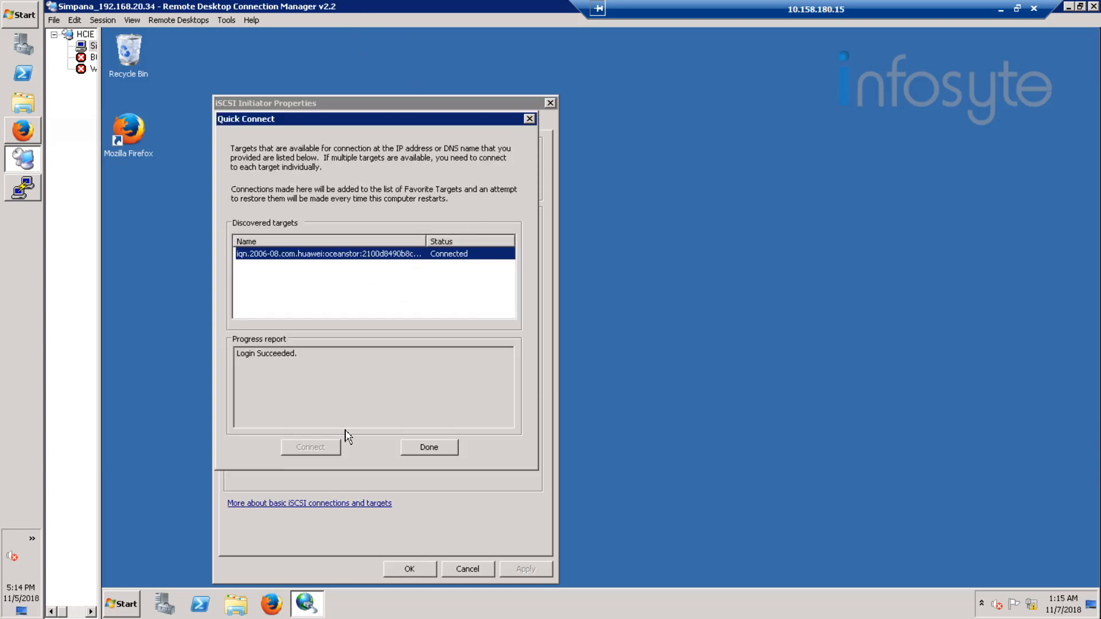
click(434, 453)
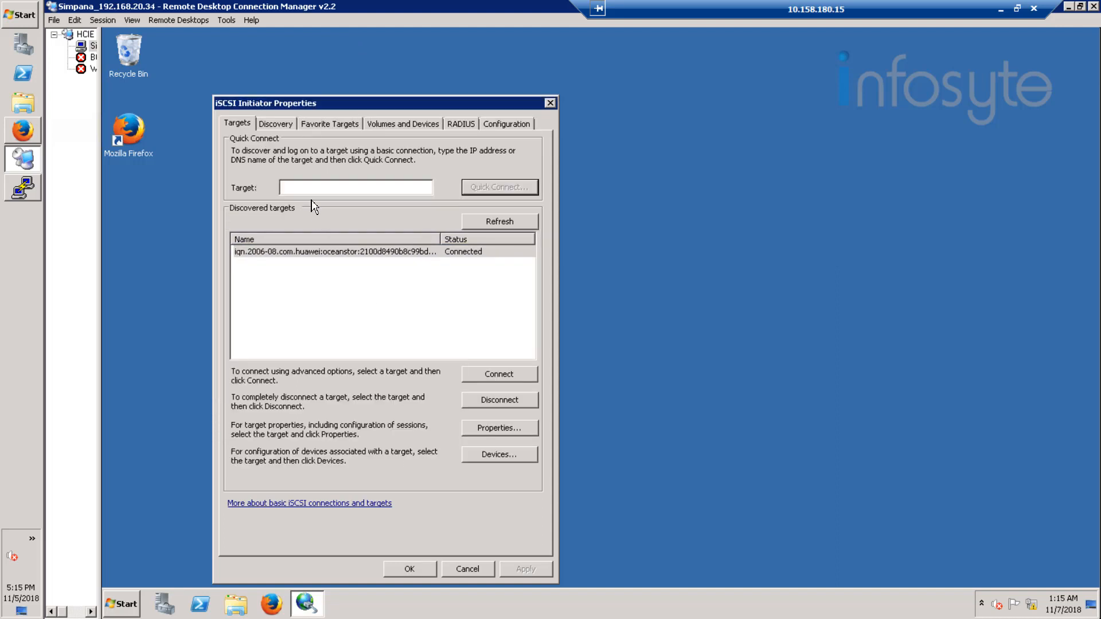
click(271, 125)
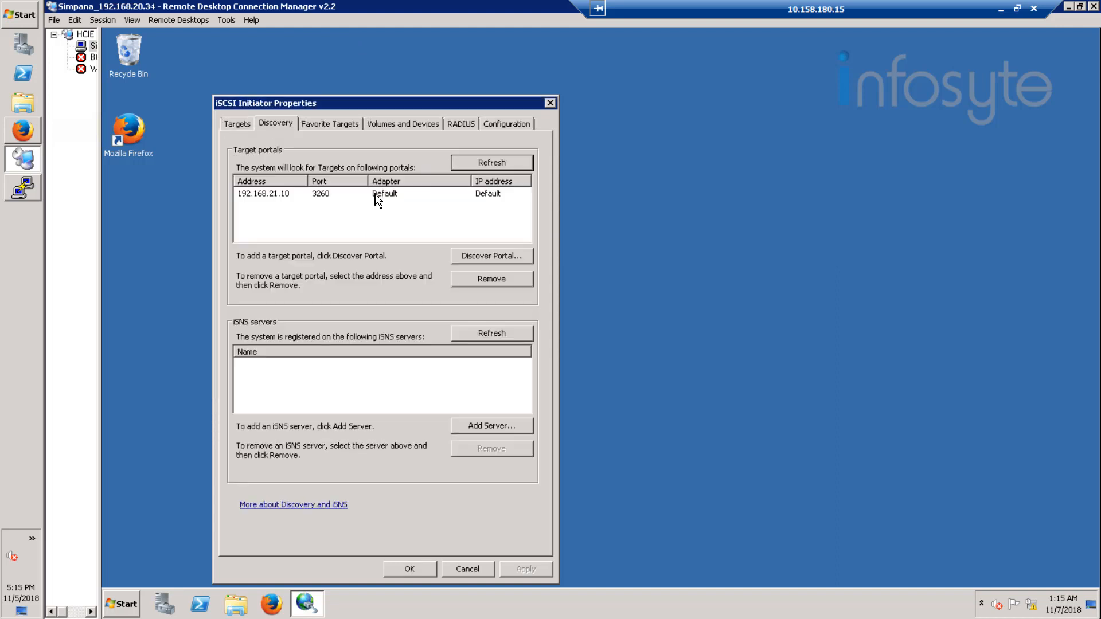
Step: Return to DeviceManager in Firefox, open the Provisioning page and permanently allow the Adobe Flash plugin for the site
click(24, 130)
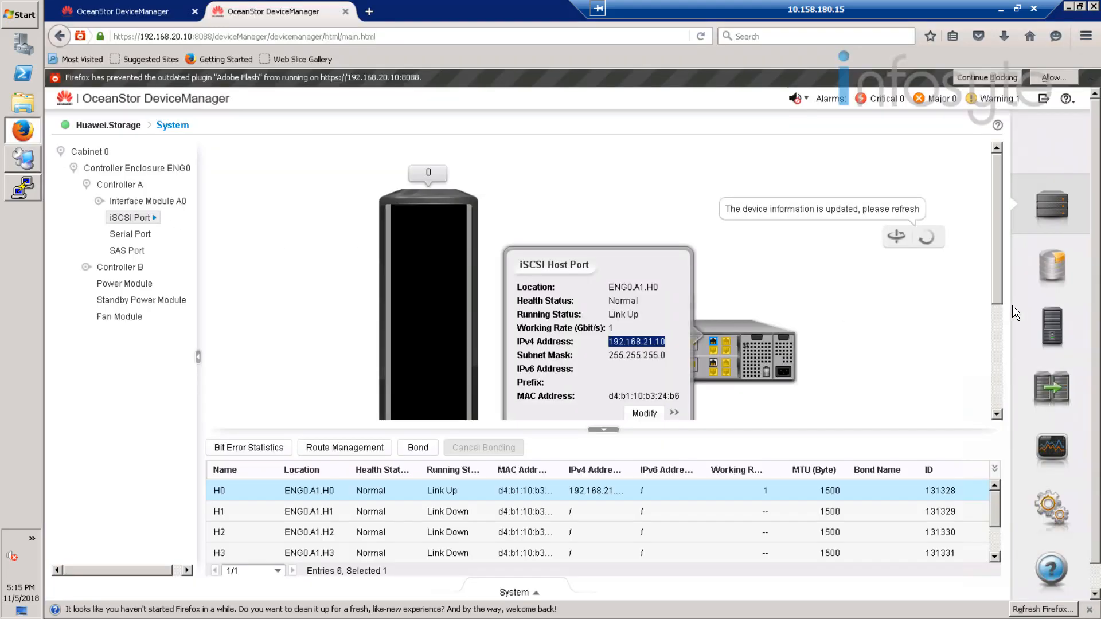
click(1054, 325)
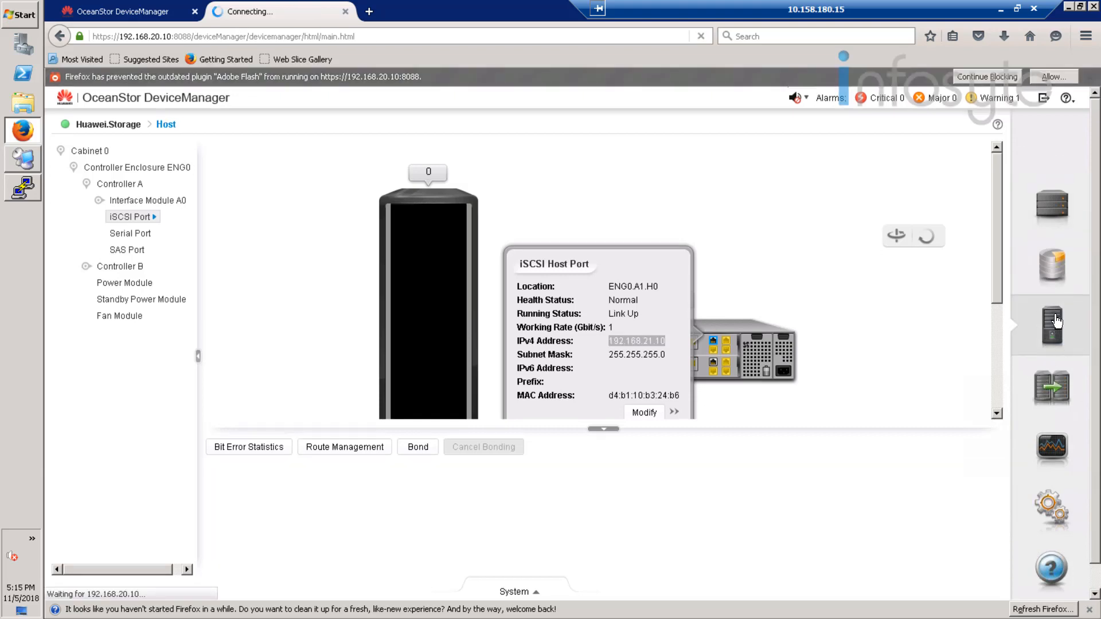
click(1053, 259)
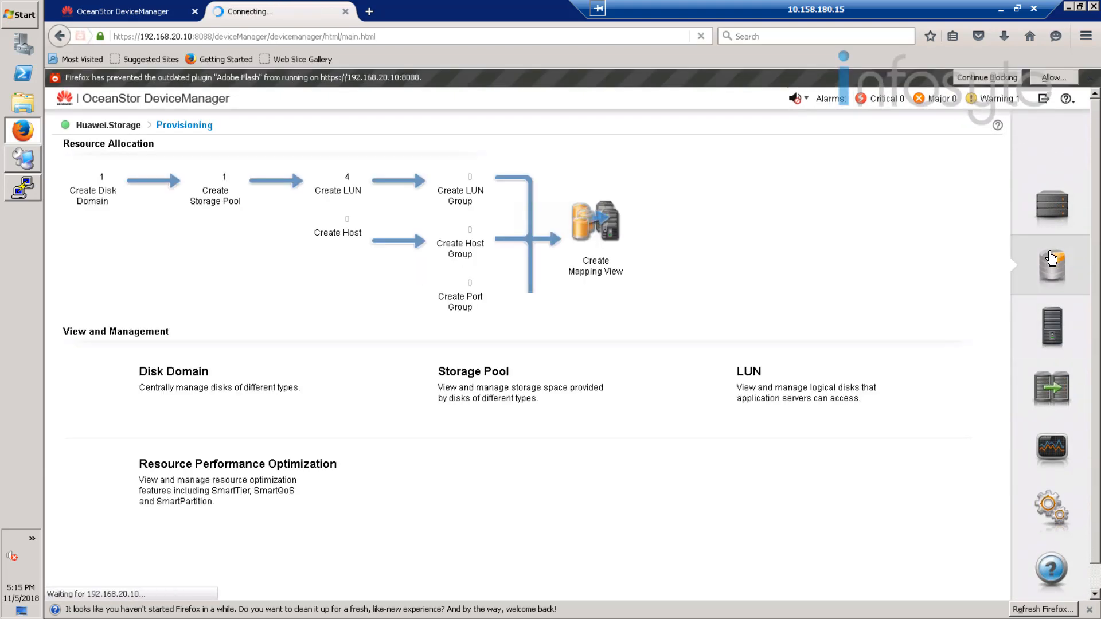
click(1050, 78)
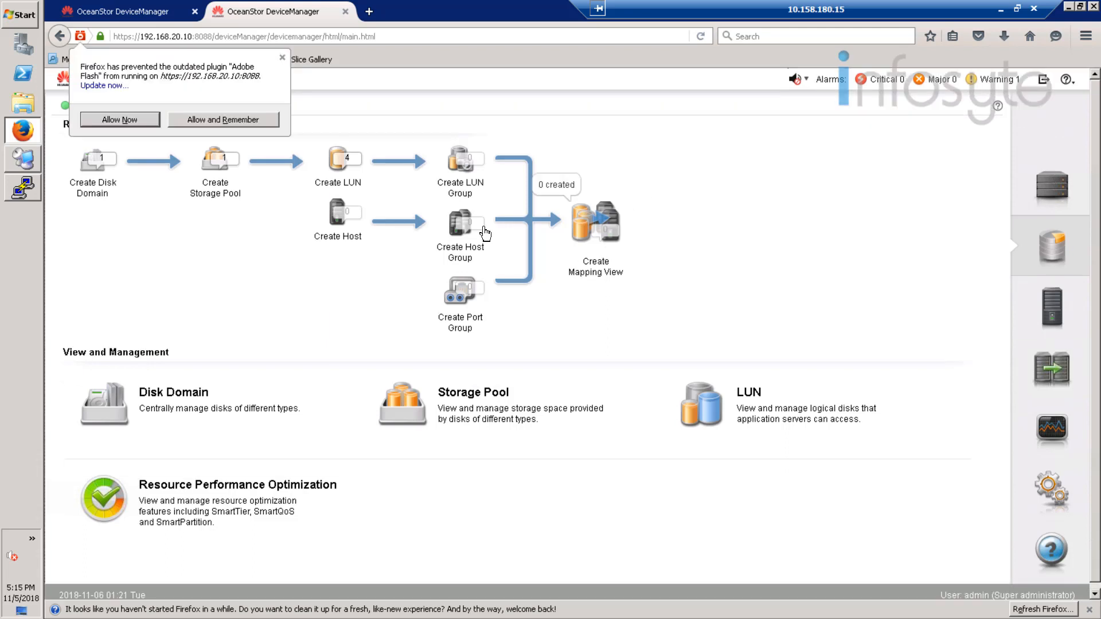
click(225, 122)
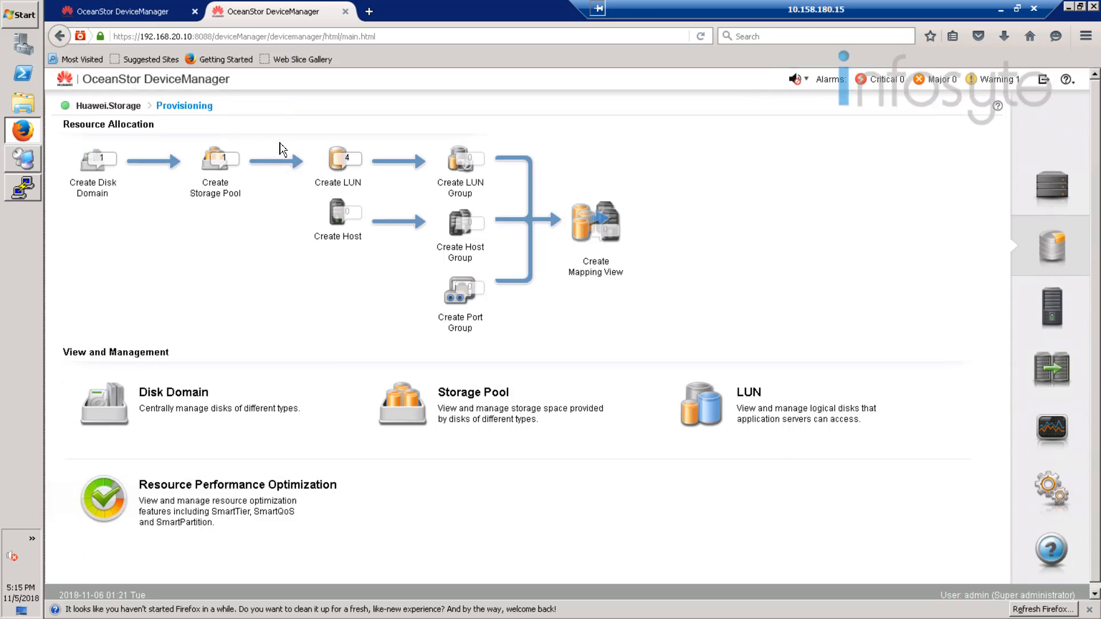
Step: Create a LUN named Oracle_Backup with a capacity of 200 GB in StoragePool001
click(338, 166)
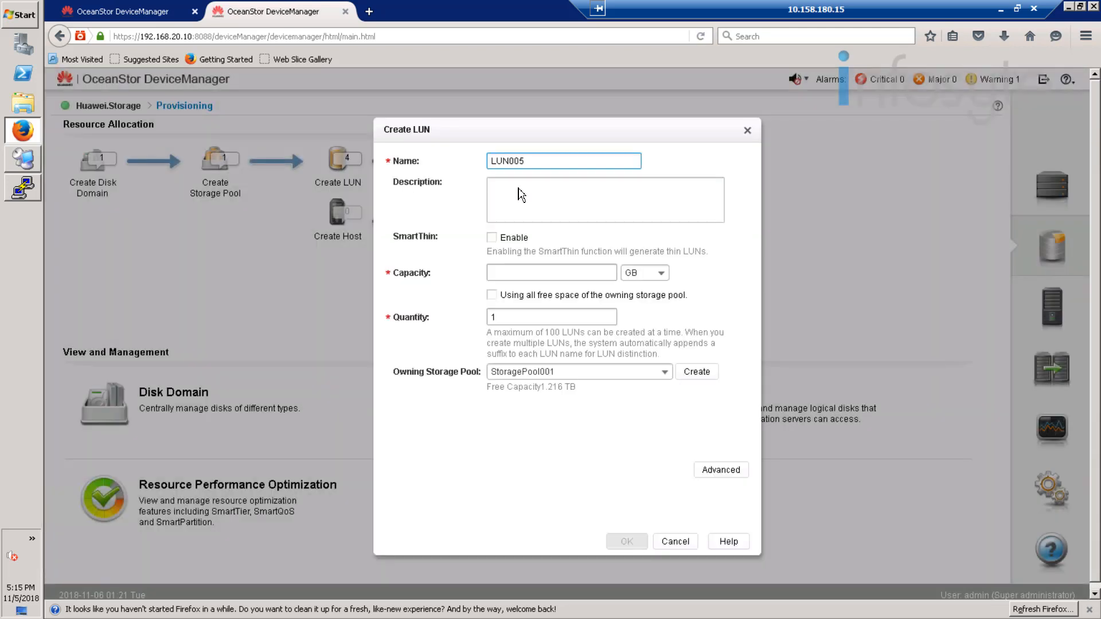
drag(526, 161, 450, 159)
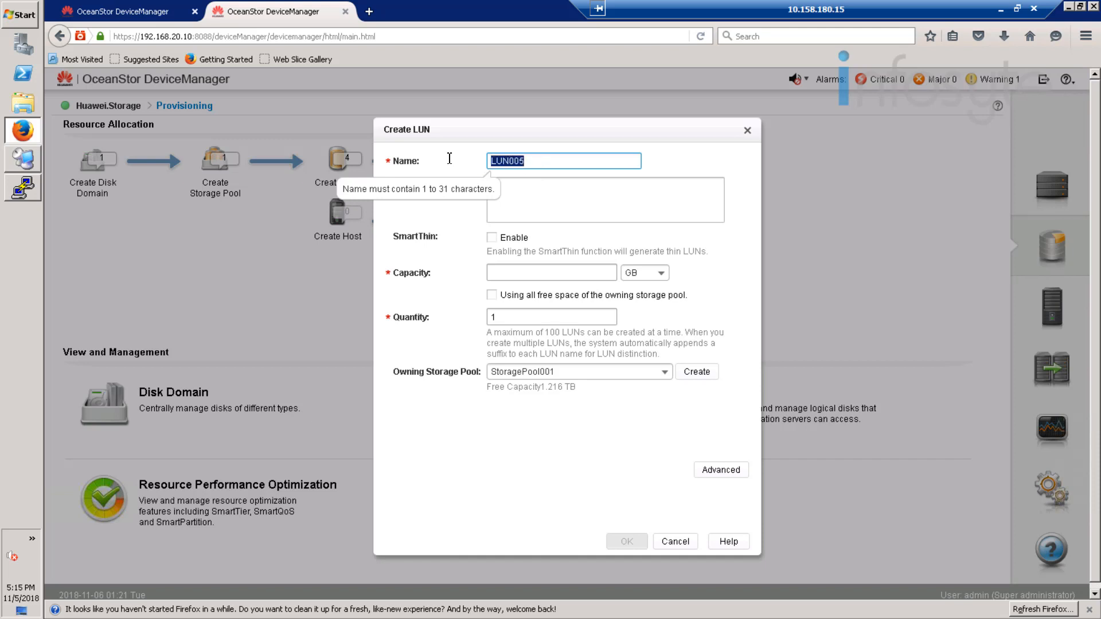
text(Oracle_Backup)
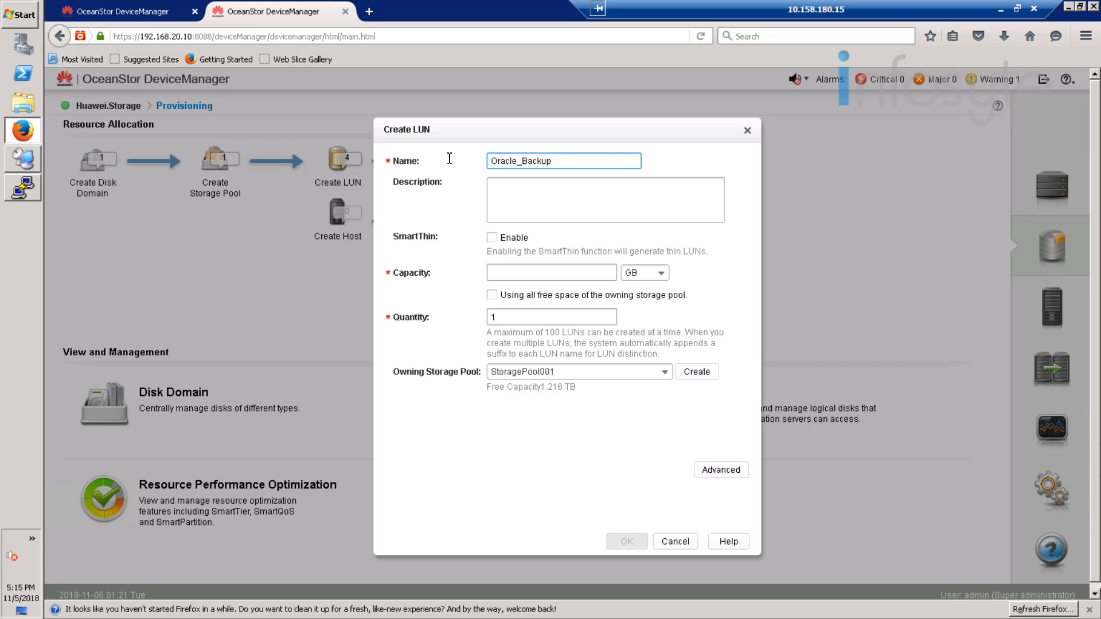
click(539, 274)
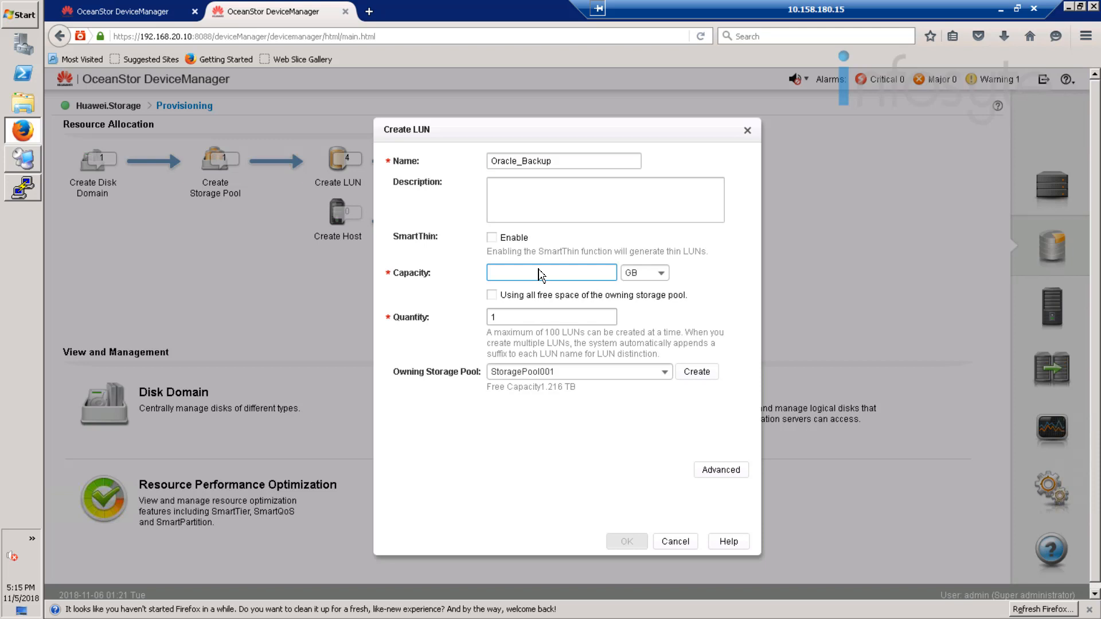
text(200)
click(624, 545)
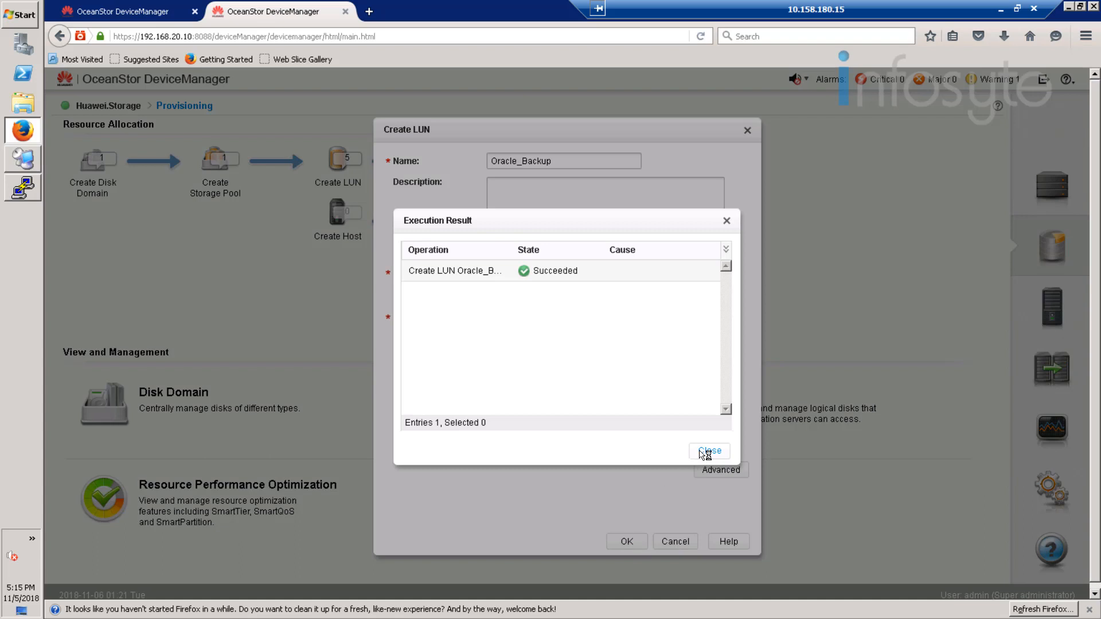
click(705, 453)
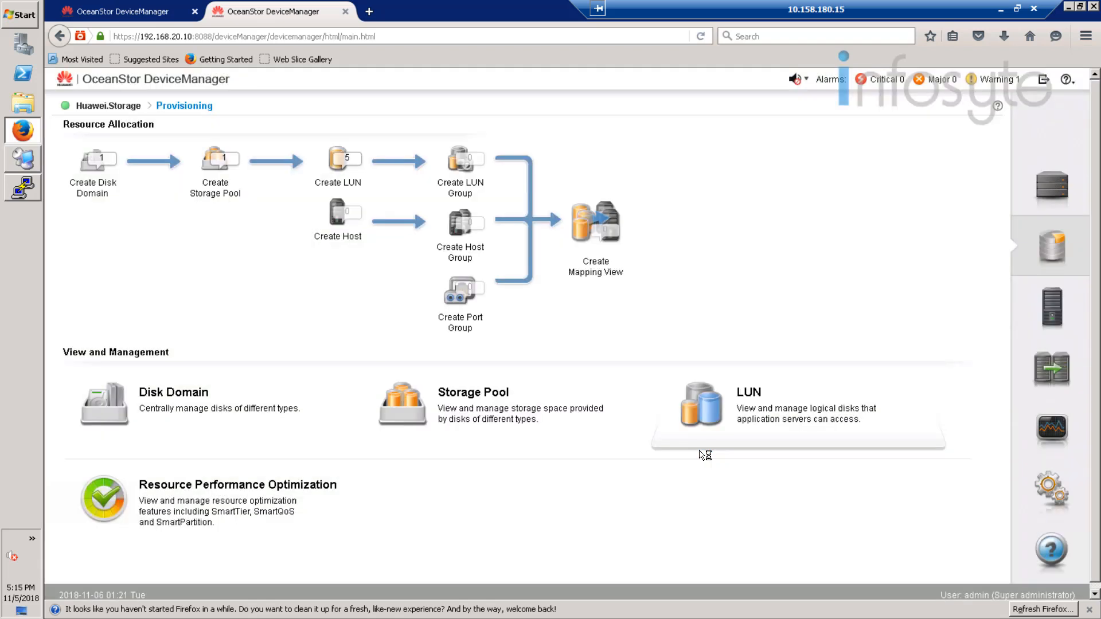
Step: Create a LUN group named Oracle_Backup containing the 200 GB Oracle_Backup LUN
click(466, 170)
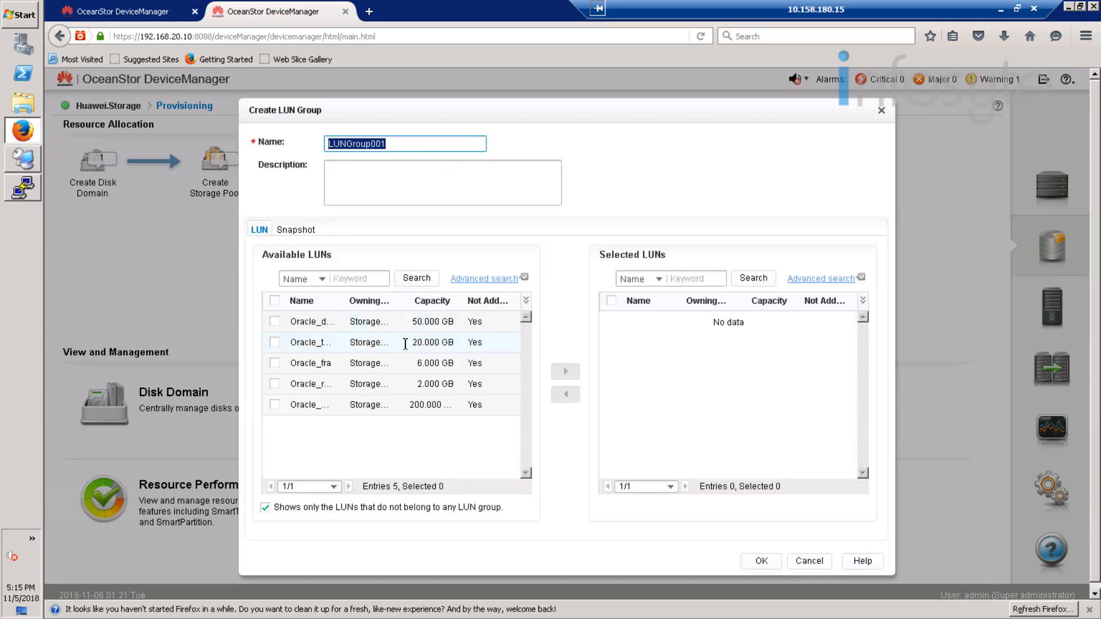
text(Oracle_Backup)
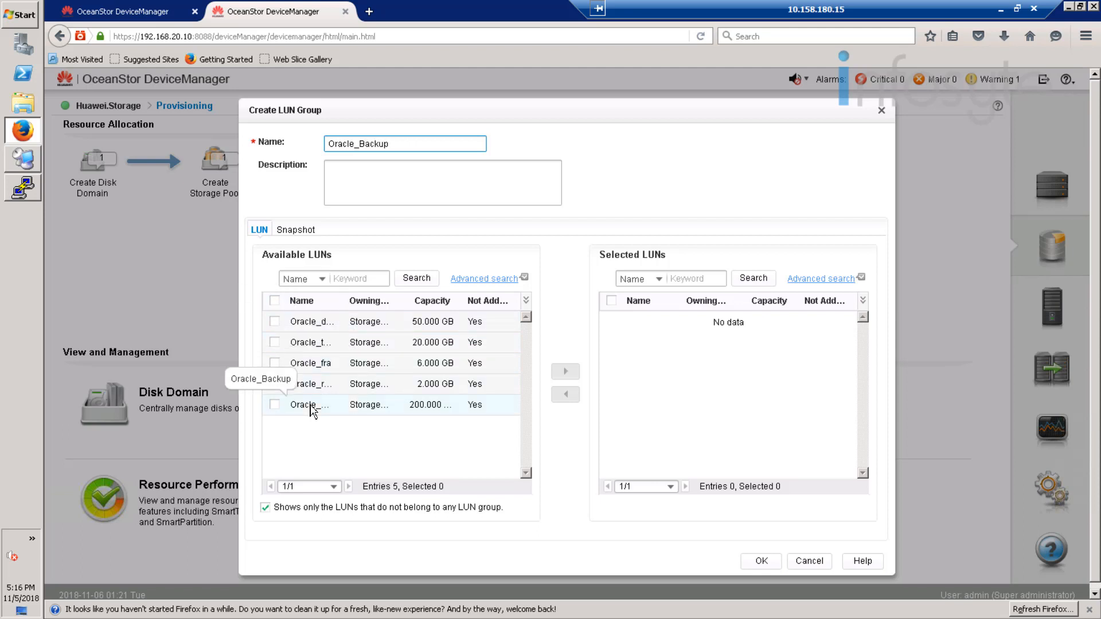
click(274, 406)
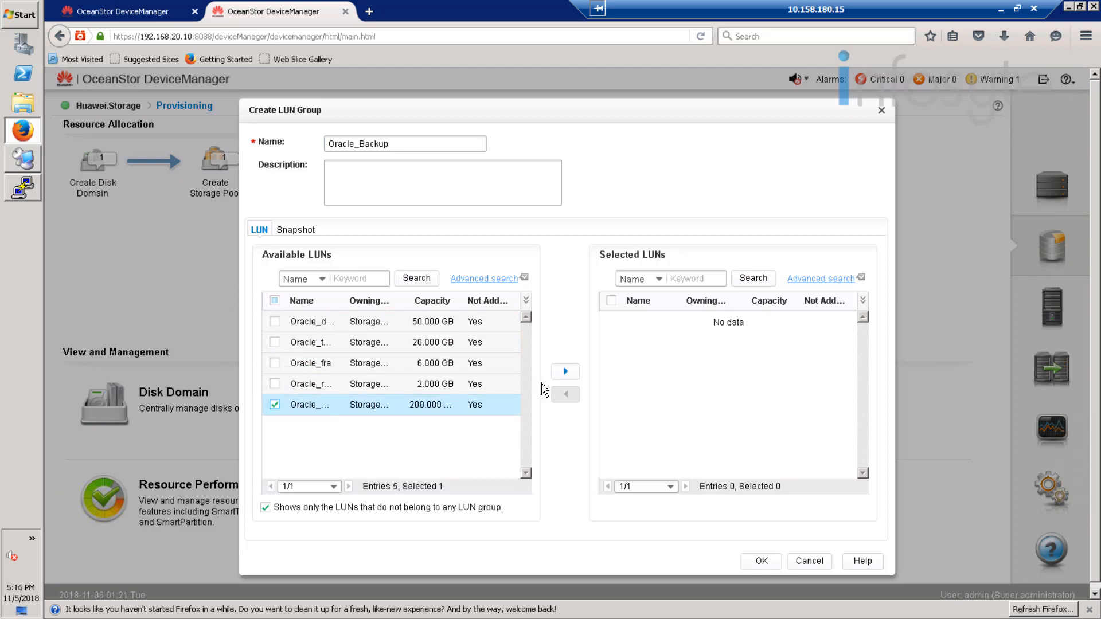
click(564, 374)
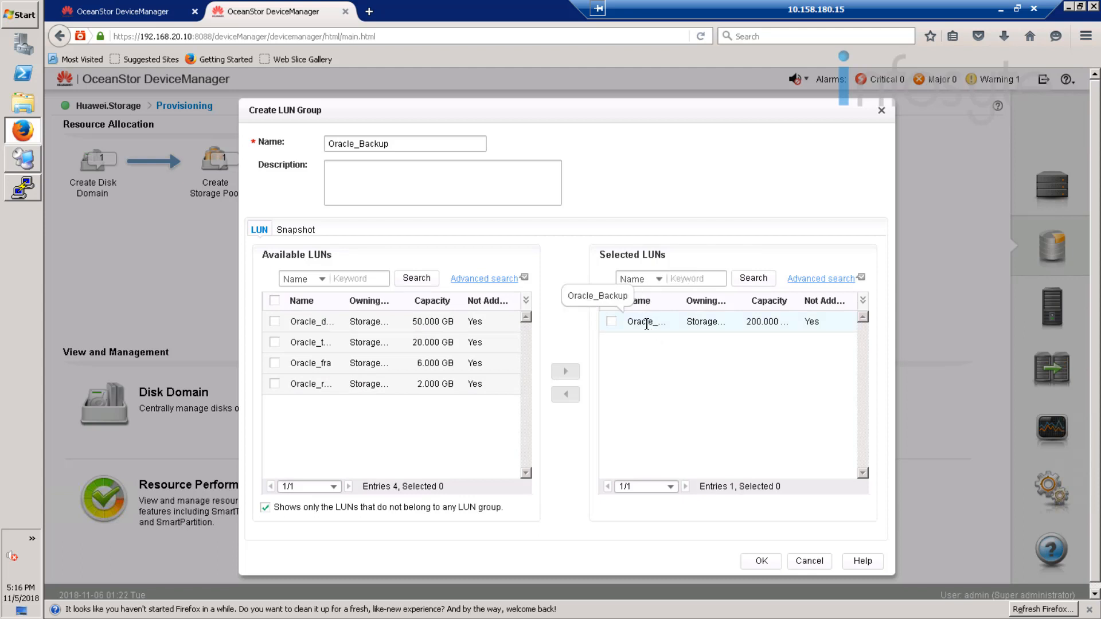
click(761, 561)
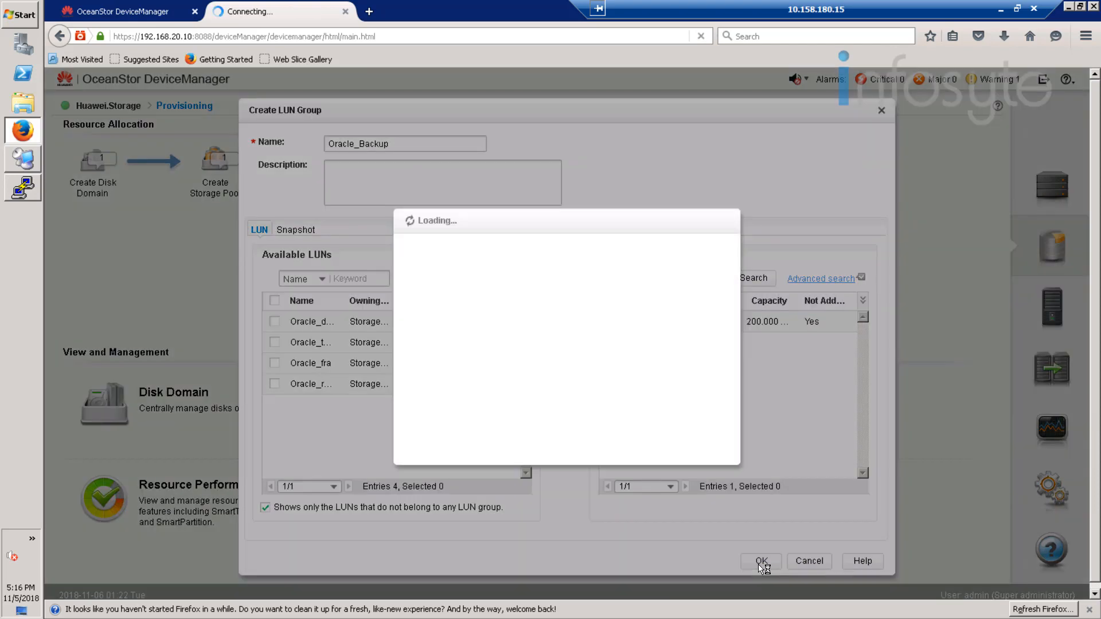
click(711, 451)
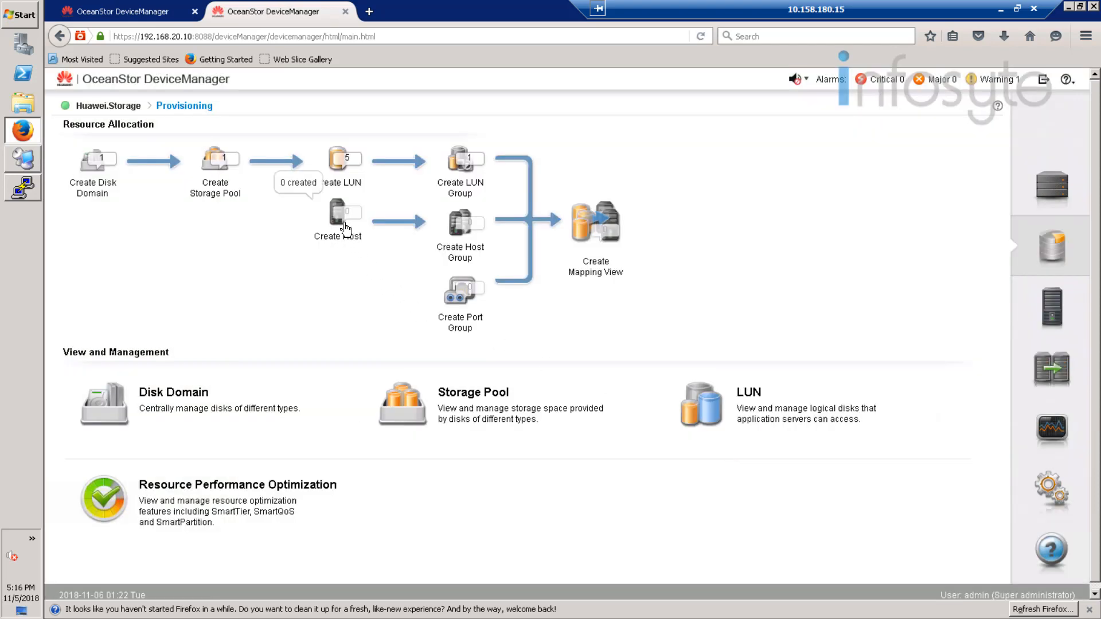
Step: Start creating a host named Simpana with Windows as OS and IP address 192.168.20.34, and continue to the initiator configuration
click(343, 224)
text(Host001)
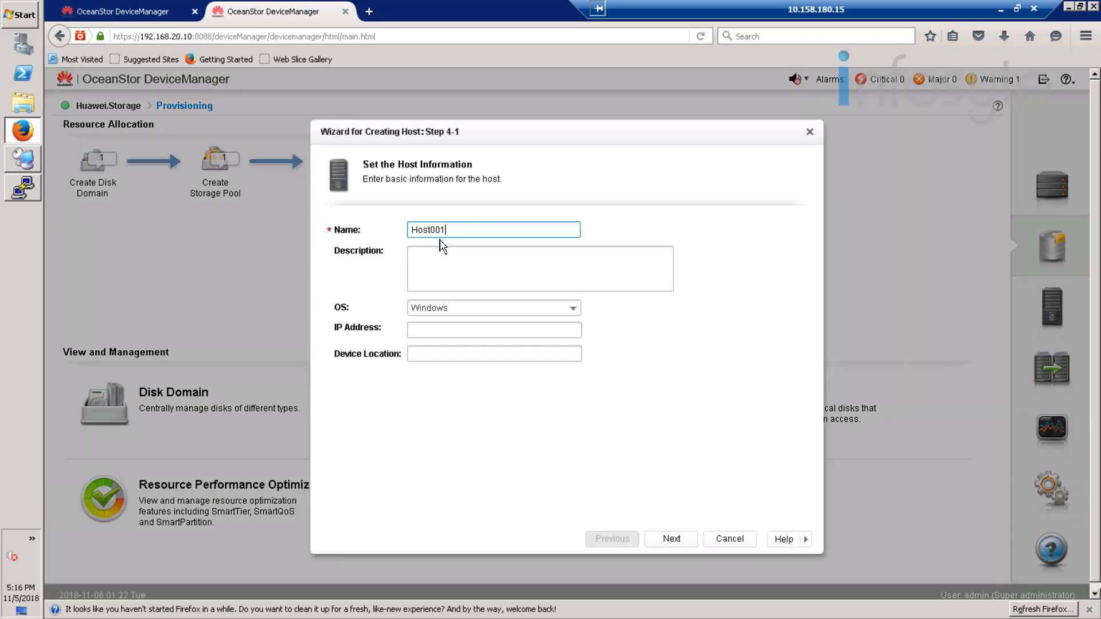
key(ctrl+a)
text(Simpan)
click(441, 333)
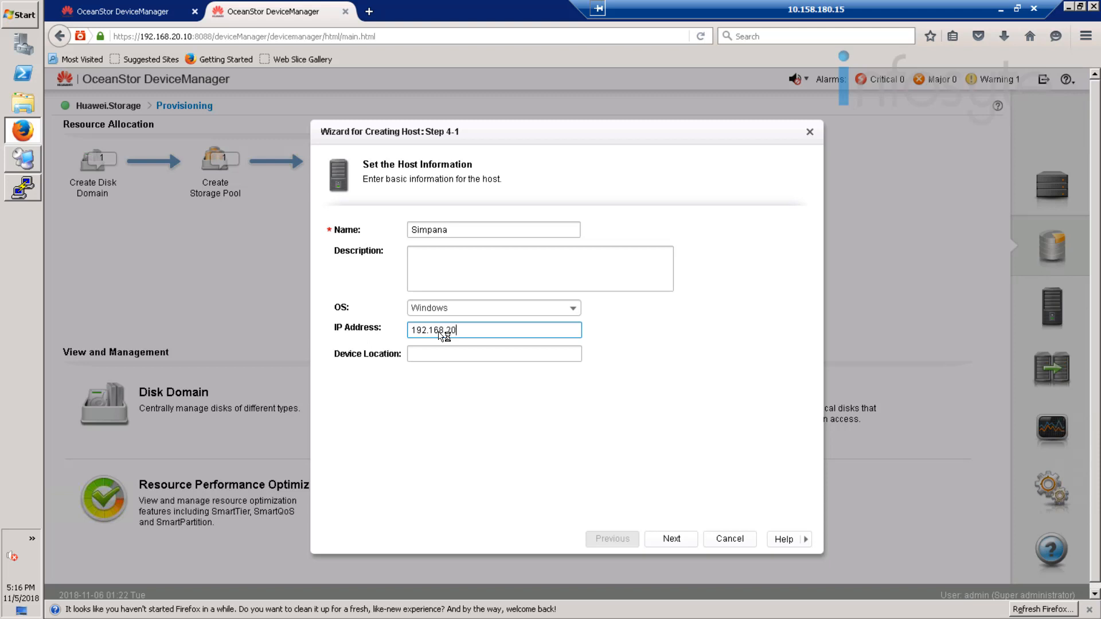
text(192.168.20.34)
click(671, 539)
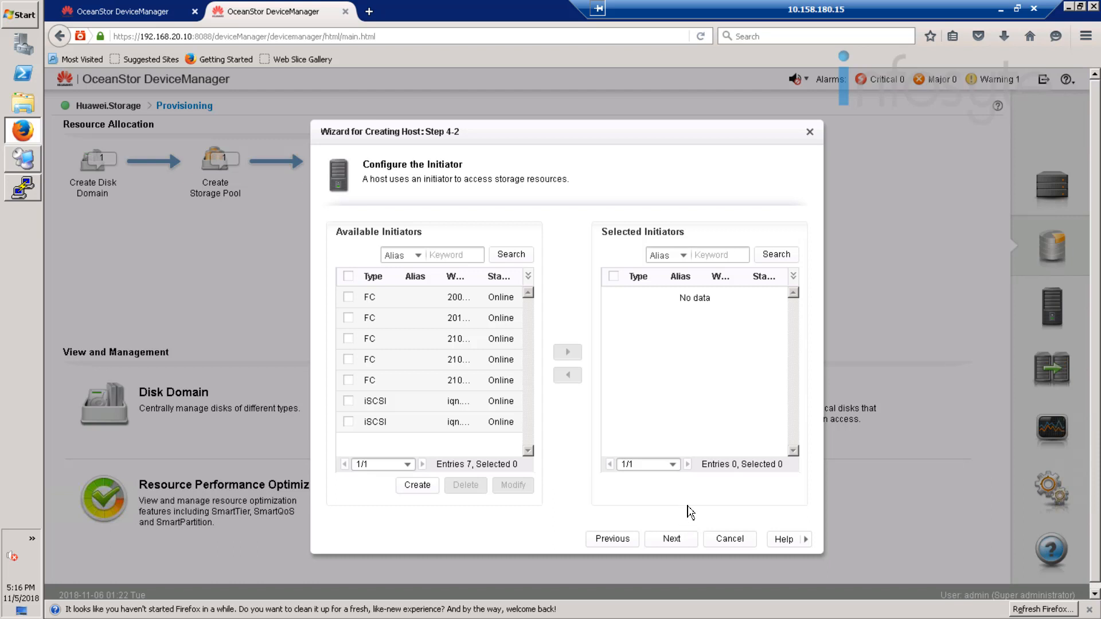
Step: Filter the available initiators by type iSCSI
click(416, 258)
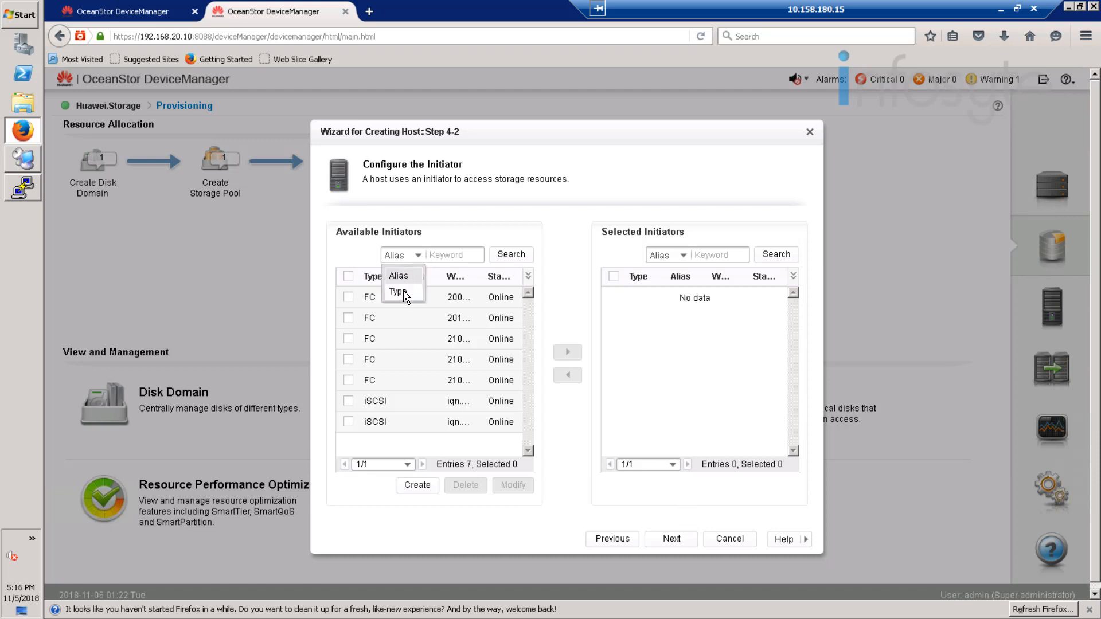
click(409, 294)
click(457, 257)
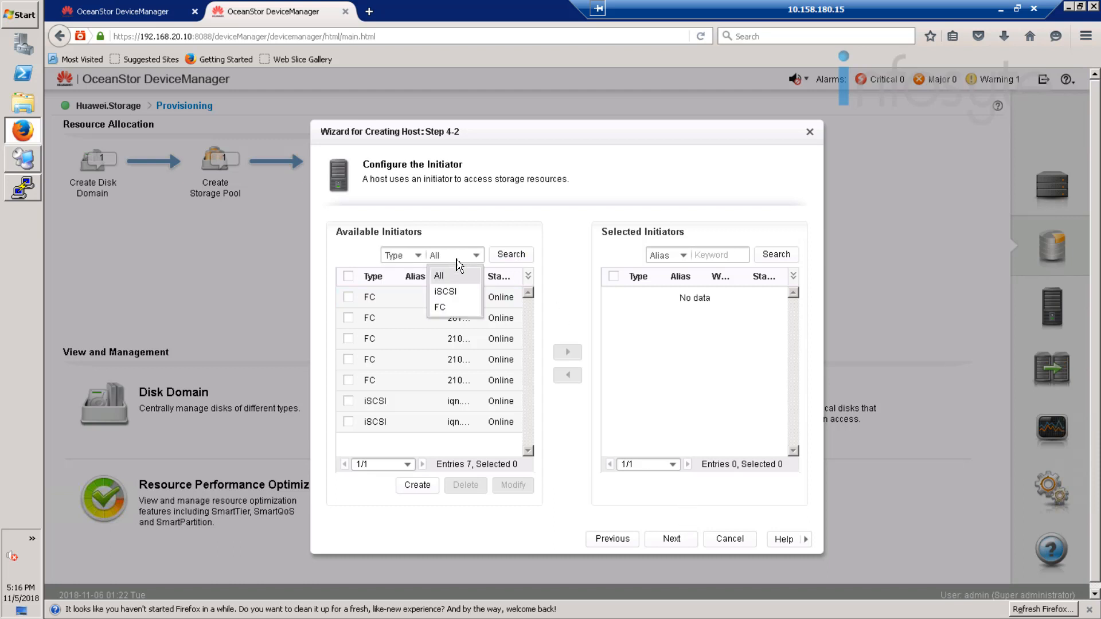
click(452, 291)
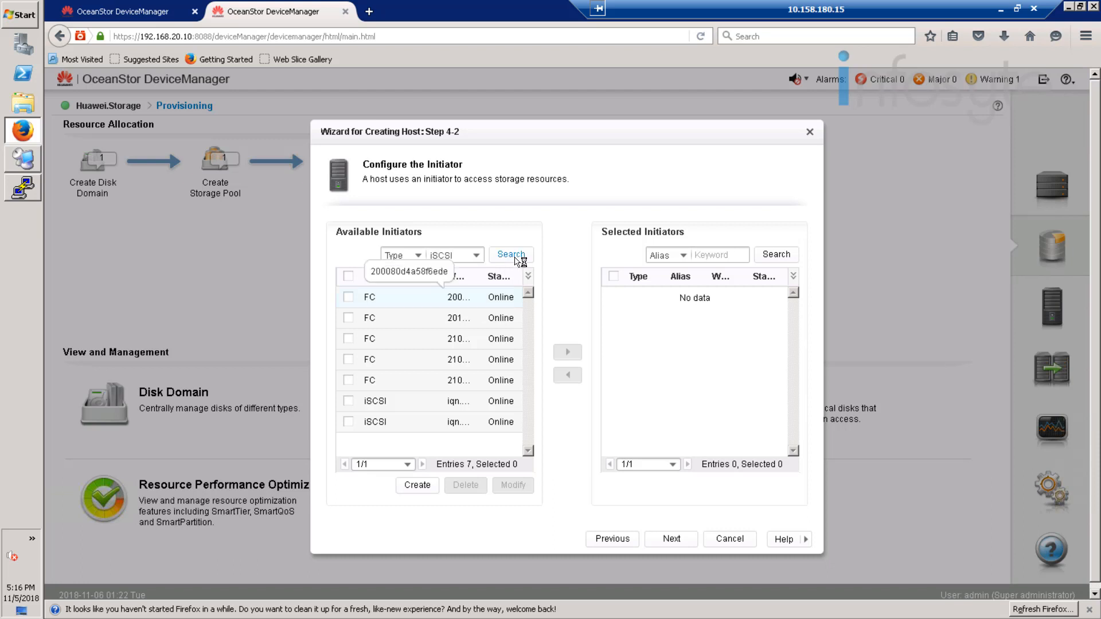
click(519, 259)
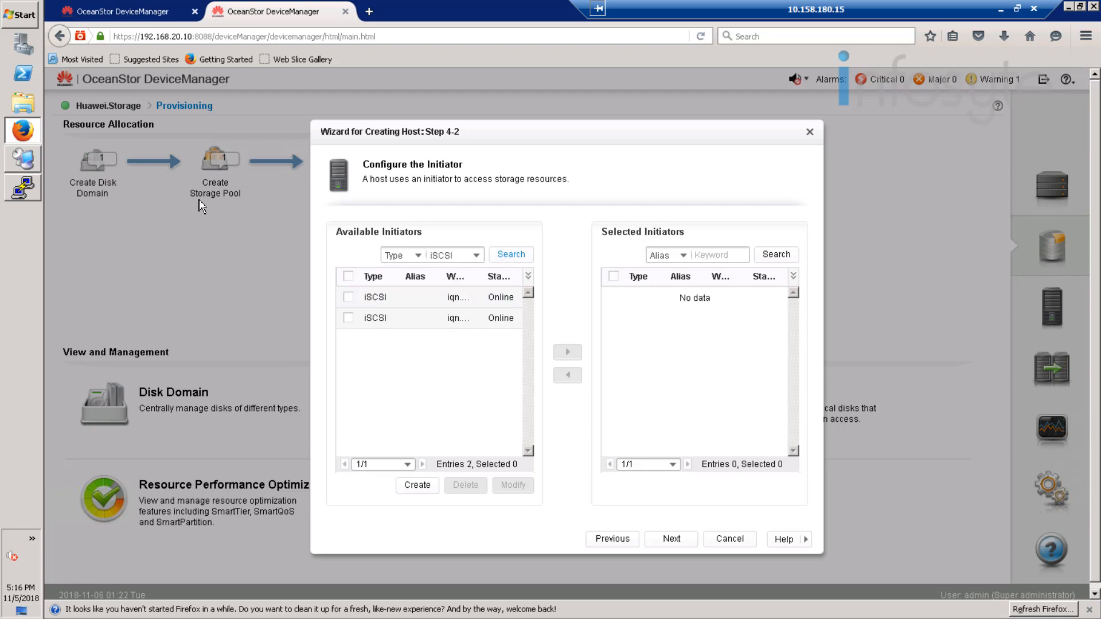
Step: Switch to the Simpana server's remote desktop and look up the initiator name in the iSCSI Initiator configuration
click(18, 161)
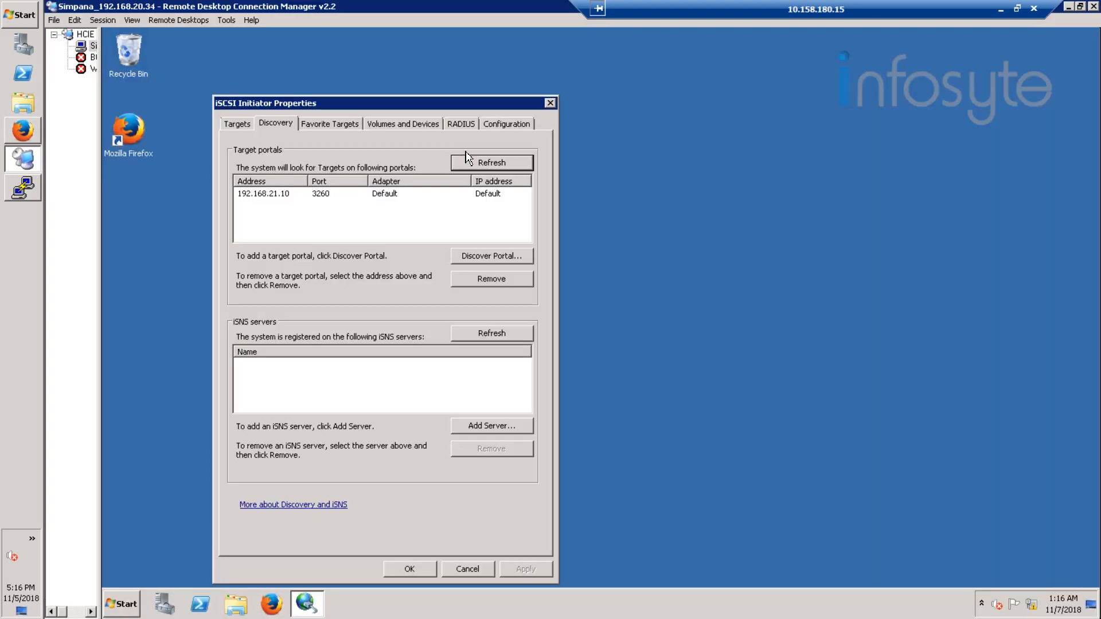
click(505, 126)
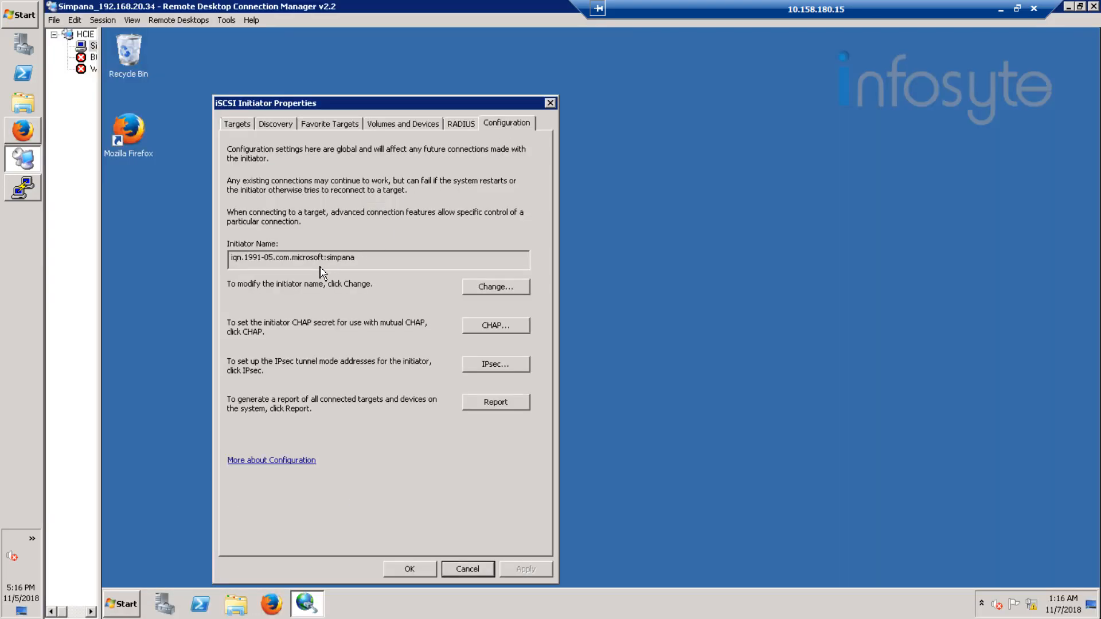
click(232, 258)
double_click(370, 256)
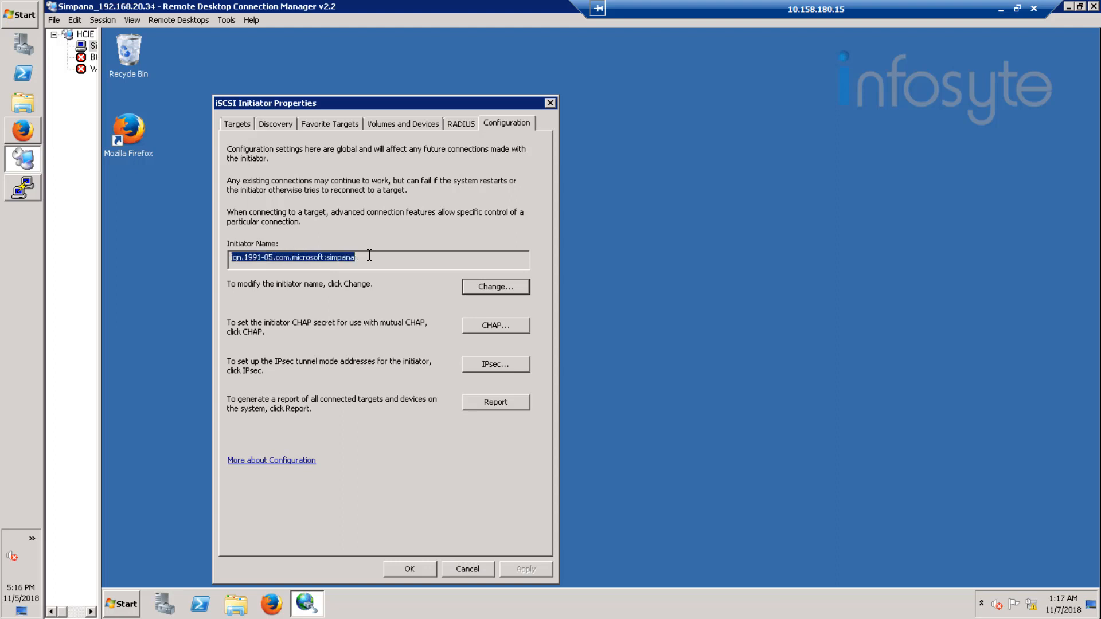
Step: Return to DeviceManager in Firefox, add initiator iqn.1991-05.com.microsoft:simpana to the host and finish the wizard, accepting the danger notice
click(23, 131)
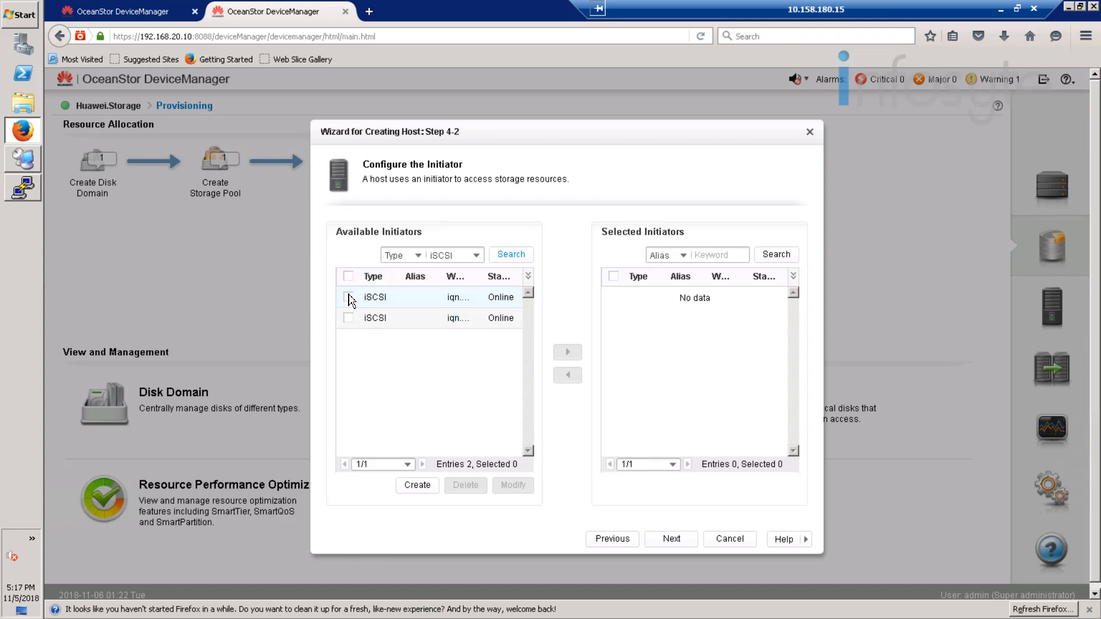
click(348, 297)
click(566, 352)
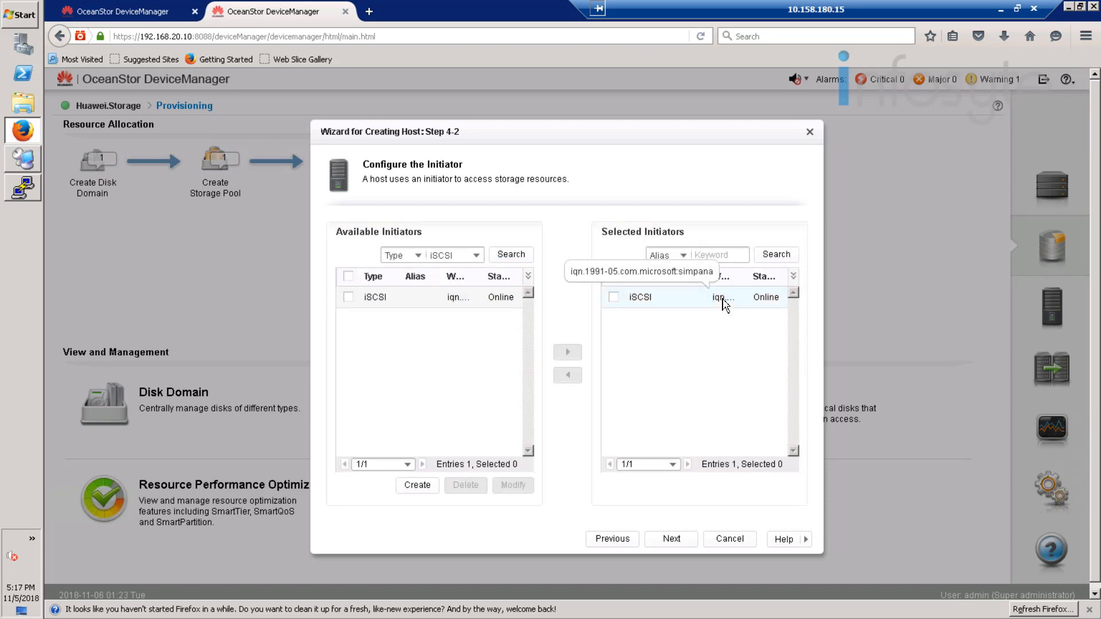
click(677, 538)
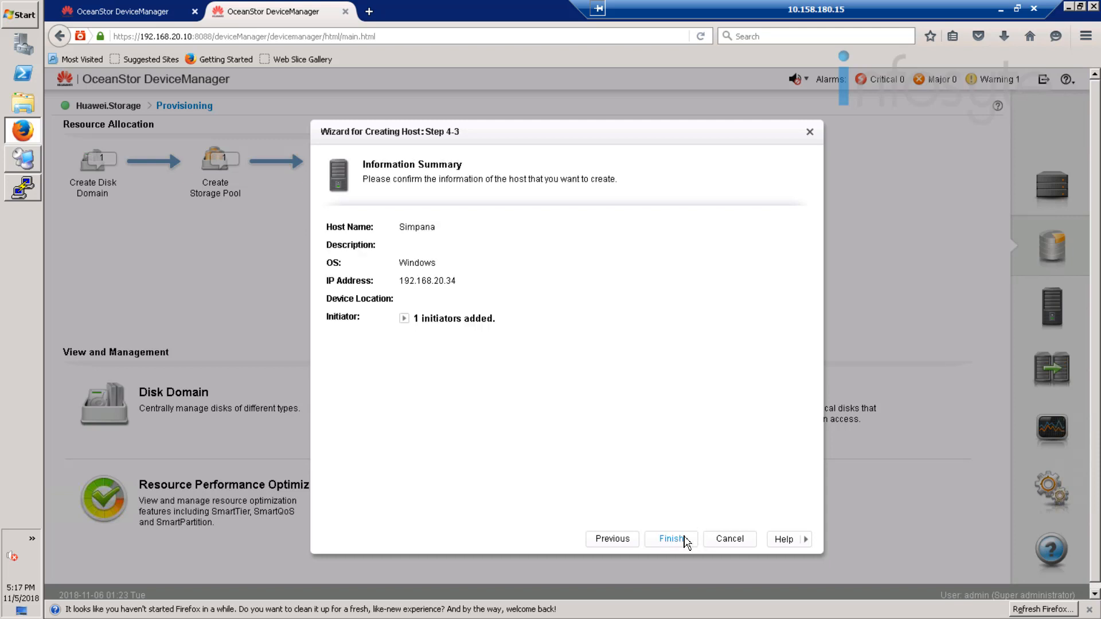
click(680, 541)
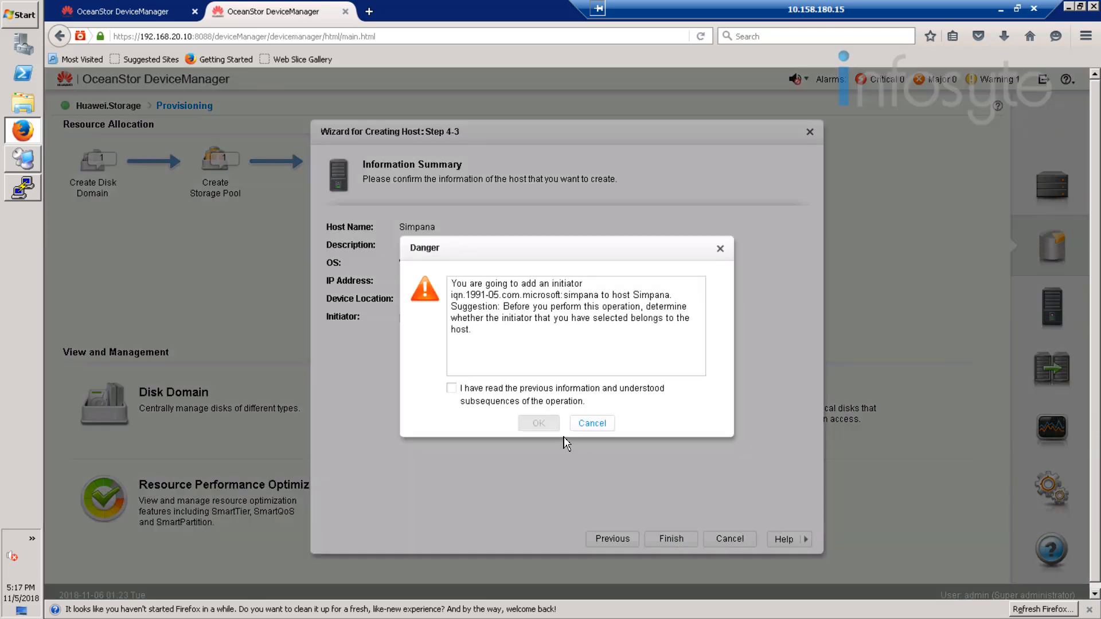
click(507, 404)
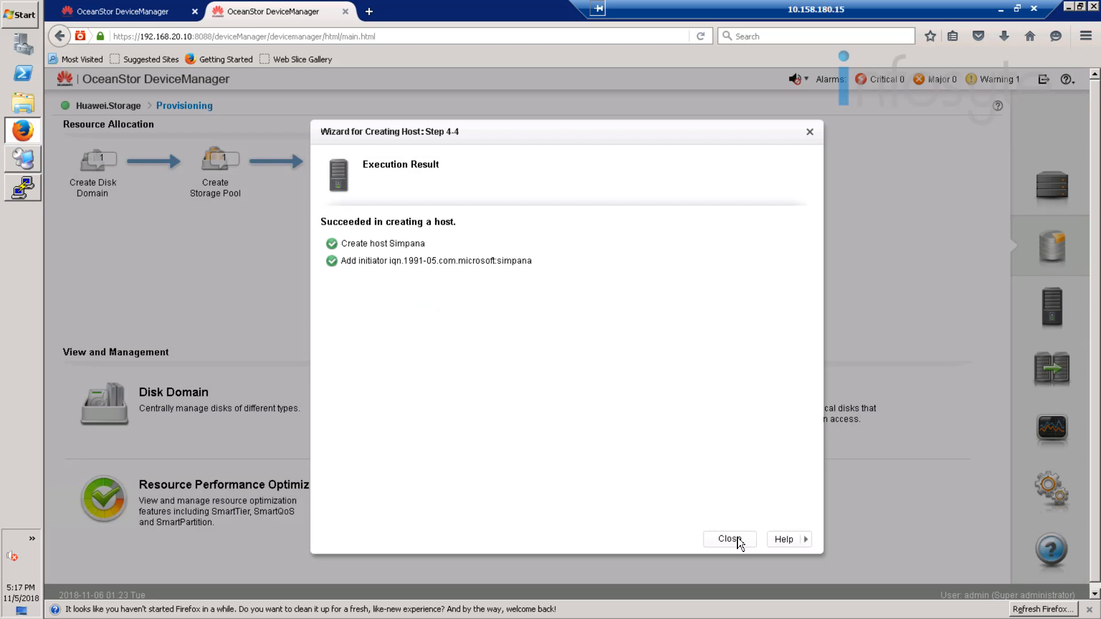
click(730, 539)
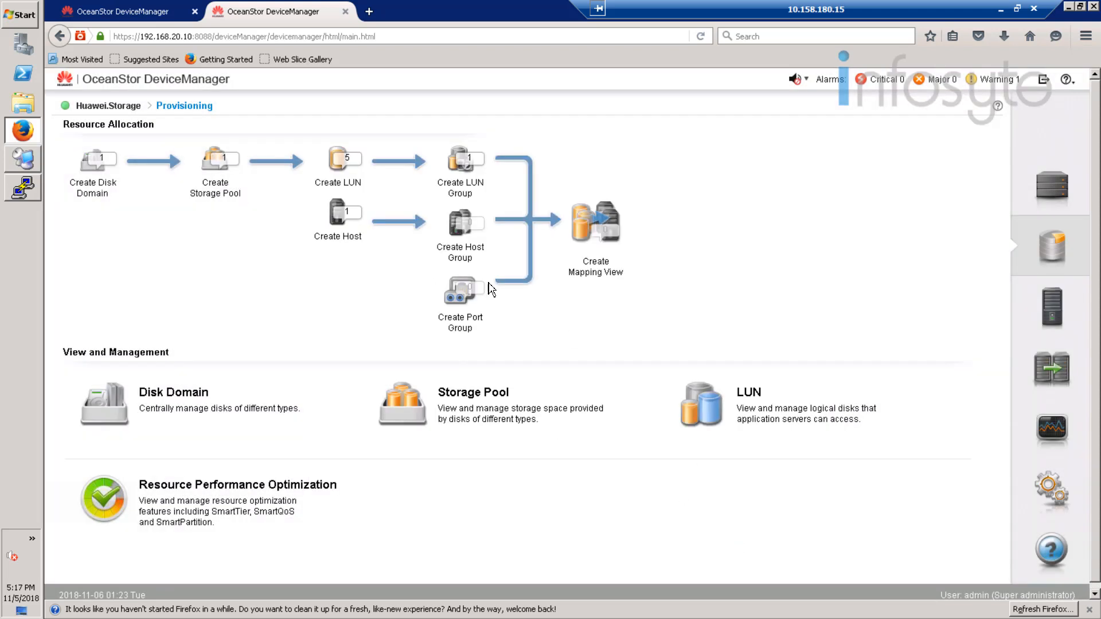
Step: Create a host group named SimpanaGroup containing the host Simpana
click(462, 229)
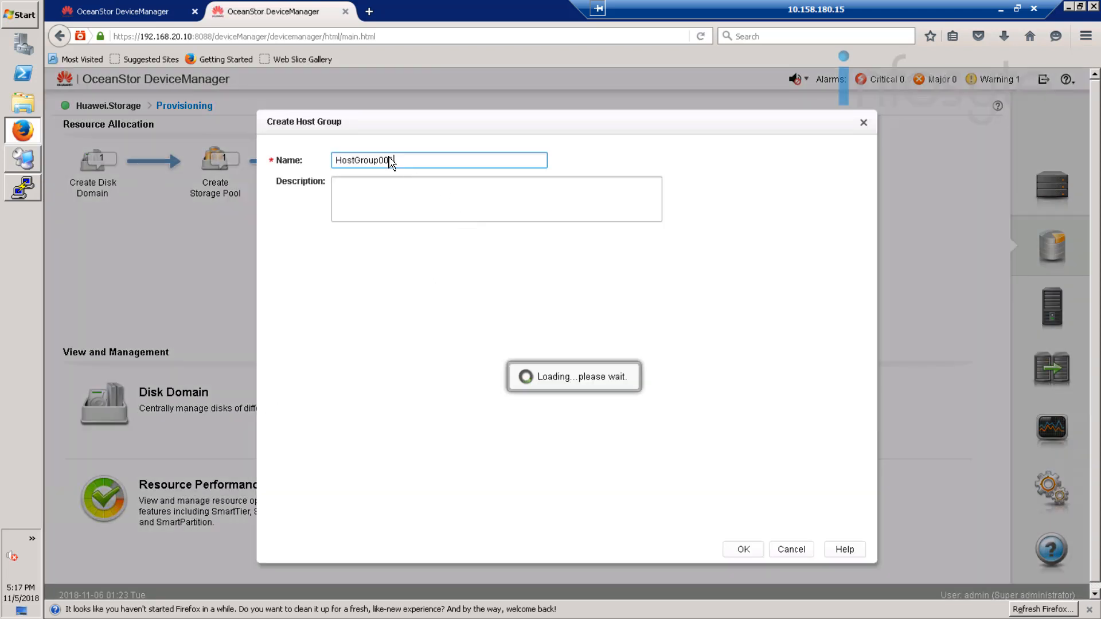
drag(394, 161, 317, 157)
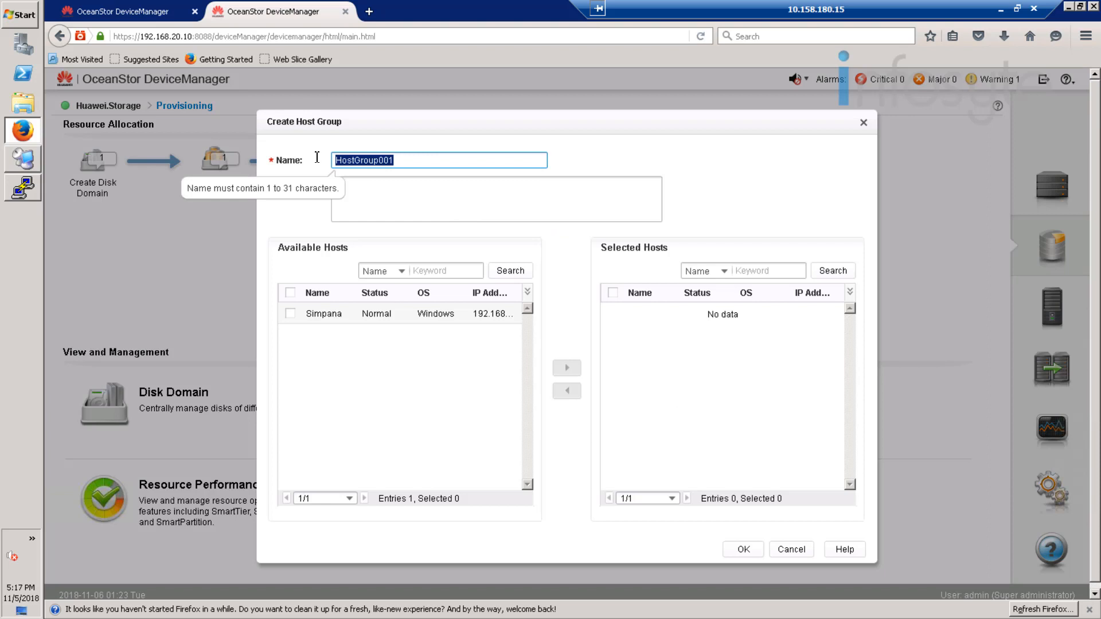
text(SimpanaGroup)
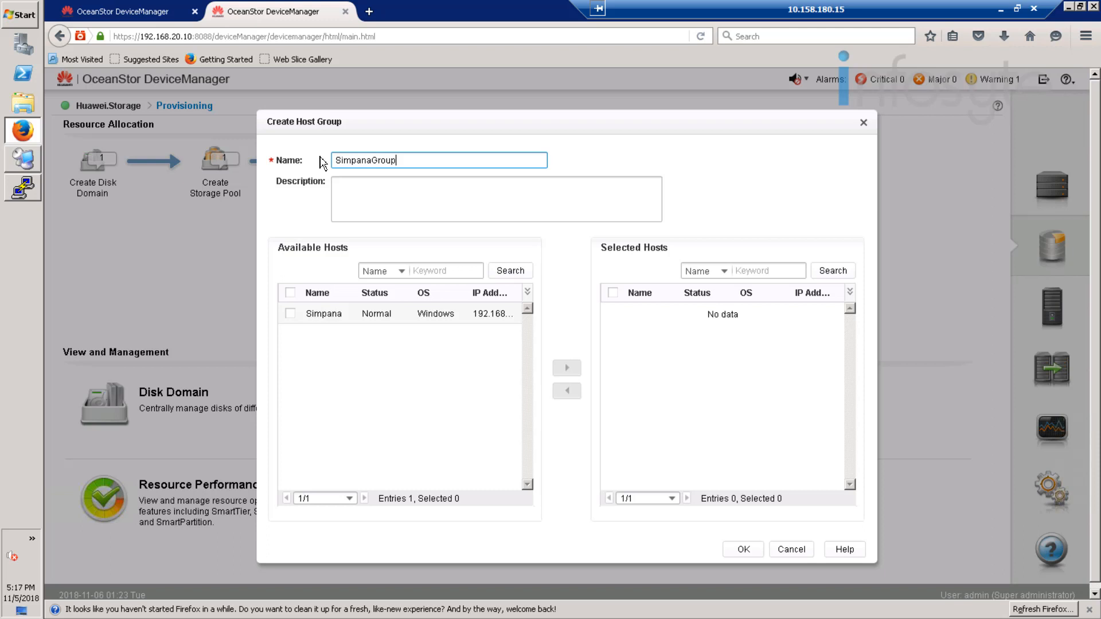
click(290, 313)
click(567, 368)
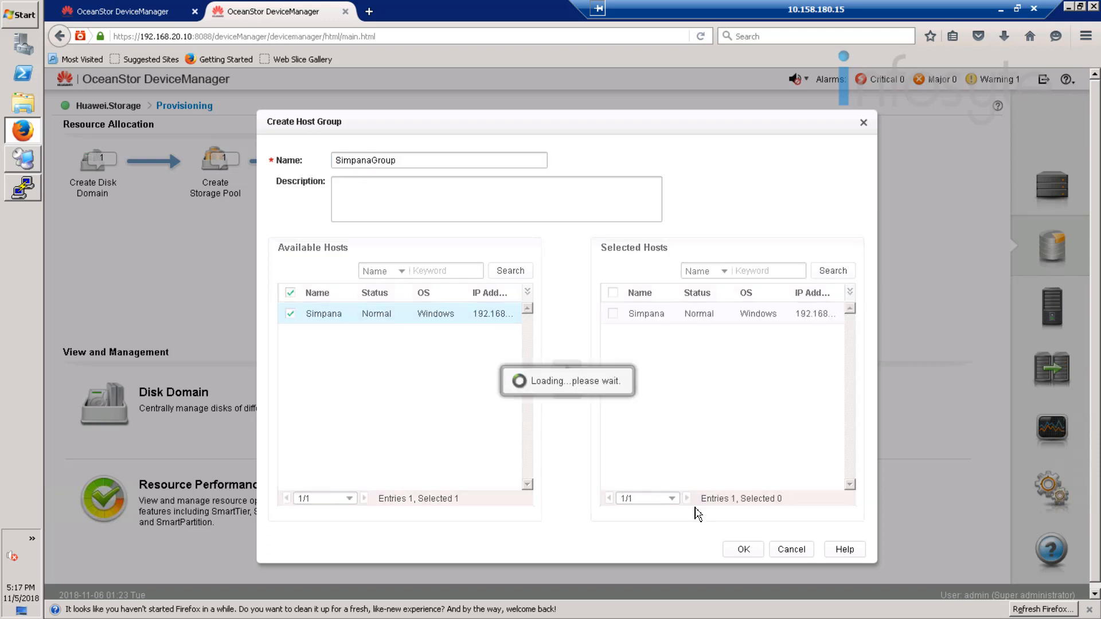
click(745, 550)
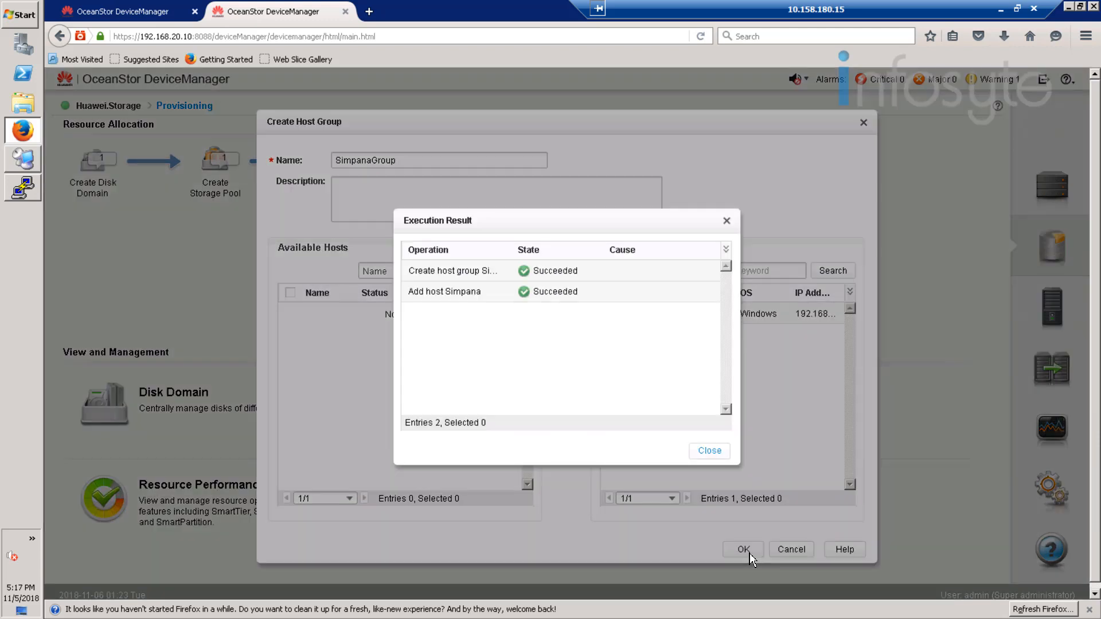
click(712, 451)
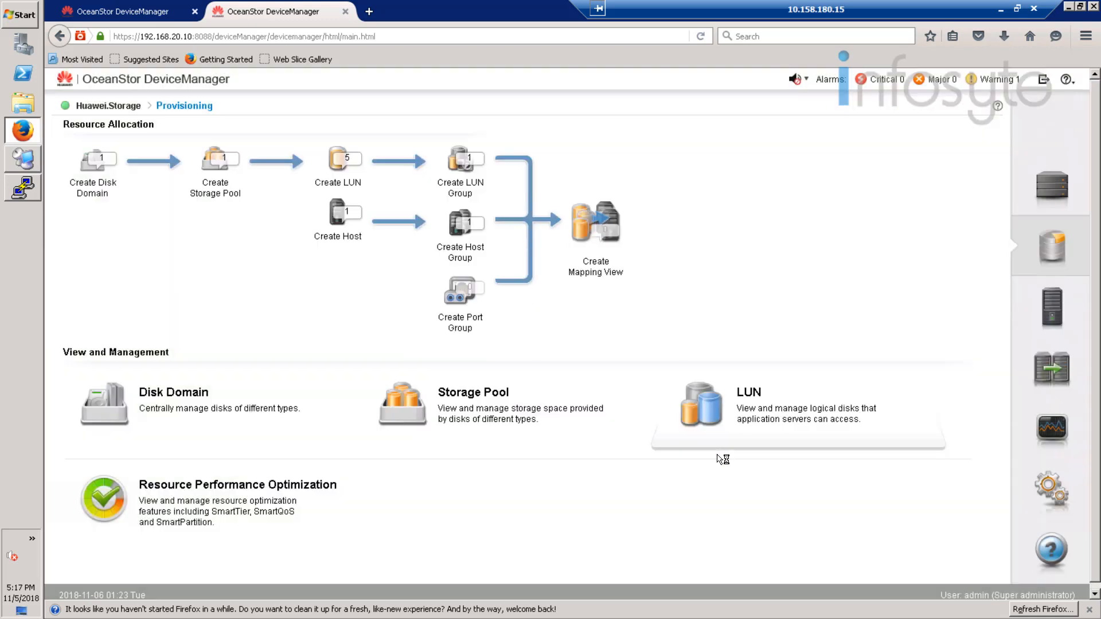
Step: Start a mapping view named Simpana_MV and choose Oracle_Backup as its LUN group
click(593, 230)
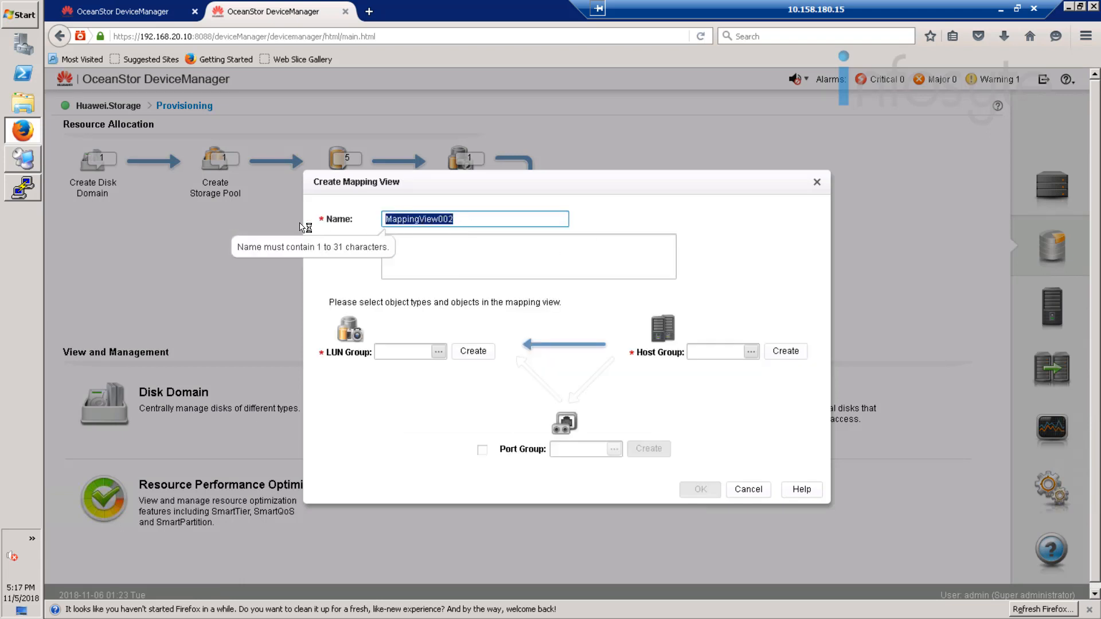
text(Simp)
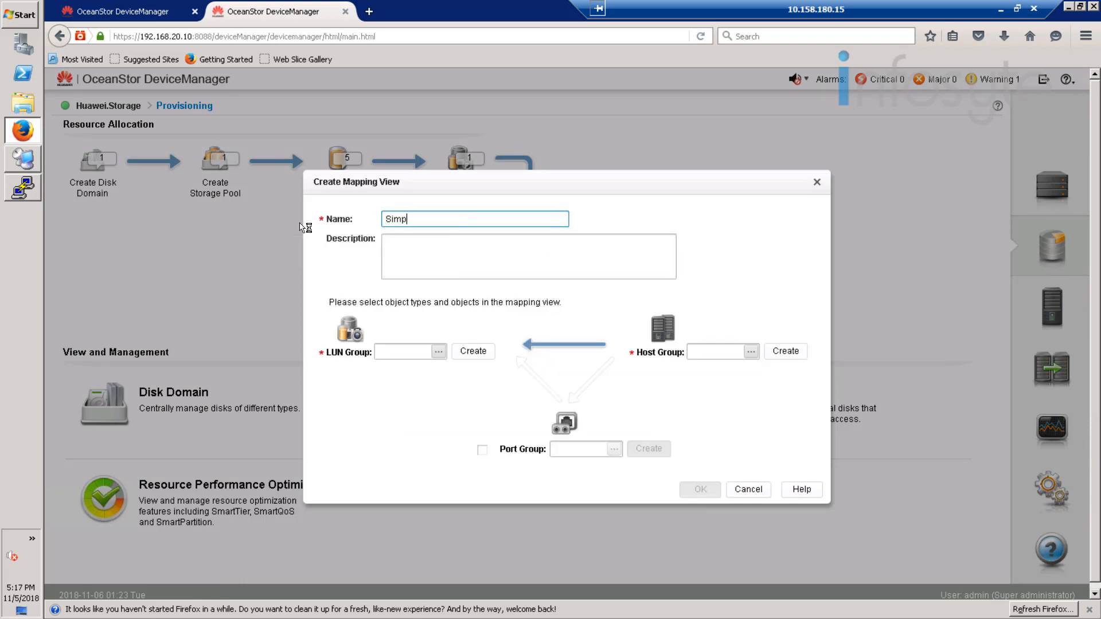
text(ana_MV)
click(440, 353)
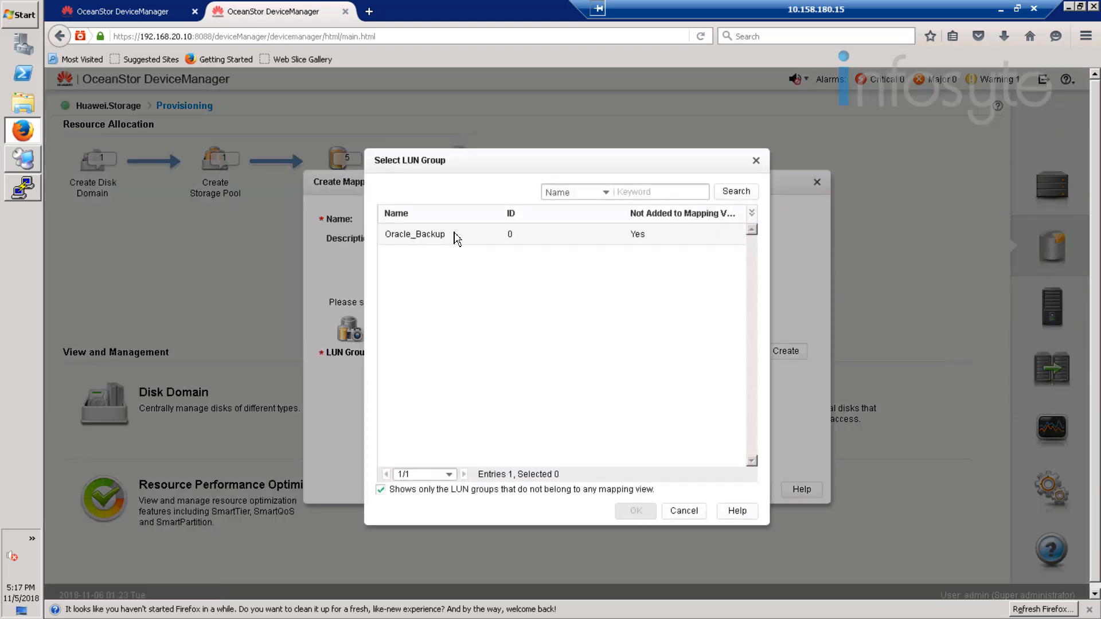
click(457, 235)
click(636, 510)
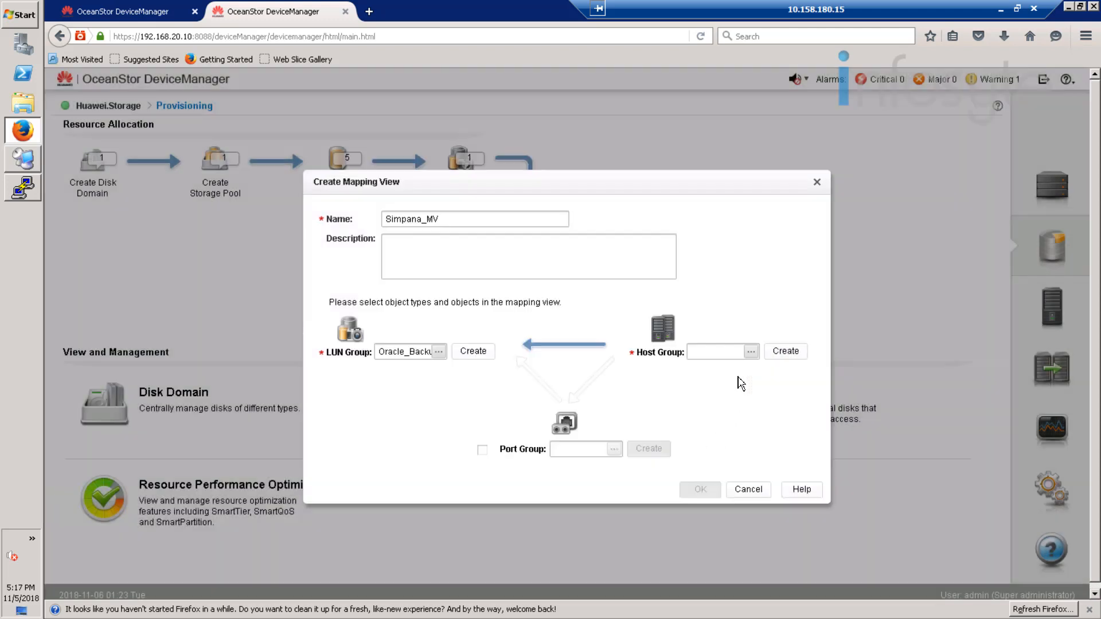
Step: Choose SimpanaGroup as the mapping view's host group and create the mapping view
click(752, 351)
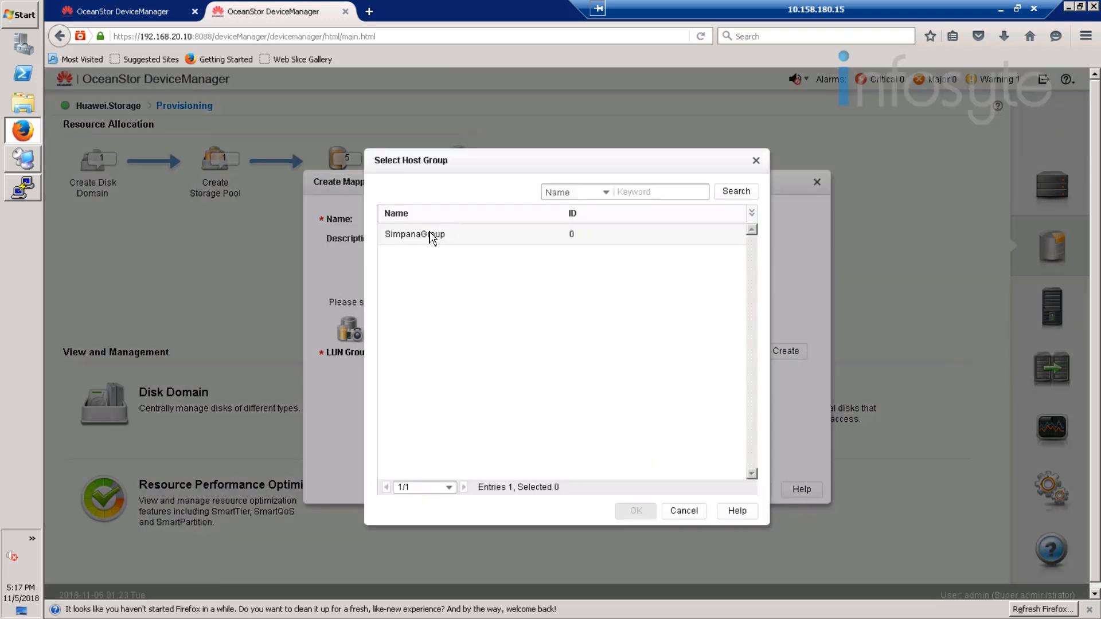
click(434, 235)
click(638, 511)
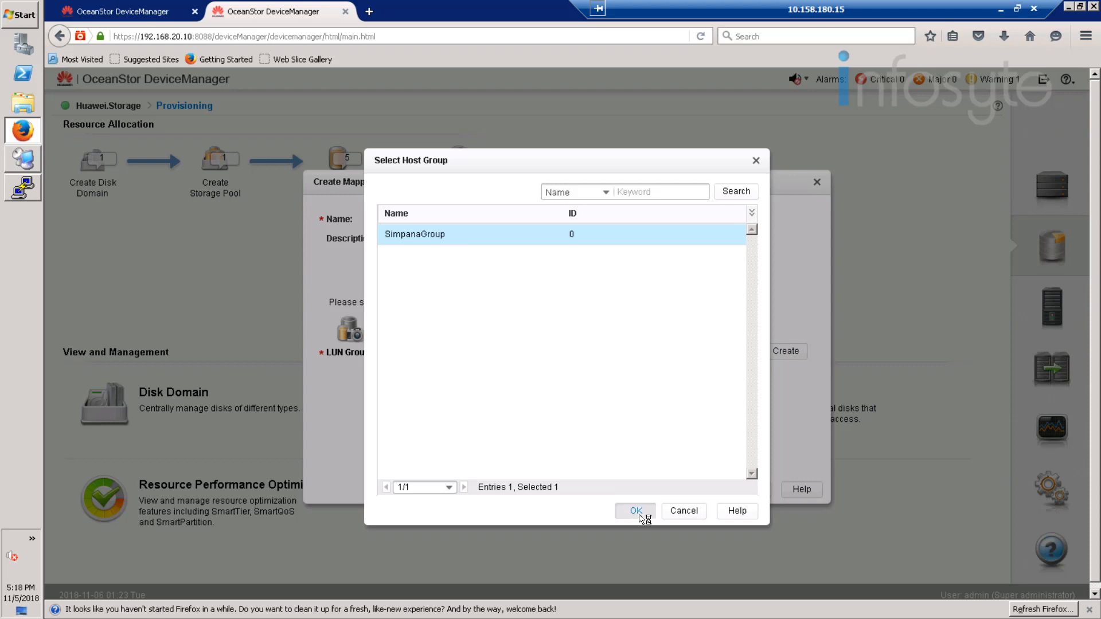
click(697, 491)
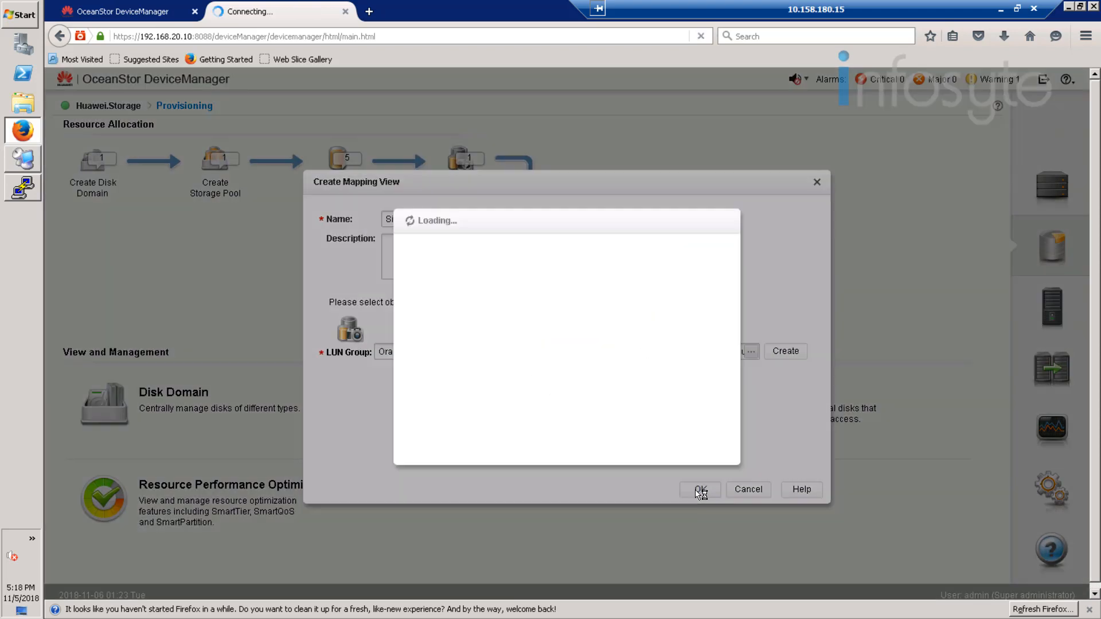
Step: Dismiss the mapping view creation result, and close the iSCSI Initiator properties on the Simpana server in Remote Desktop Connection Manager
click(712, 451)
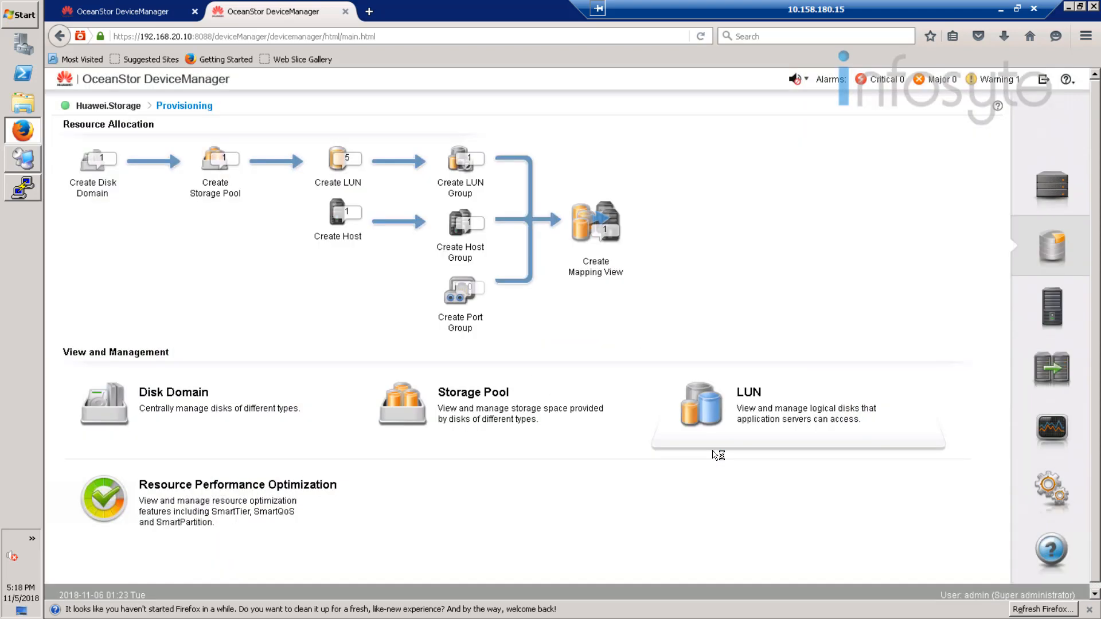
click(27, 163)
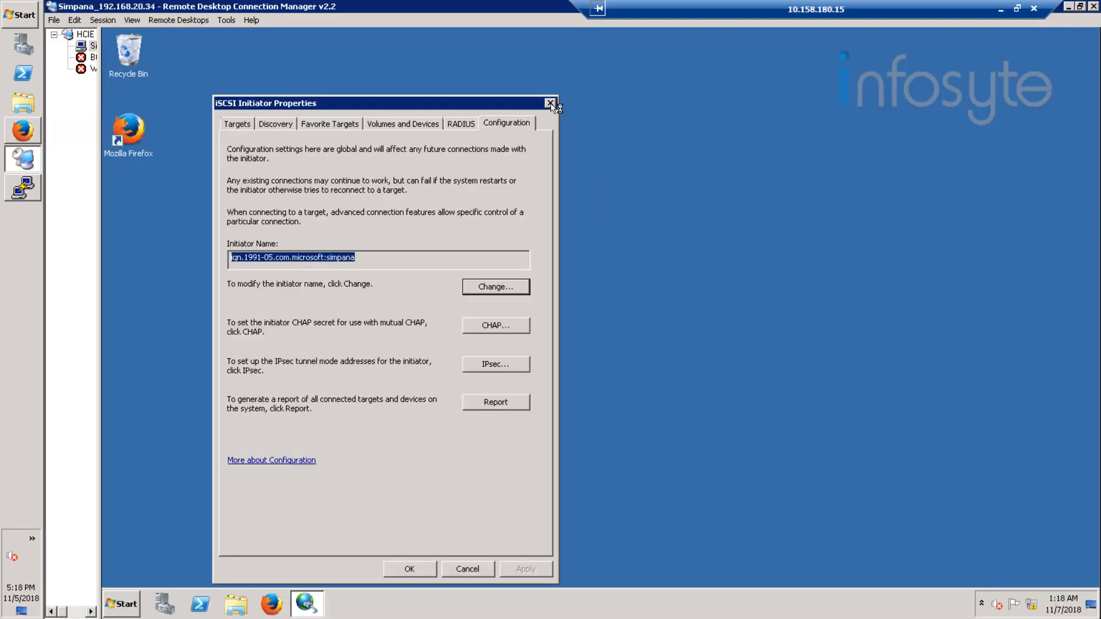
click(550, 104)
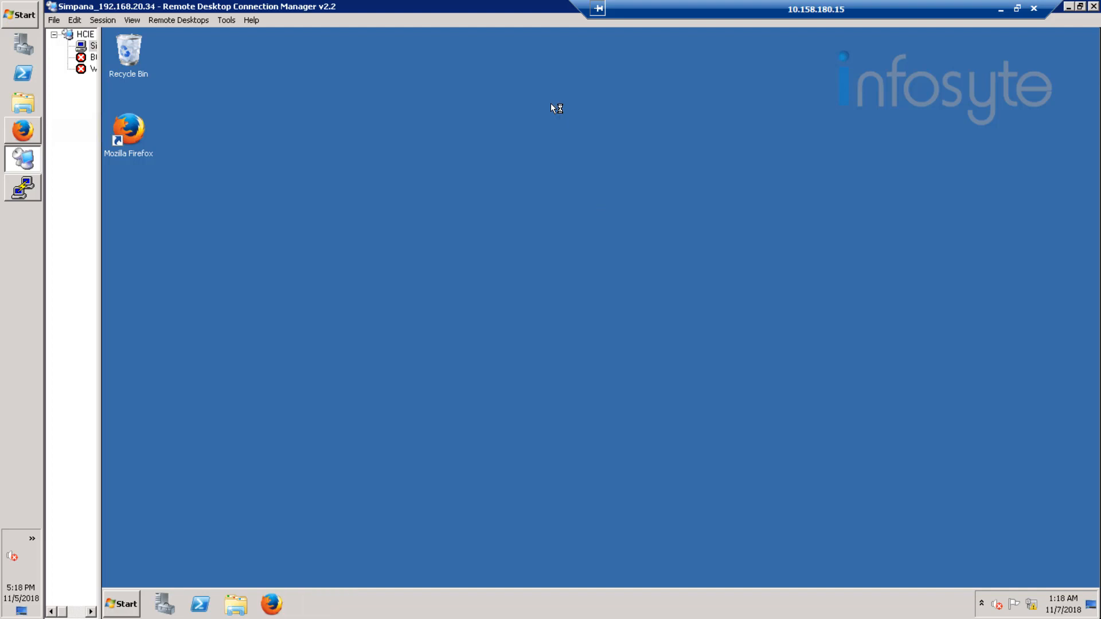
Step: Open Server Manager on the Simpana server and display Disk Management under Storage
click(122, 604)
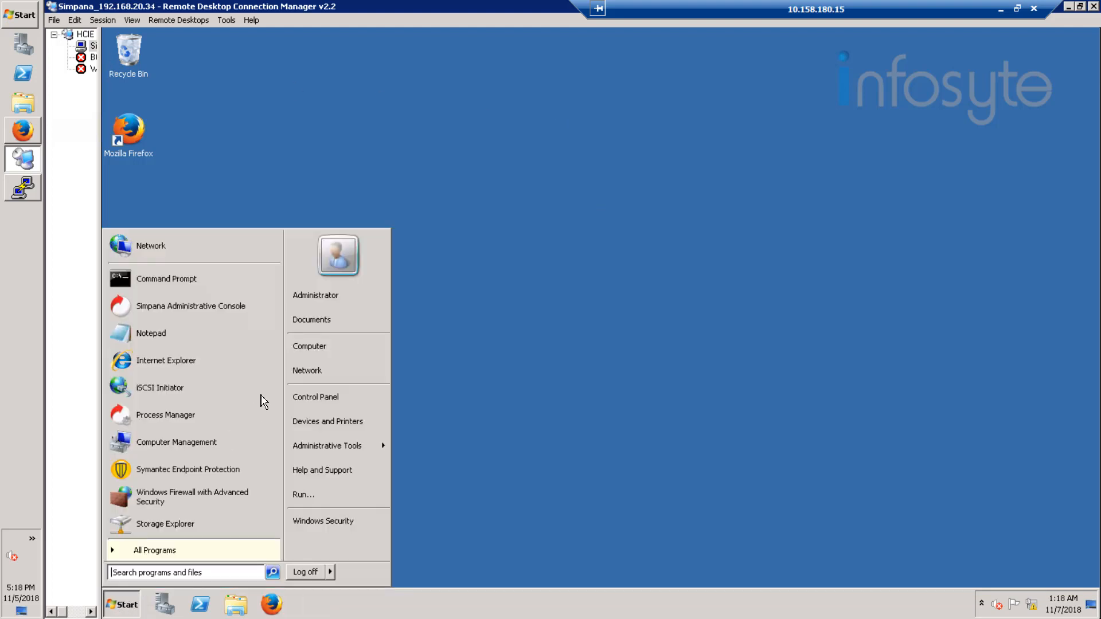
right_click(325, 347)
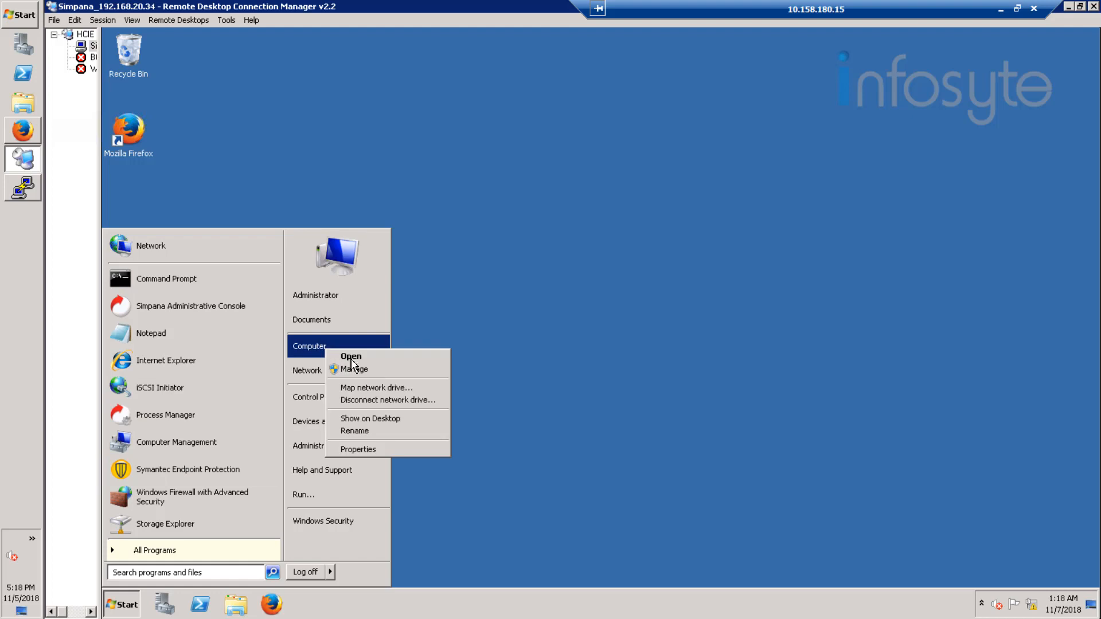
click(370, 372)
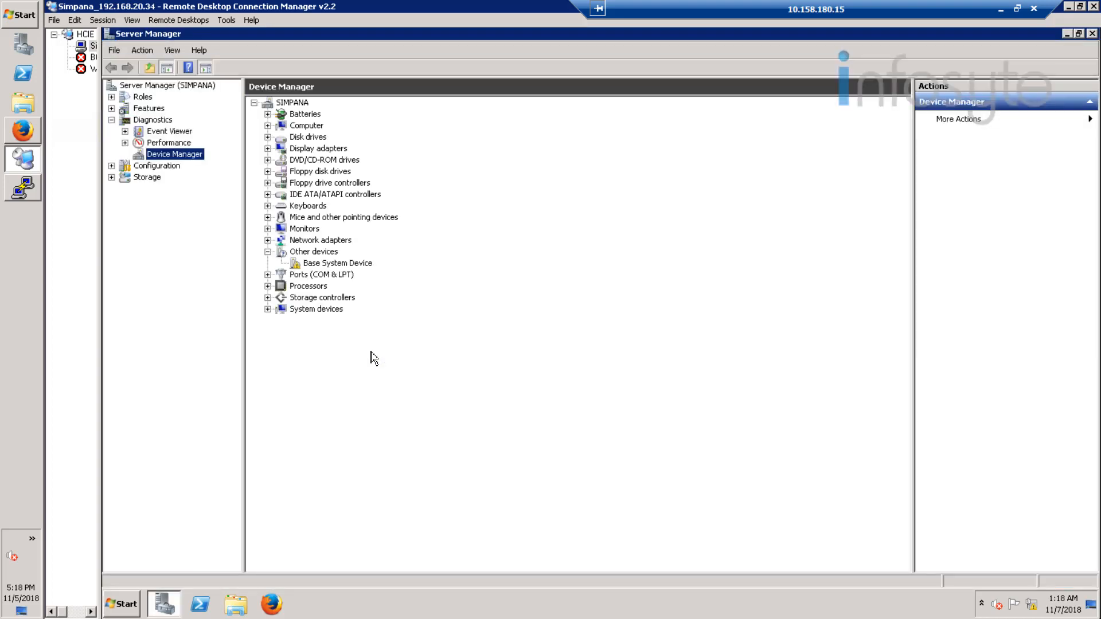
click(143, 179)
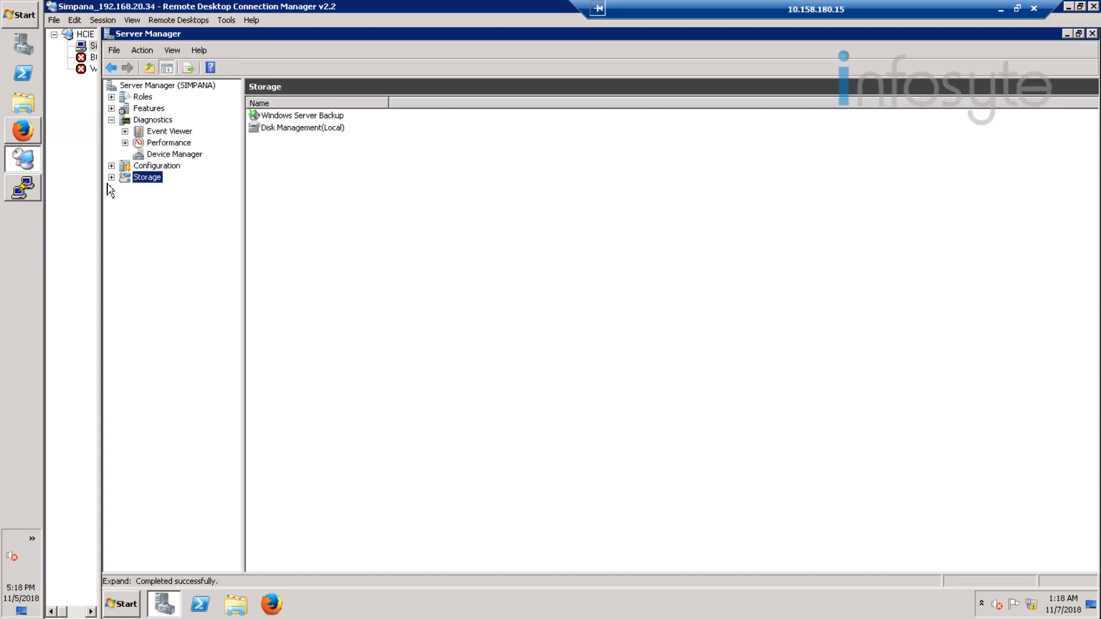
click(112, 177)
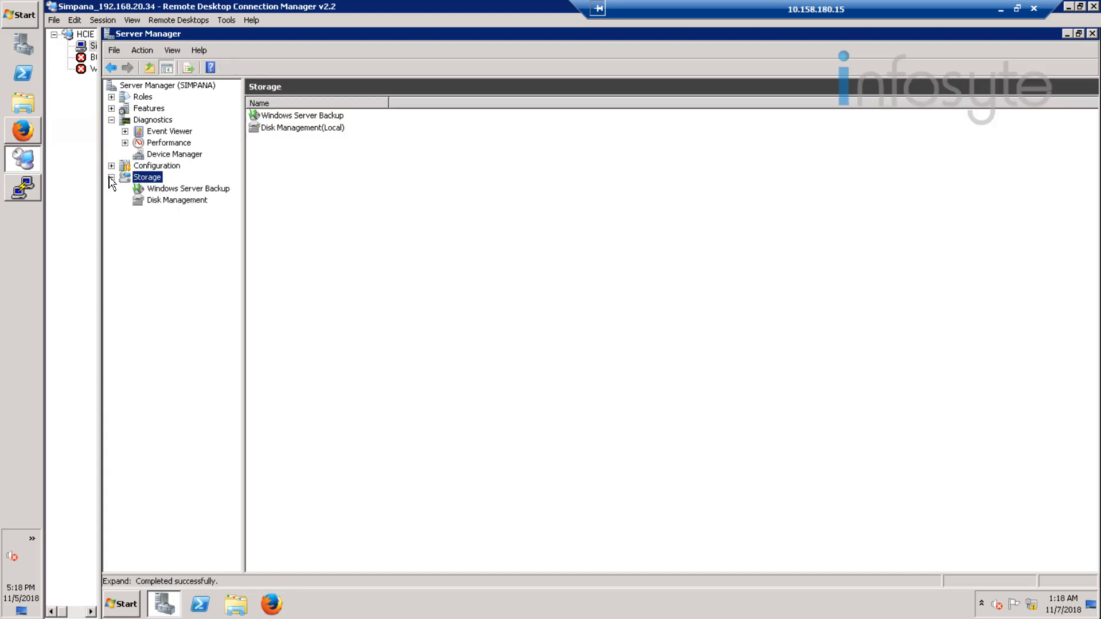
click(191, 206)
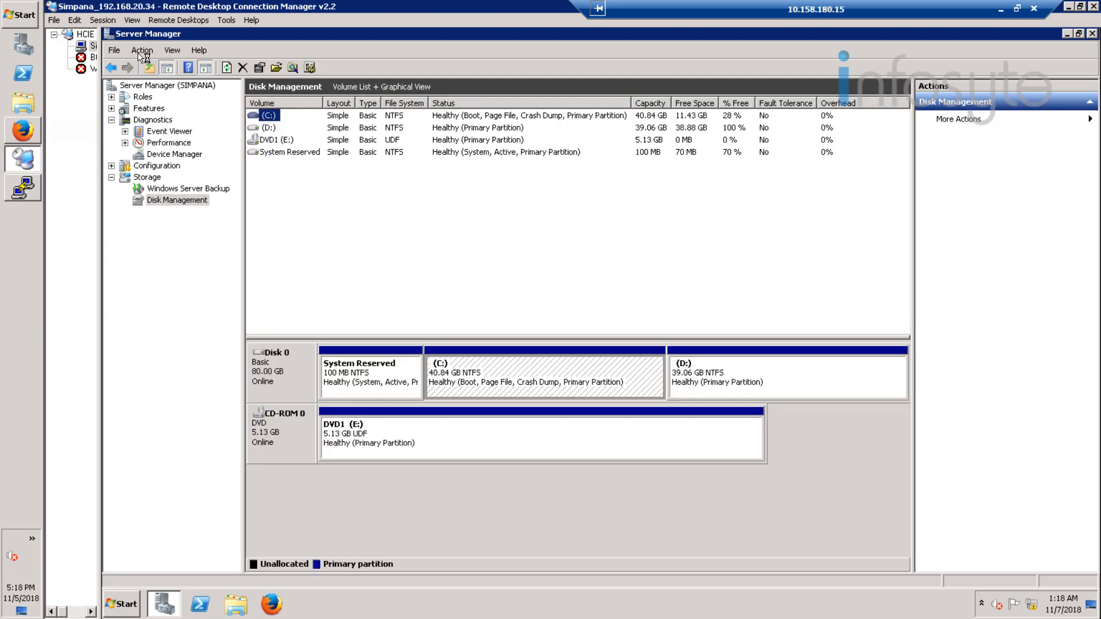
Step: Rescan the Simpana server's disks in Disk Management to detect the newly mapped LUN
click(141, 53)
click(166, 79)
click(145, 53)
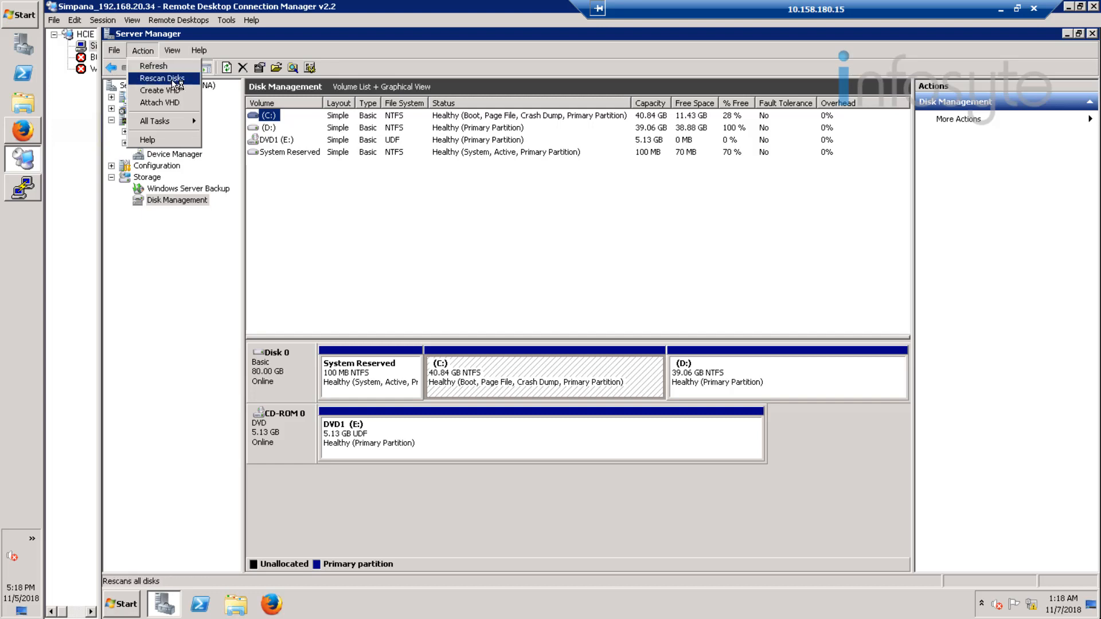
click(172, 79)
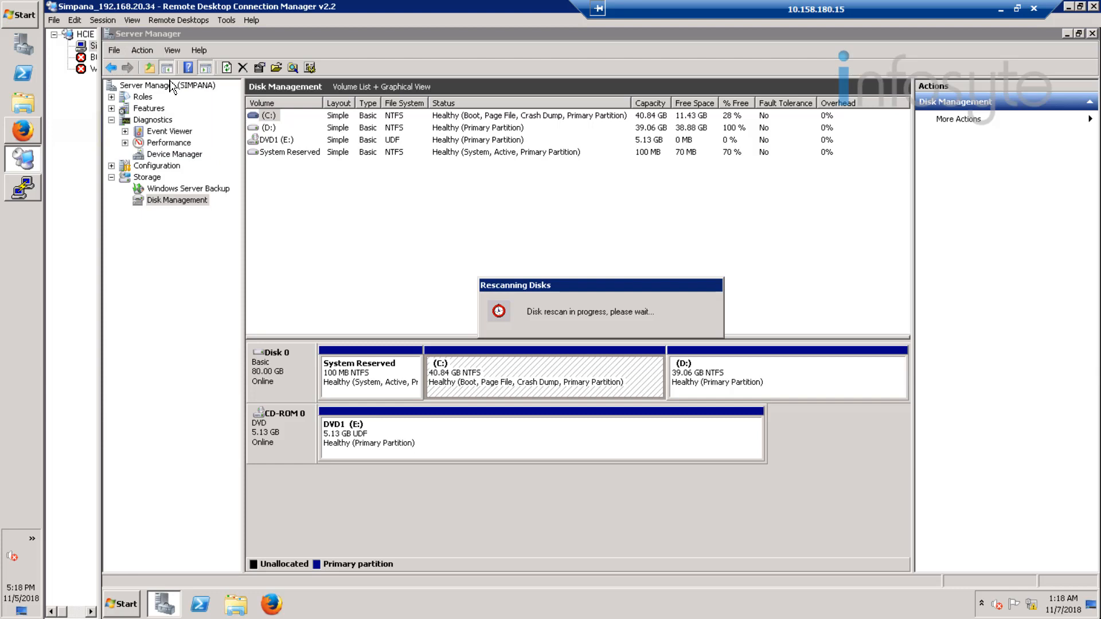
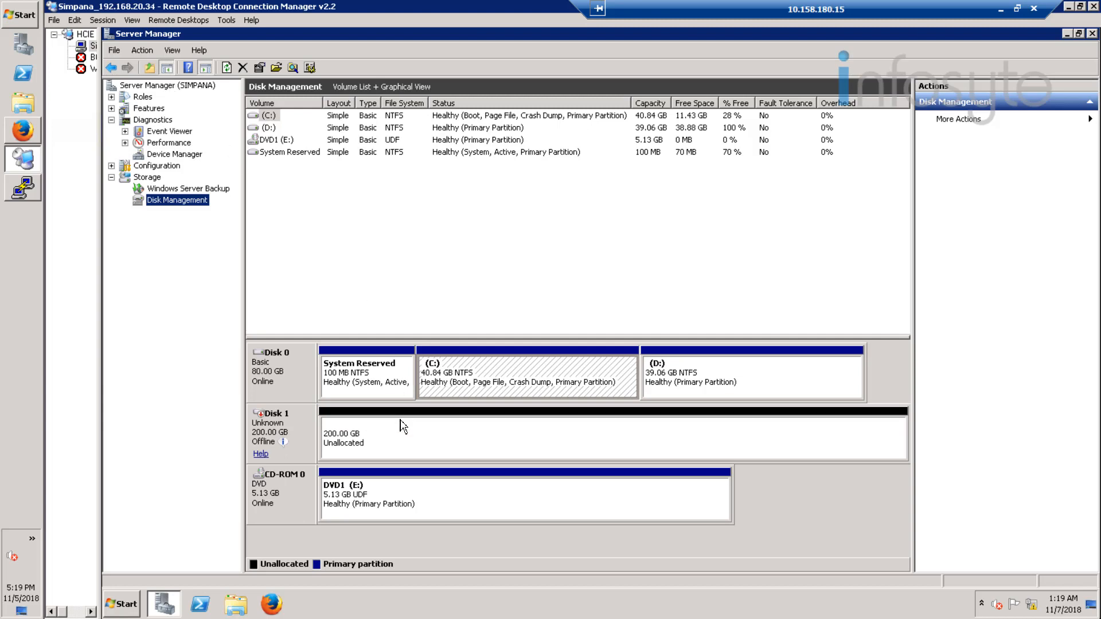
Step: Bring the 200 GB Disk 1 online and initialize it with the MBR partition style
right_click(281, 431)
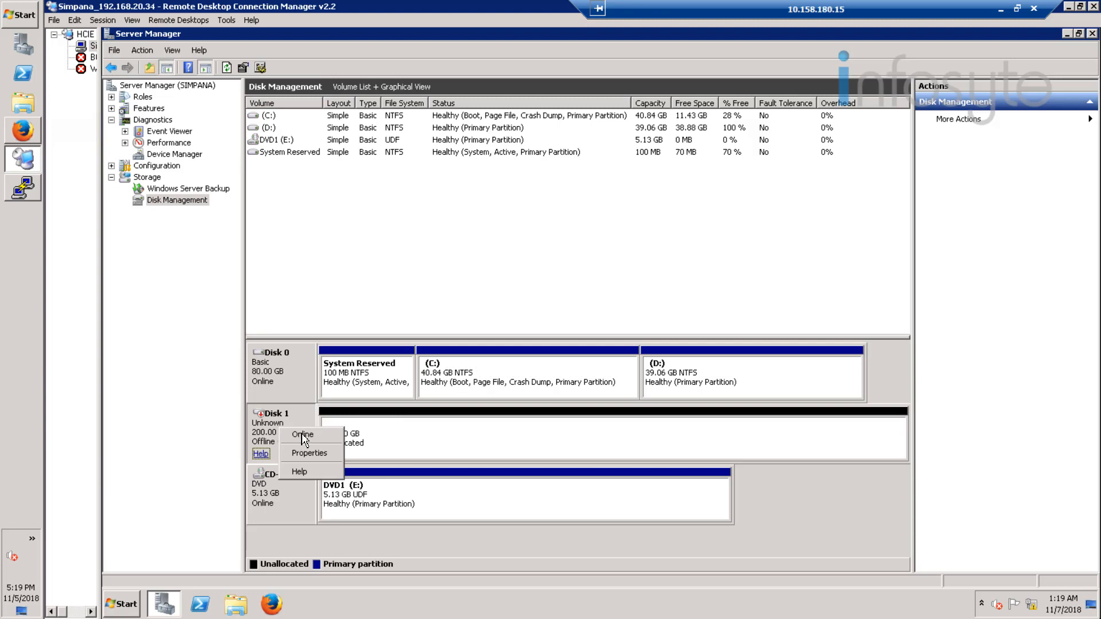
click(303, 437)
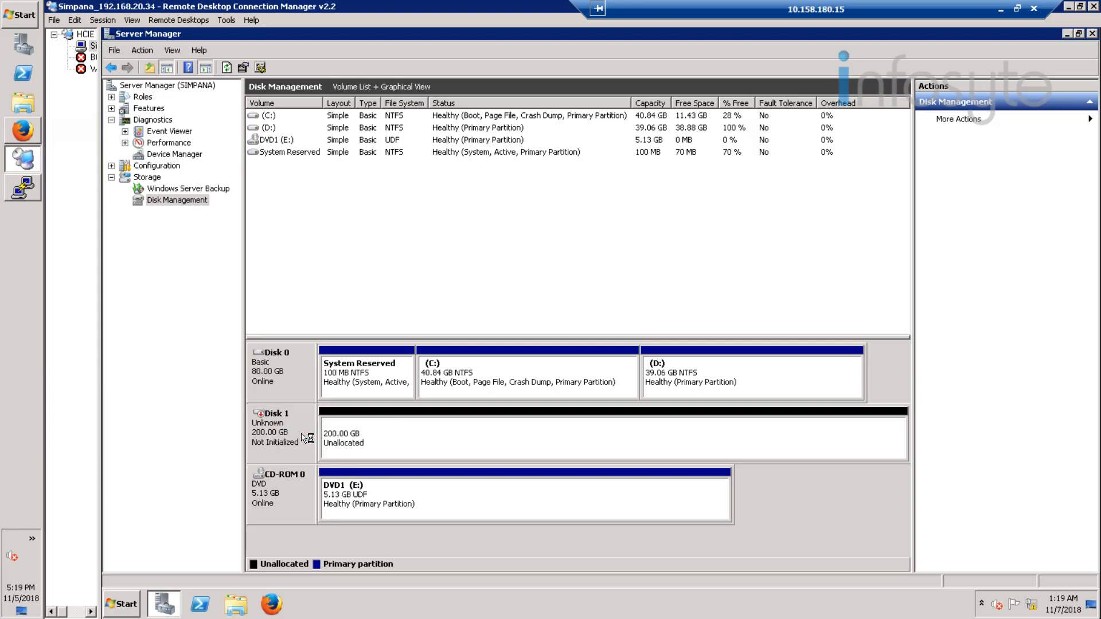
right_click(291, 430)
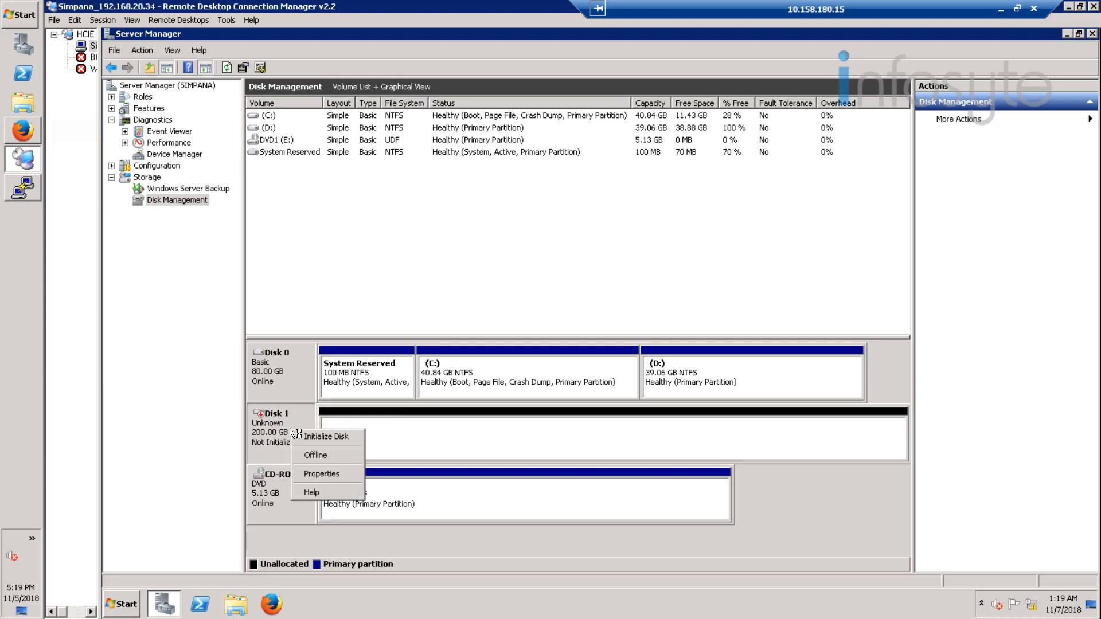
click(332, 443)
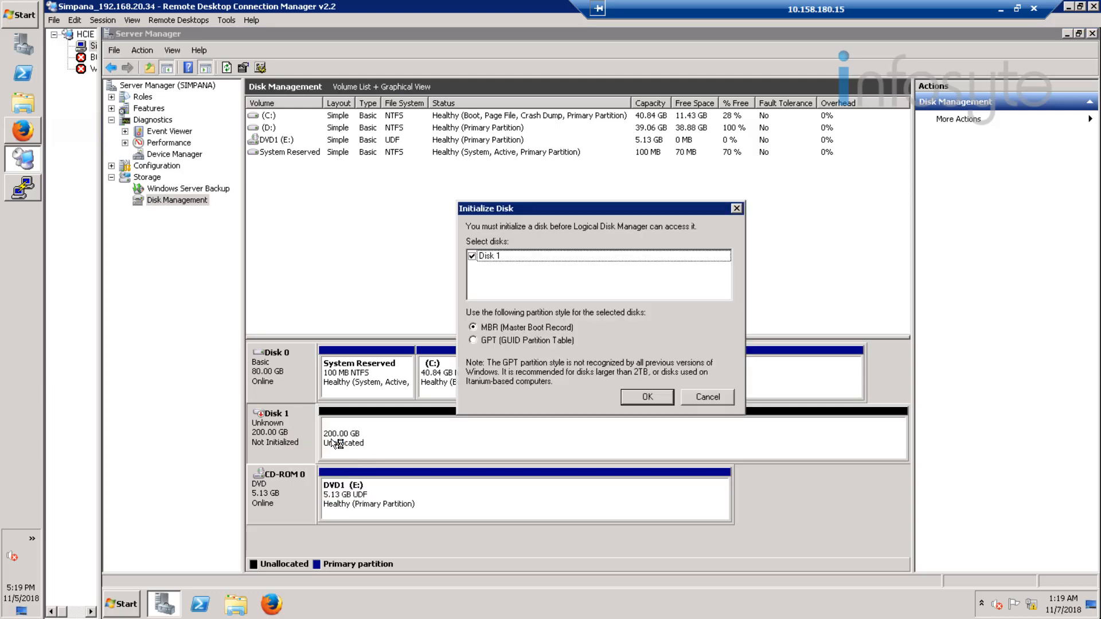
click(642, 403)
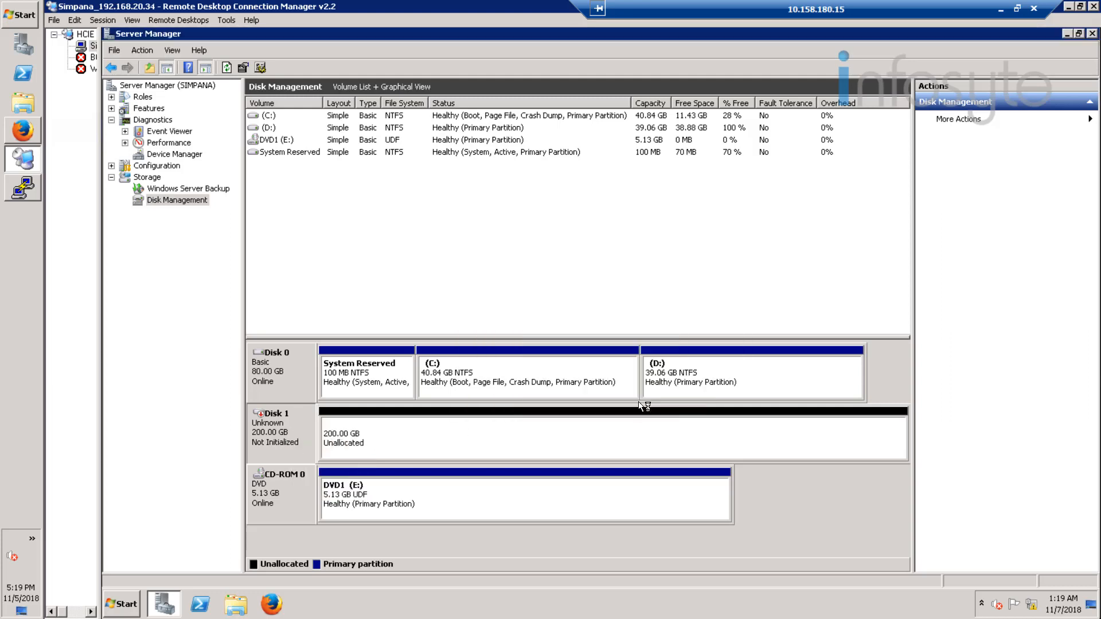
Step: Start a new simple volume on Disk 1's unallocated space, keeping the default size and assigning drive letter F
right_click(375, 445)
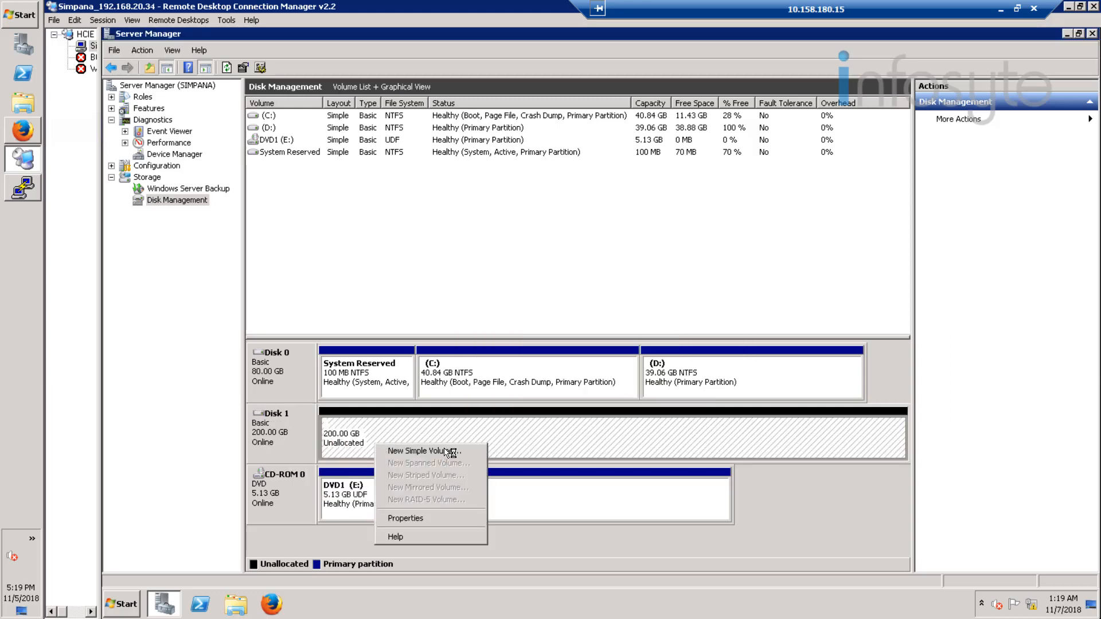
click(424, 451)
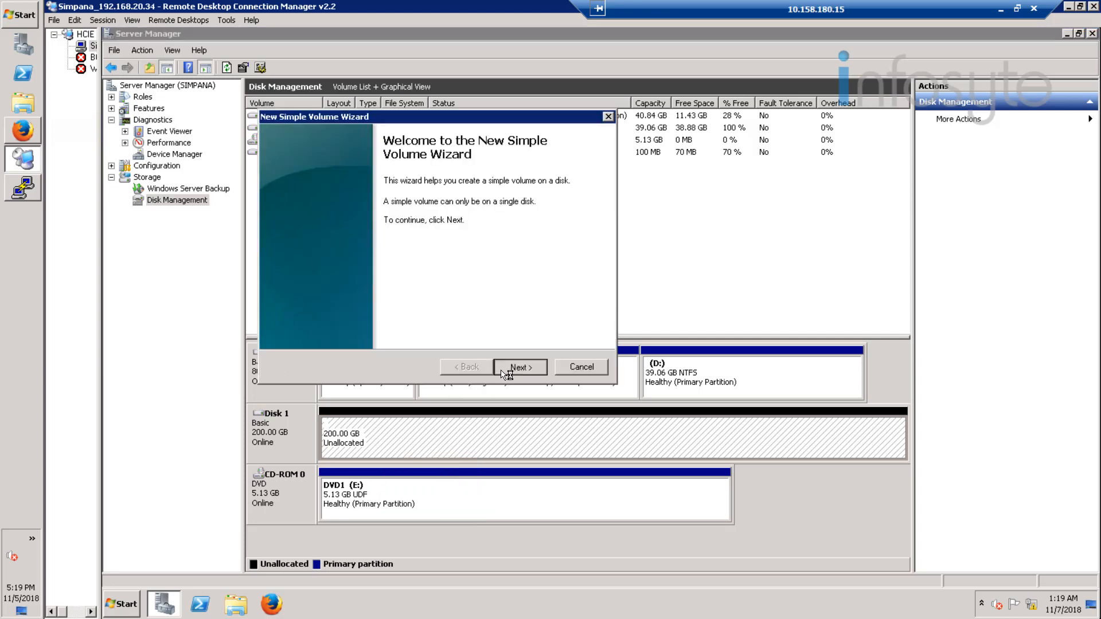
click(502, 371)
click(503, 372)
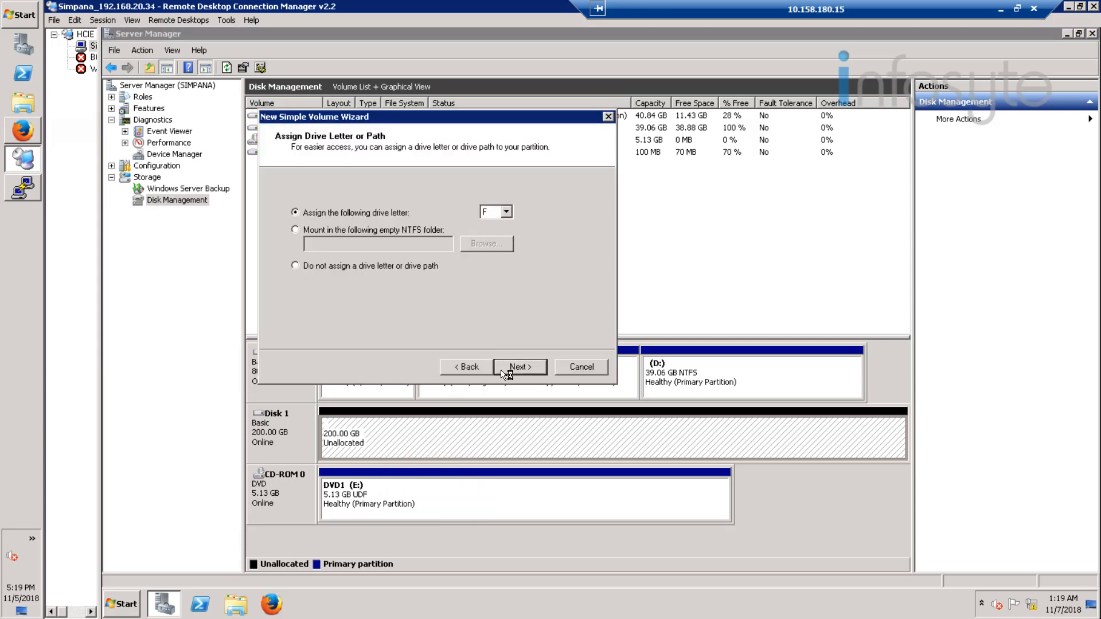
click(503, 371)
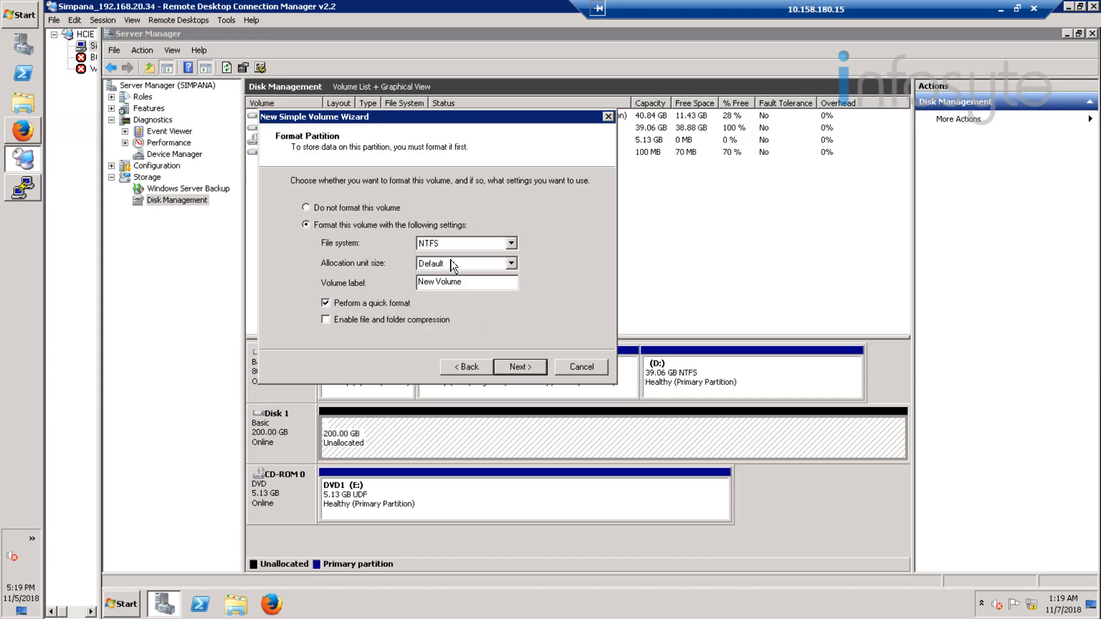
Step: Label the new volume Backup, keep NTFS with quick format, and finish creating it
drag(462, 282, 412, 289)
text(Baclu)
key(BackSpace)
key(BackSpace)
text(kup)
click(525, 370)
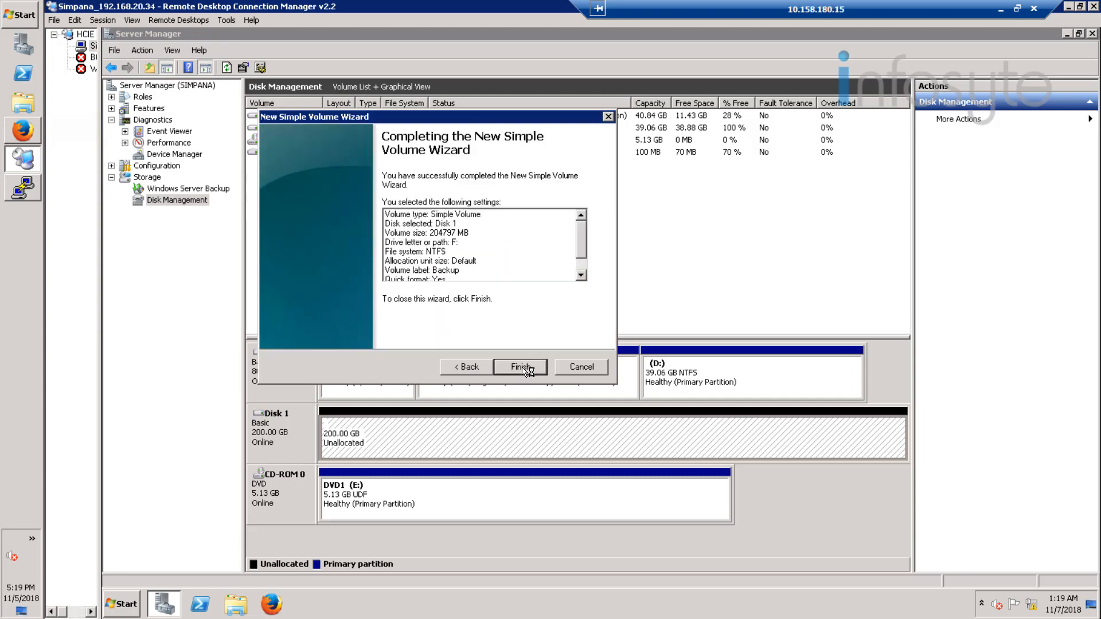
click(522, 368)
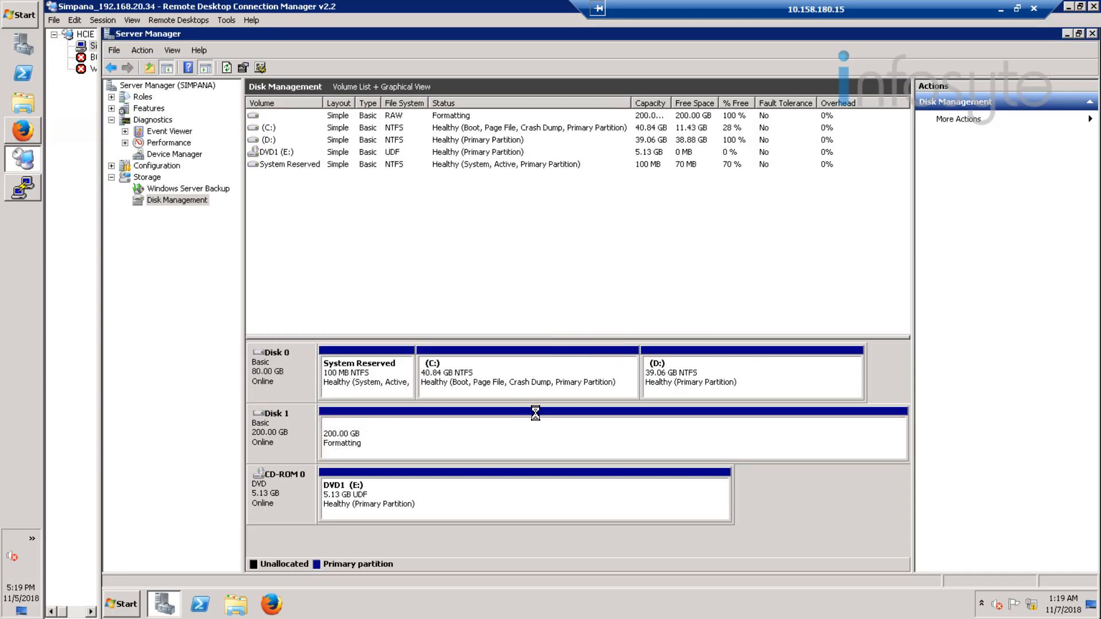
Step: Minimize Server Manager, open CommVault's Process Manager, and review the status of all its services
click(1067, 33)
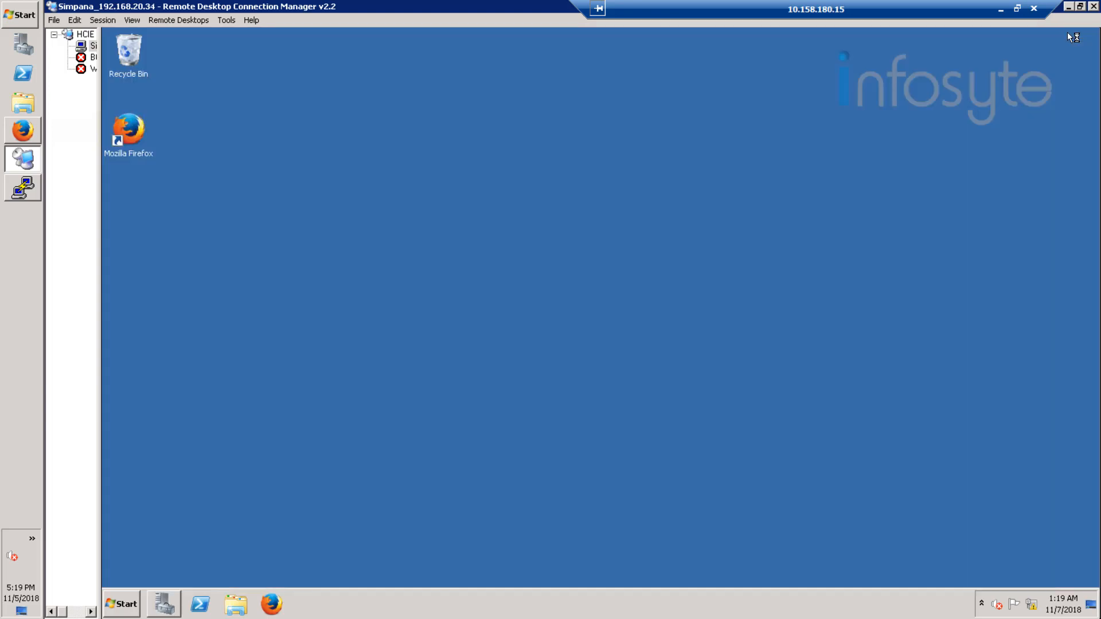
click(121, 605)
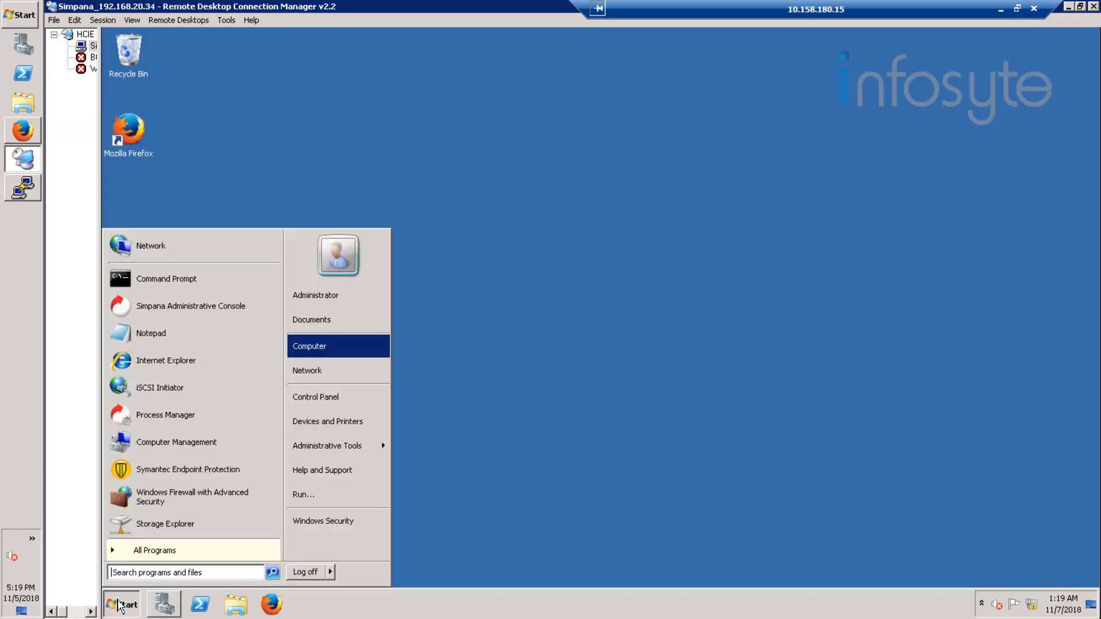
click(160, 551)
click(157, 329)
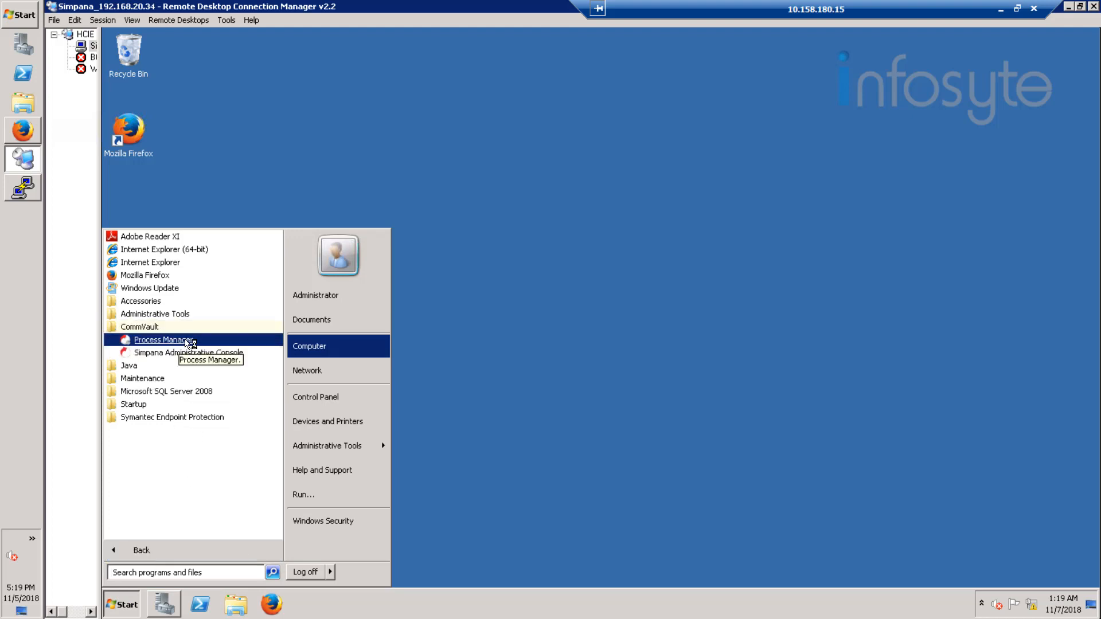
click(186, 342)
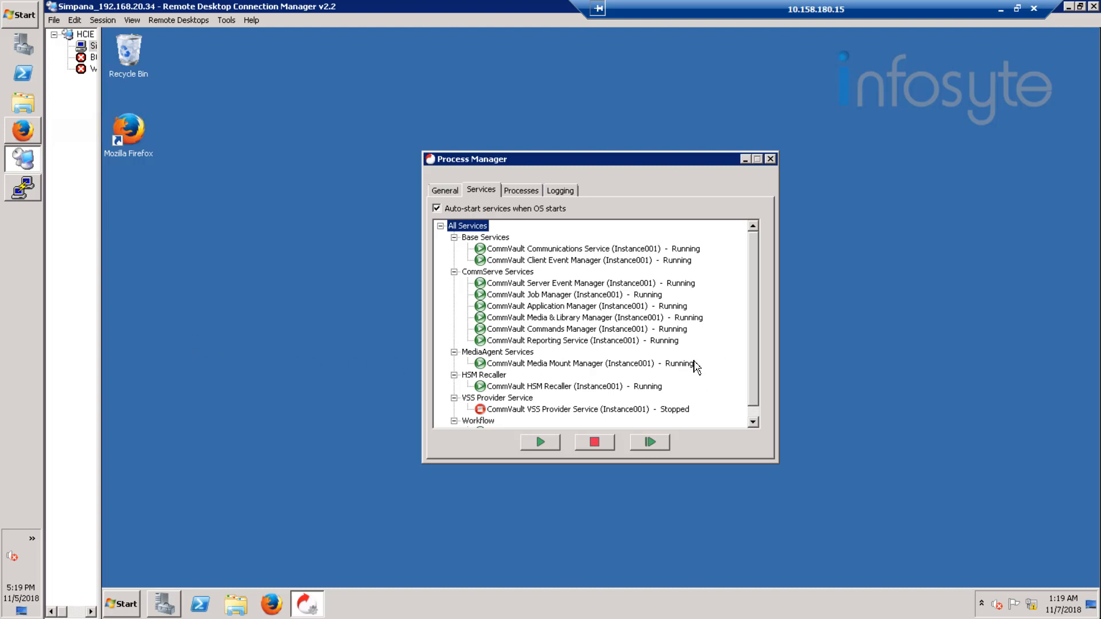
click(753, 421)
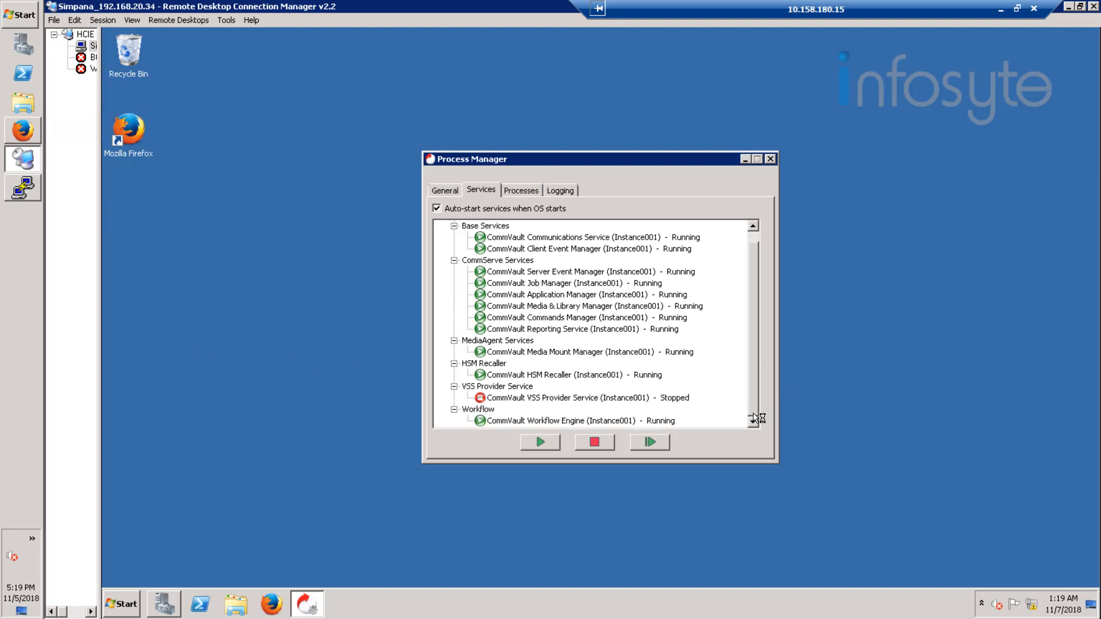
Step: Launch the Simpana Administrative Console, log in to the simpana CommCell as admin with the account password, and dismiss the license reminder
click(124, 603)
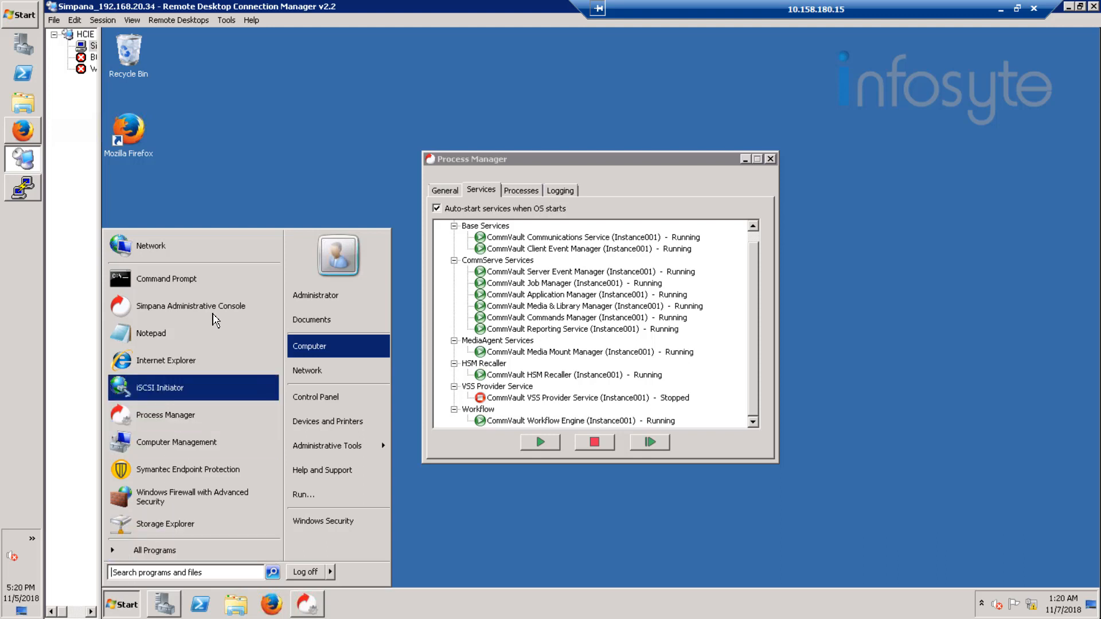
click(213, 312)
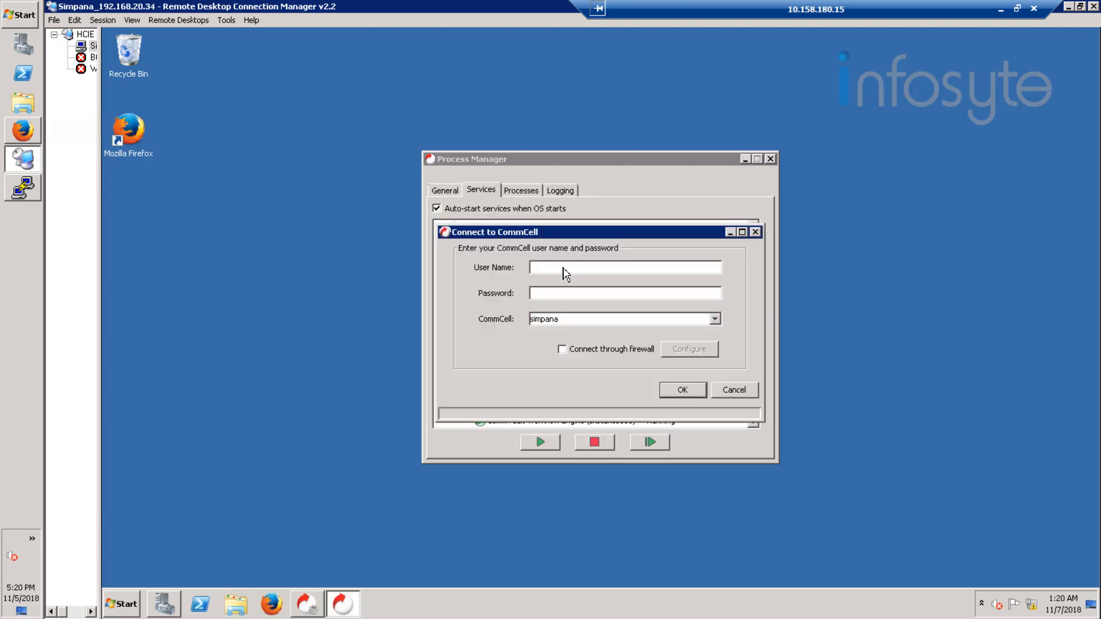
text(admin)
key(Tab)
text(***********)
key(Return)
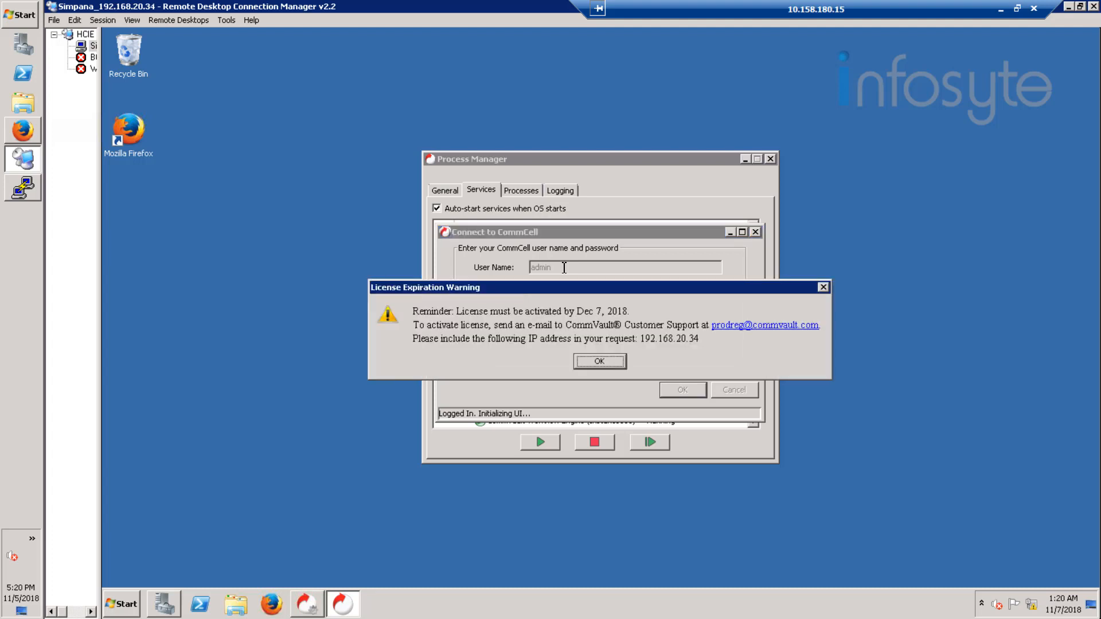
click(594, 361)
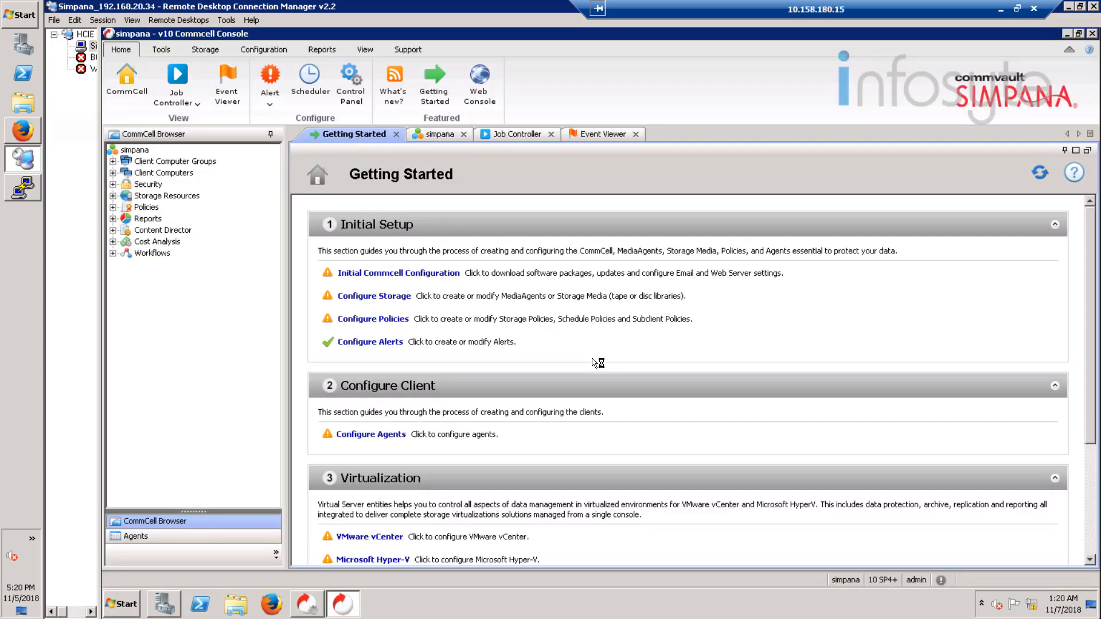
Step: Switch to the B05-Production terminal session and run simpana list to check the running Simpana services
click(23, 184)
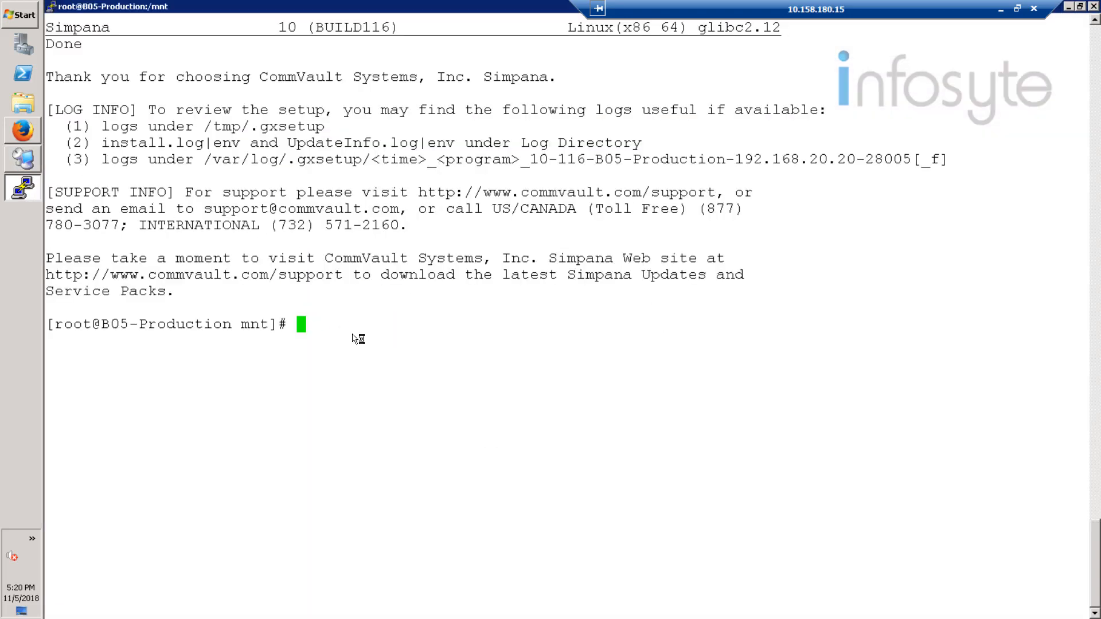
text(simpna)
key(Num_Lock)
key(BackSpace)
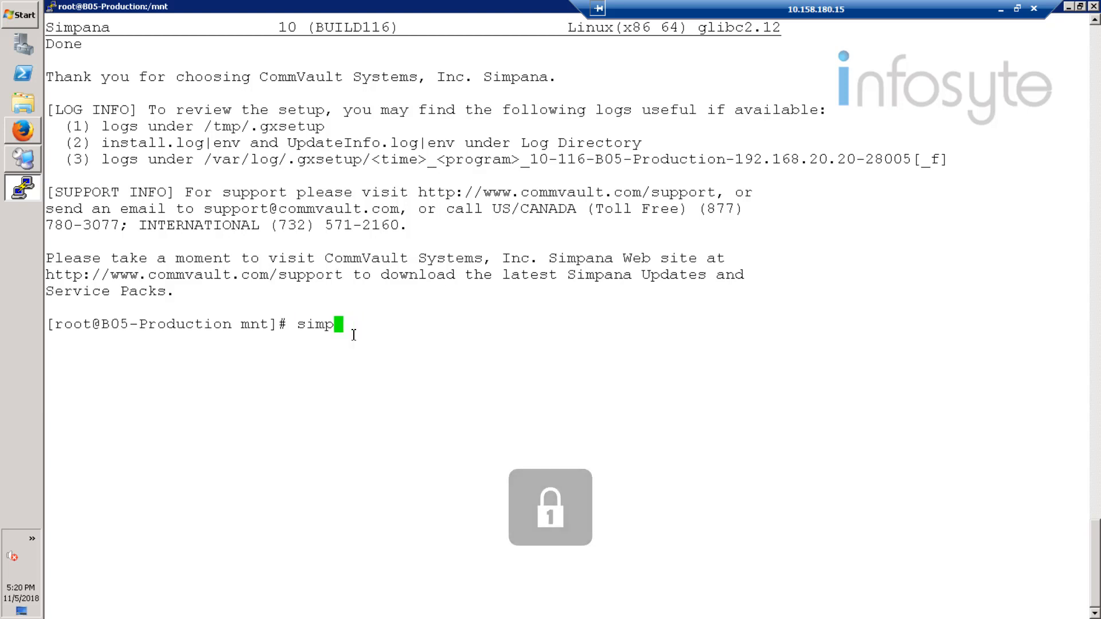
key(Num_Lock)
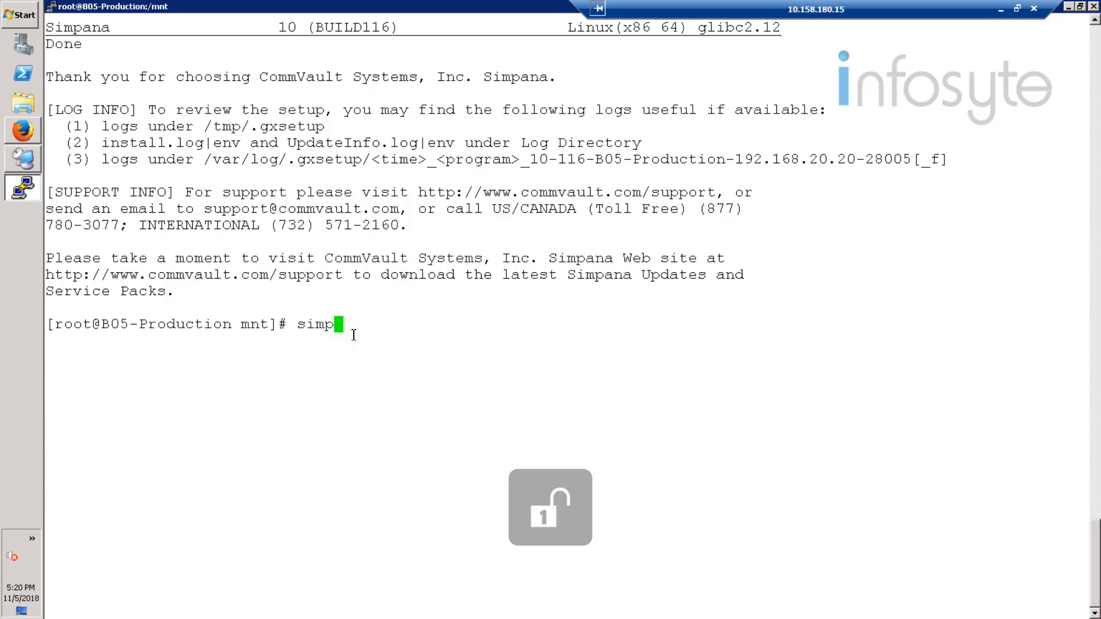
text(ana list)
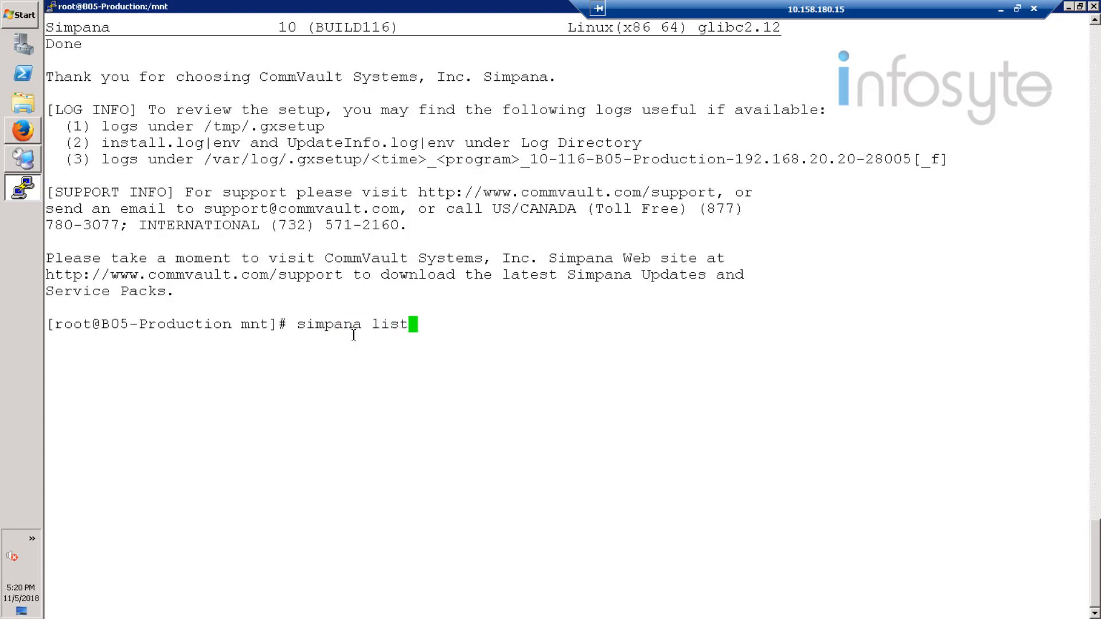
key(Return)
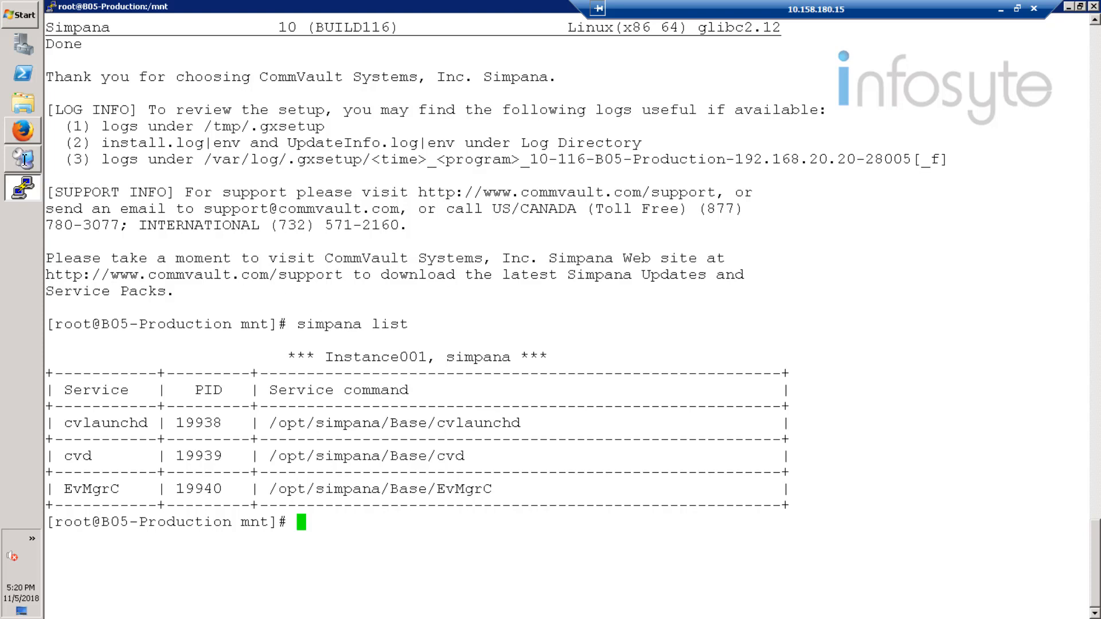
Step: Return to the CommCell Console, run Check Readiness on the simpana client computer, and close the connectivity report
mouse_move(25, 166)
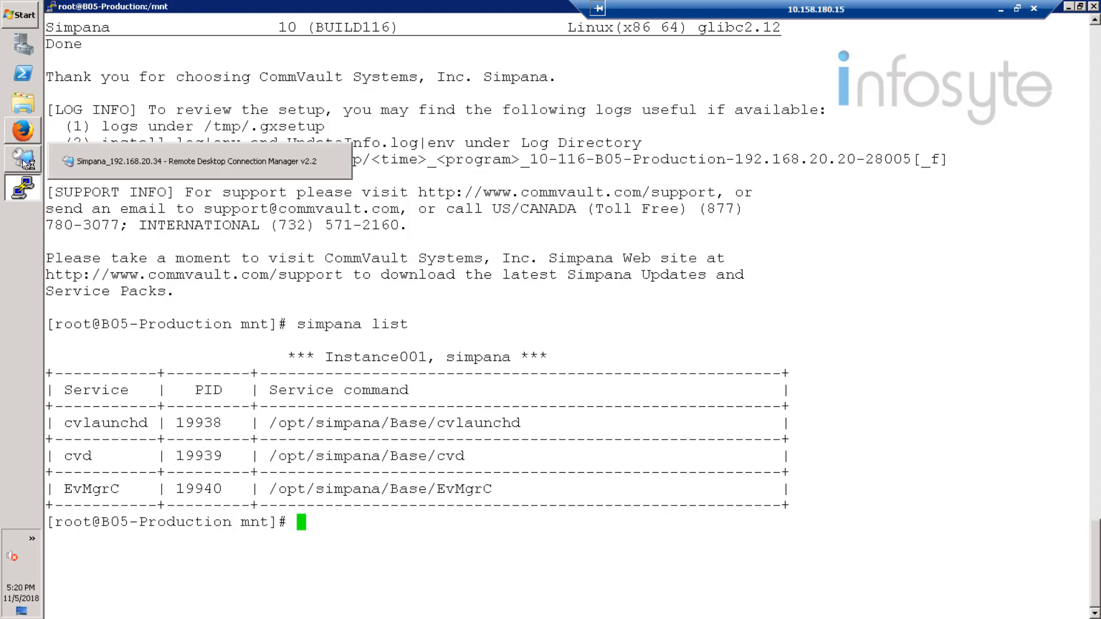
click(25, 166)
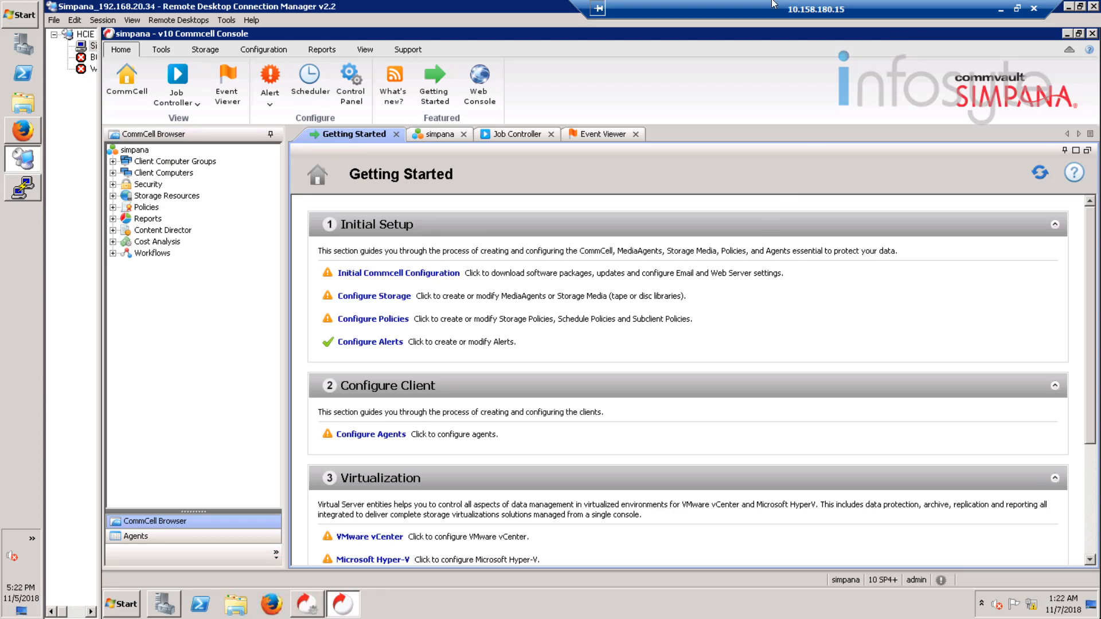
click(113, 174)
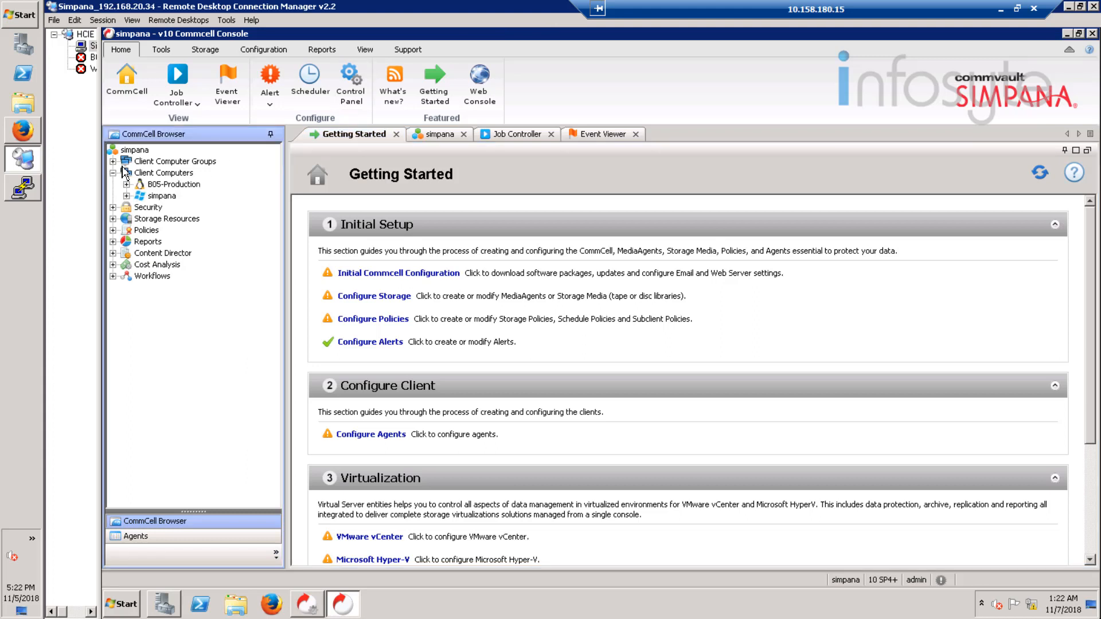
right_click(162, 196)
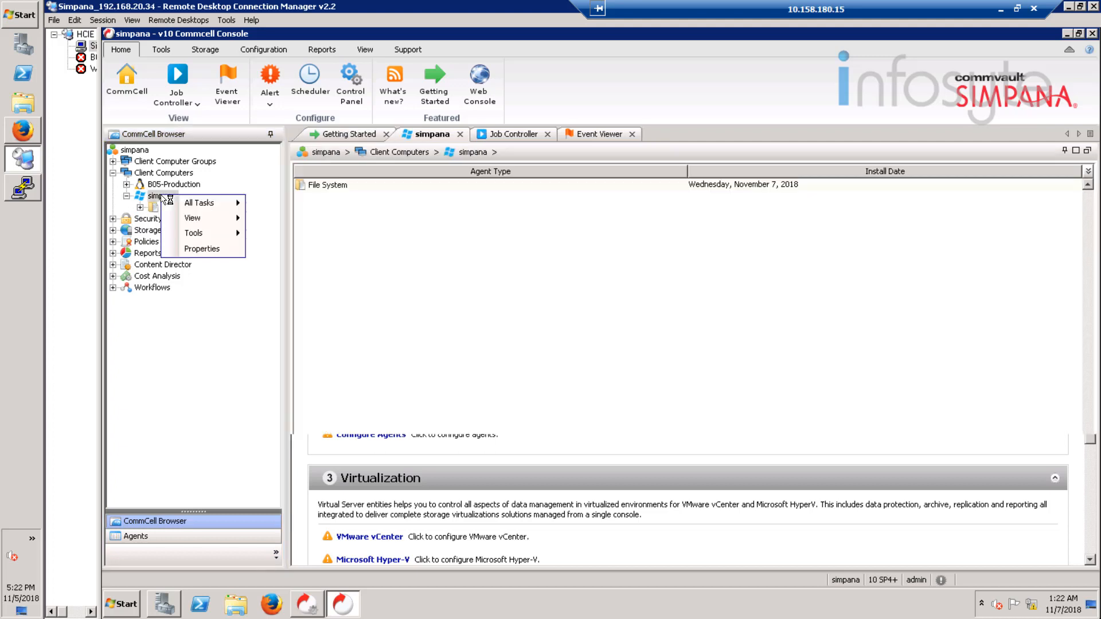
mouse_move(210, 206)
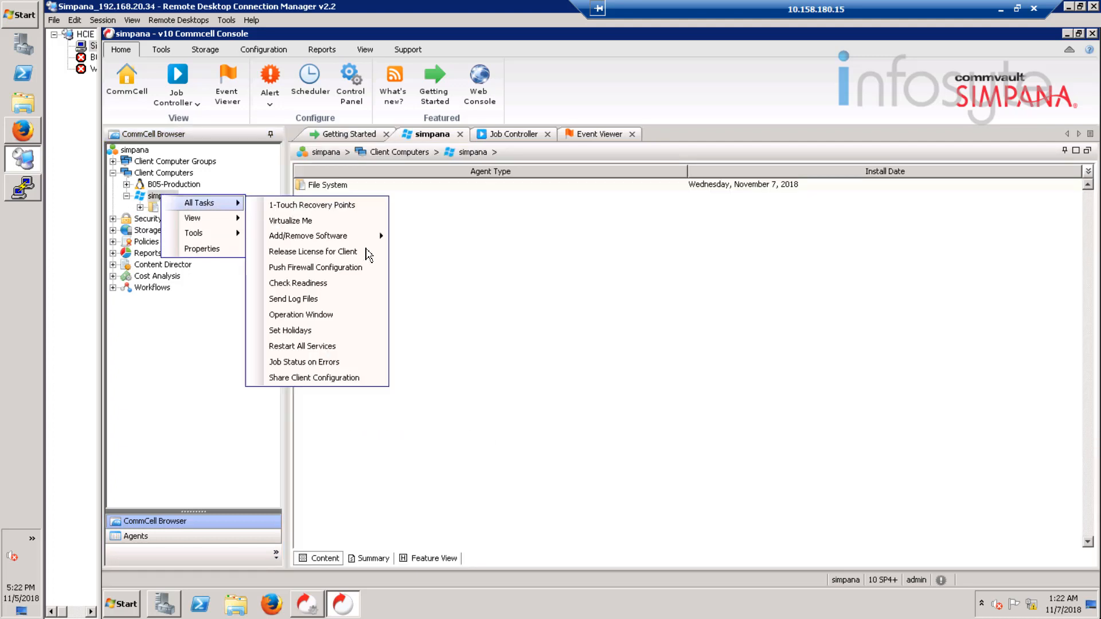
click(324, 285)
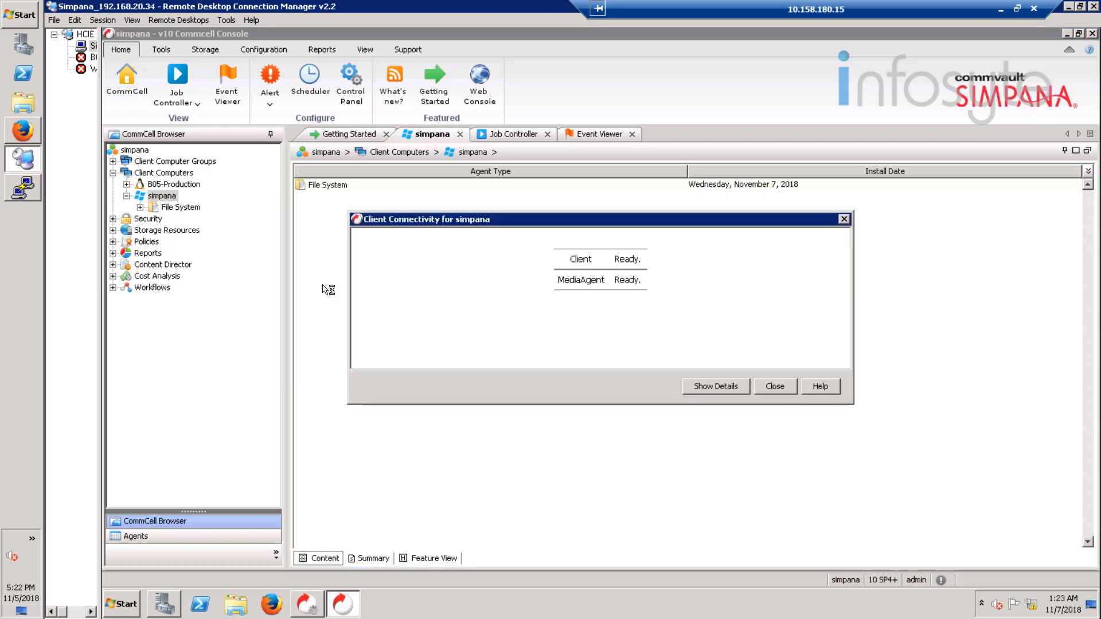
click(777, 387)
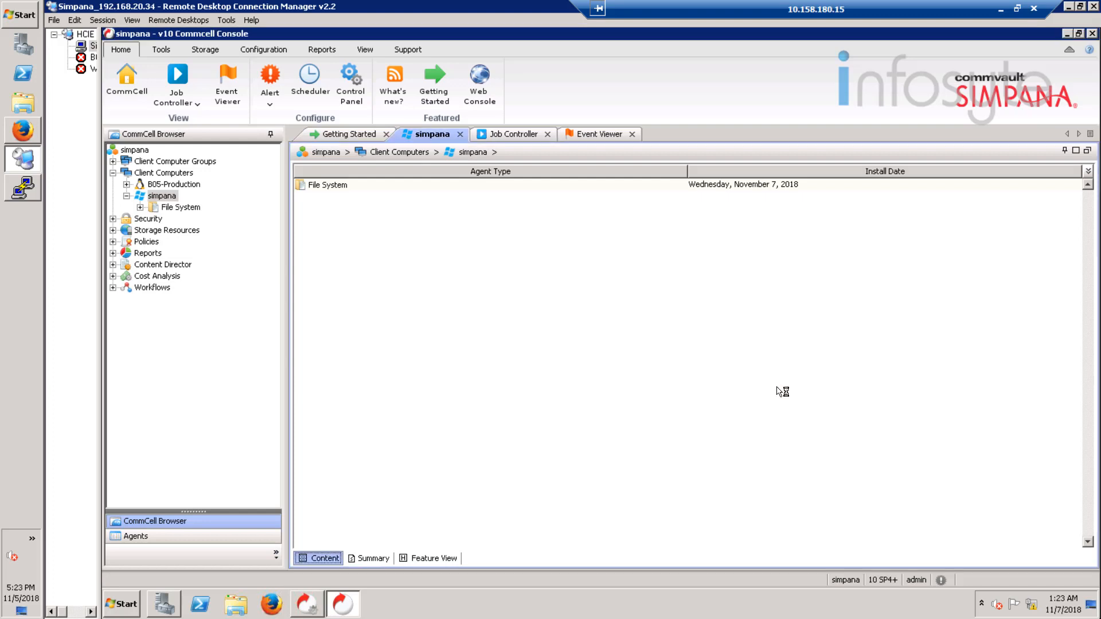
Step: Run Check Readiness on the B05-Production client computer and close the connectivity report
click(187, 184)
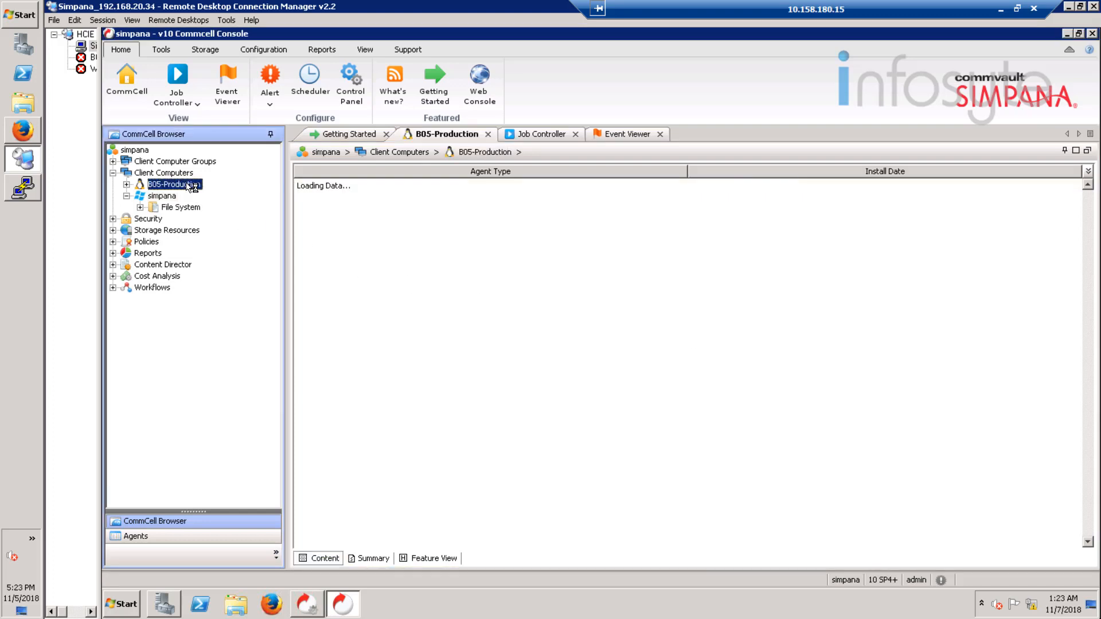
right_click(187, 184)
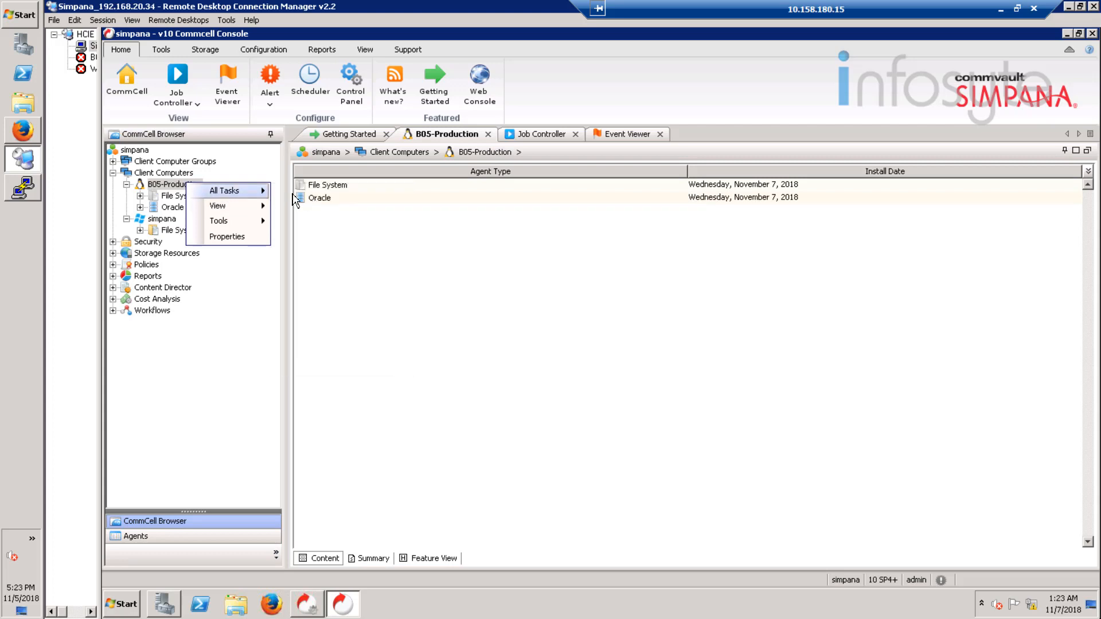
mouse_move(261, 191)
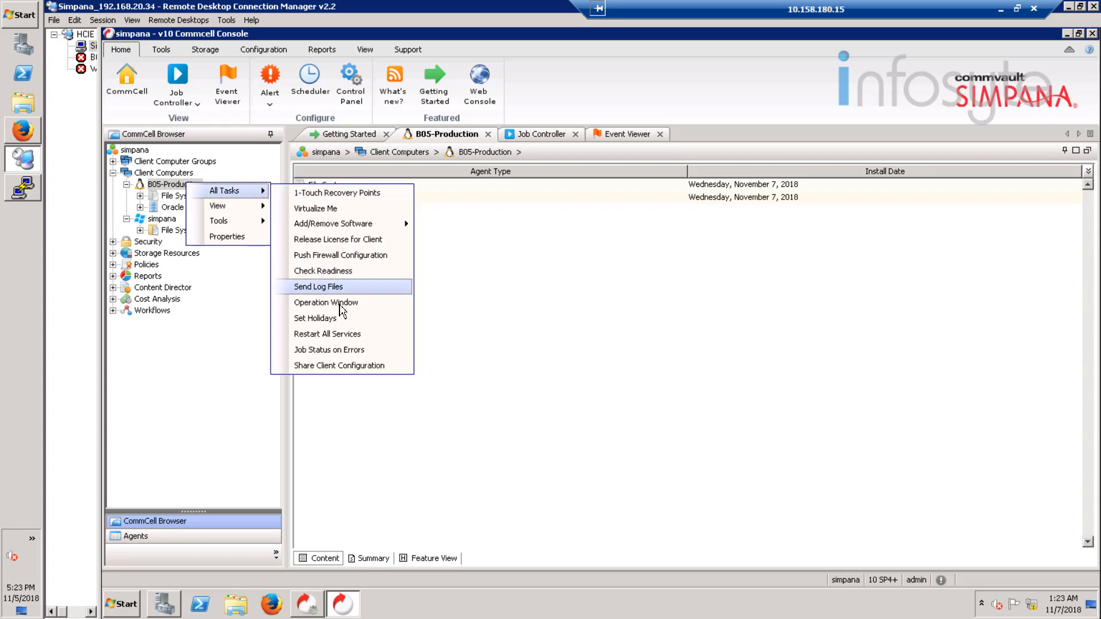
click(336, 275)
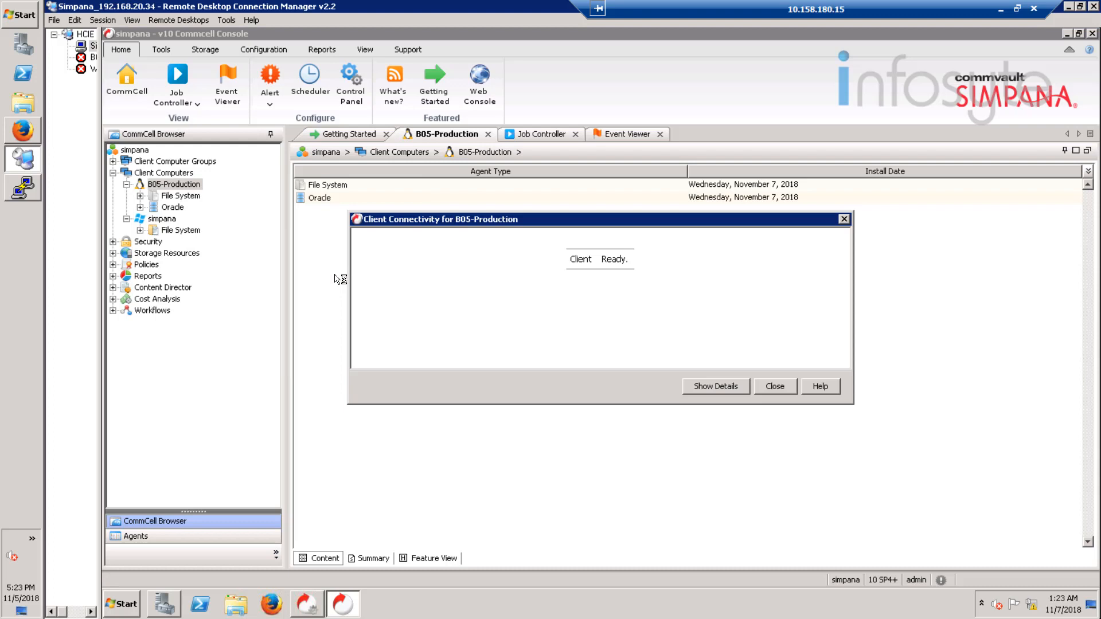
click(774, 388)
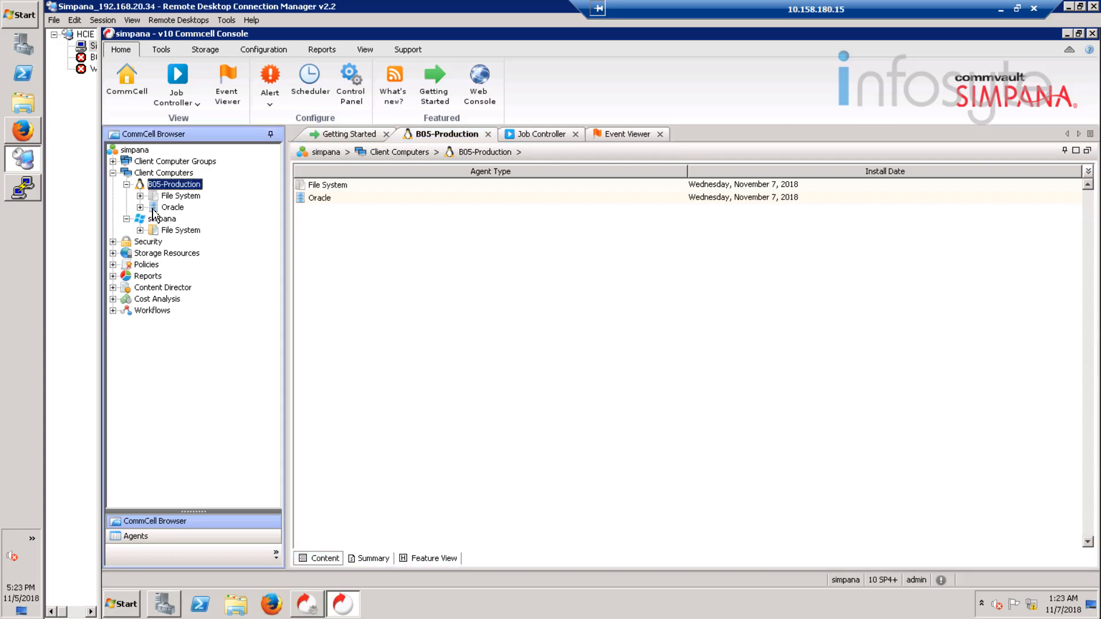
Step: Discover the Oracle instances on B05-Production's Oracle agent, confirming the discovery
click(172, 208)
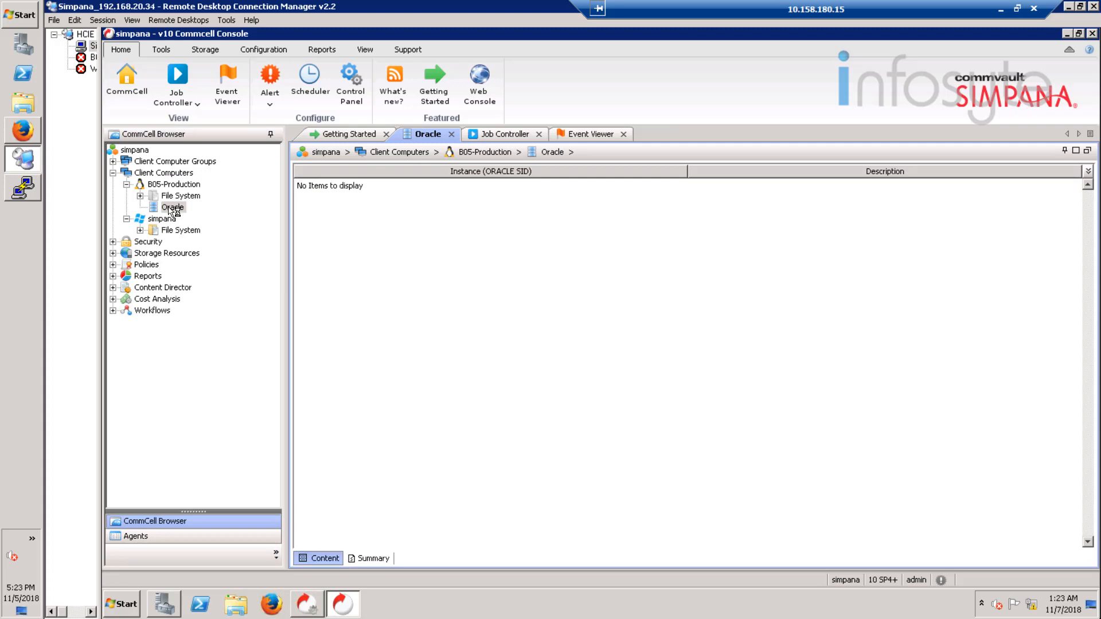
right_click(171, 210)
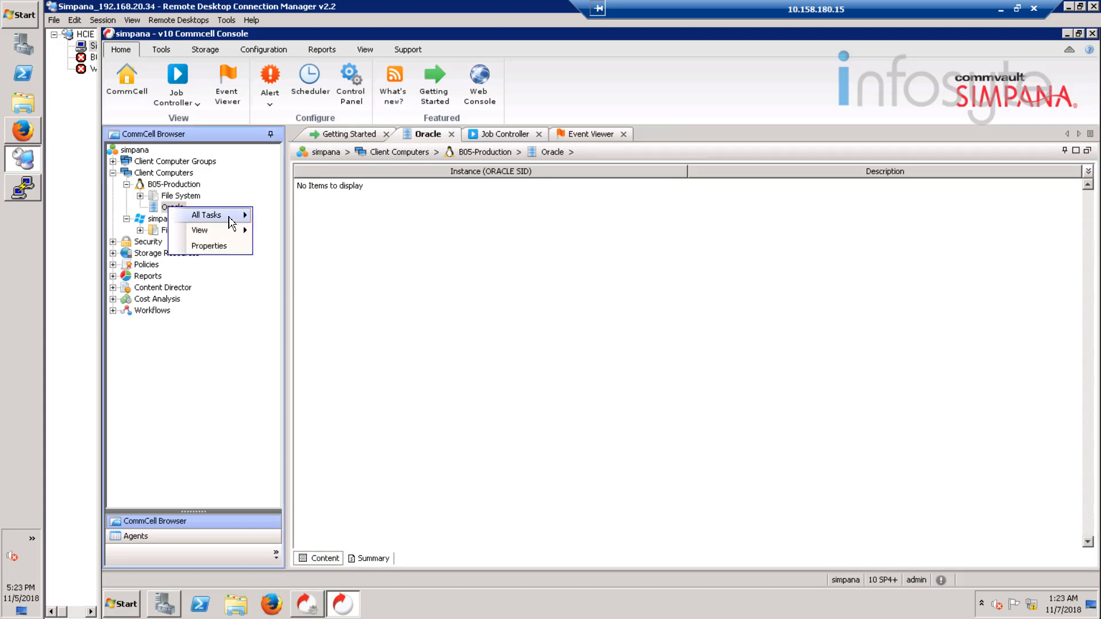
mouse_move(230, 223)
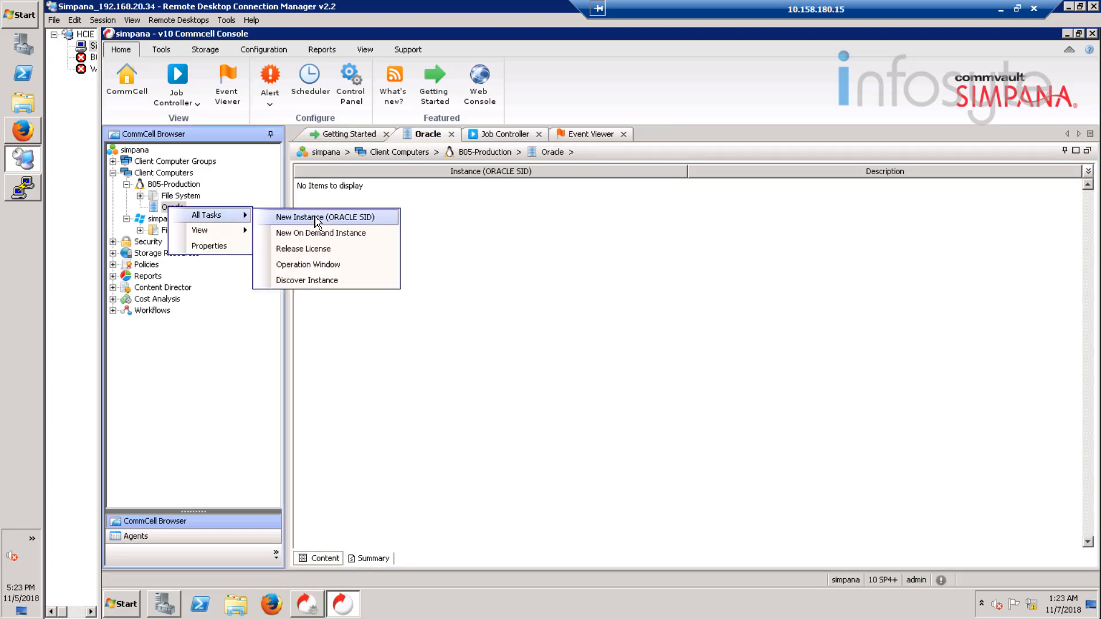
click(324, 280)
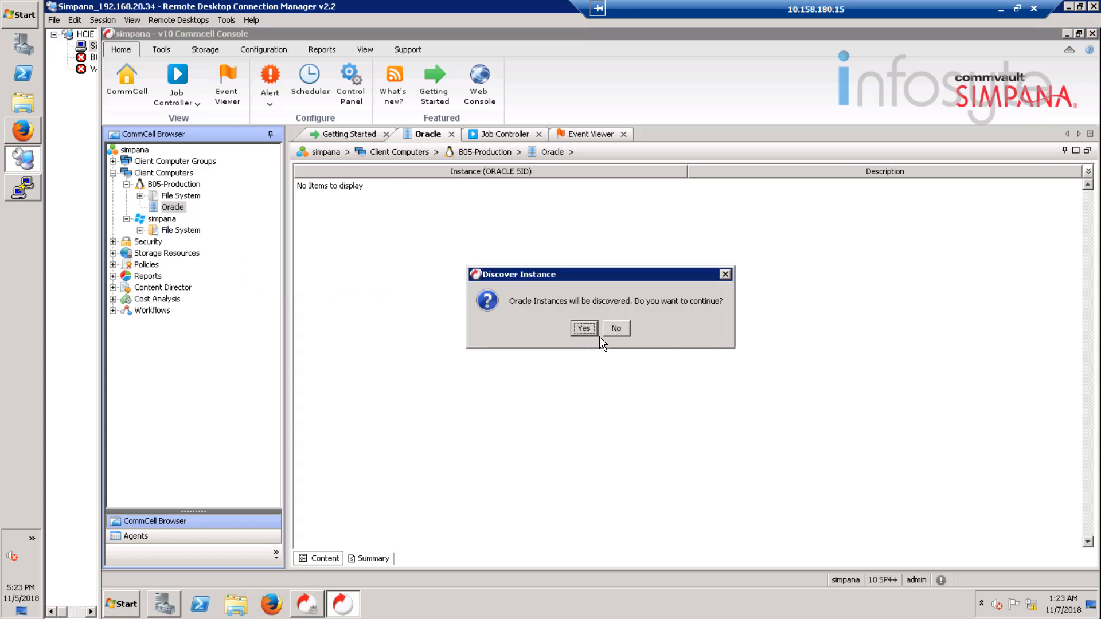
click(590, 335)
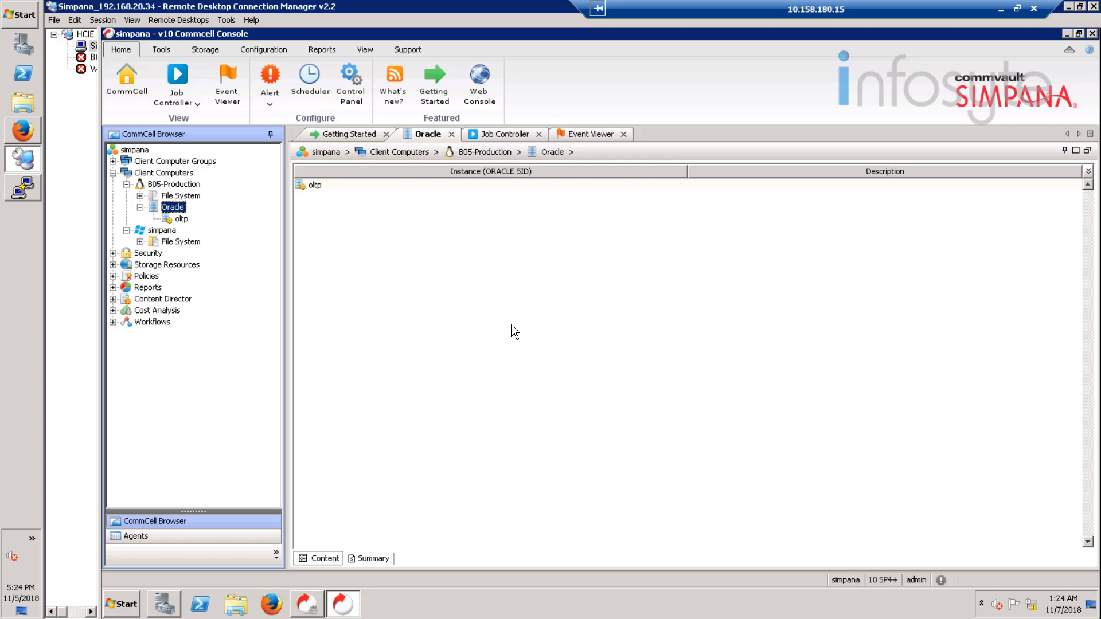
Step: Start adding a disk library under the storage resources' Libraries and name it Disk_Array
click(113, 264)
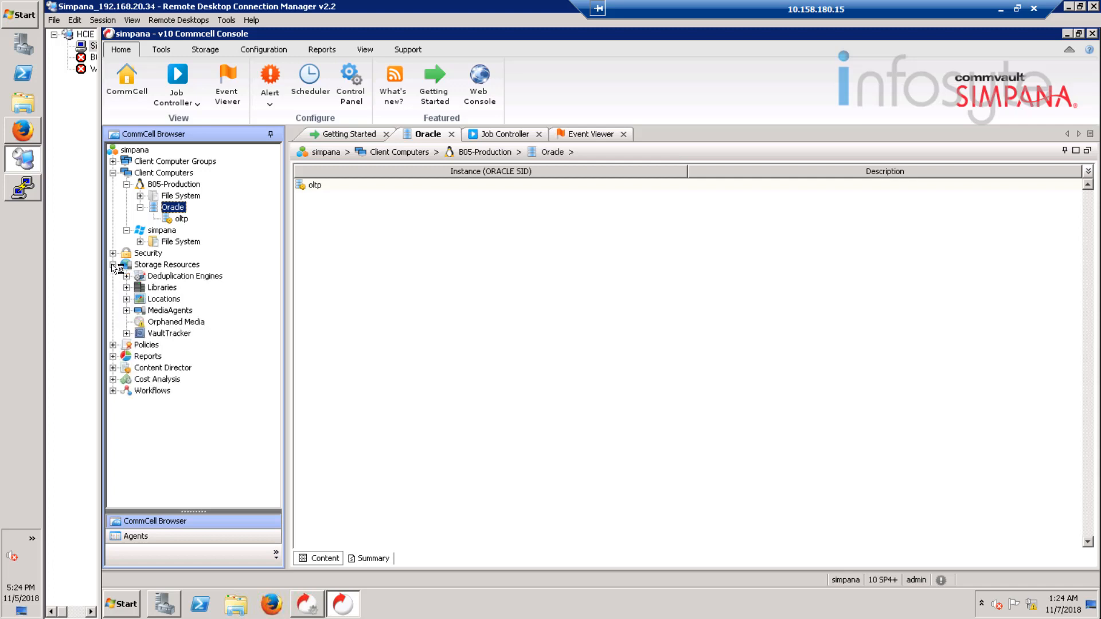
click(172, 290)
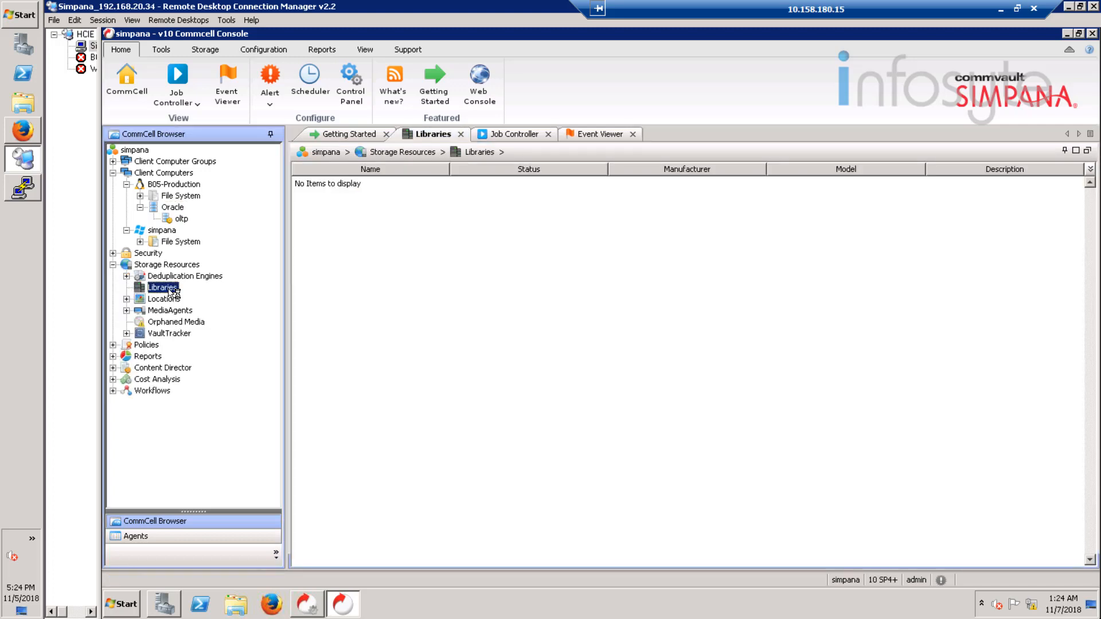
right_click(175, 294)
mouse_move(248, 297)
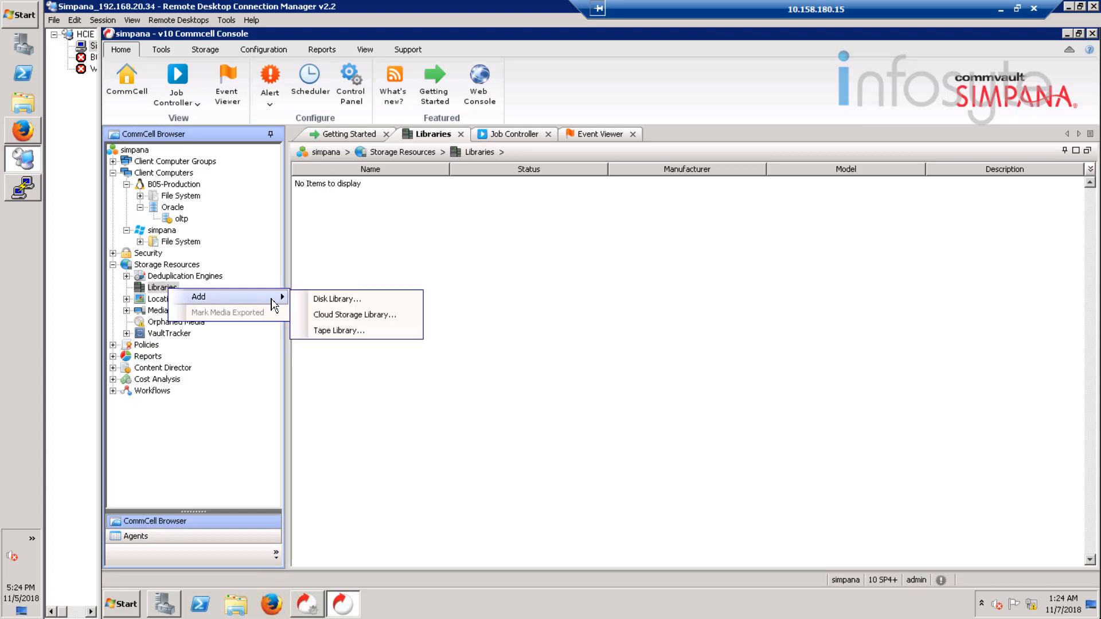
click(351, 300)
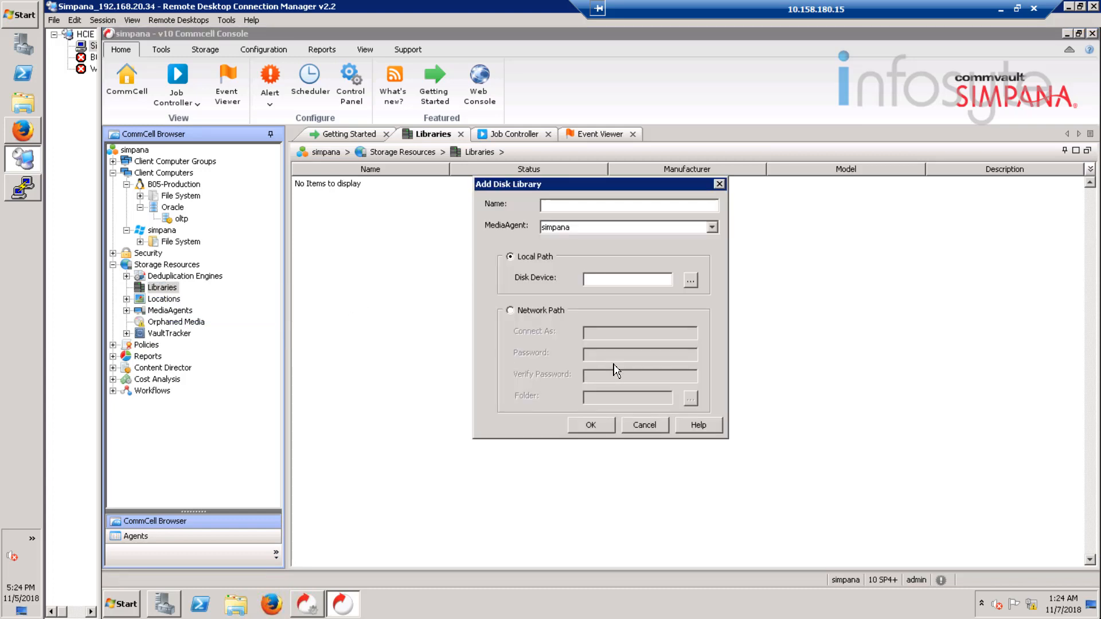
click(594, 207)
text(Disk_ARray)
click(568, 205)
key(Delete)
text(r)
Step: Set the disk library's local disk device to F:\ on the simpana MediaAgent and create the library
click(691, 281)
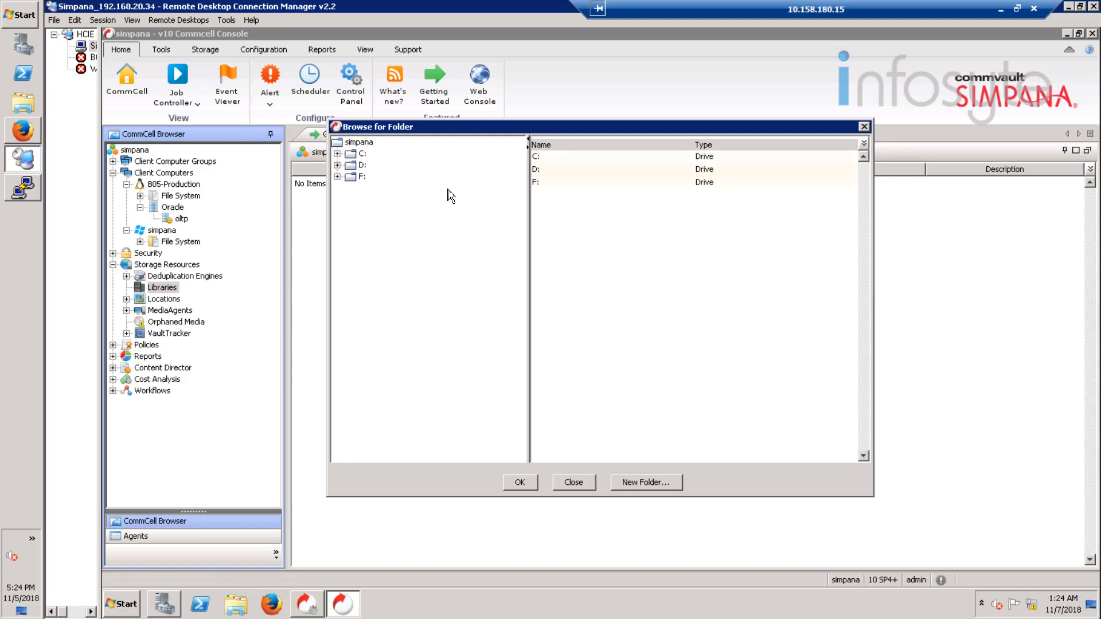
click(356, 177)
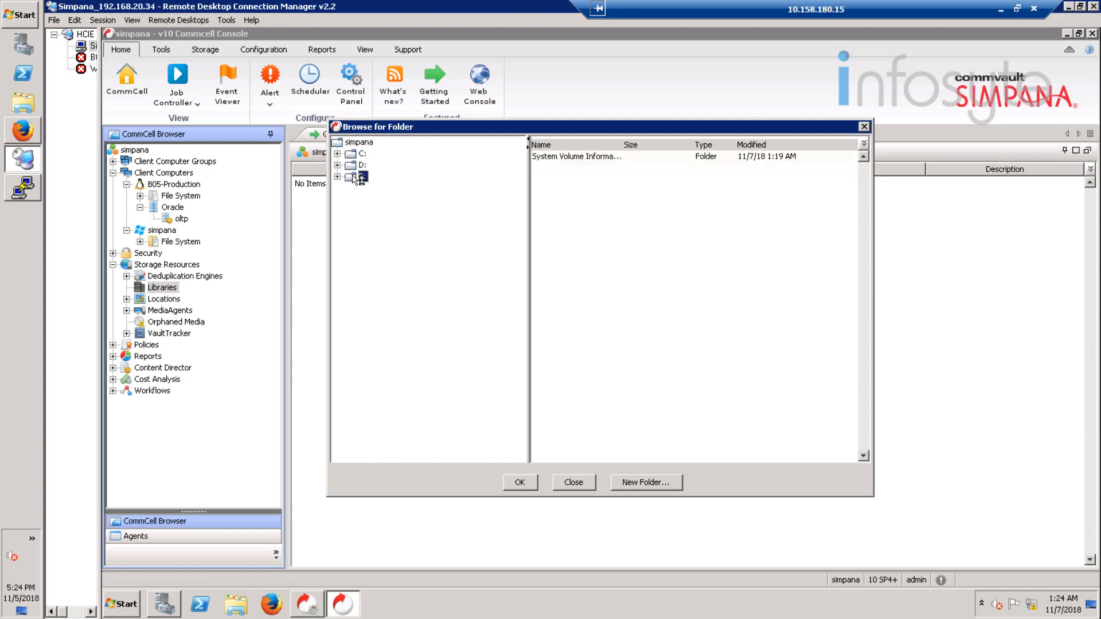
click(519, 483)
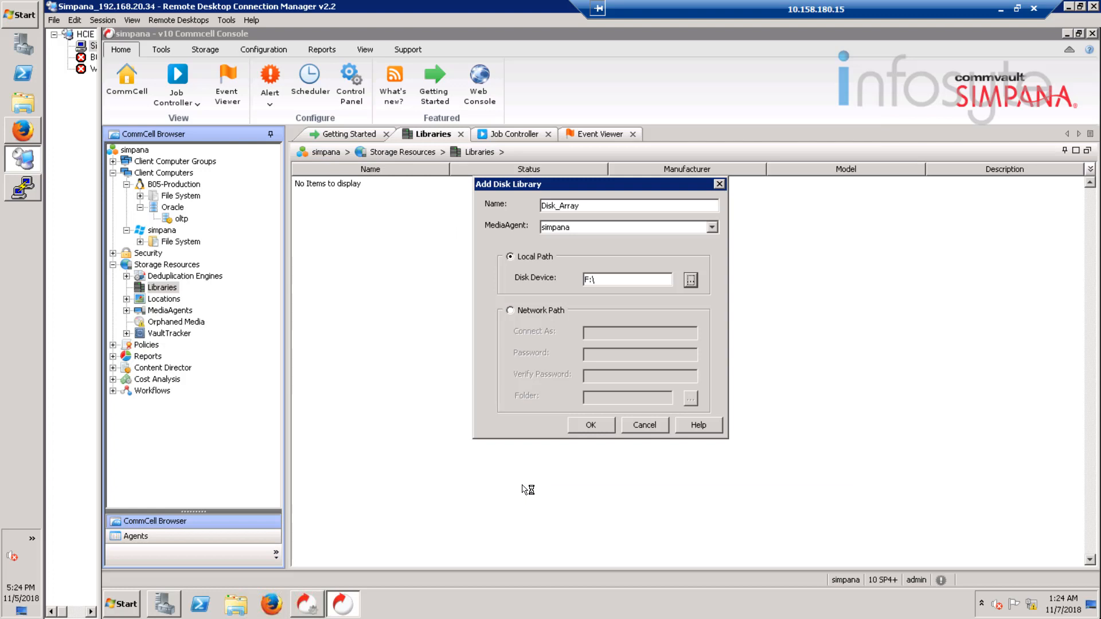
click(591, 426)
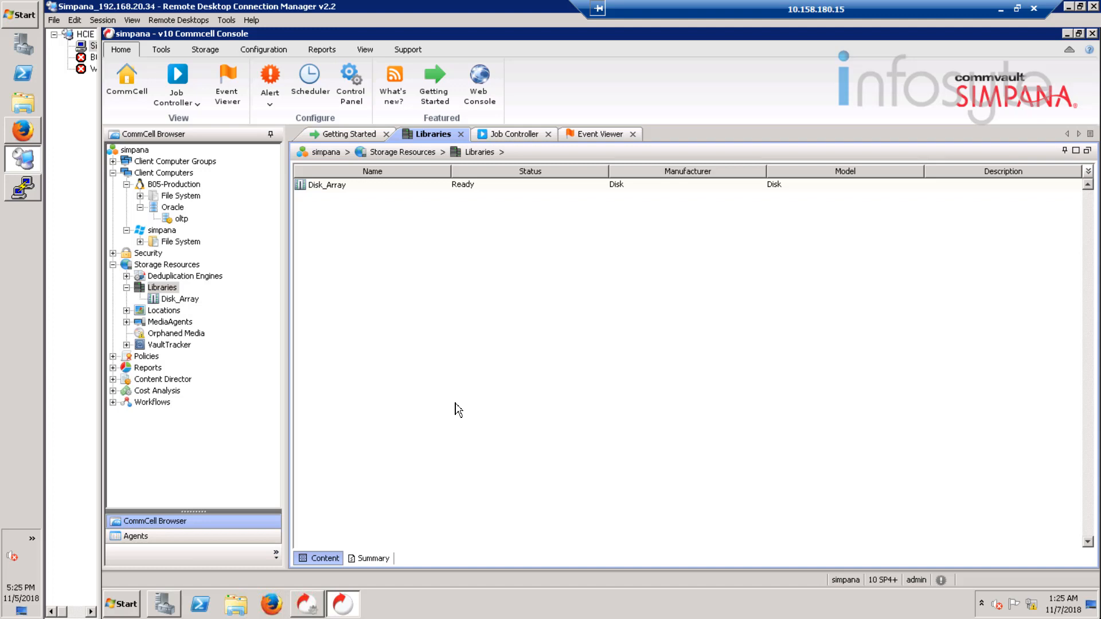
Step: Start a new Data Protection and Archiving storage policy named Oracle_Backup
click(113, 356)
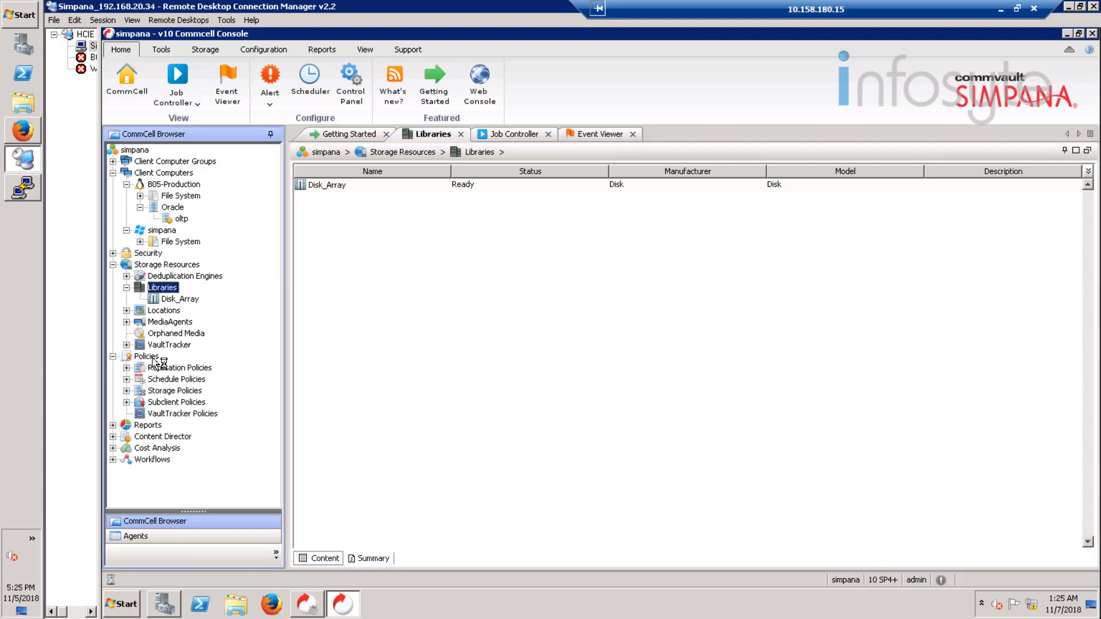
click(184, 392)
right_click(185, 392)
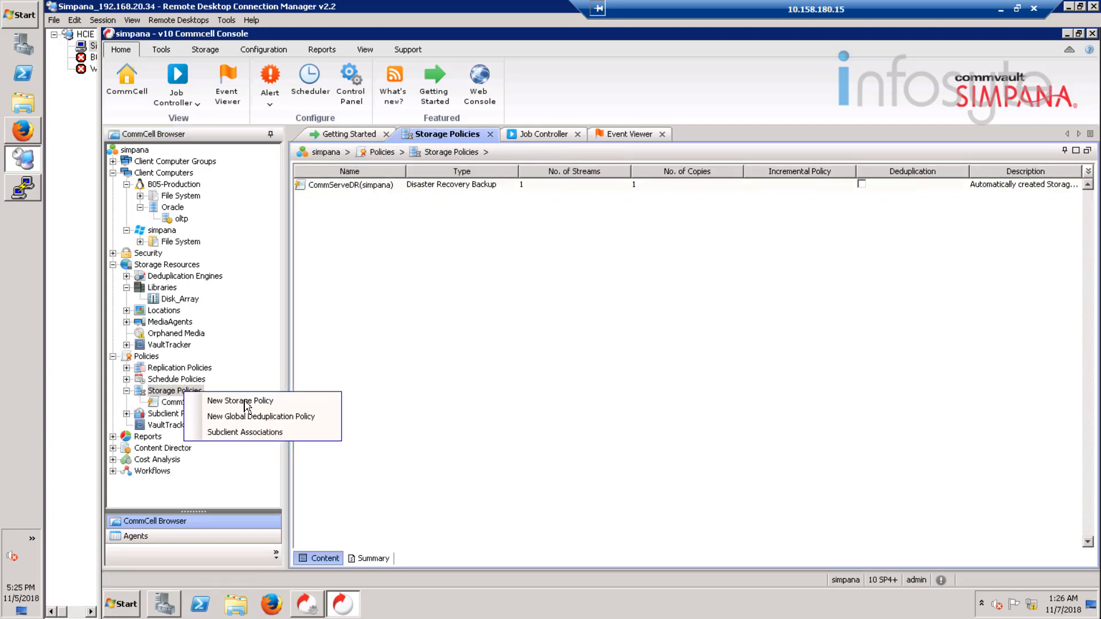
click(274, 403)
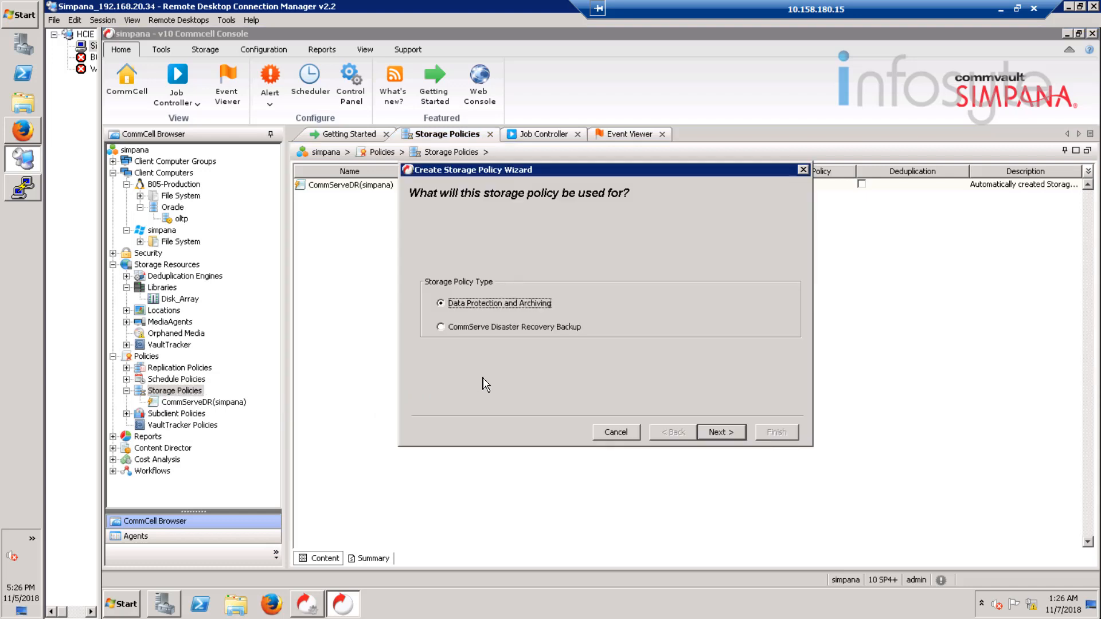
click(726, 434)
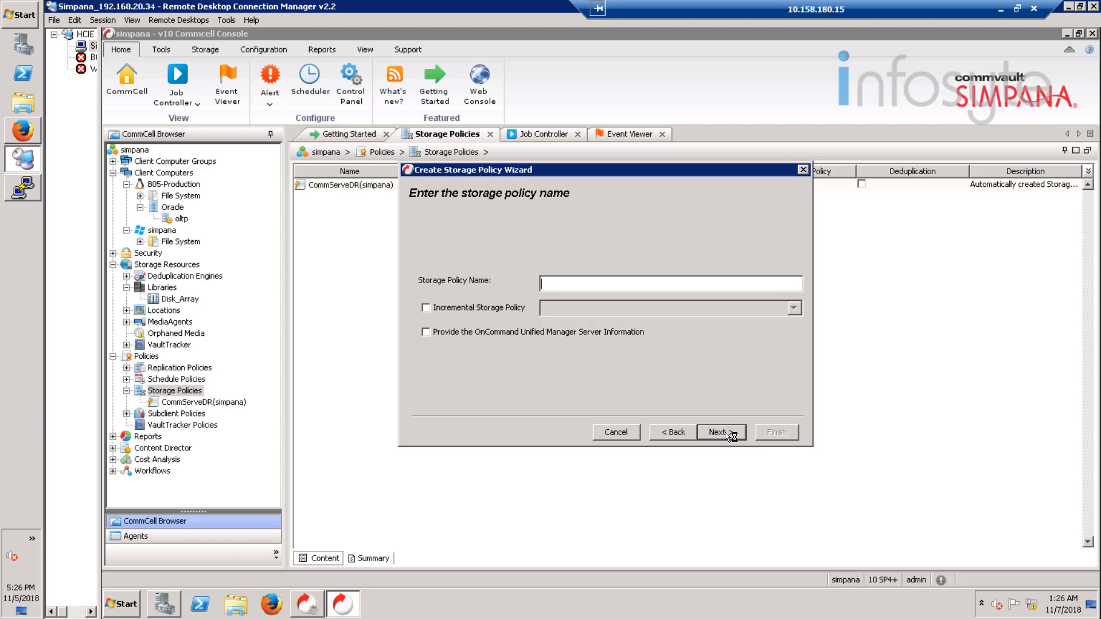
text(Oracle_Backup)
click(723, 433)
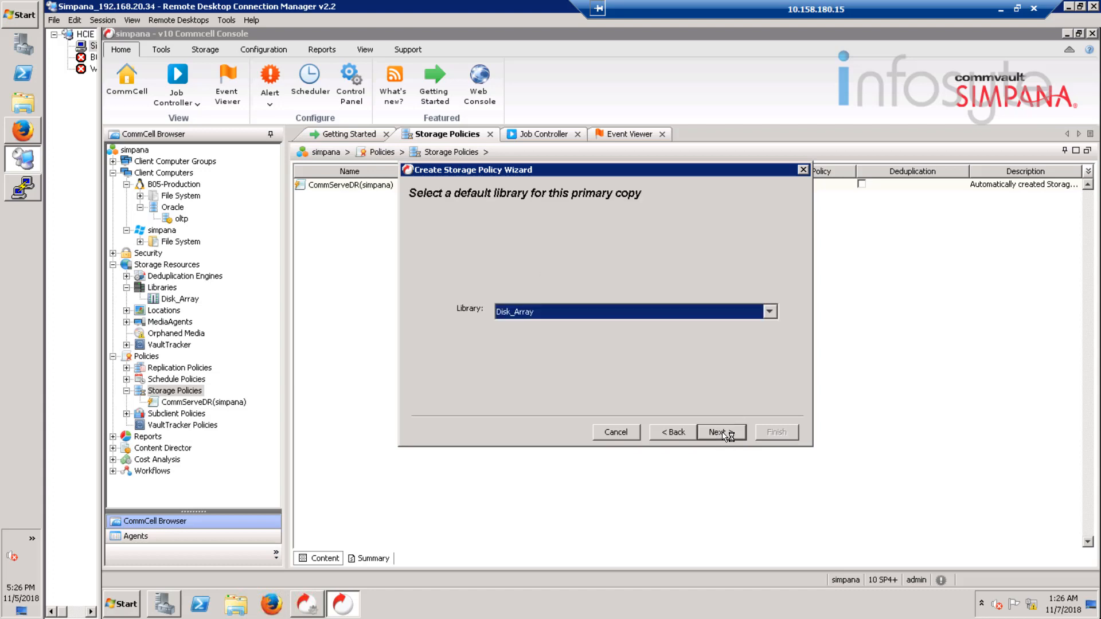
Step: Accept library Disk_Array, MediaAgent simpana, 50 device streams, infinite retention and client-side deduplication for the policy's primary copy
click(722, 433)
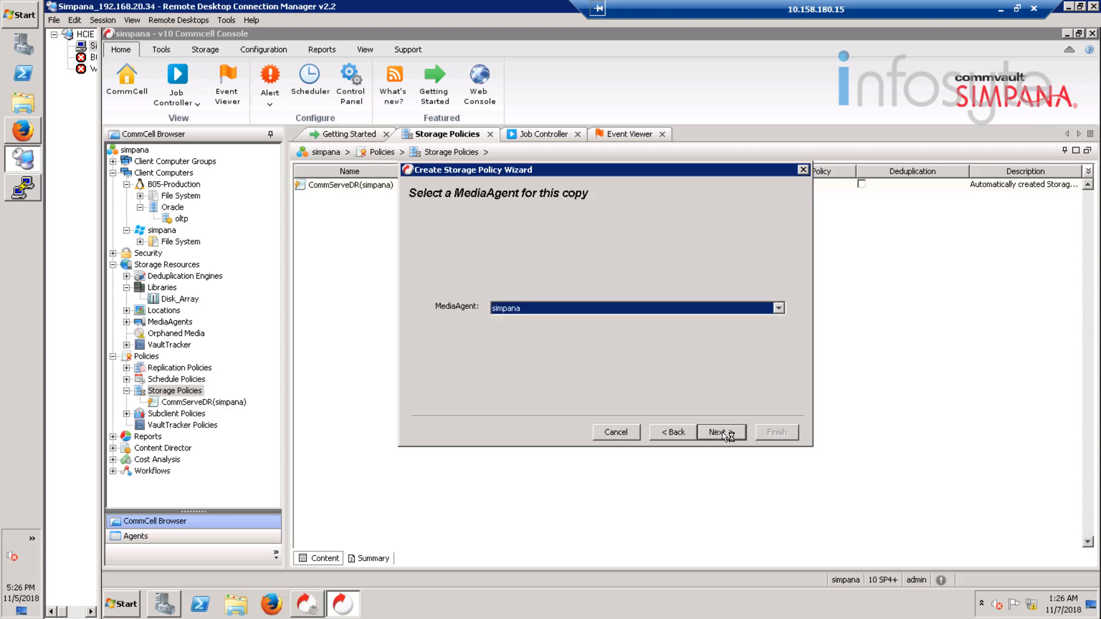
click(721, 433)
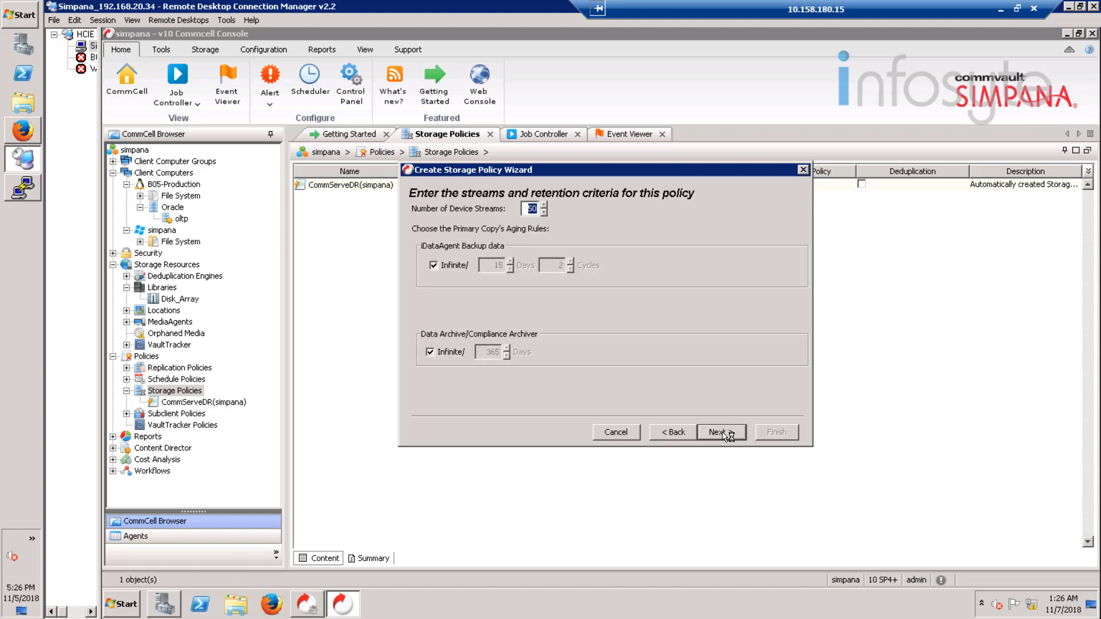
click(721, 432)
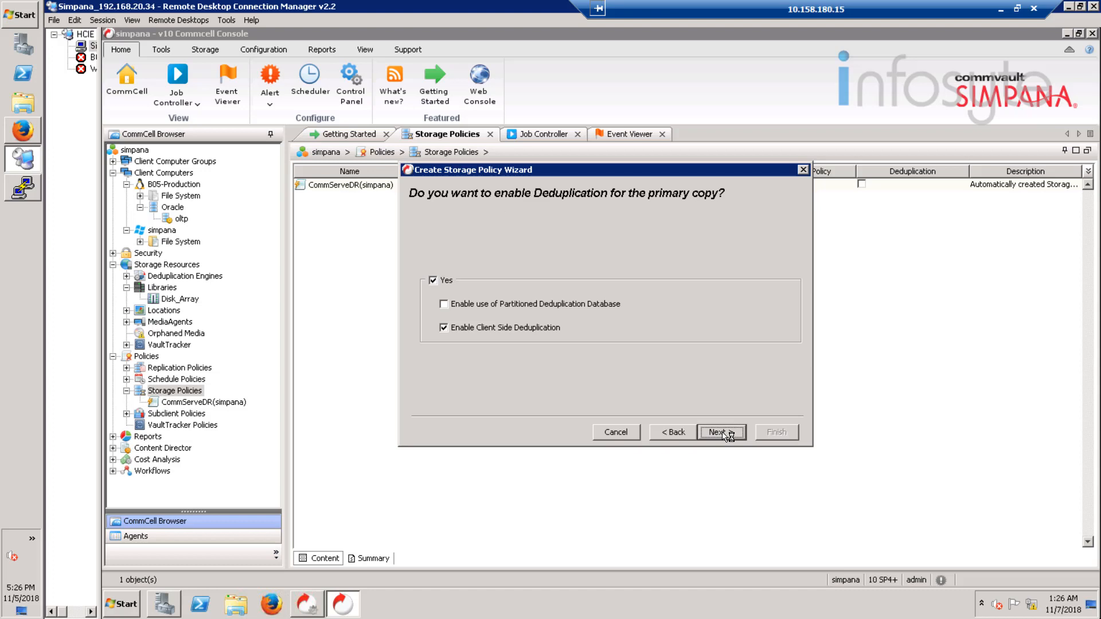
click(722, 433)
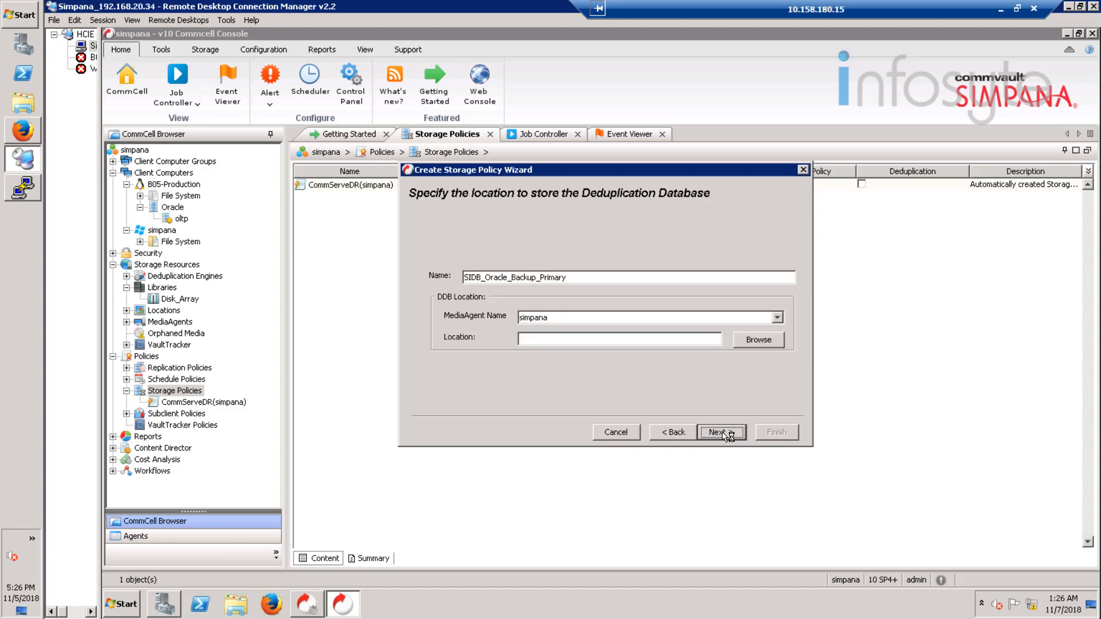
Step: Set the deduplication database location to F:\ and finish creating the storage policy
click(755, 343)
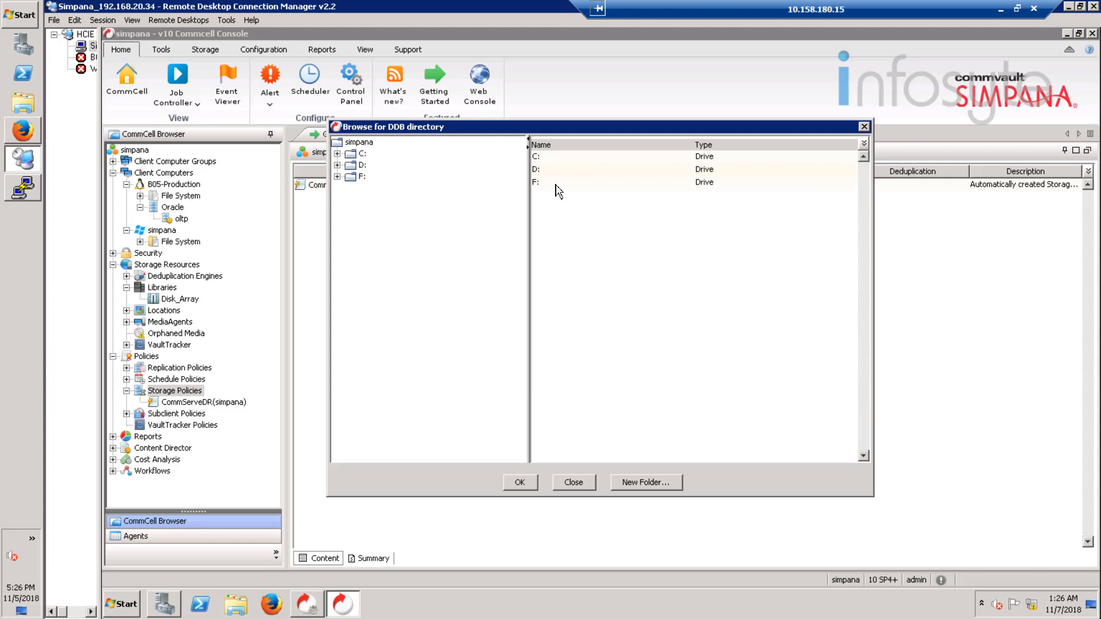
click(556, 185)
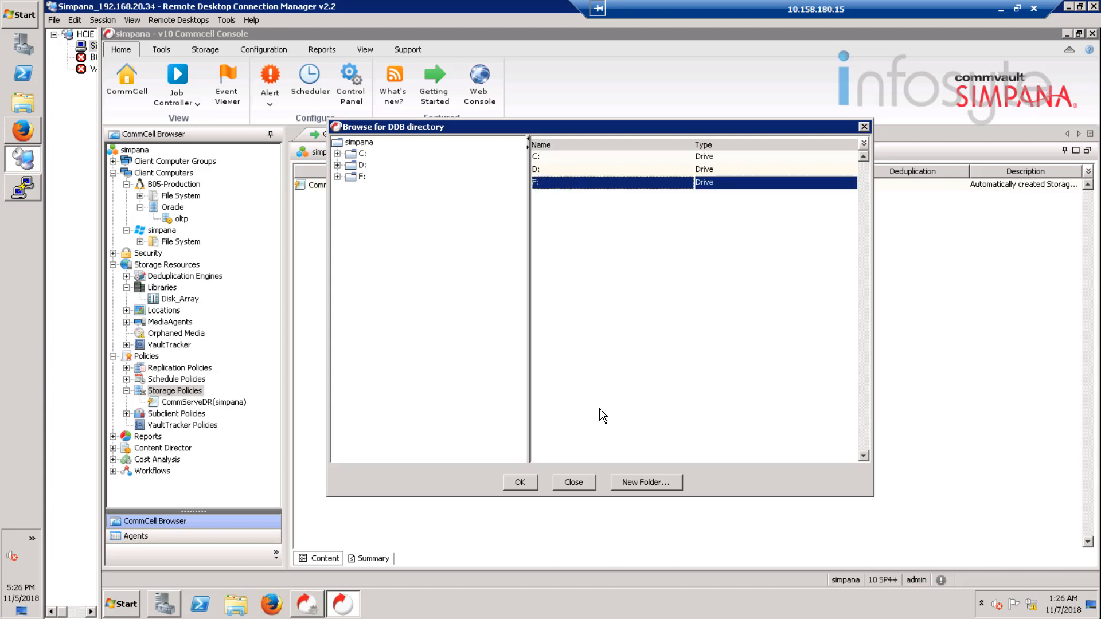
click(520, 483)
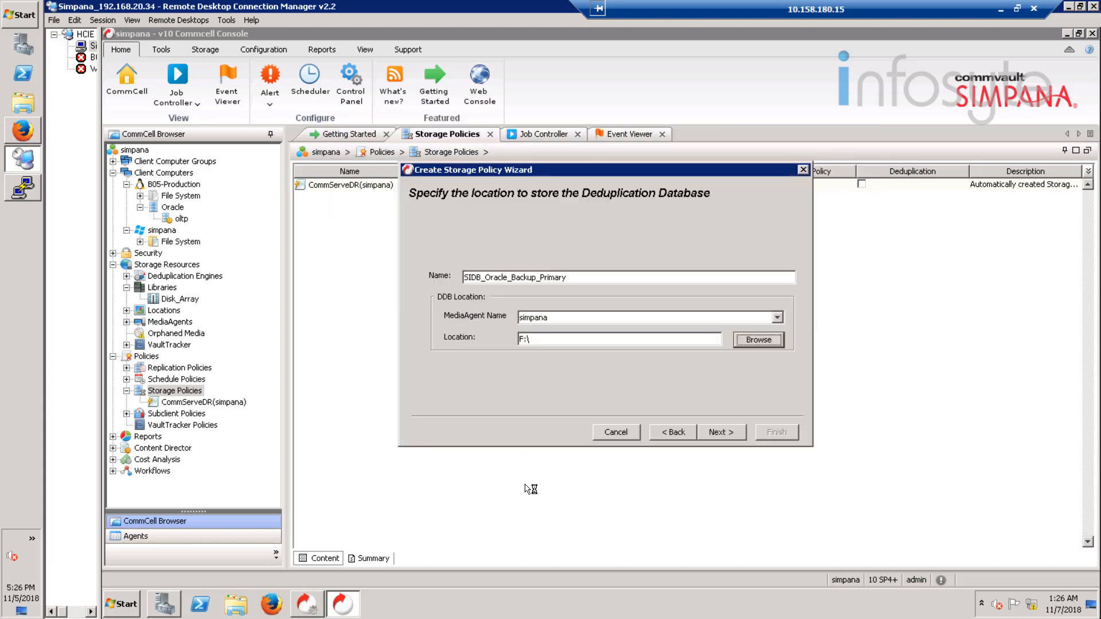
click(722, 433)
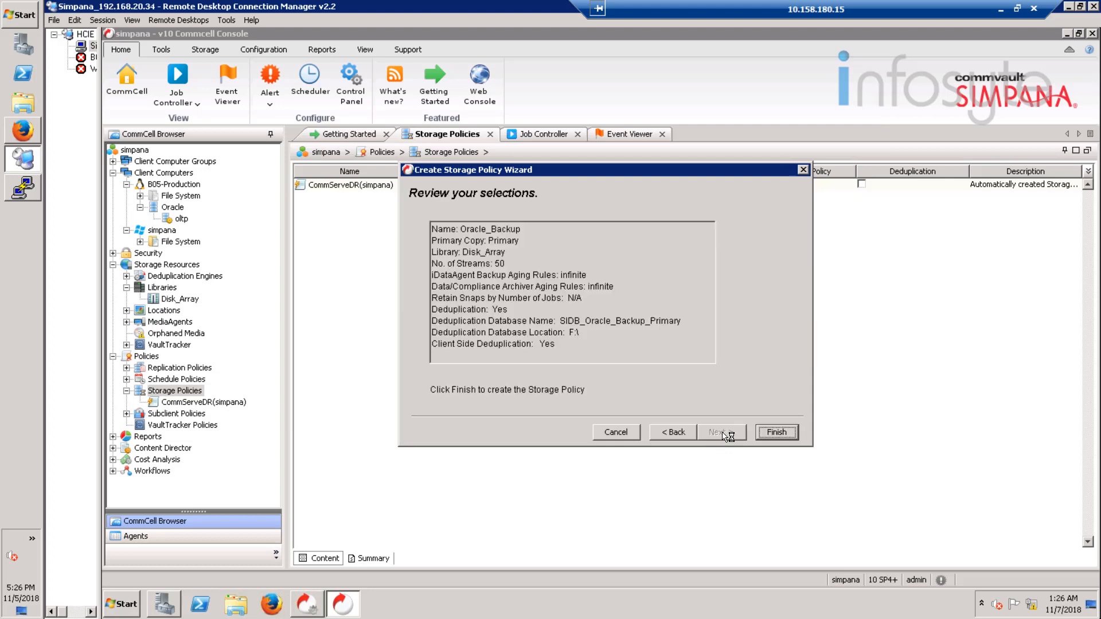
click(787, 437)
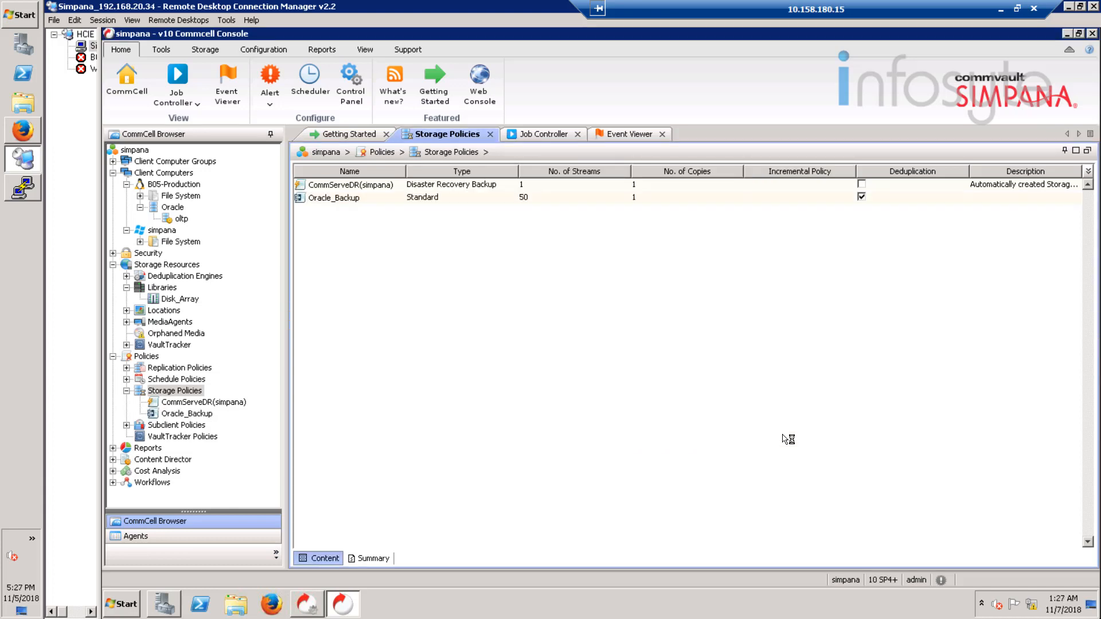
Step: Start a new Data Protection schedule policy named Oracle with the agent type Oracle Database
click(158, 381)
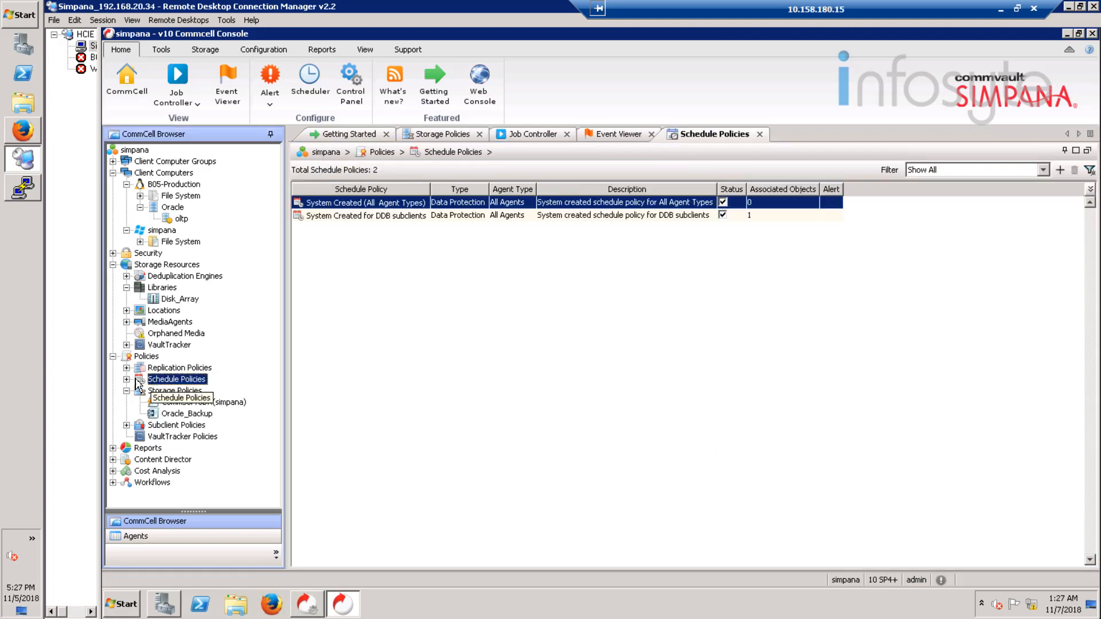
right_click(173, 380)
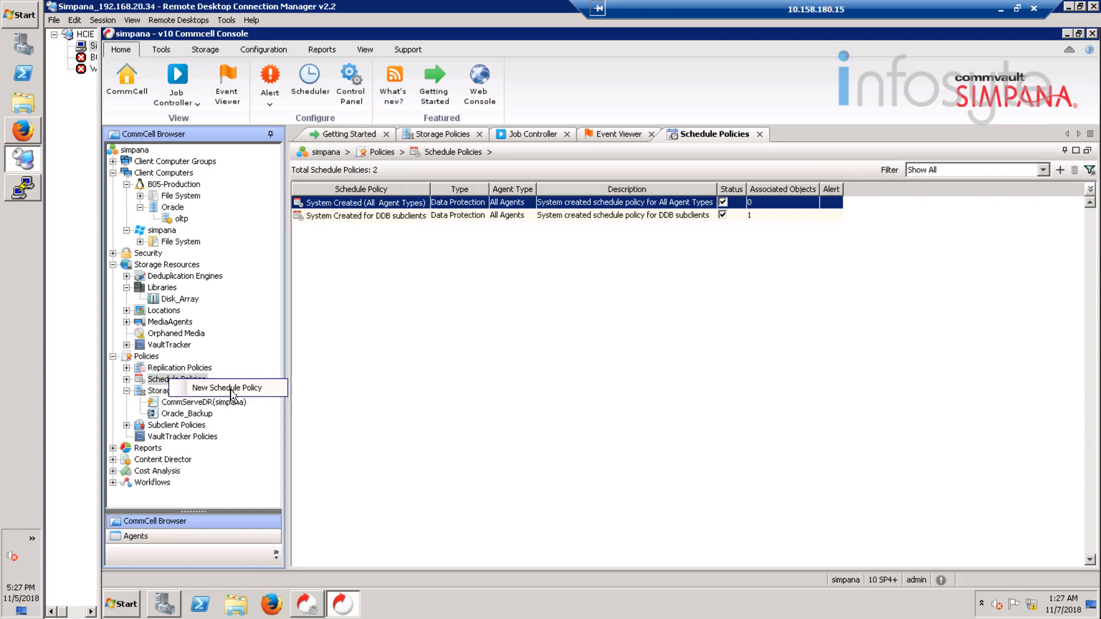
click(263, 390)
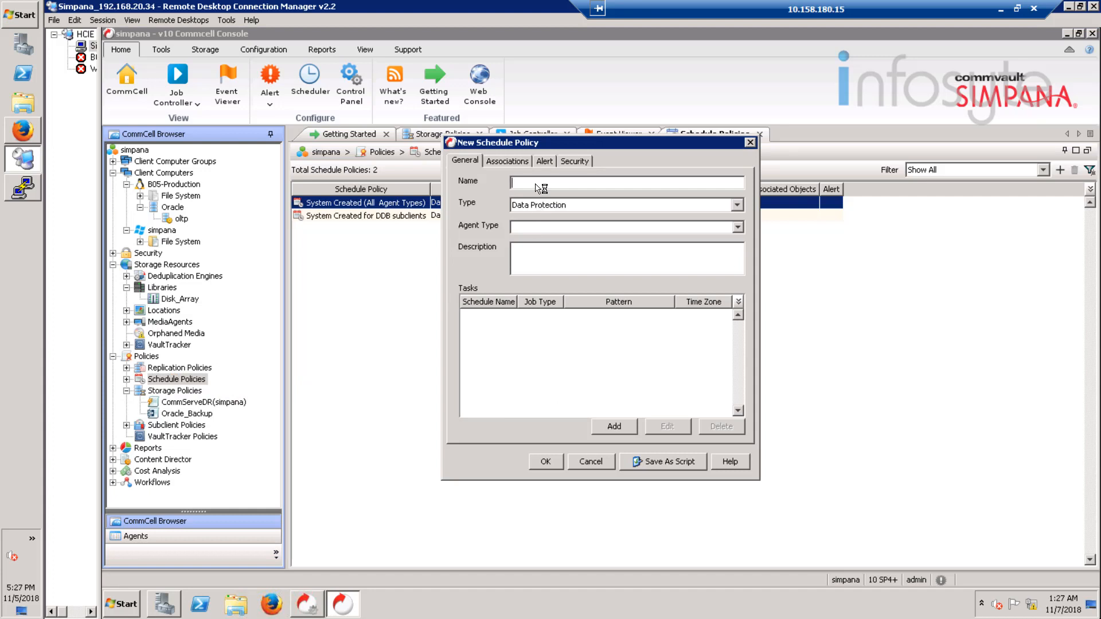
text(Oracle)
click(738, 228)
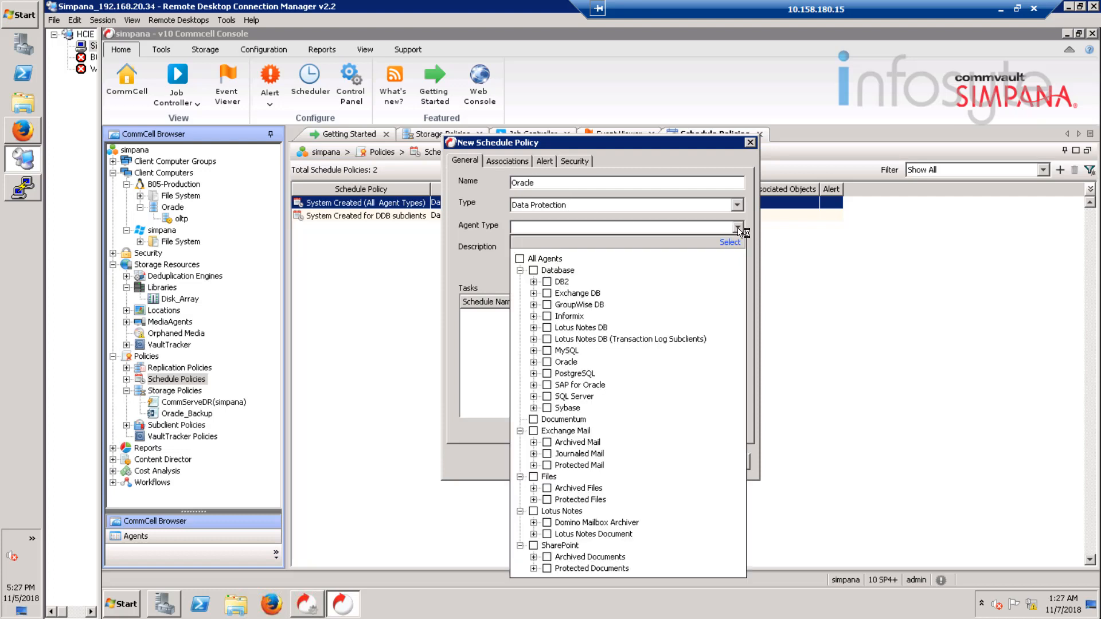
click(534, 363)
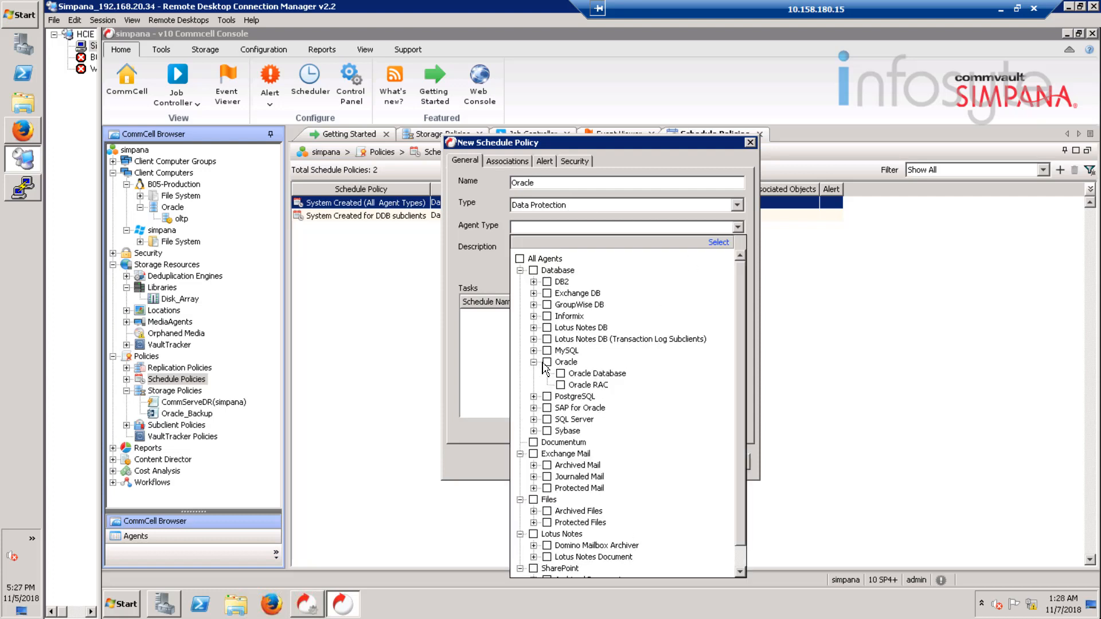
click(563, 373)
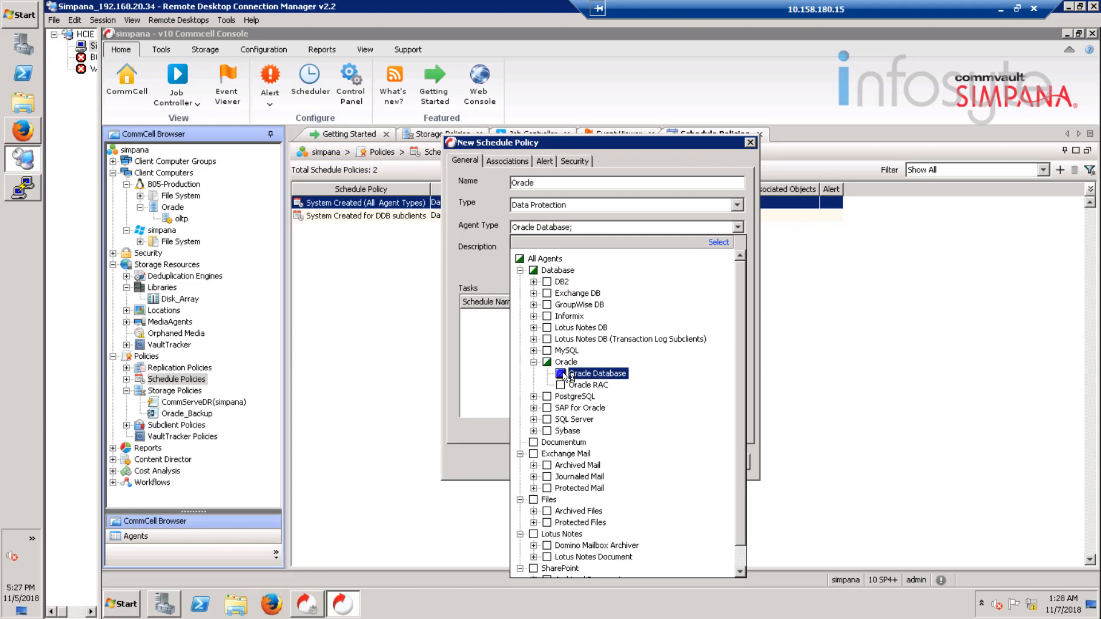
click(499, 439)
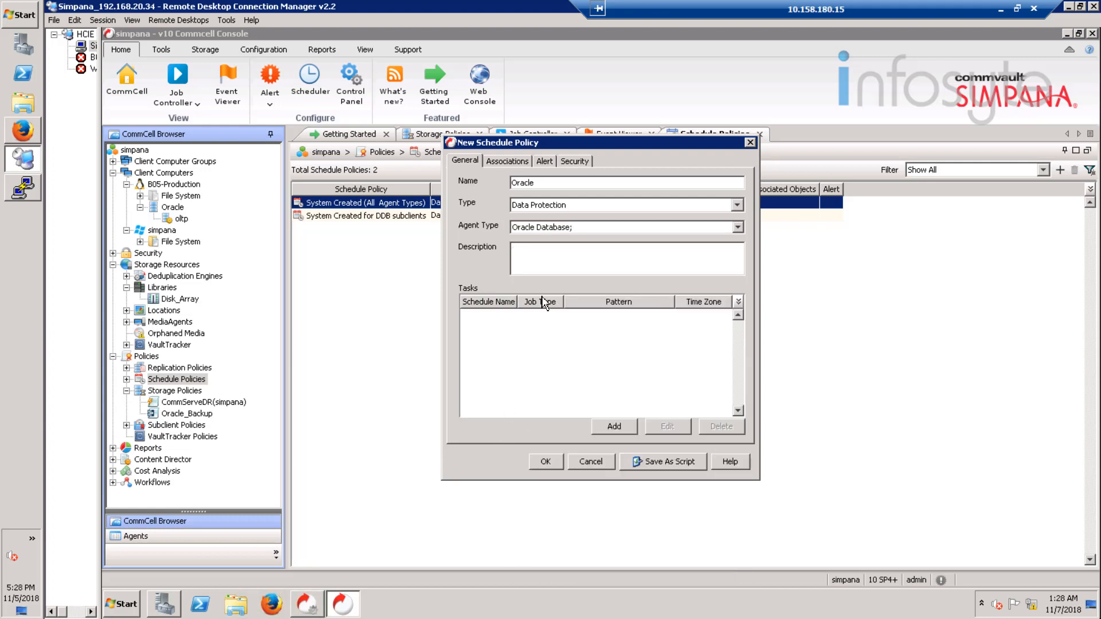
Step: Add a full backup task named Full to the schedule policy, running weekly on Sunday at 12:00 AM
click(619, 430)
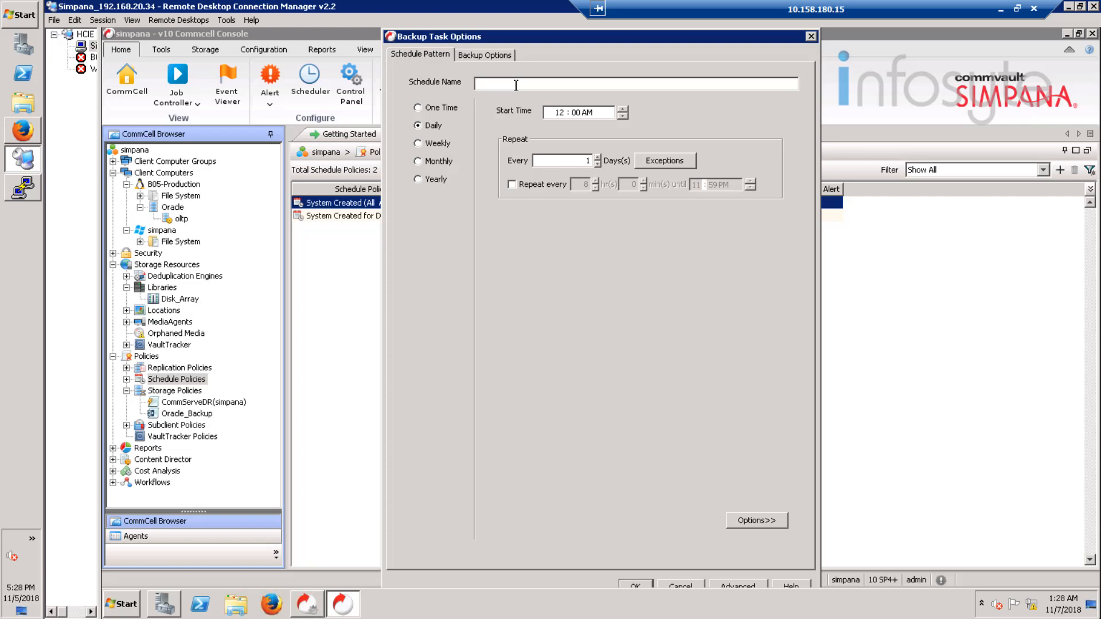
click(485, 55)
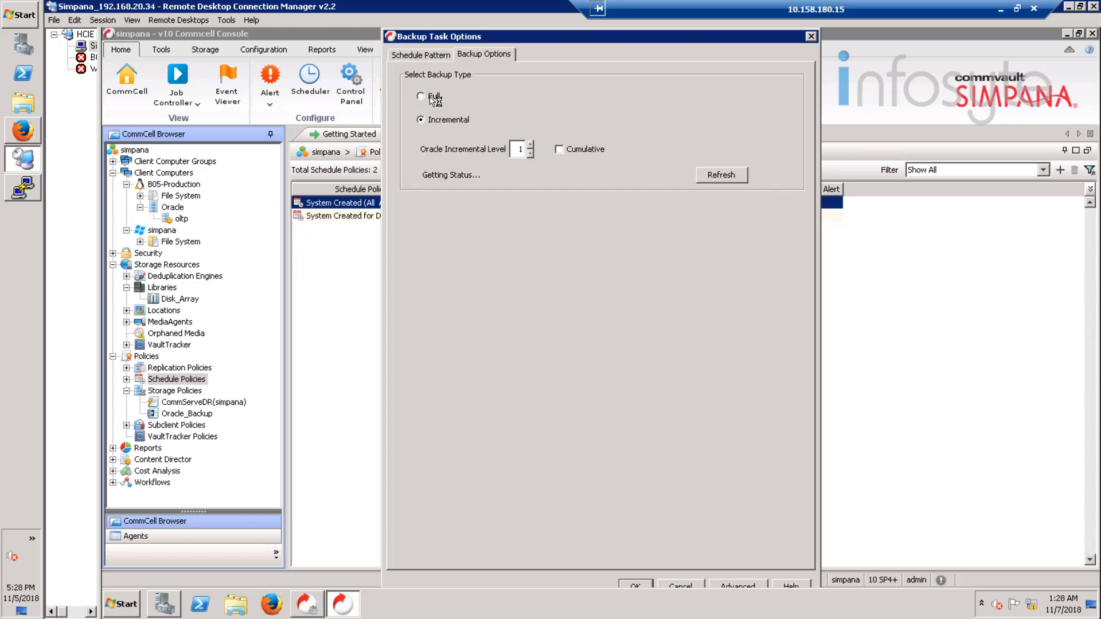
click(434, 98)
click(439, 54)
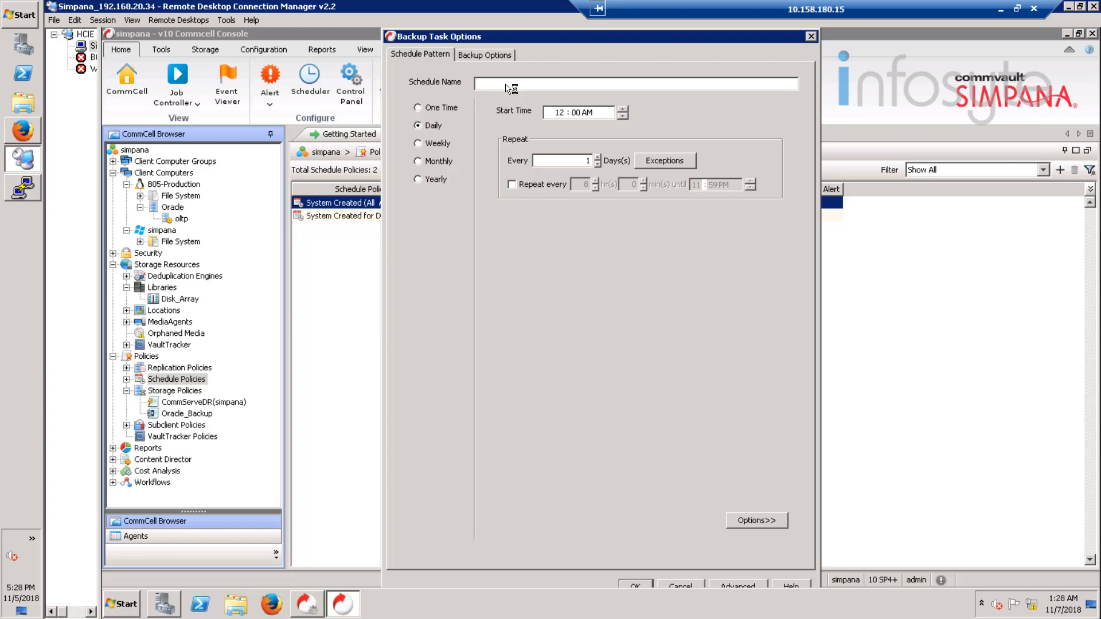
text(Full)
click(425, 144)
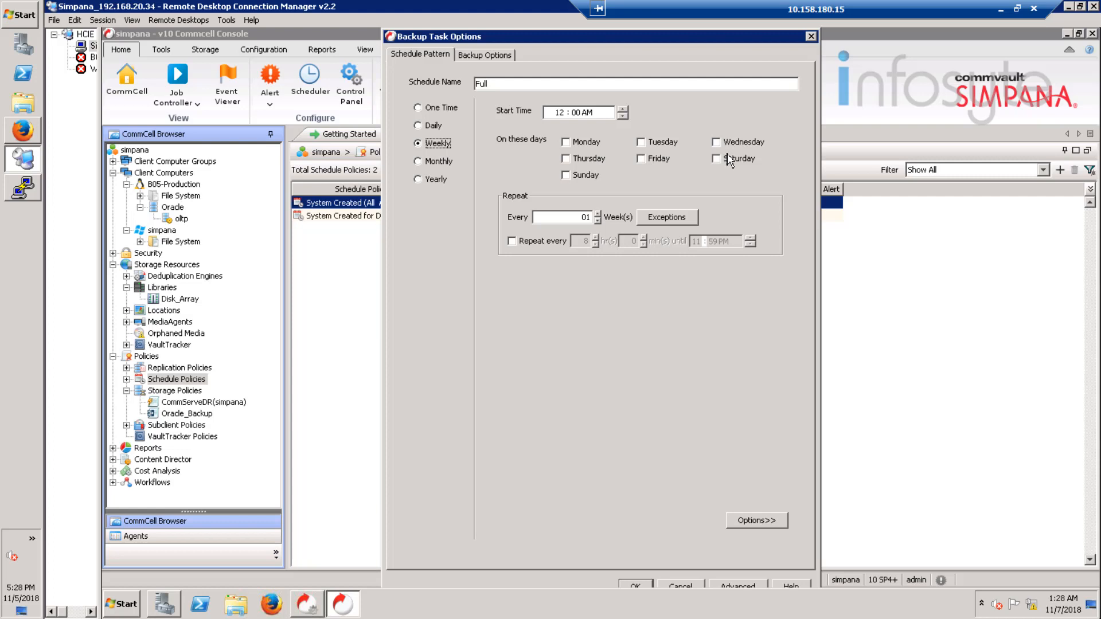
click(579, 181)
click(635, 585)
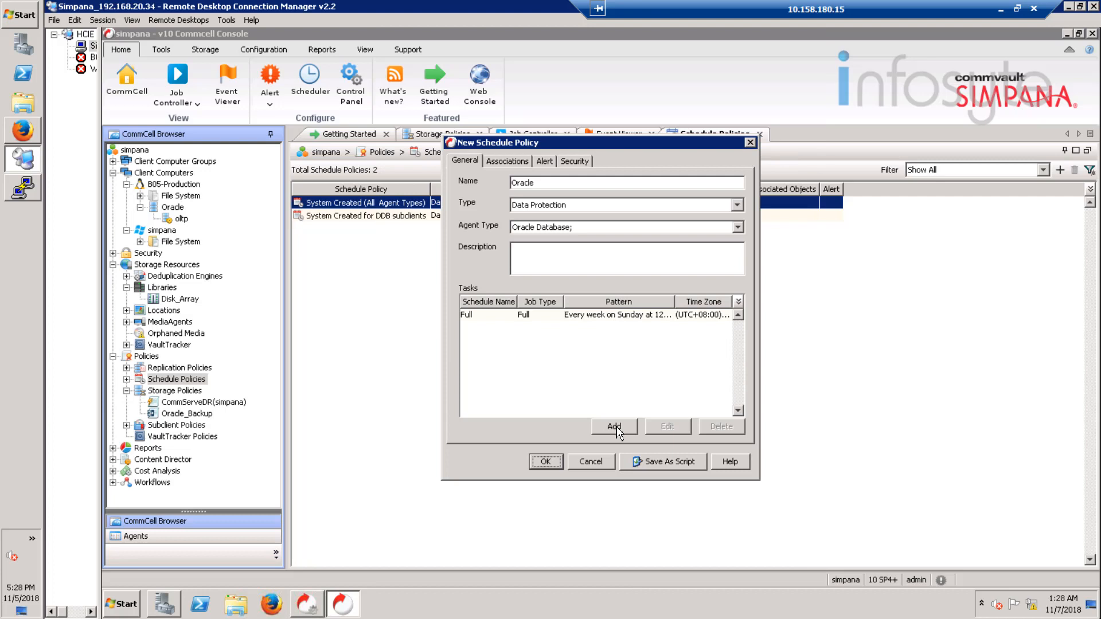
Step: Add an incremental backup task named Incremental to the schedule policy, running weekly from Monday through Saturday at 12:00 AM
click(617, 427)
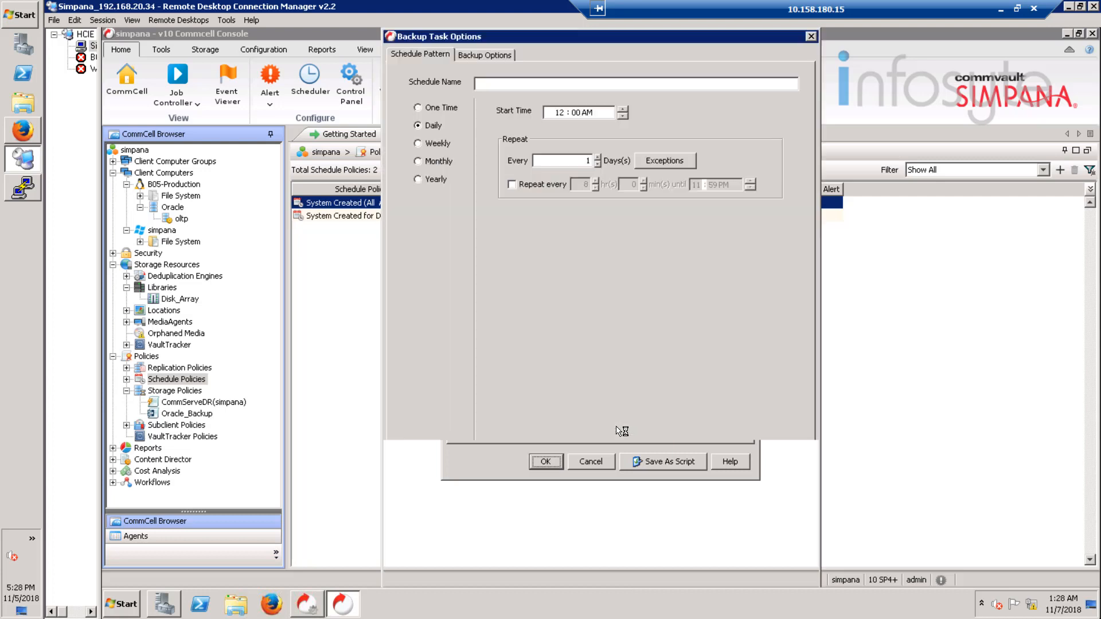
click(484, 55)
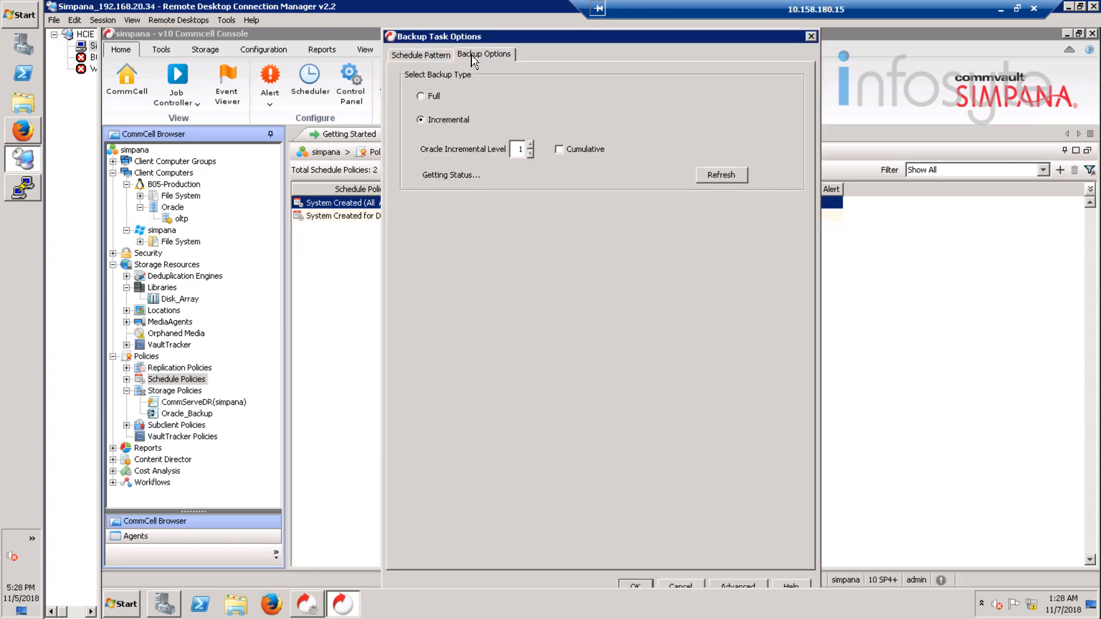
click(433, 55)
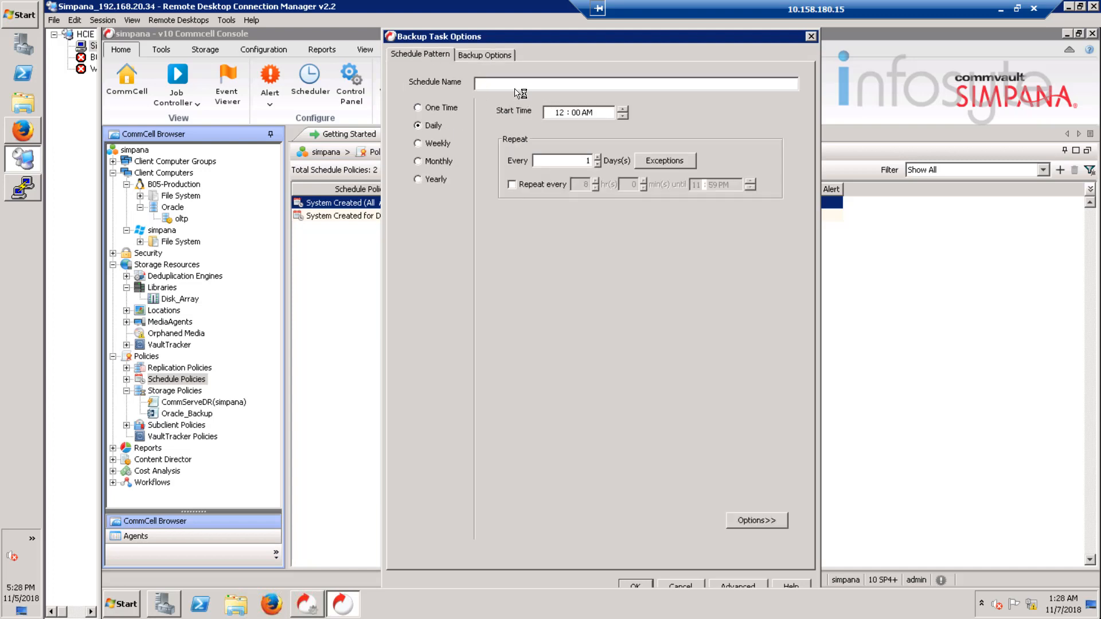
text(Incremental)
click(445, 143)
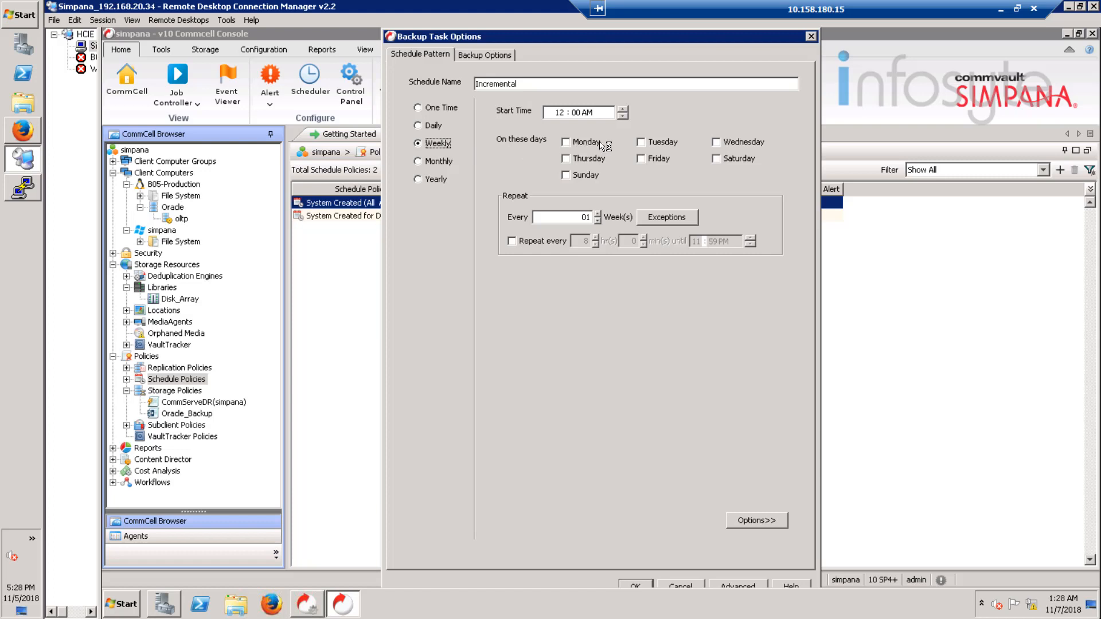
click(666, 143)
click(746, 144)
click(594, 161)
click(651, 162)
click(724, 160)
click(637, 585)
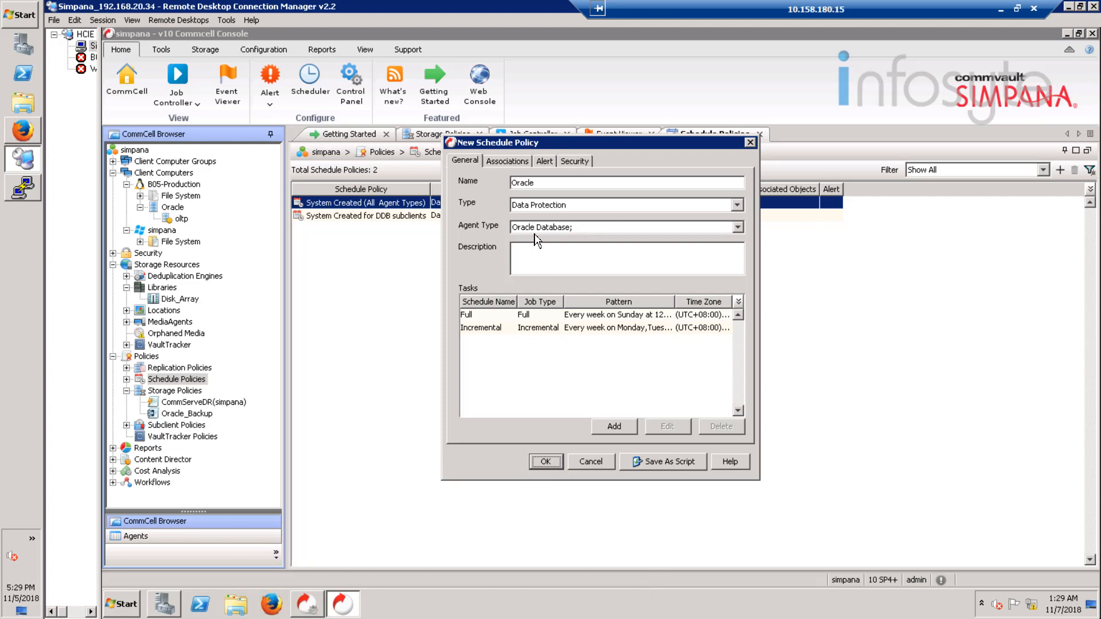
Step: Associate the schedule policy with the default subclient of the oltp Oracle instance on client B05-Production
click(520, 161)
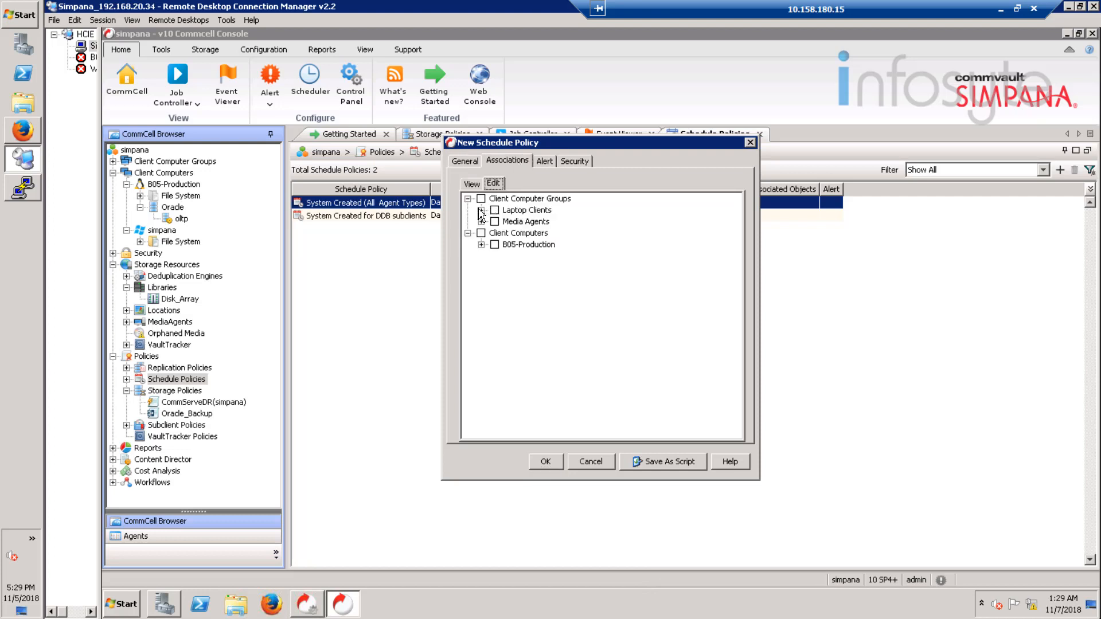
click(482, 244)
click(495, 257)
click(508, 268)
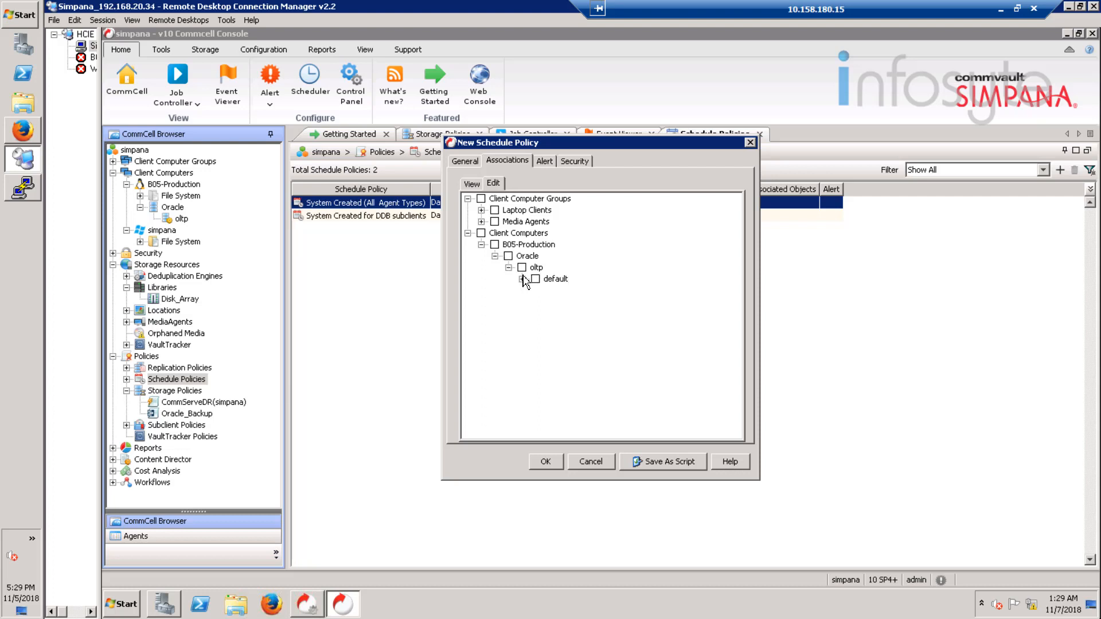
click(523, 279)
click(536, 280)
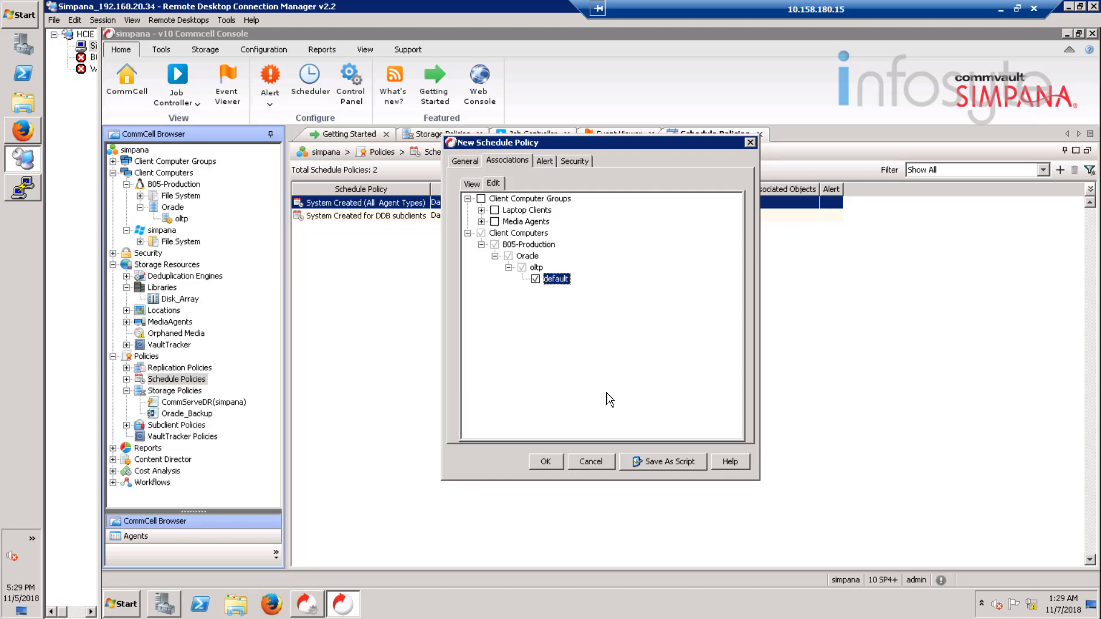
Step: Review the schedule policy's security groups, associations and tasks, and create the policy
click(550, 162)
click(575, 162)
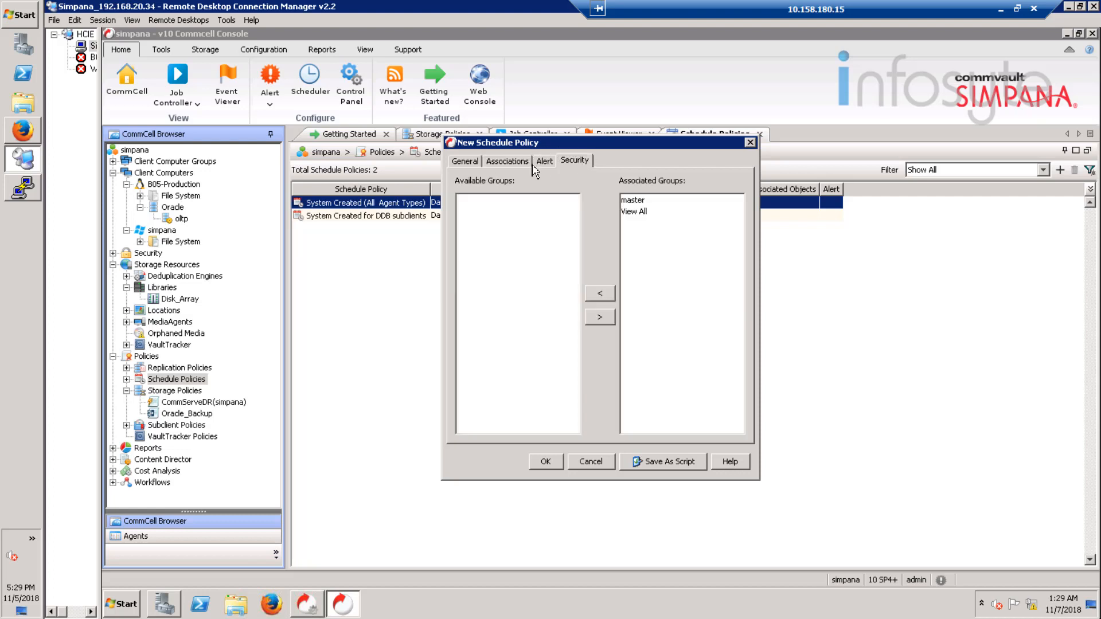
click(506, 162)
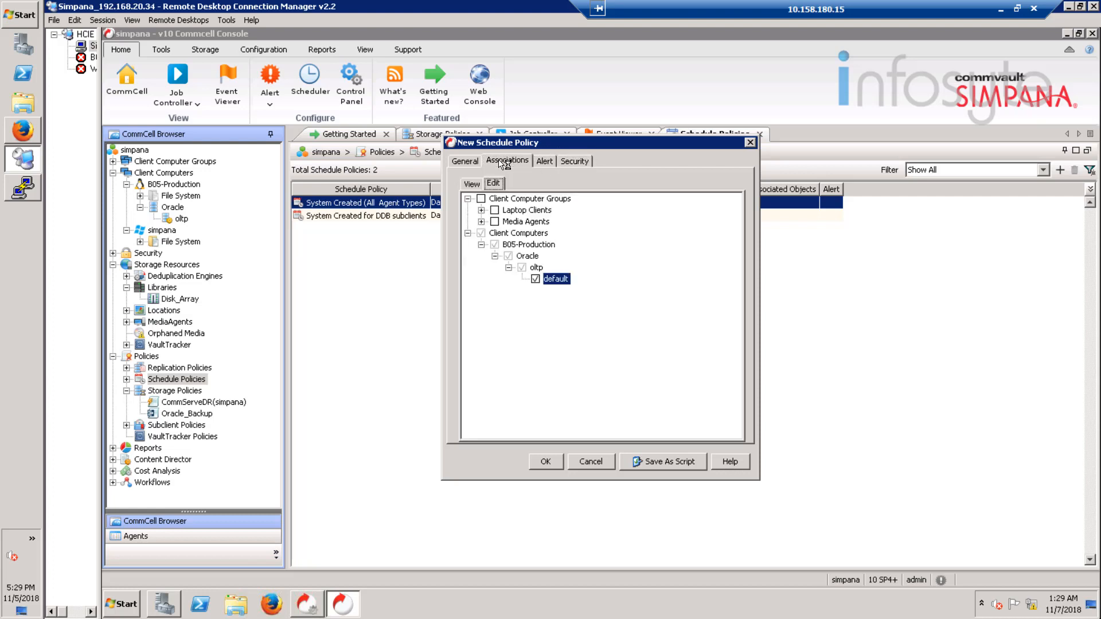
click(471, 184)
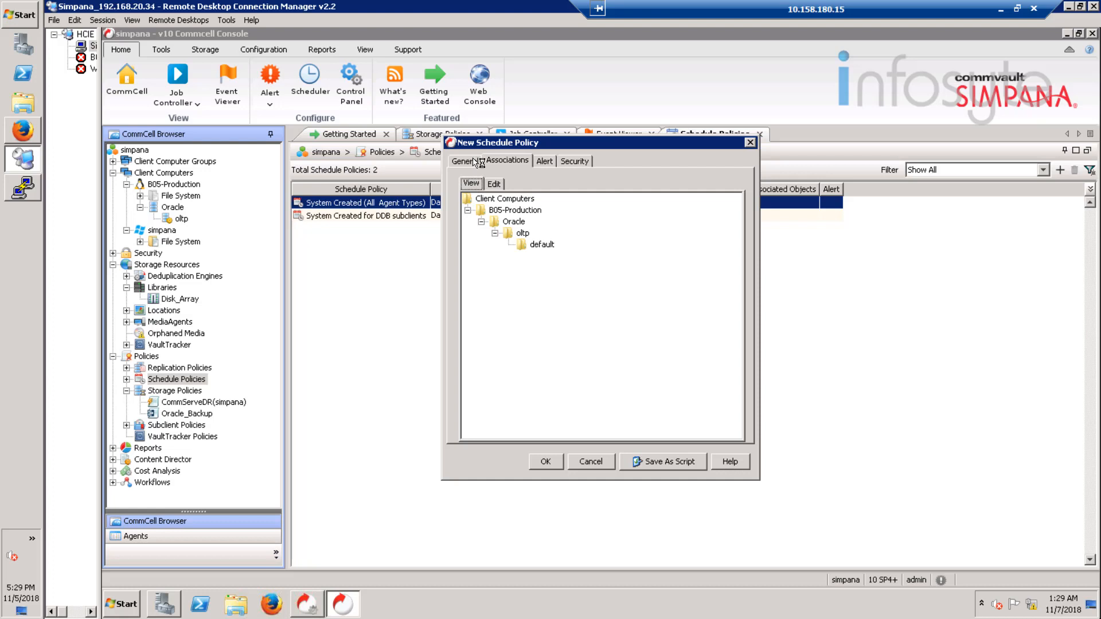
click(478, 165)
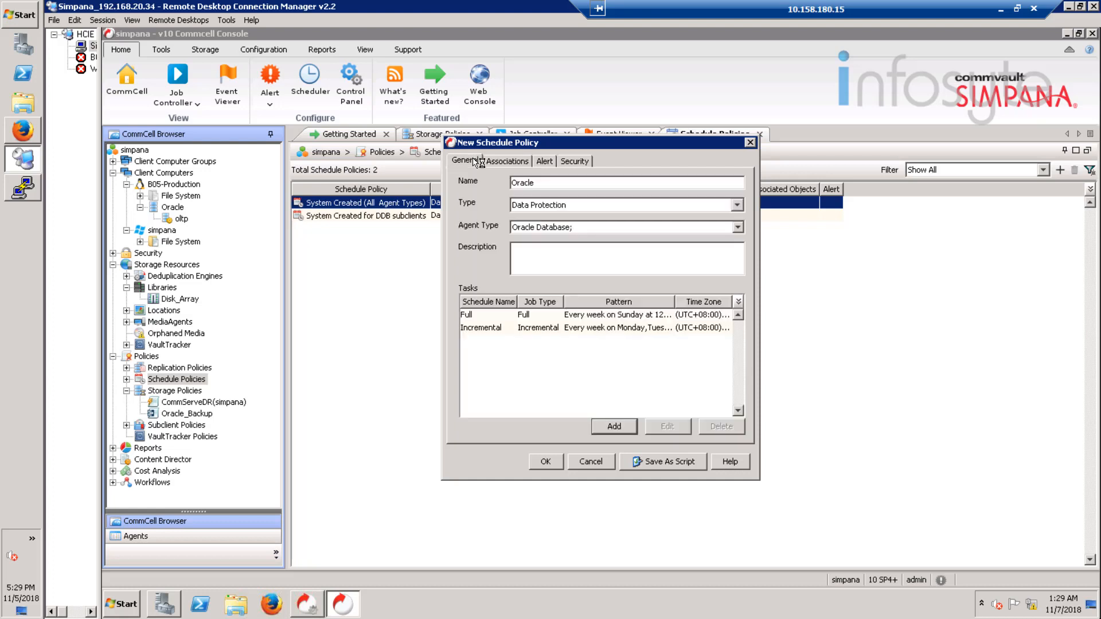
click(546, 462)
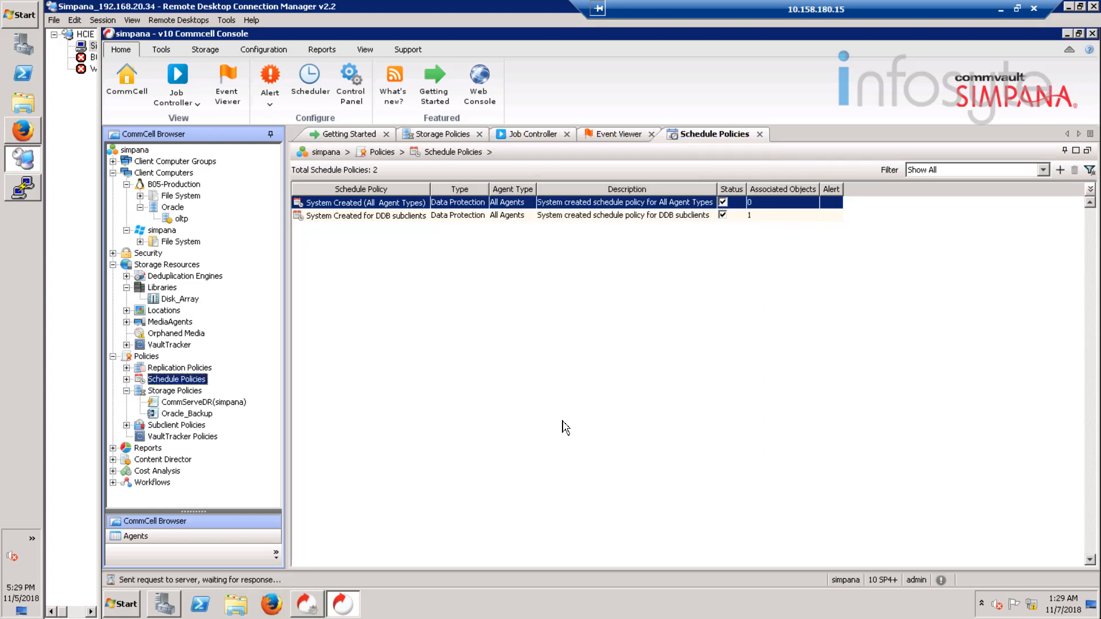
Step: Assign storage policy Oracle_Backup to the oltp instance for both command line backups and archive log backups, and save the instance properties
right_click(183, 220)
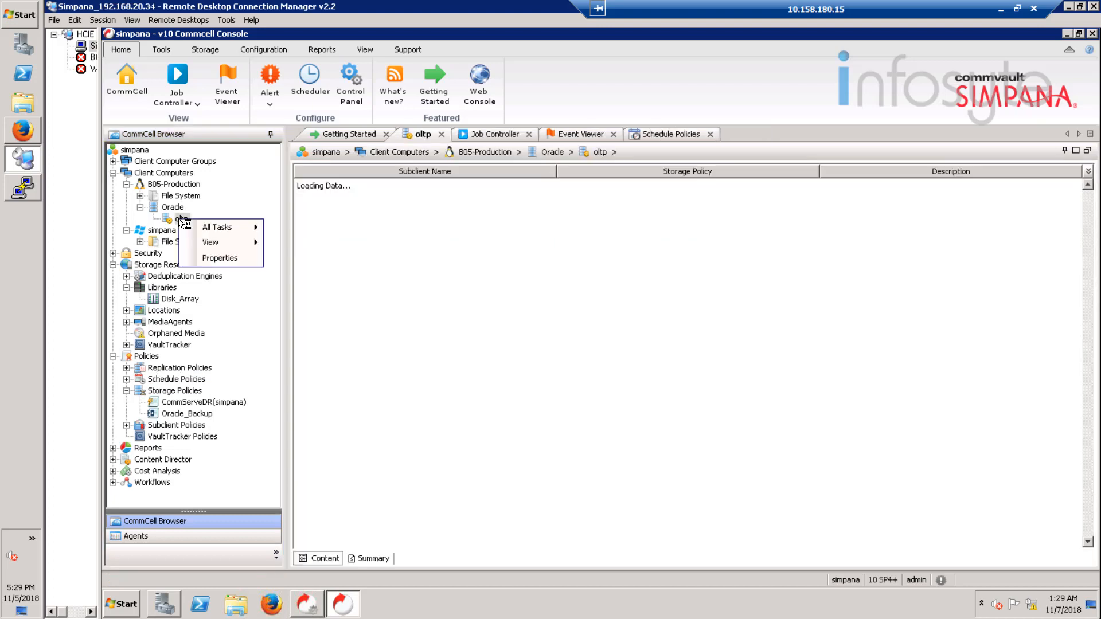
click(230, 260)
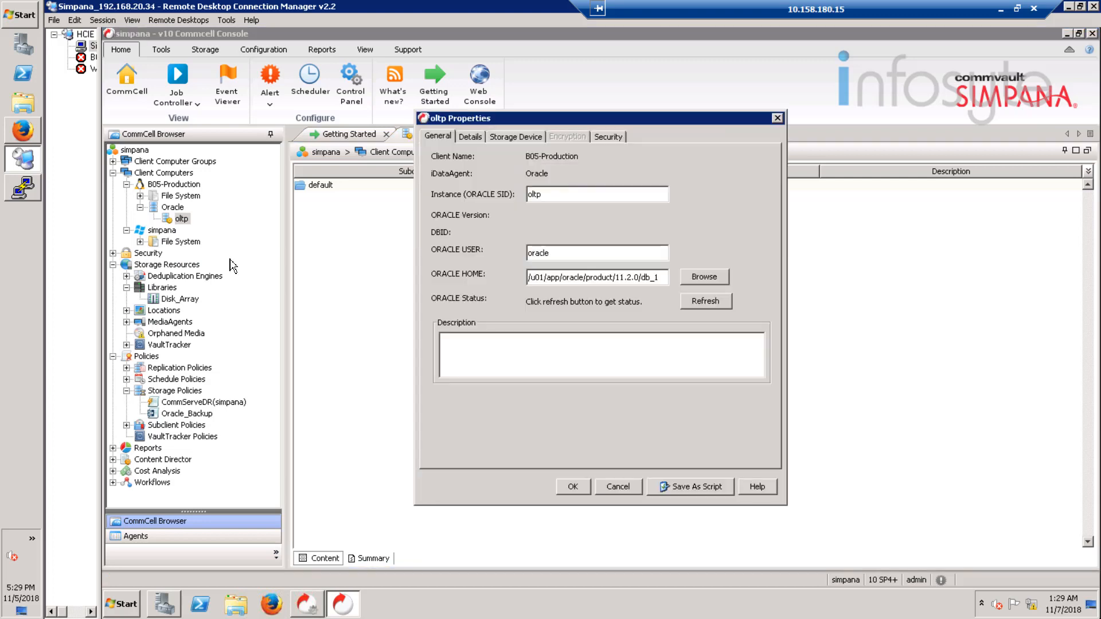
click(504, 140)
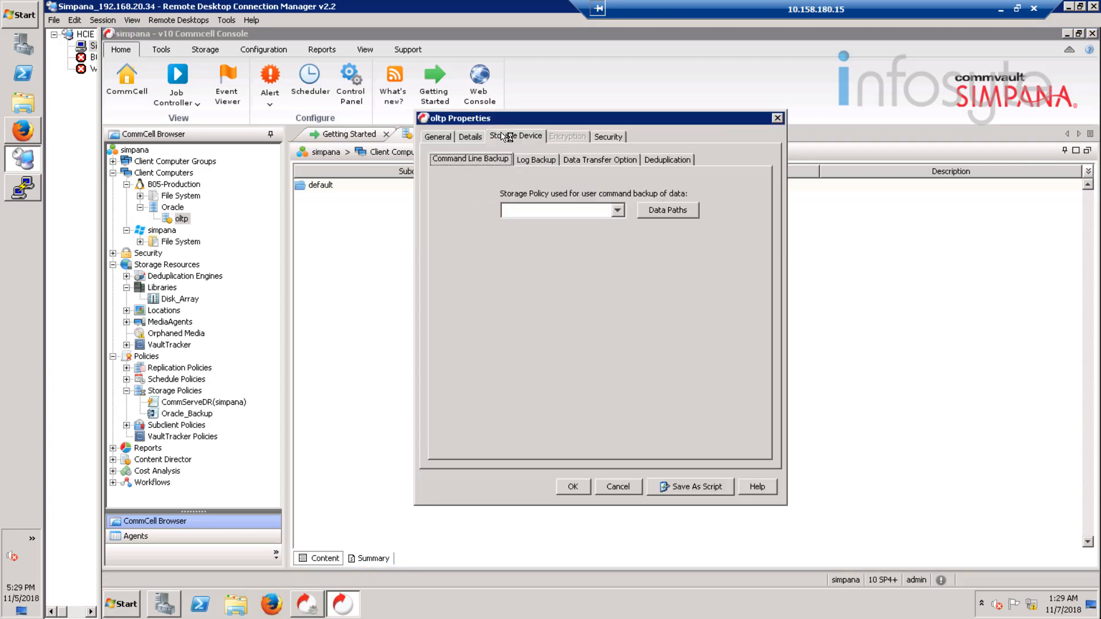
click(617, 211)
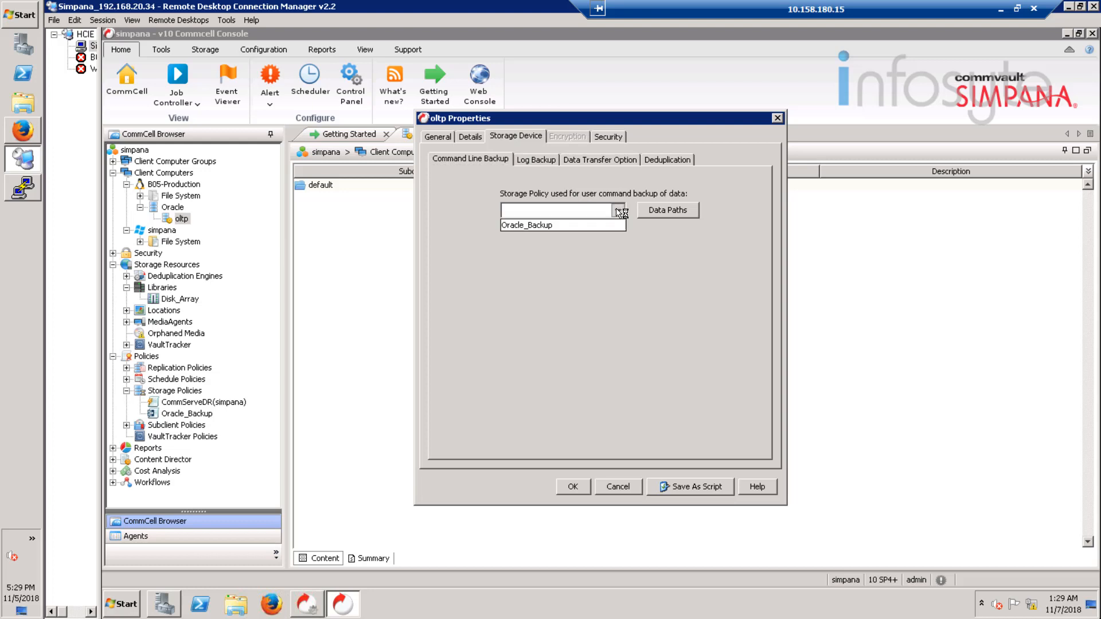
click(573, 229)
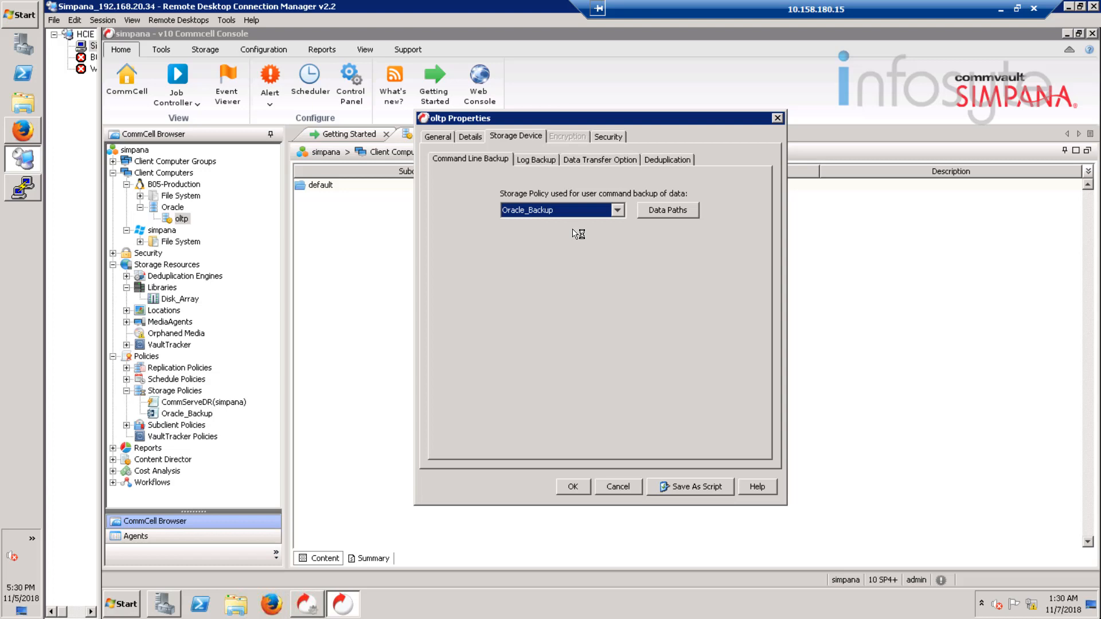
click(538, 161)
click(632, 211)
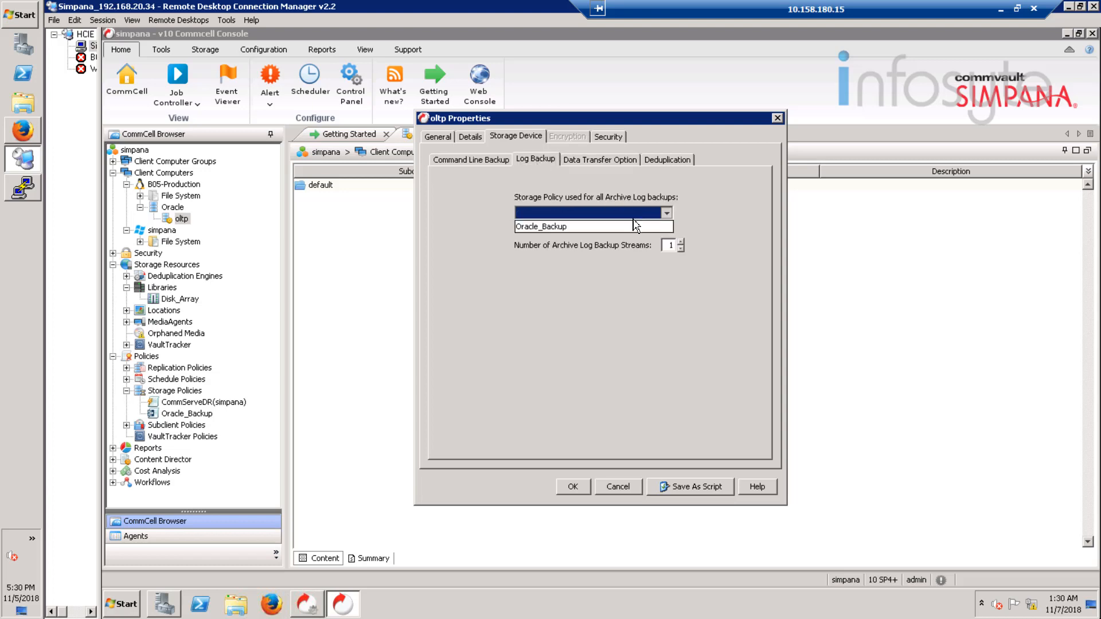
click(602, 227)
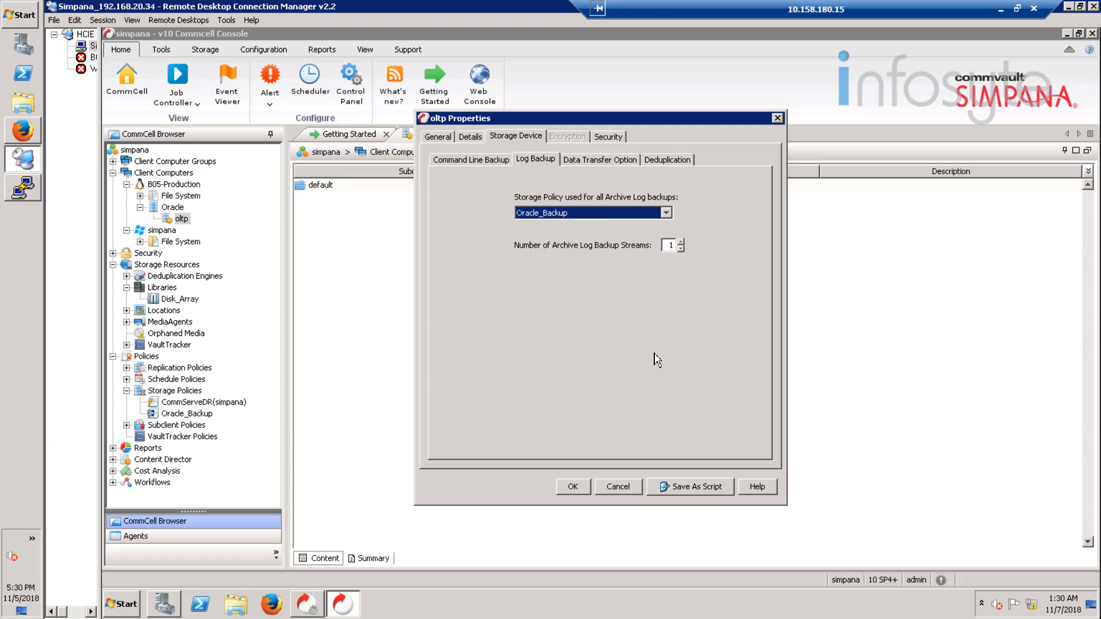
click(581, 488)
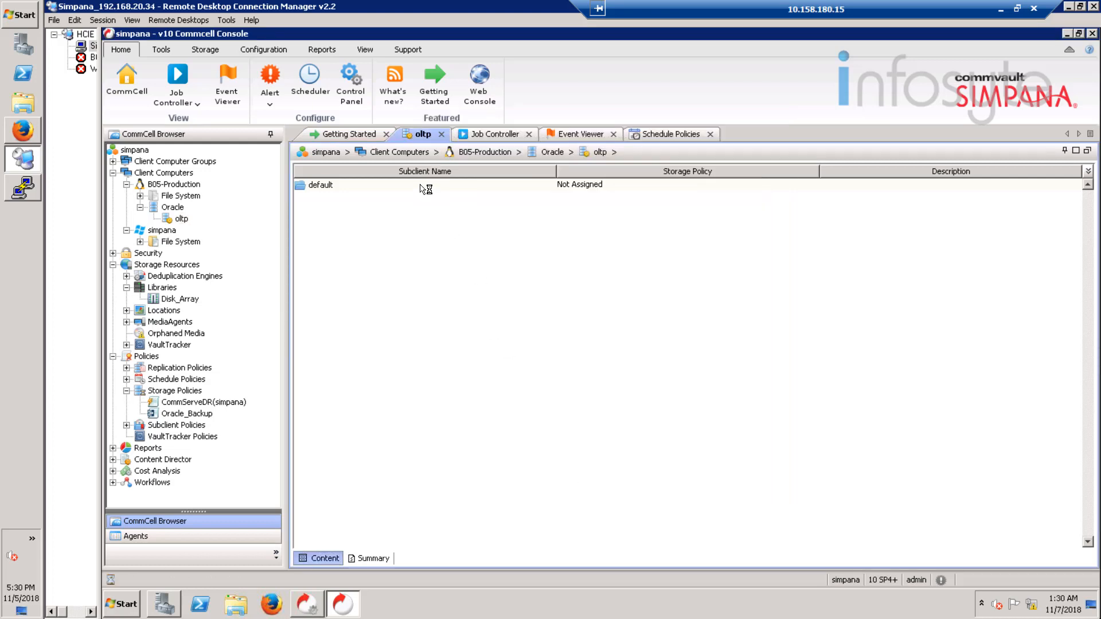
Step: Review the default subclient's properties: content, backup arguments, pre/post processes, storage device, log backup, IntelliSnap and activity control settings
right_click(423, 187)
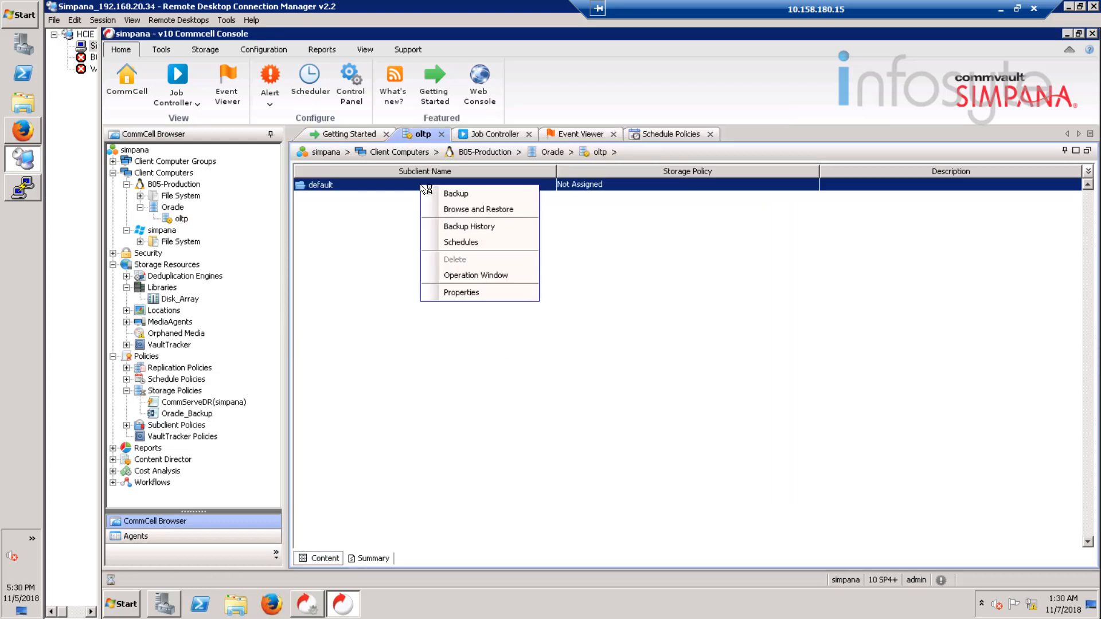
click(462, 294)
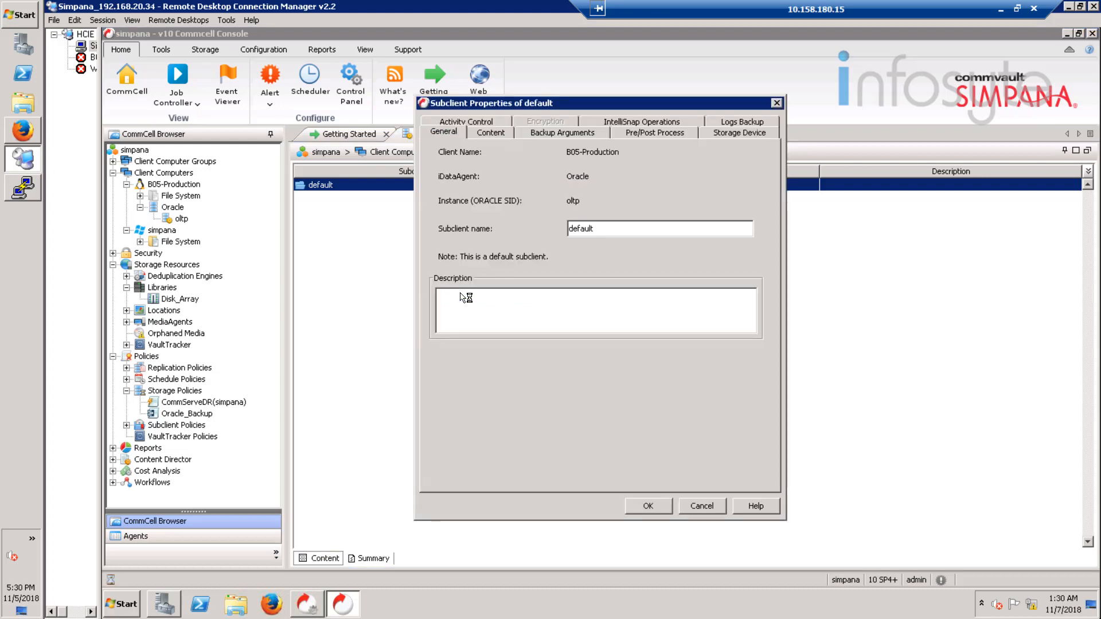
click(501, 135)
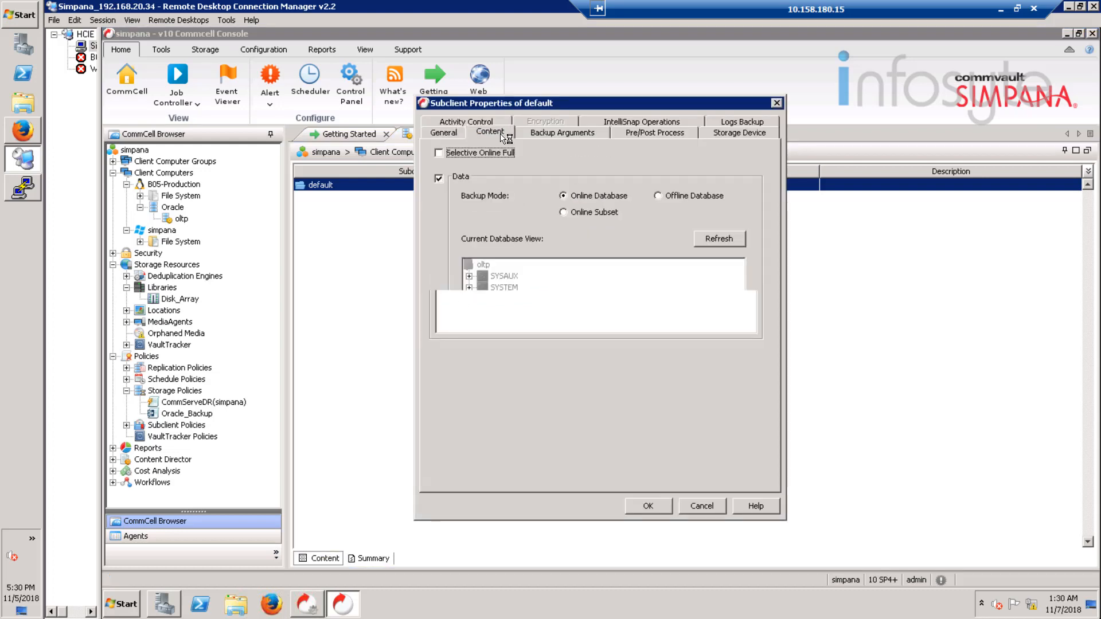
click(571, 133)
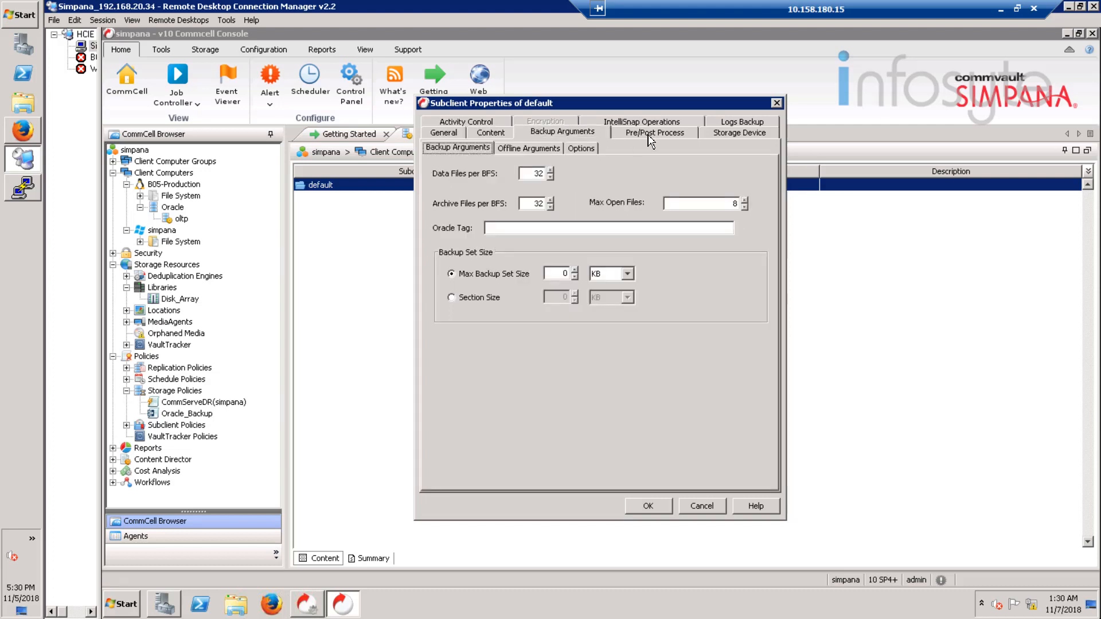
click(651, 138)
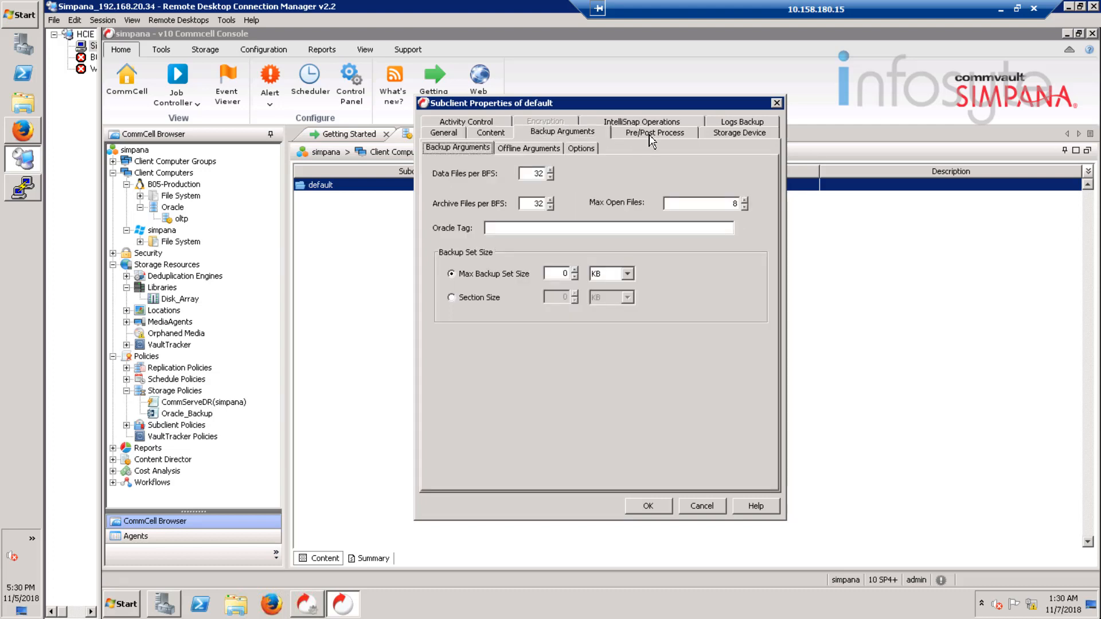
click(740, 137)
click(741, 122)
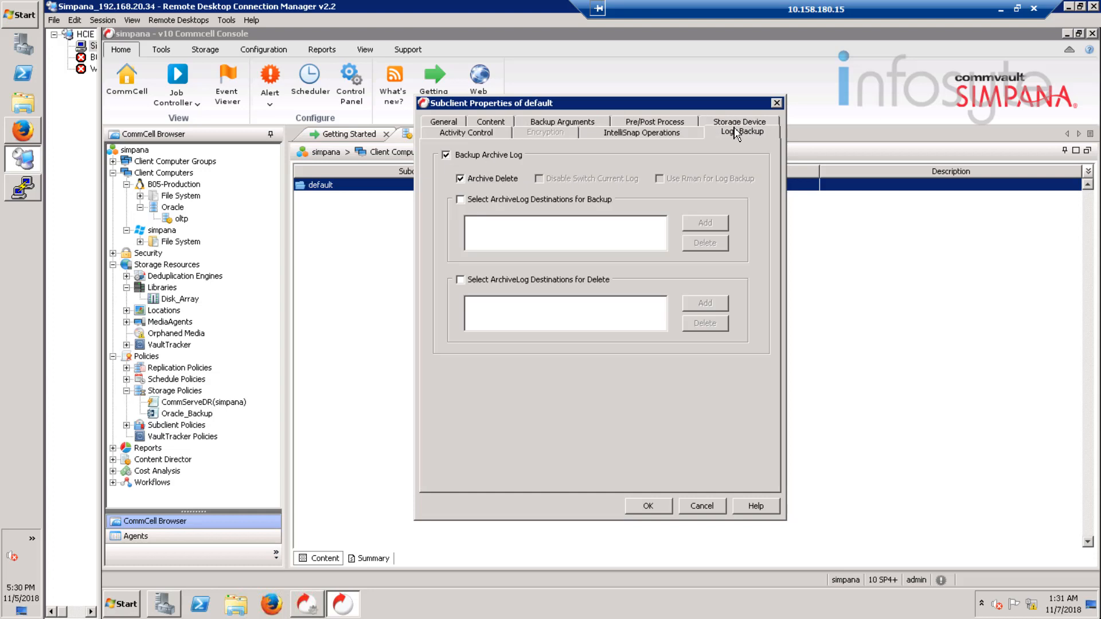
click(668, 136)
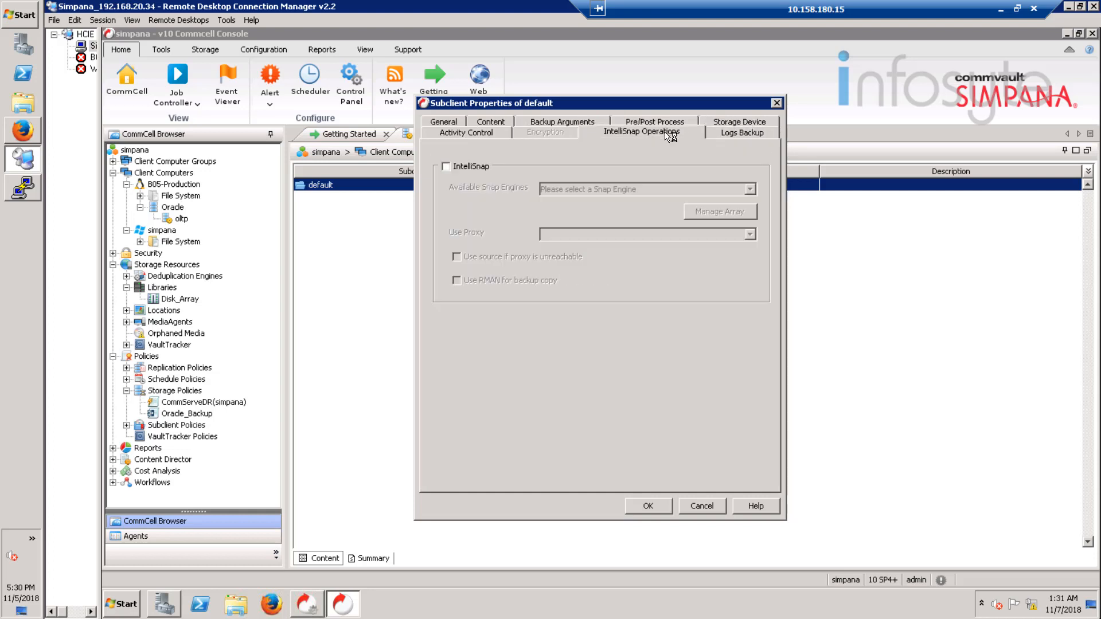
click(489, 135)
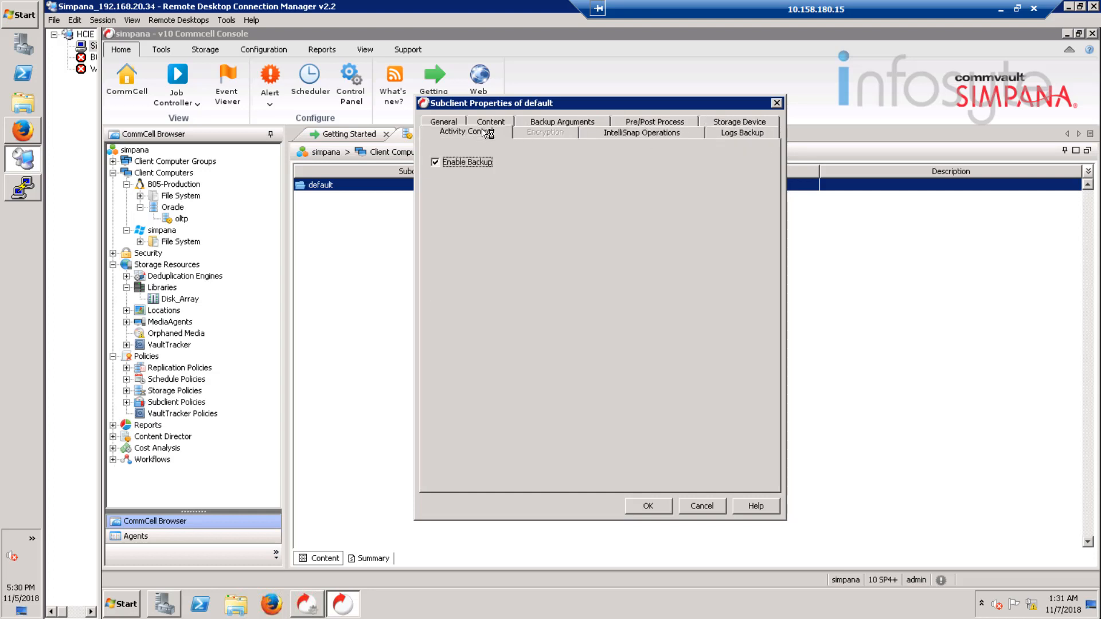
click(449, 123)
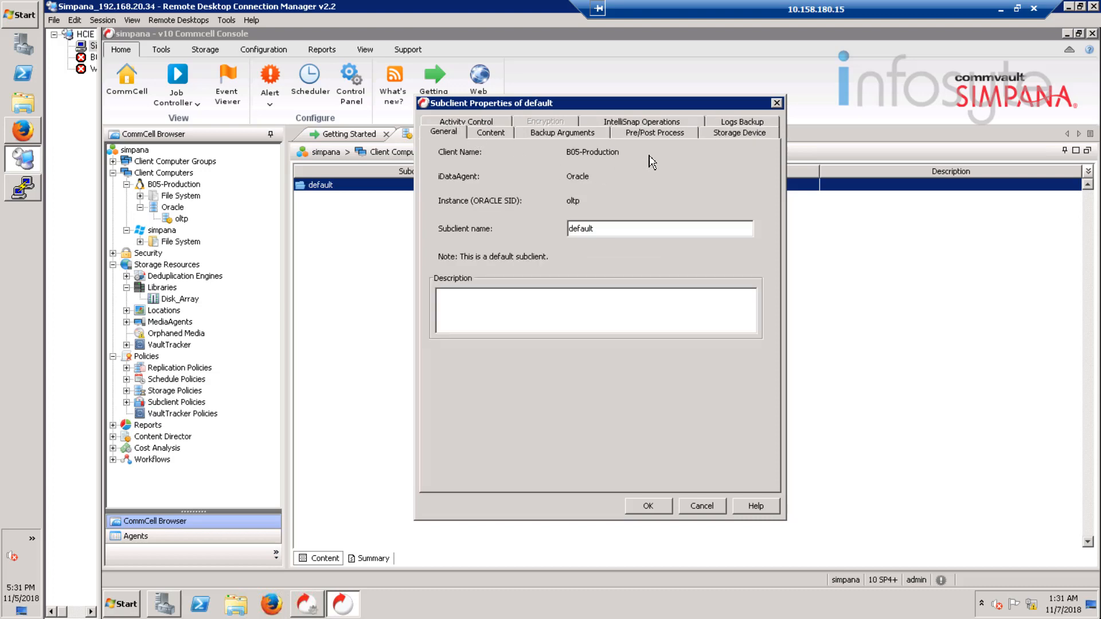
Step: Assign Oracle_Backup as the default subclient's data storage policy, converting the next operation to full, and save the properties
click(725, 134)
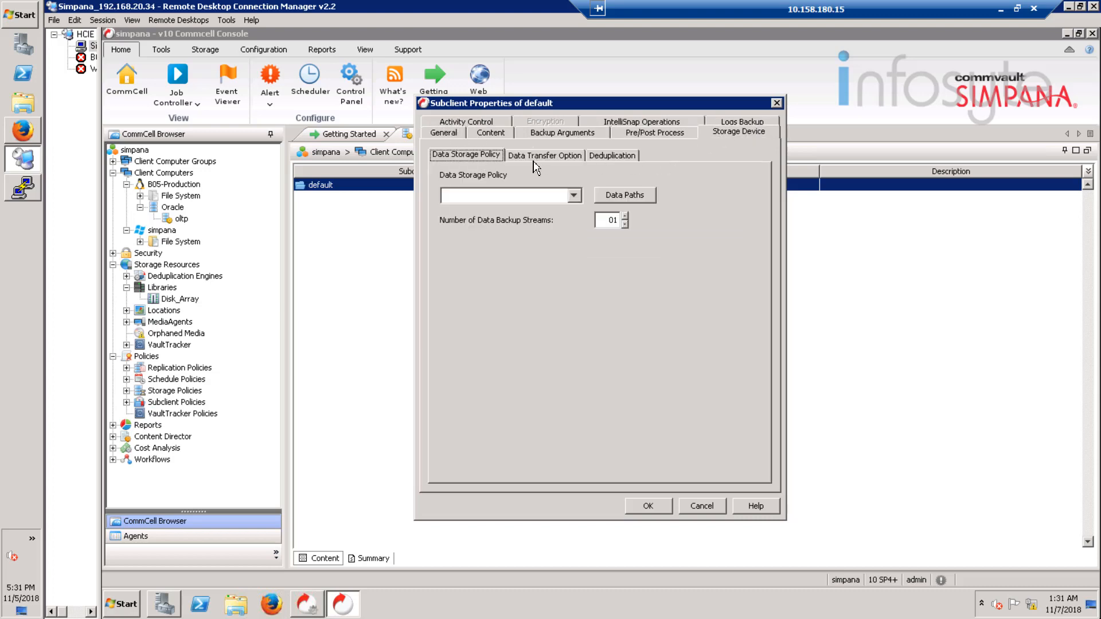
click(574, 195)
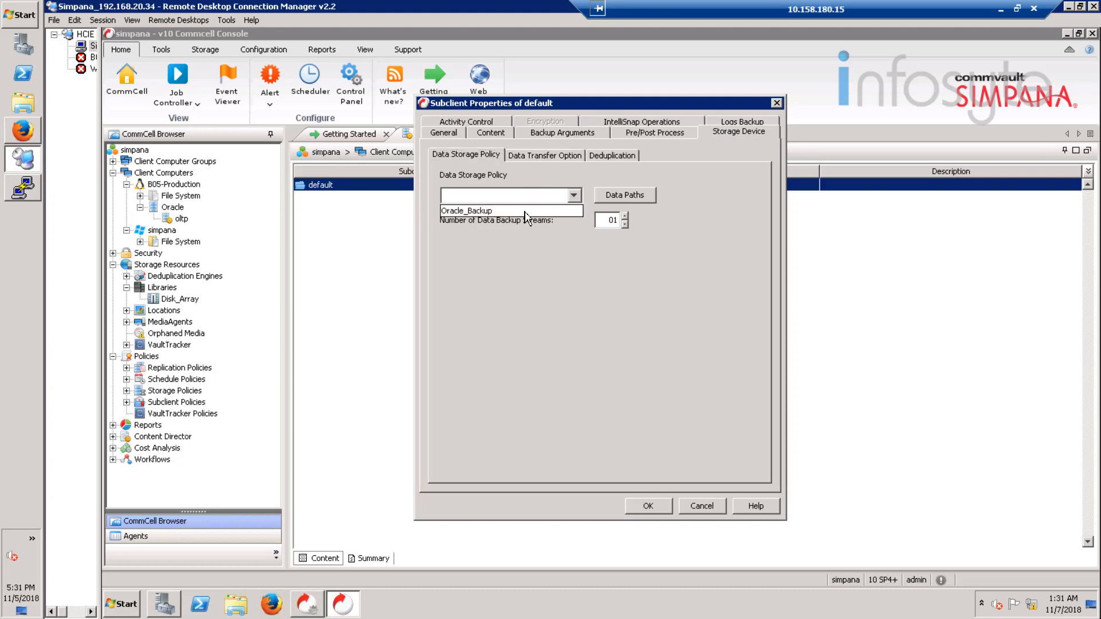
click(534, 211)
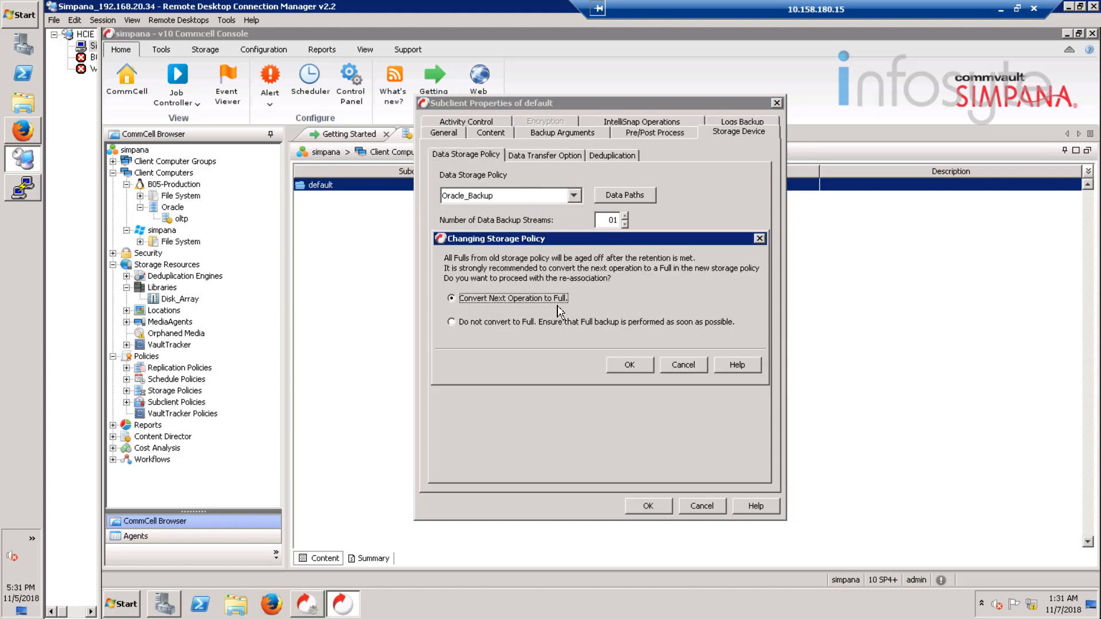
click(630, 365)
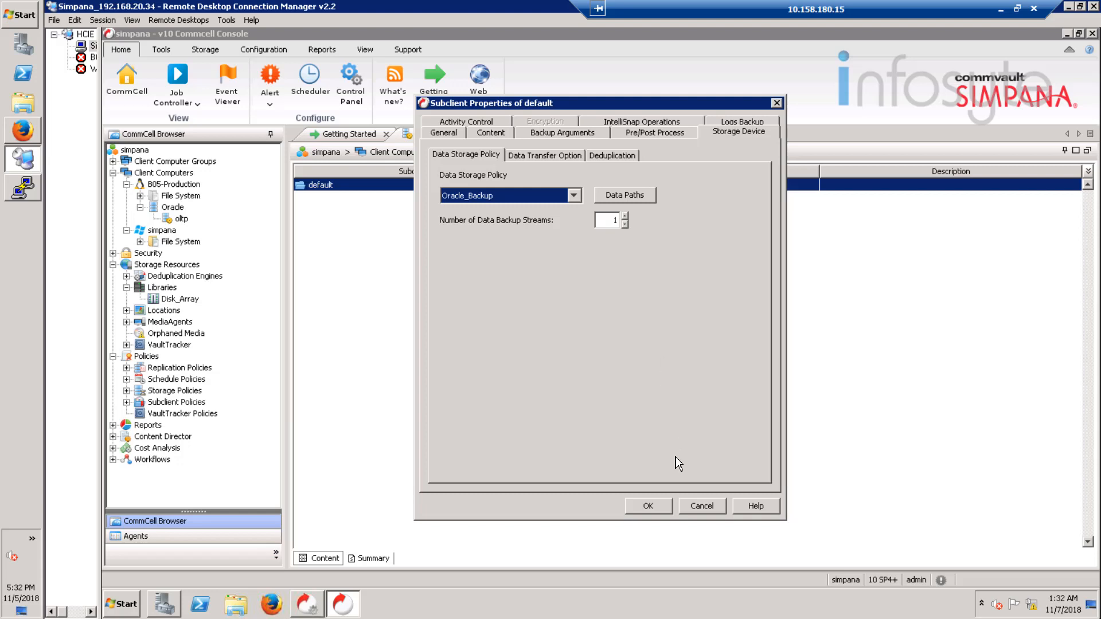
click(650, 508)
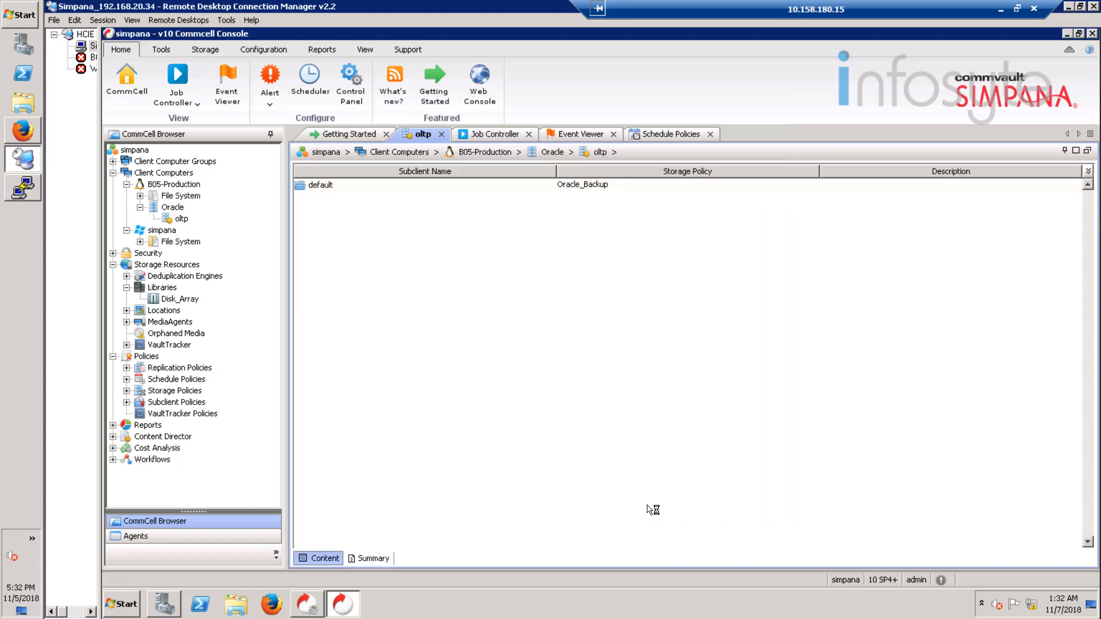
Step: Switch to the PuTTY terminal session on B05-Production and change to the oracle user with su - oracle
click(20, 195)
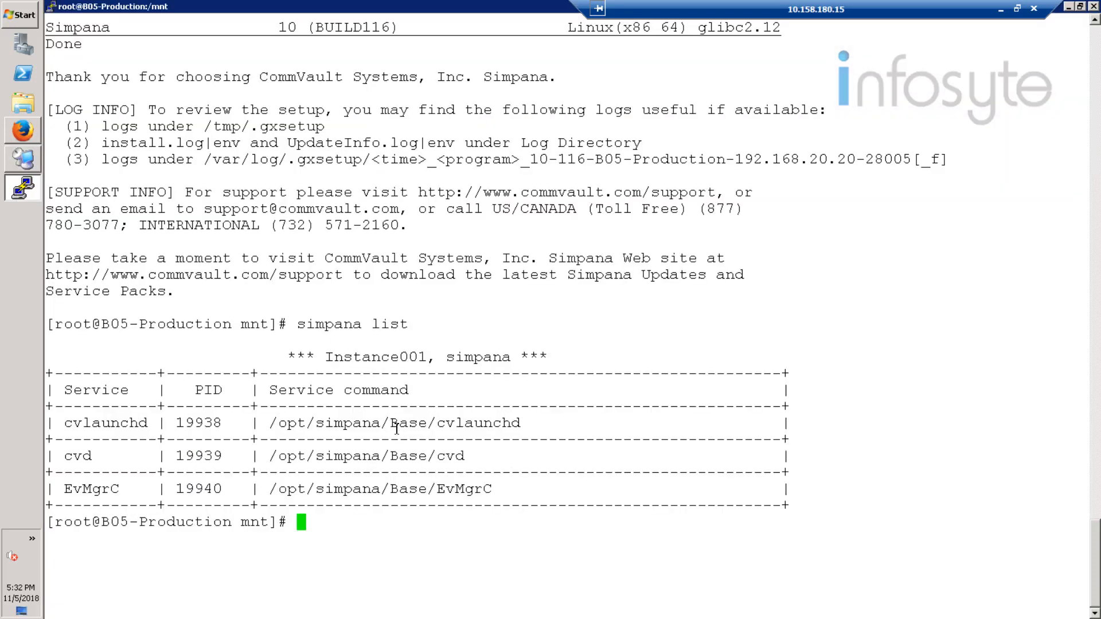
text(su - oracle)
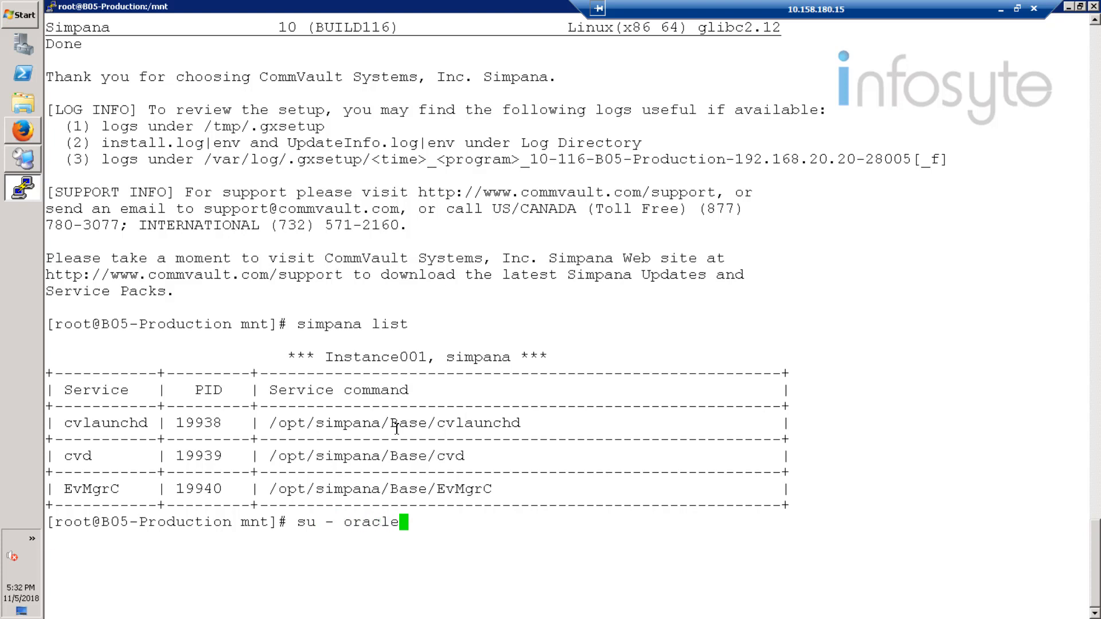
key(Return)
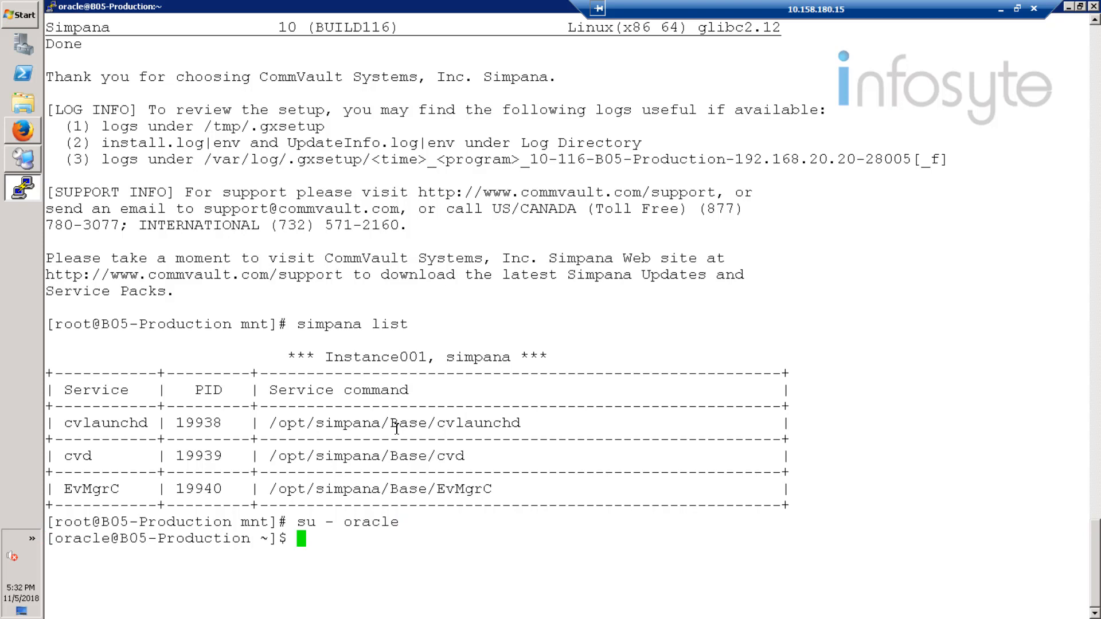
Step: Check the Oracle listener's status with lsnrctl status
text(lsnrctl status)
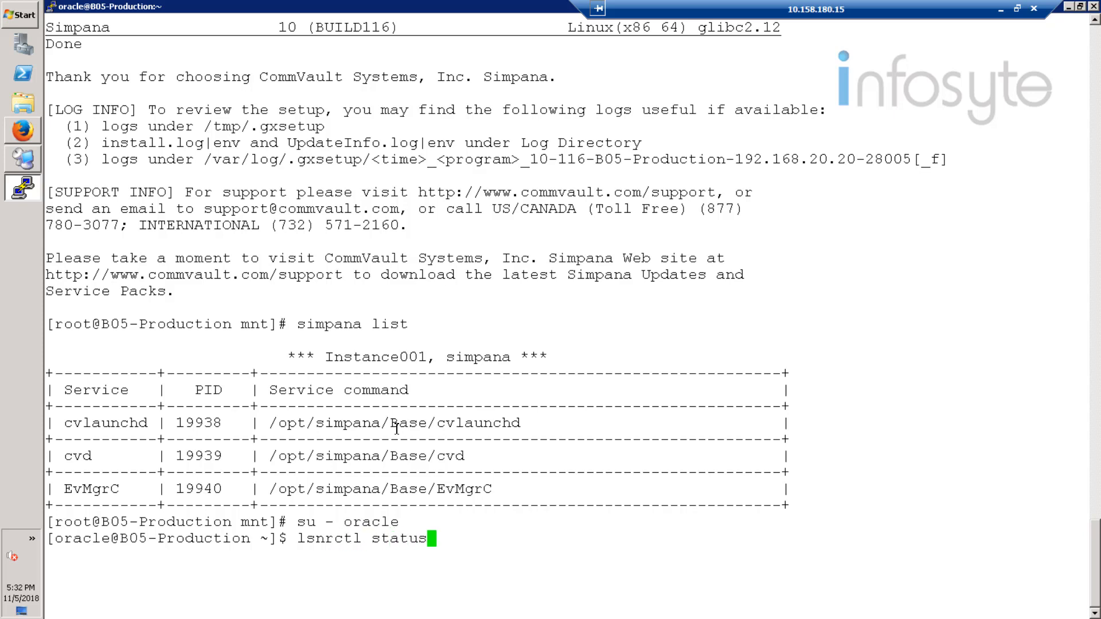
key(Return)
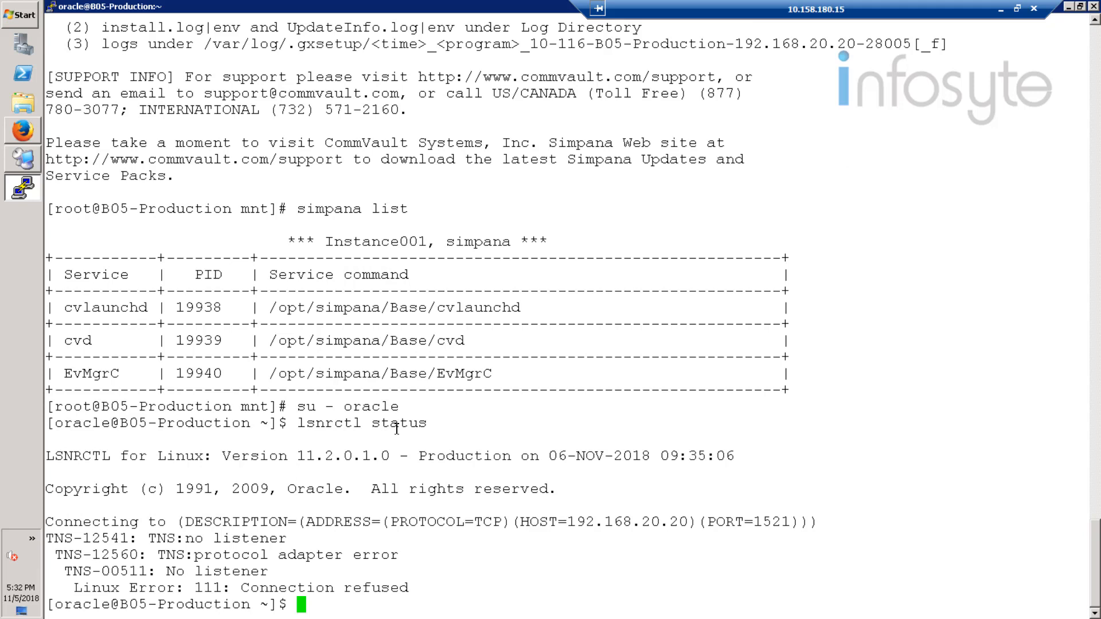
Step: Connect to the Oracle database as administrator with sqlplus / as sysdba
text(sqlplus / as)
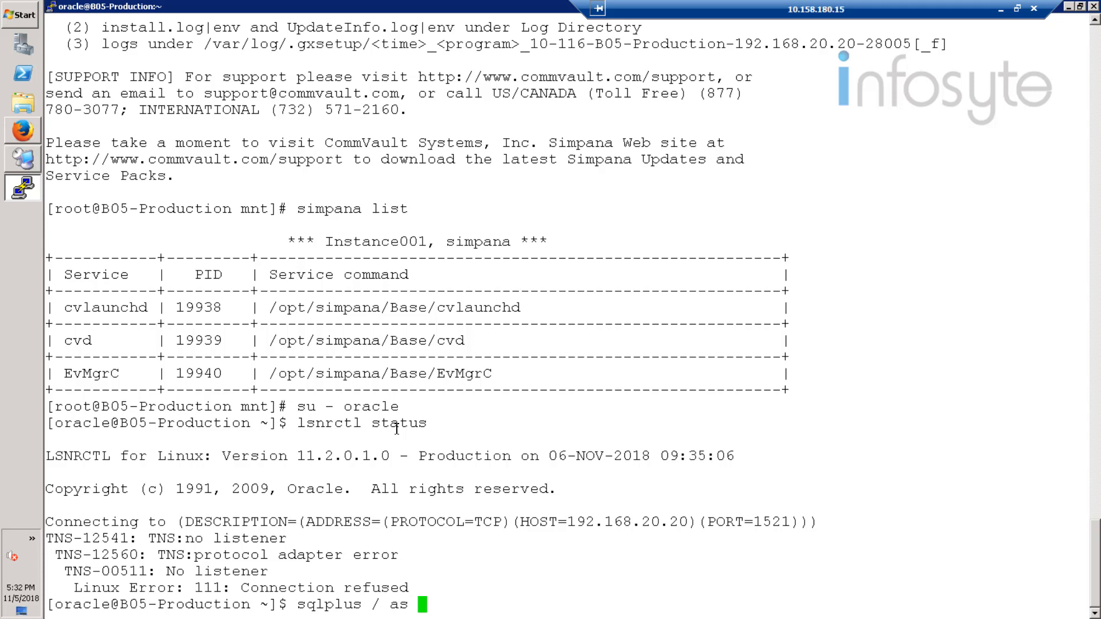
text( sysdba)
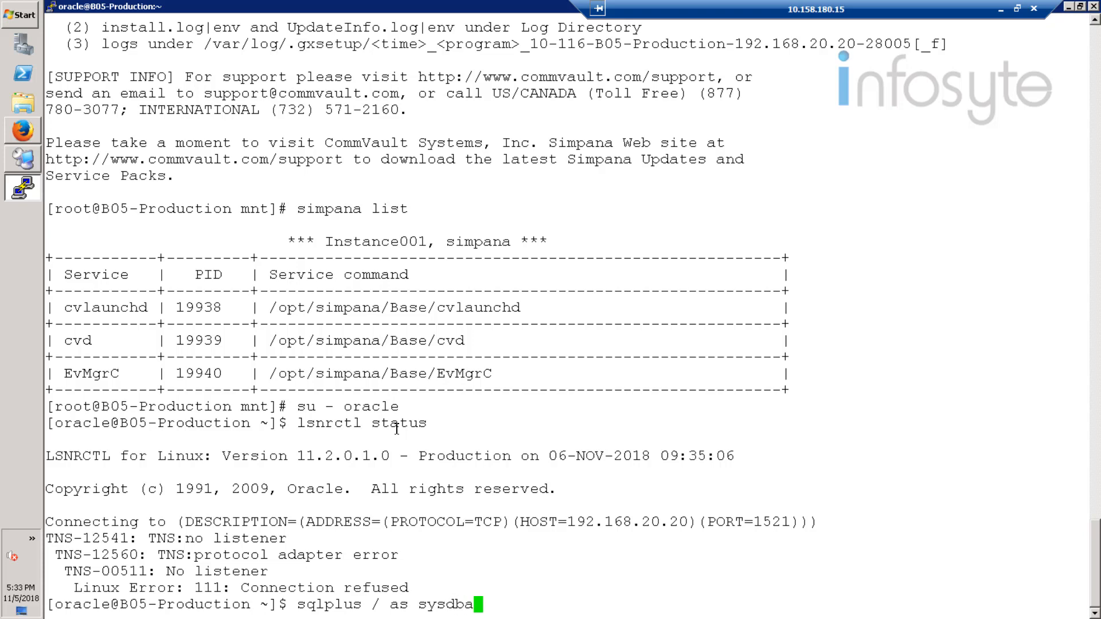
key(Return)
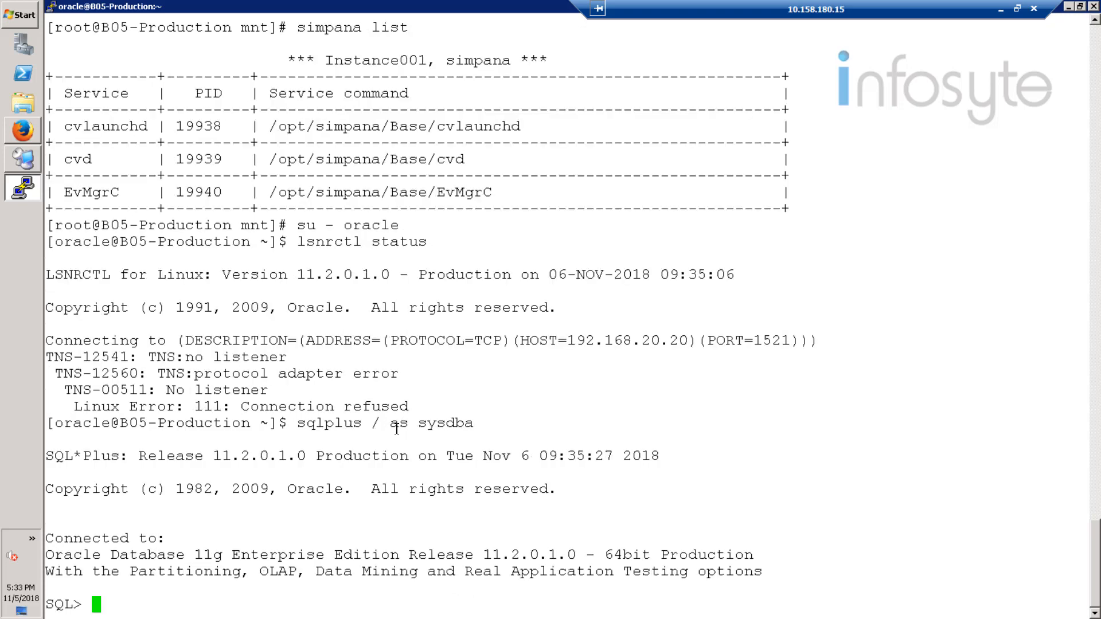
Step: Run archive log list and check the database log mode in its output
text(archive)
text(log list)
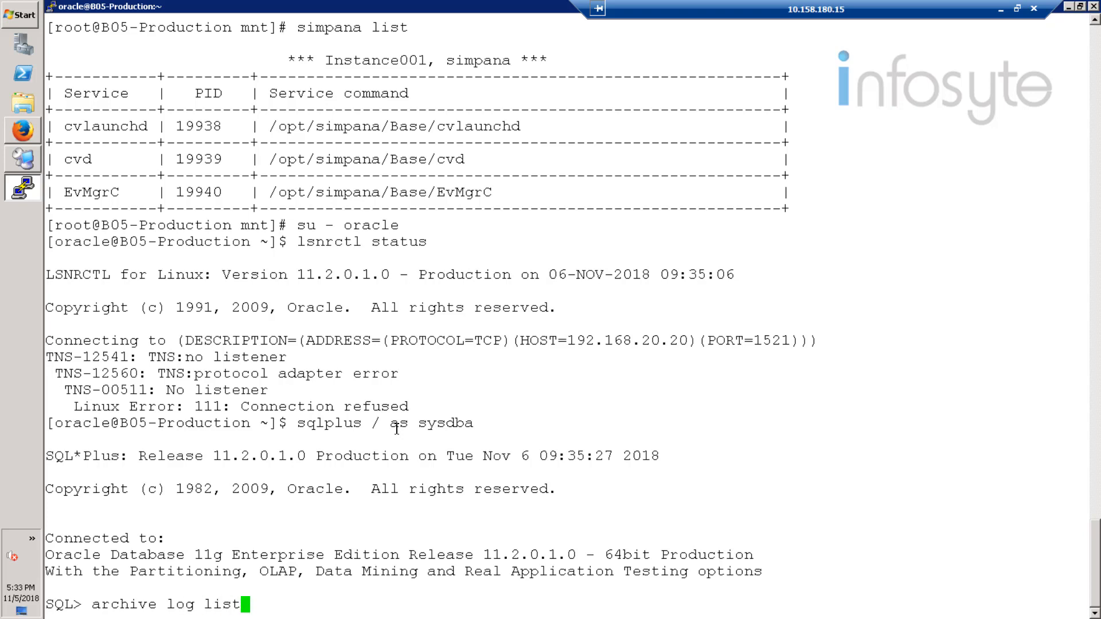
key(Return)
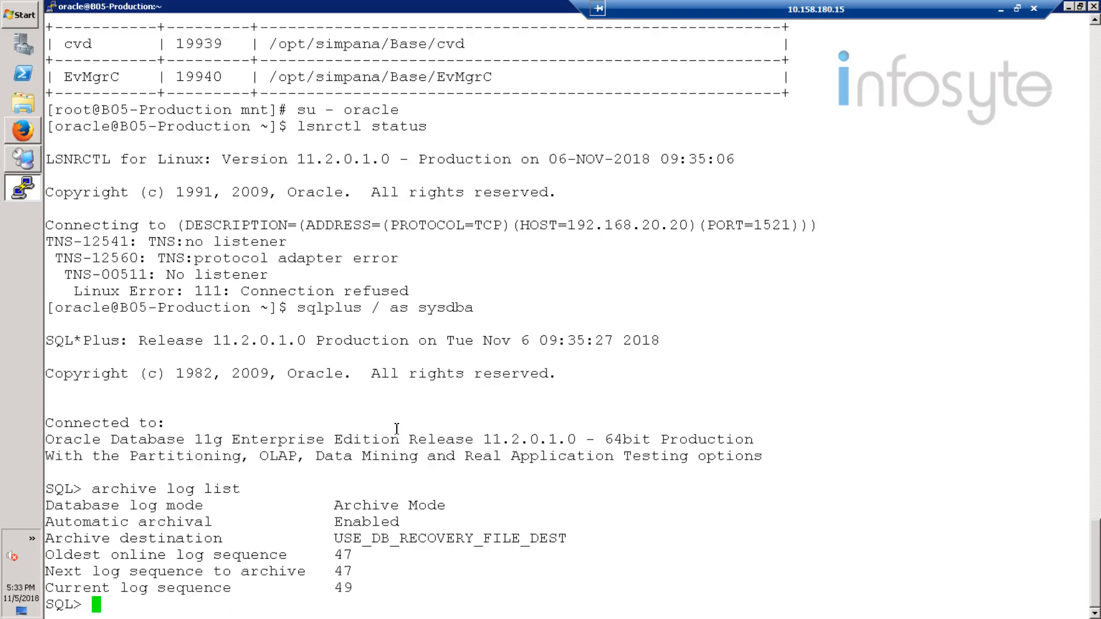
drag(48, 506, 276, 507)
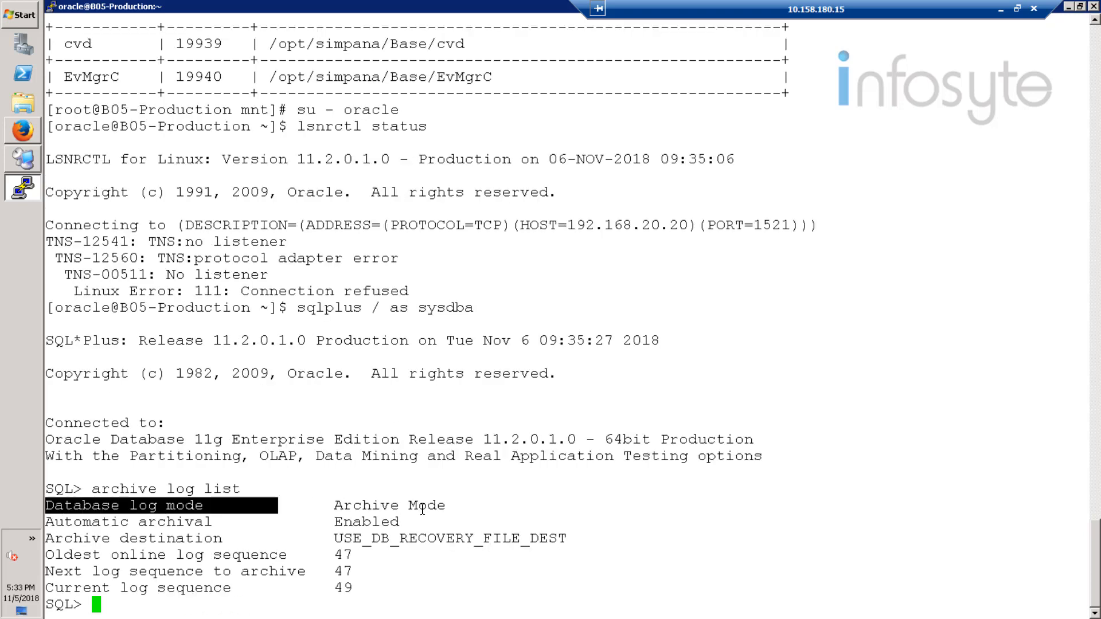
drag(423, 509, 447, 508)
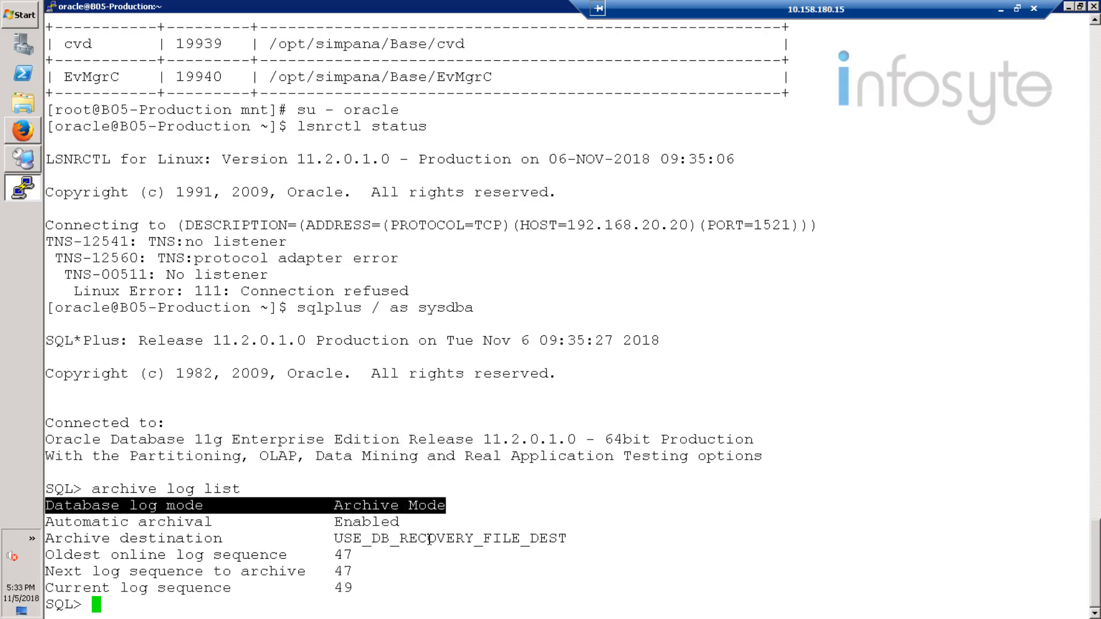
click(406, 584)
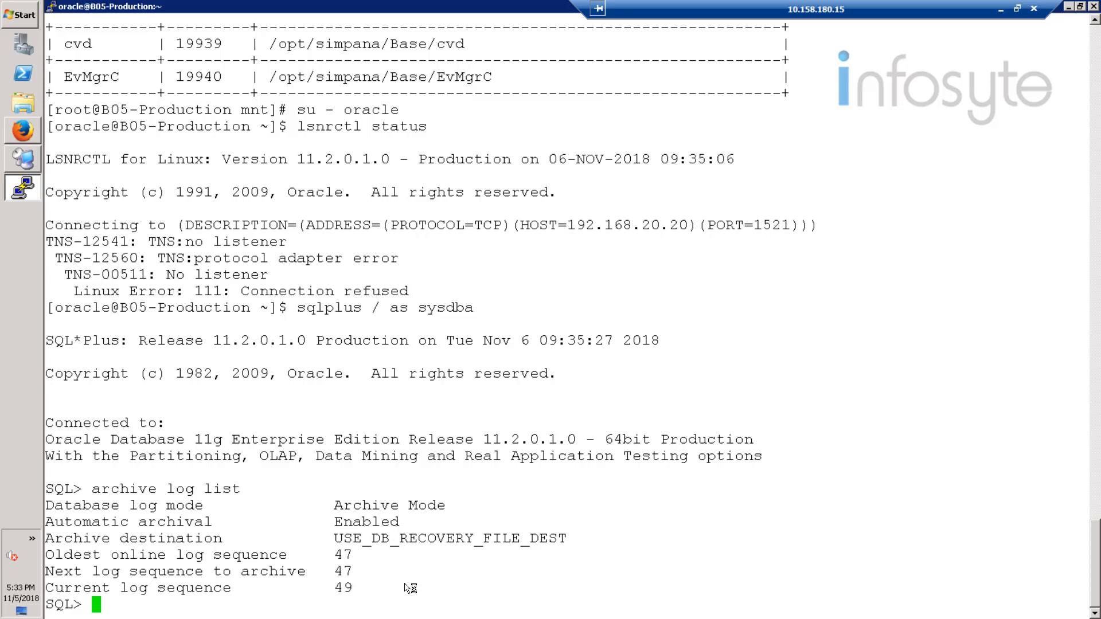
Step: Shut down the Oracle database with shutdown immediate;
text(shutdown i)
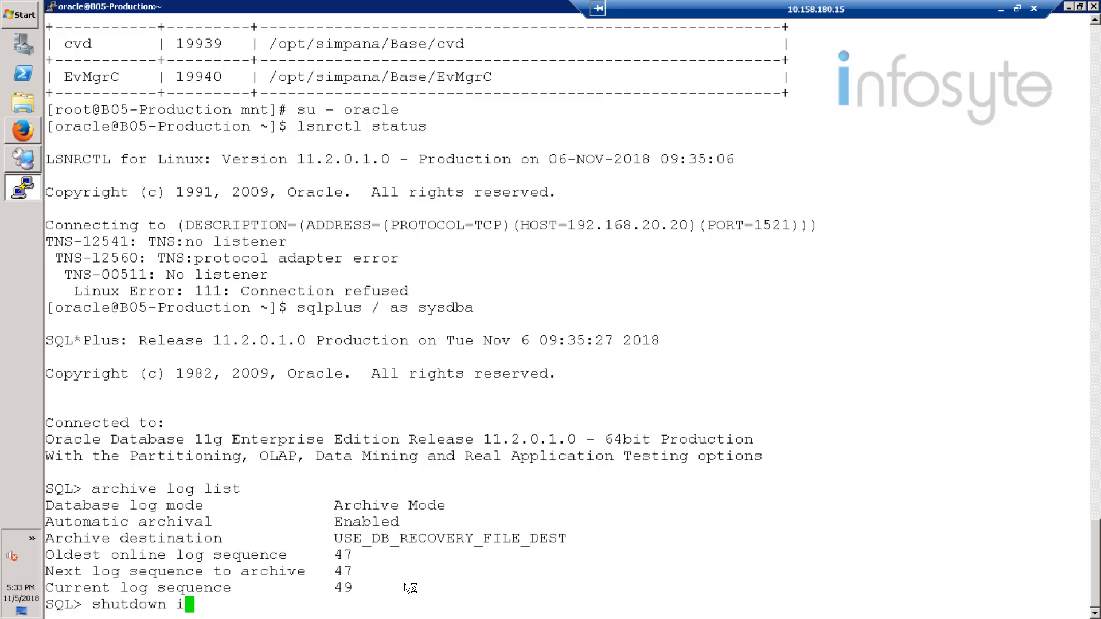
text(mmediate)
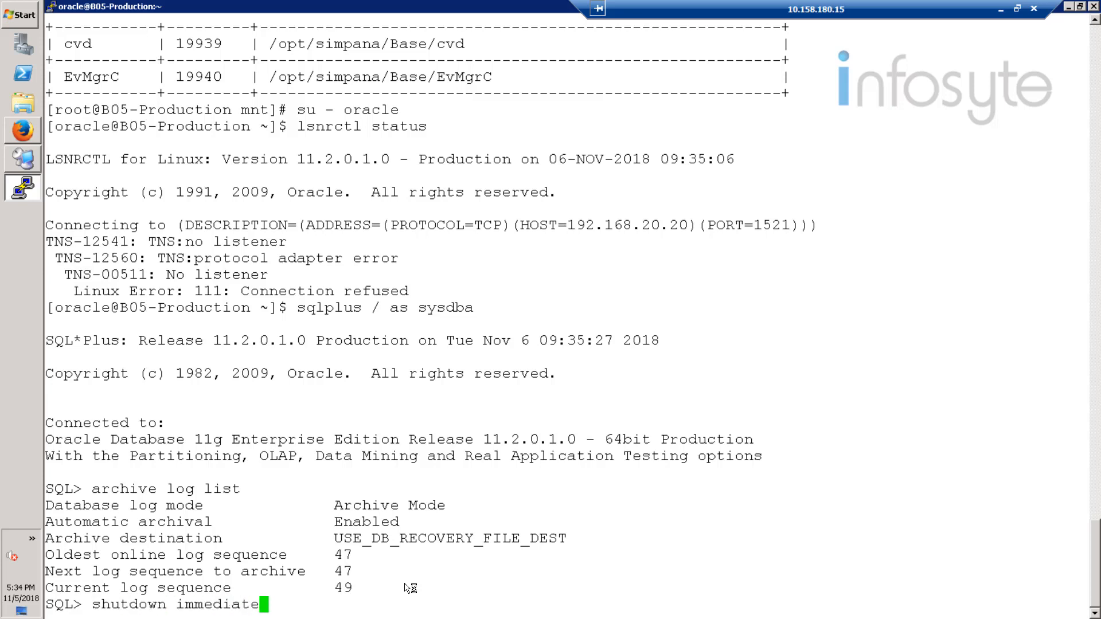
text(;)
key(Return)
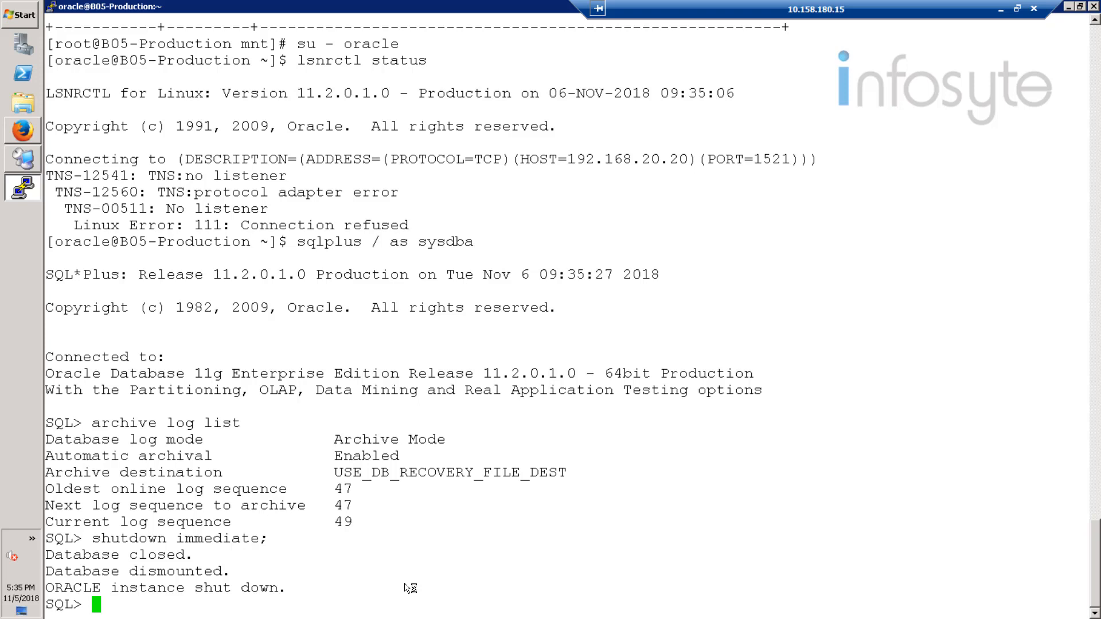
Step: Start the Oracle instance in mount mode with startup mount;
text(startup)
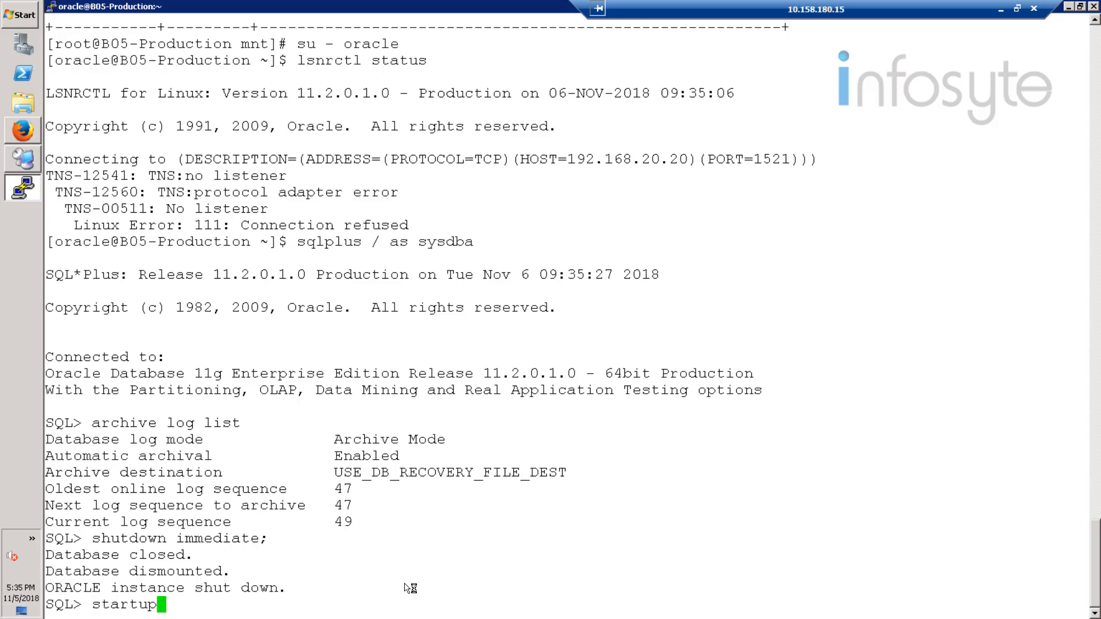
text( mount;)
key(Return)
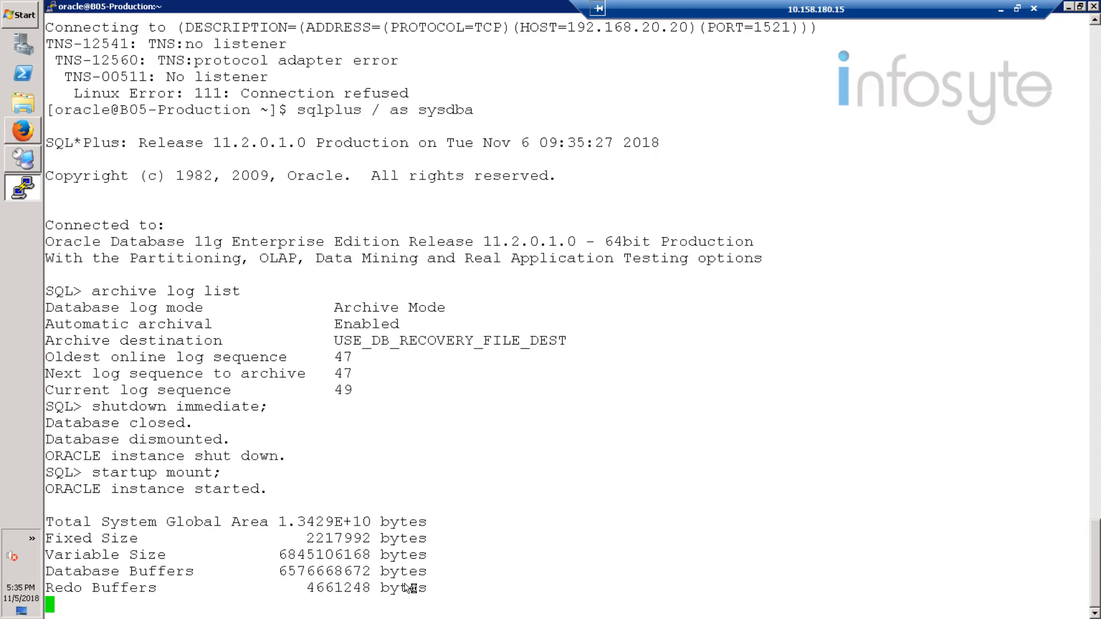
Step: Enable archive logging on the mounted database with alter database archivelog;
text(alter)
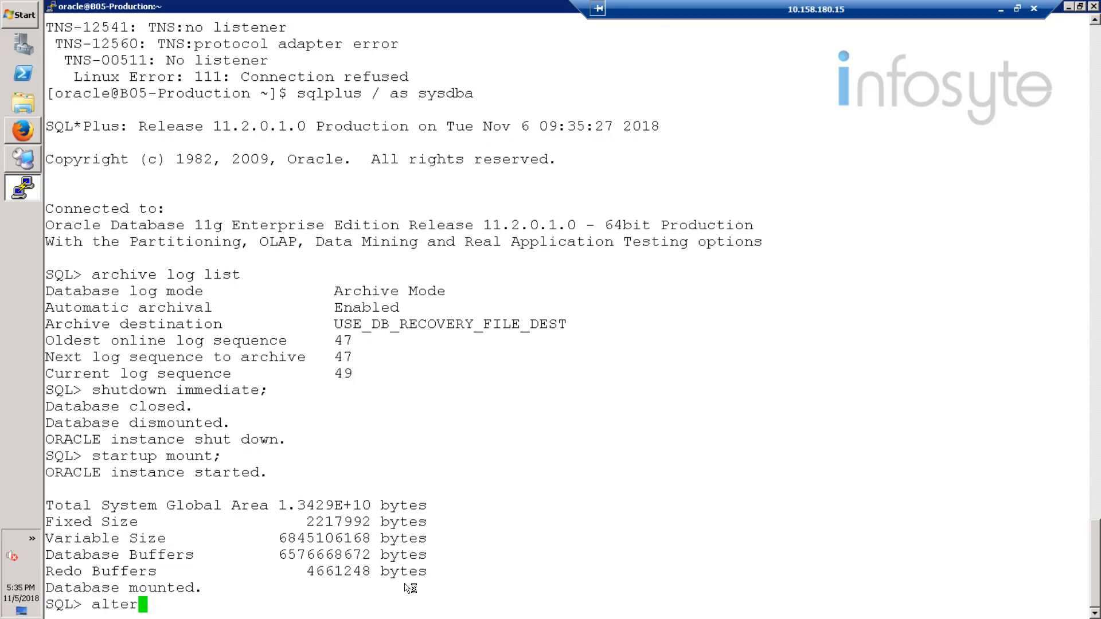
text( database)
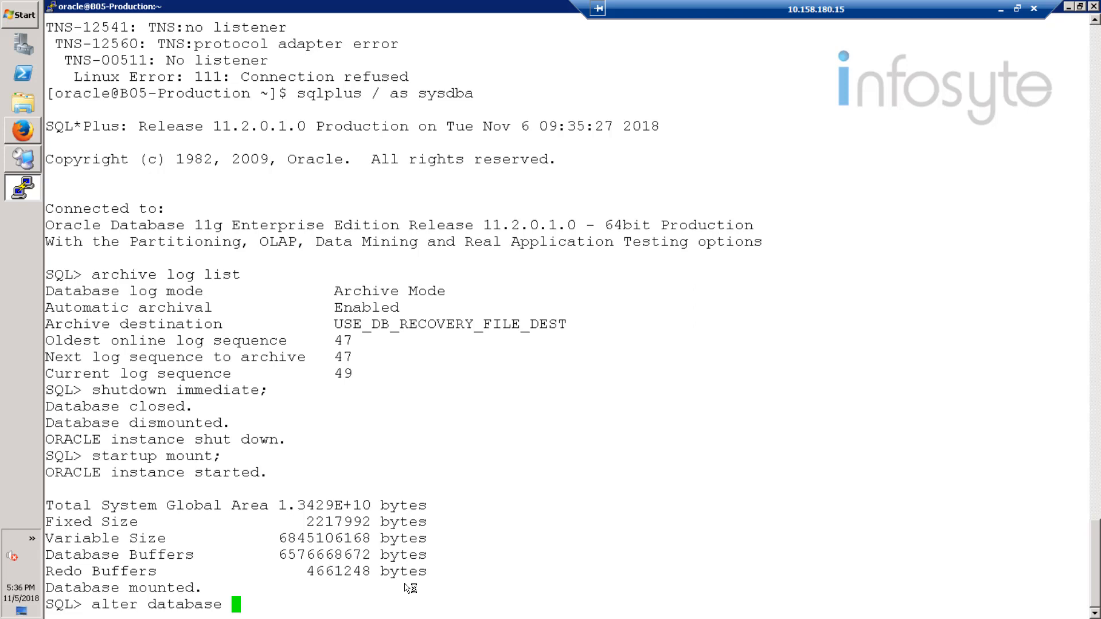
text( archivelog;)
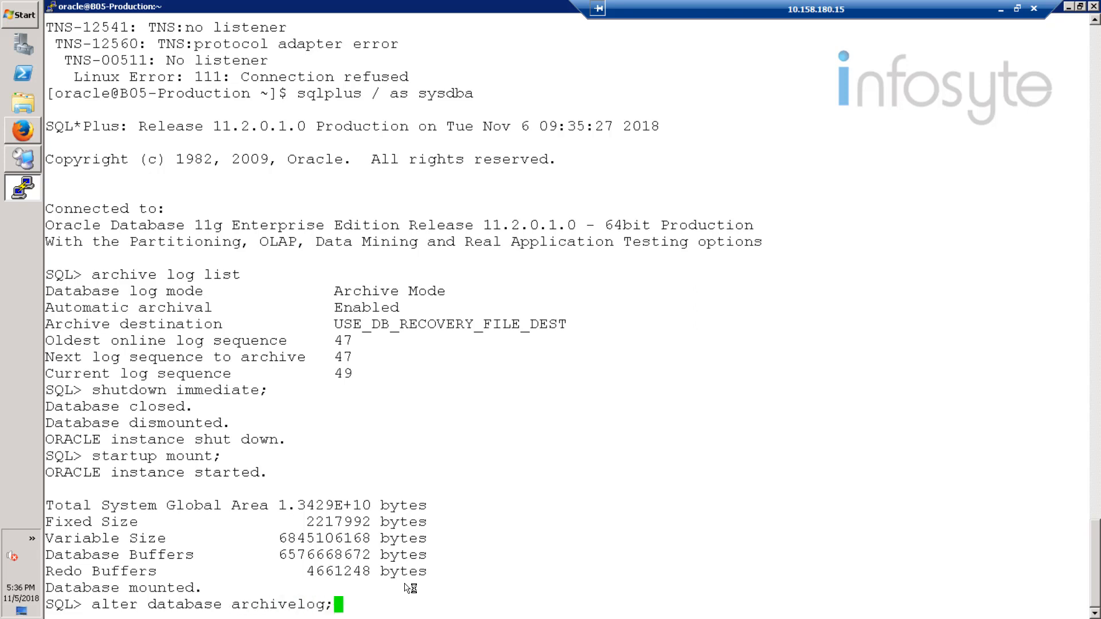
key(Return)
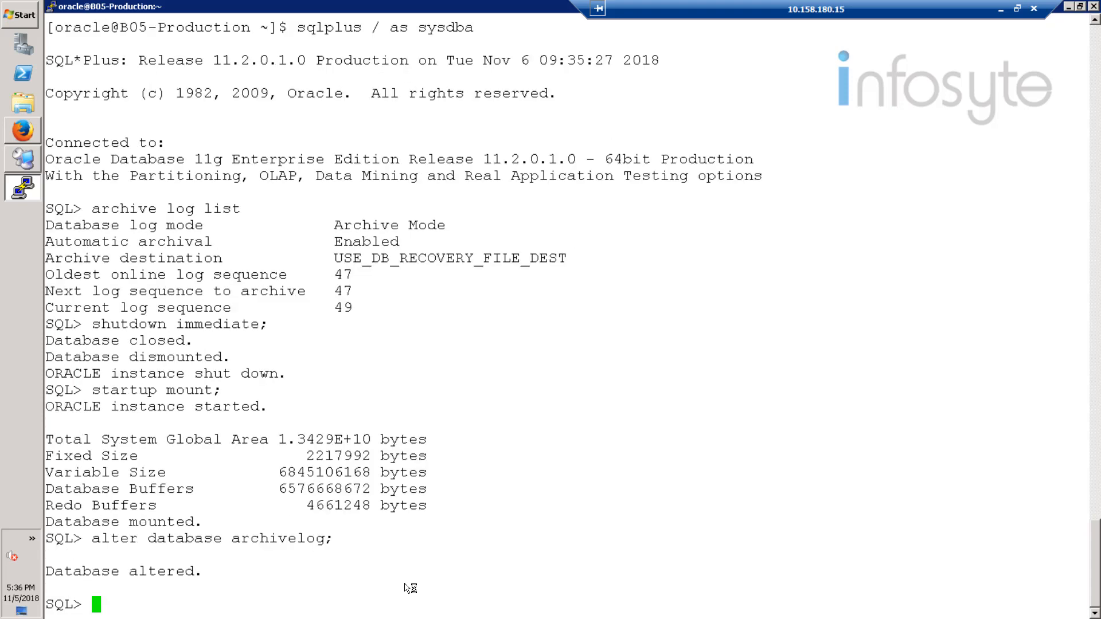
Step: Open the mounted database with alter database open;
text(alter database)
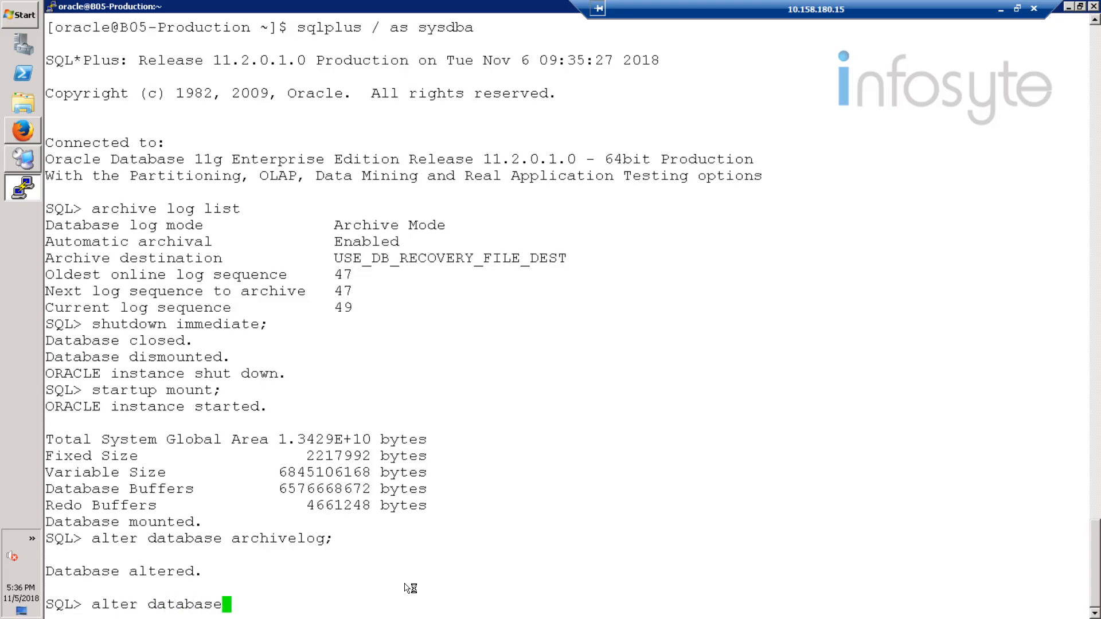
text( open;)
key(Return)
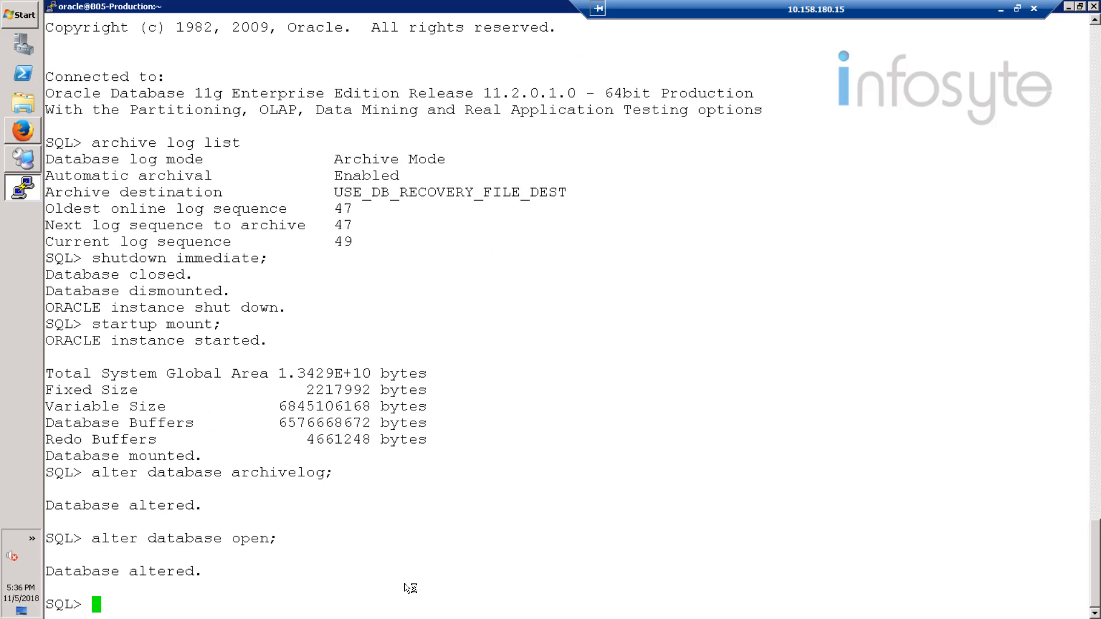
Step: Run archive log list; to check the database's log mode and archive destination
text(archive log)
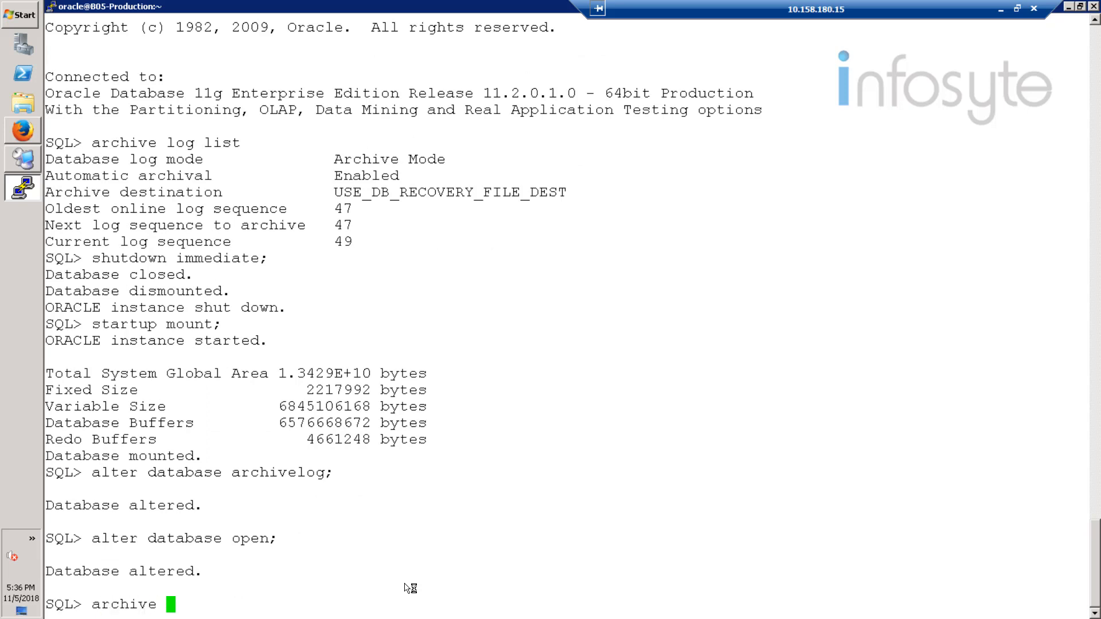
text( list;)
key(Return)
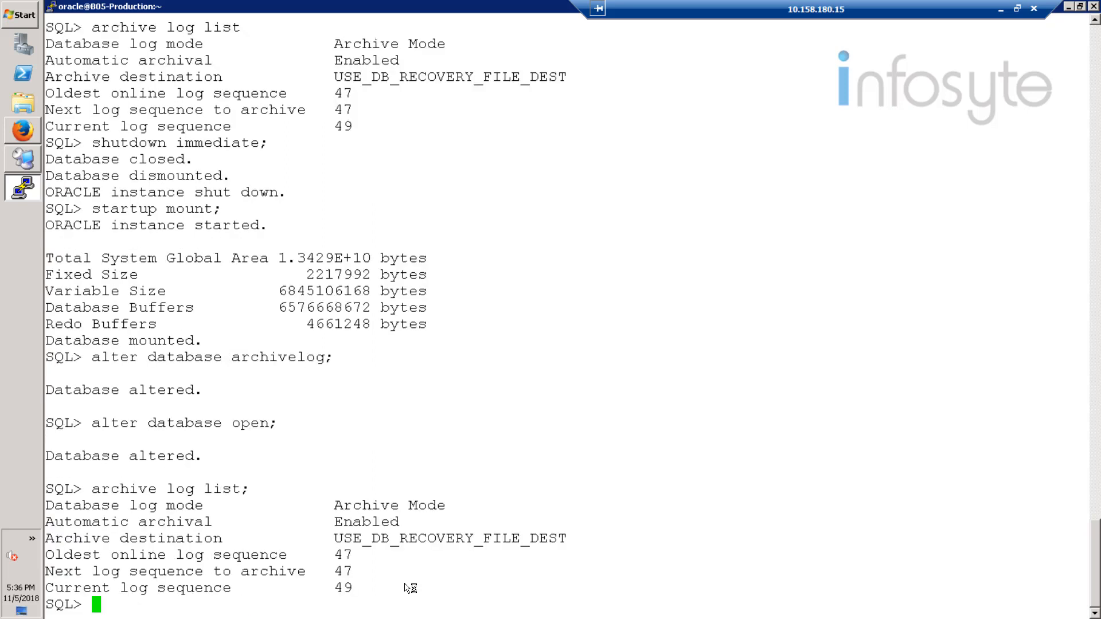
Step: Exit SQL*Plus and log out of the oracle user's shell
text(exit)
key(Return)
text(exit)
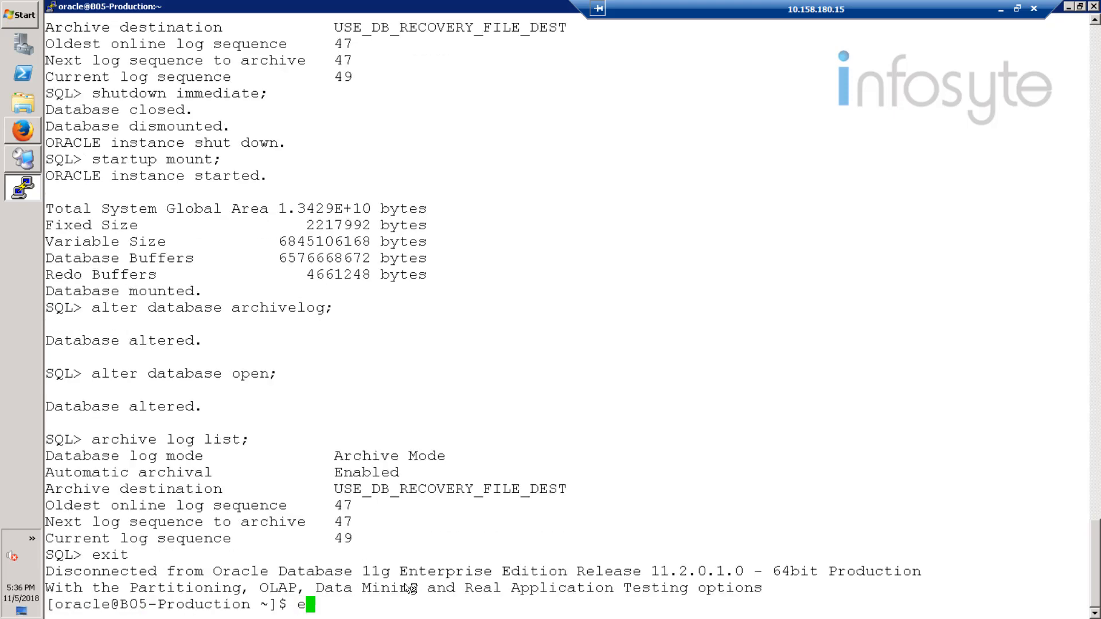
key(Return)
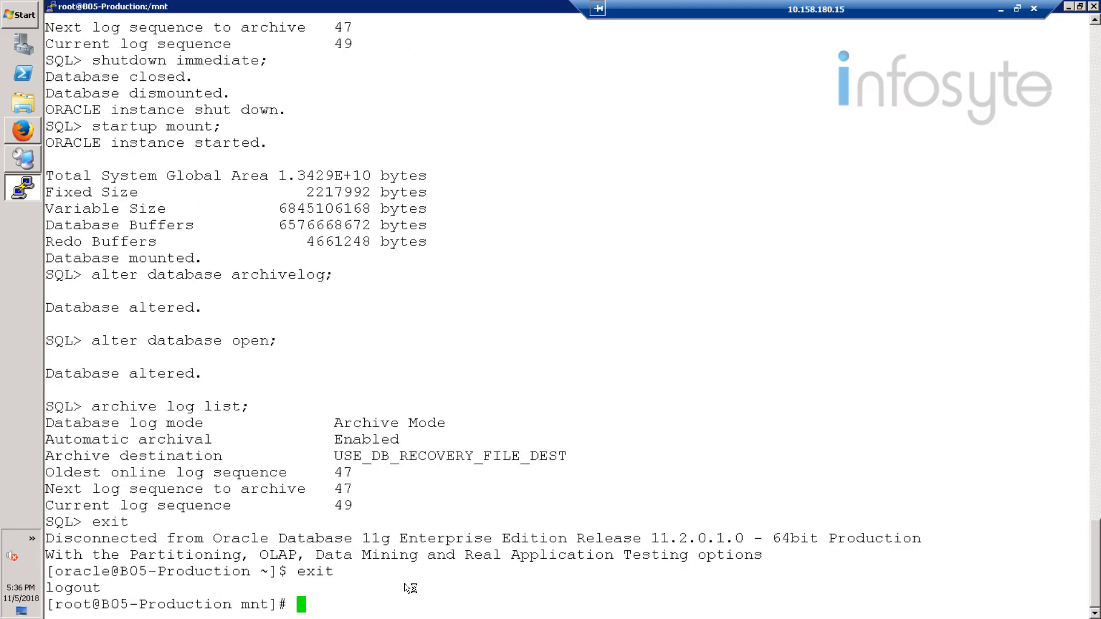
Step: Switch to the CommCell Console and run an immediate Full backup of the oltp instance's default subclient
click(27, 162)
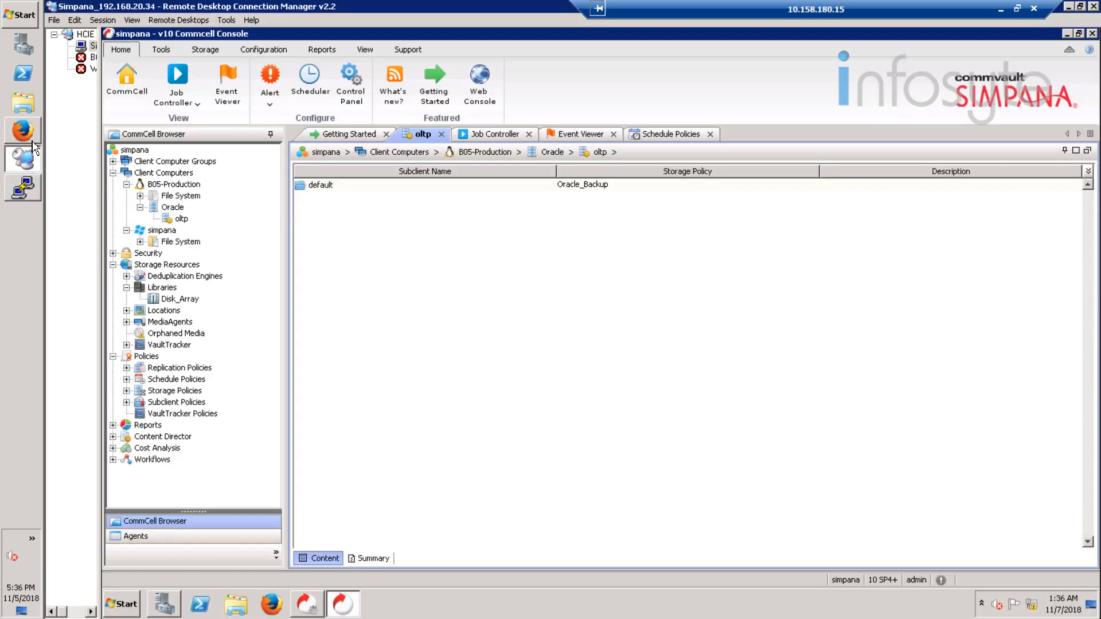
click(380, 185)
right_click(380, 185)
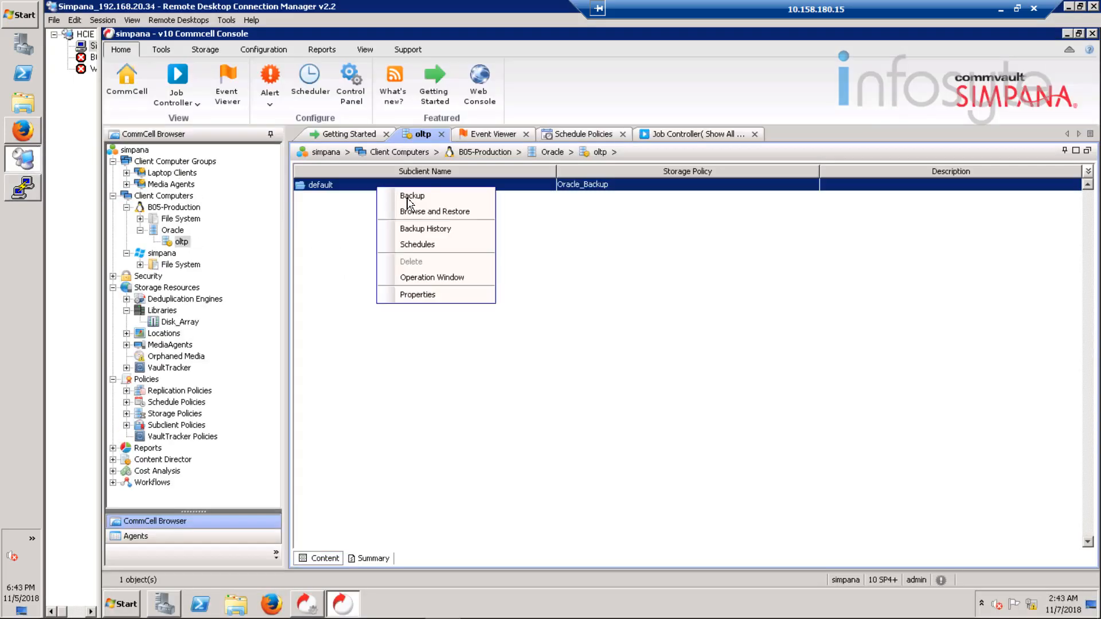
click(416, 200)
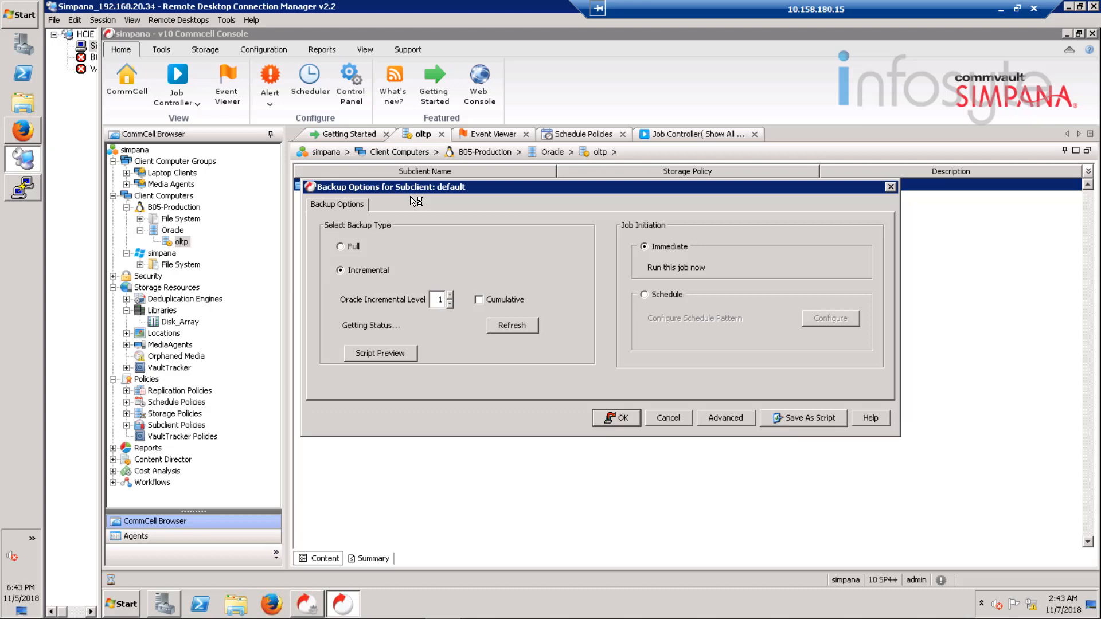
click(351, 247)
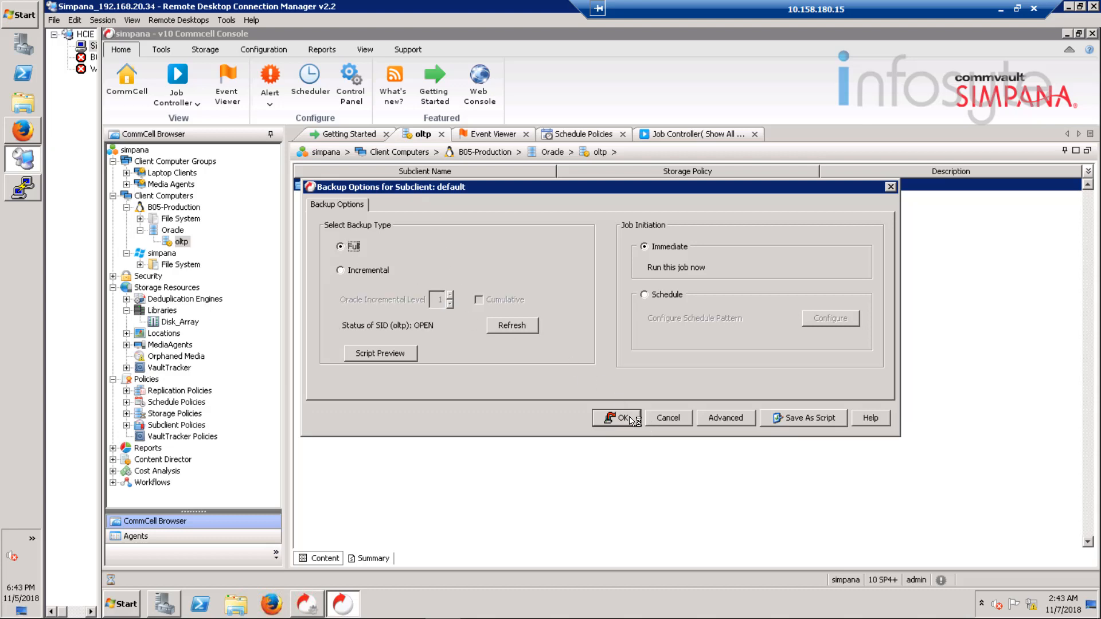
click(631, 421)
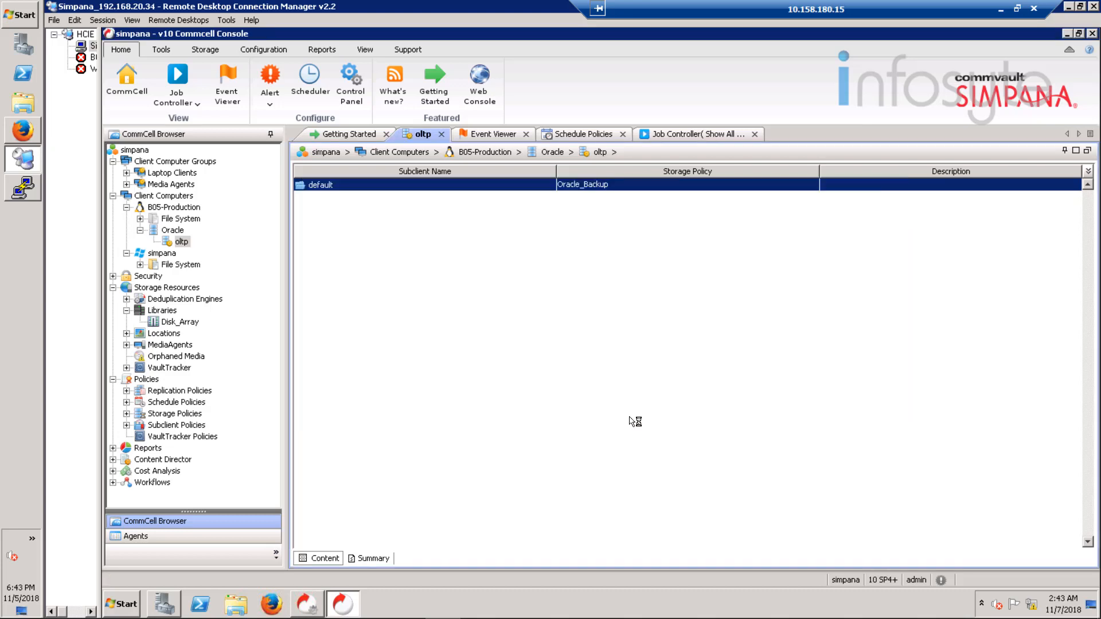
Step: Follow the full backup in the Job Controller and review its general, progress, streams, attempts, retention and event details
click(682, 134)
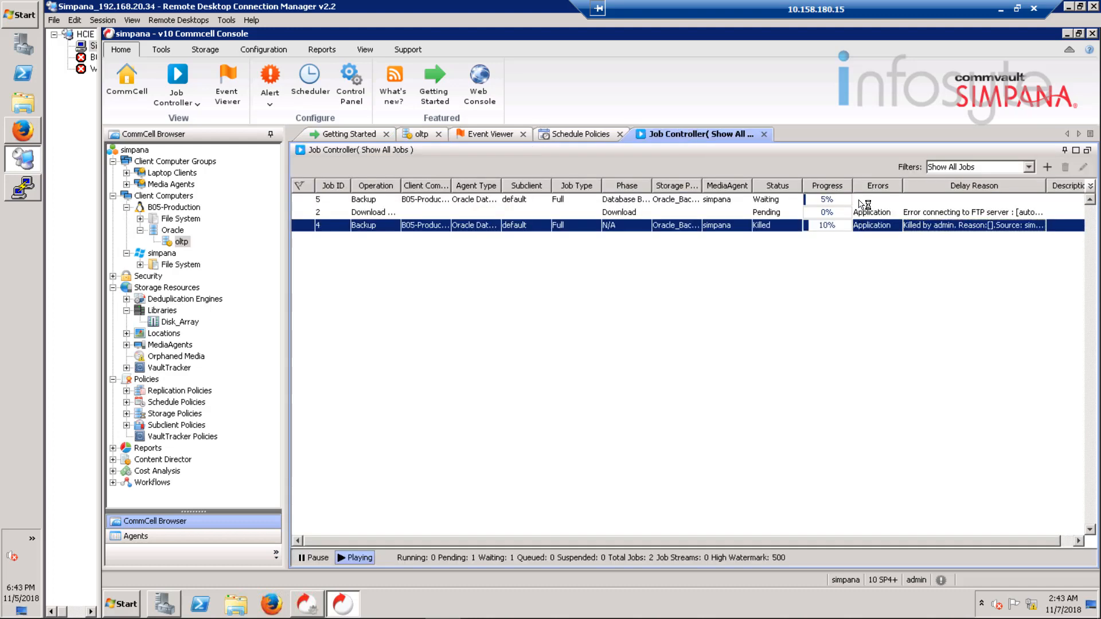
click(863, 201)
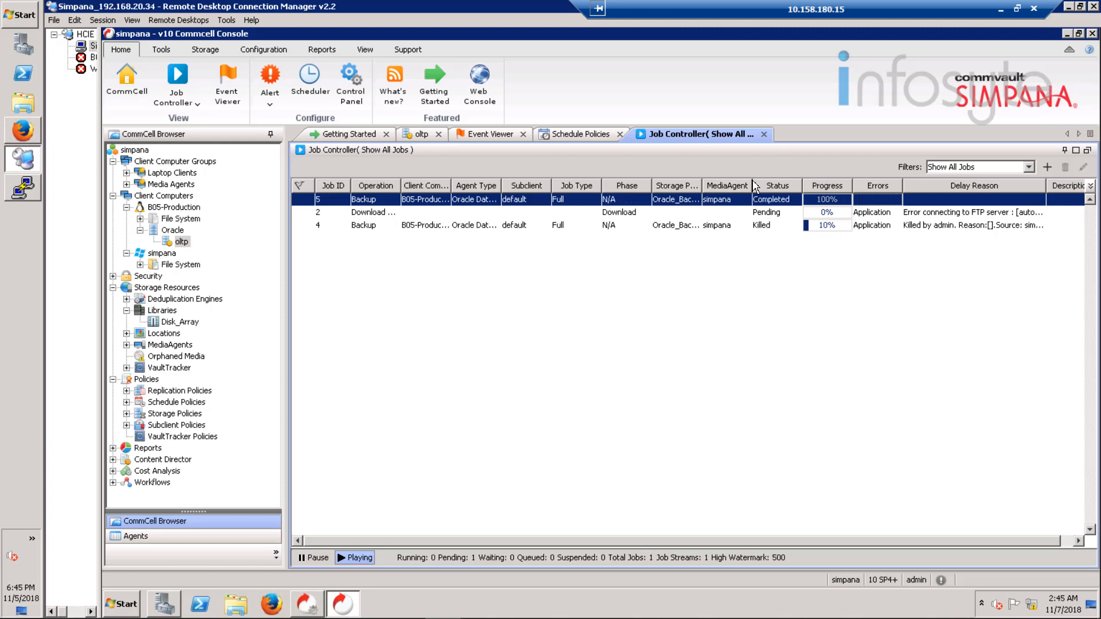
right_click(790, 201)
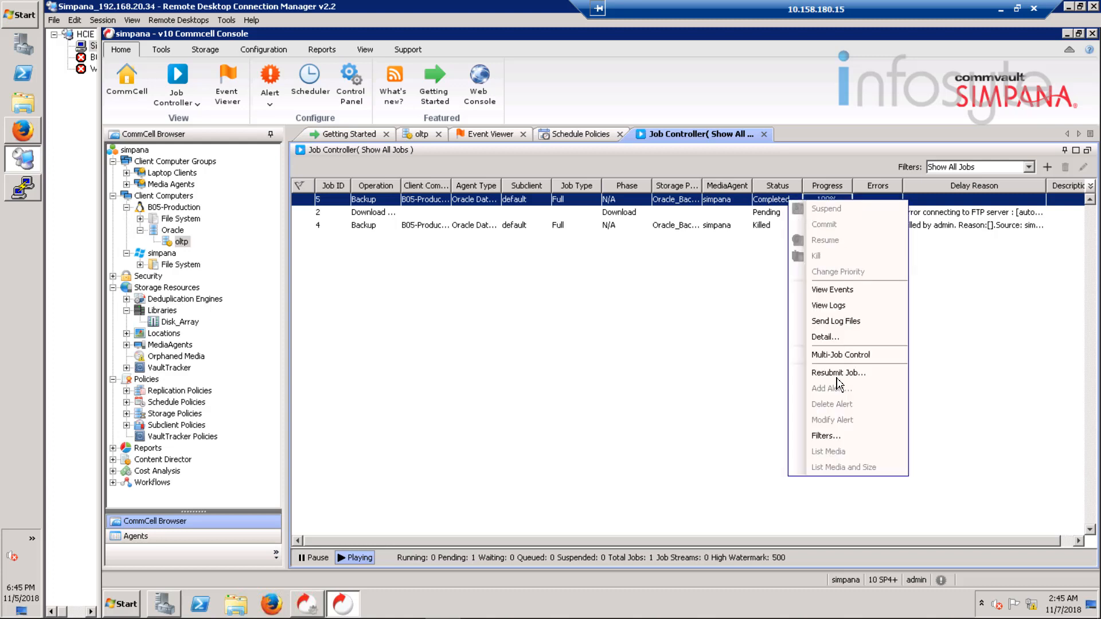
click(833, 339)
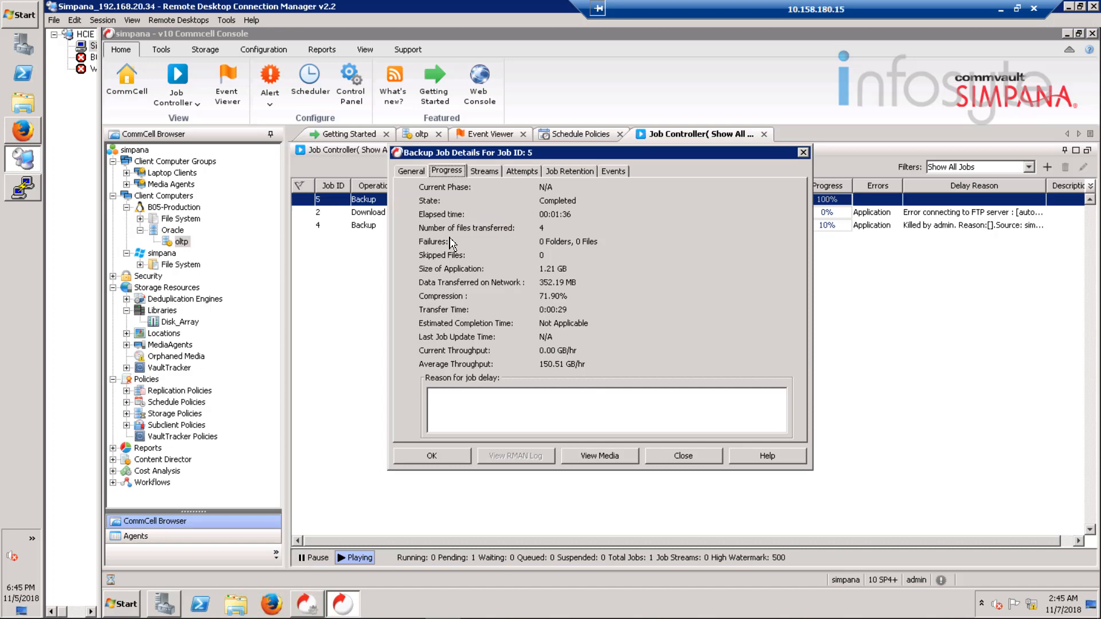
click(411, 172)
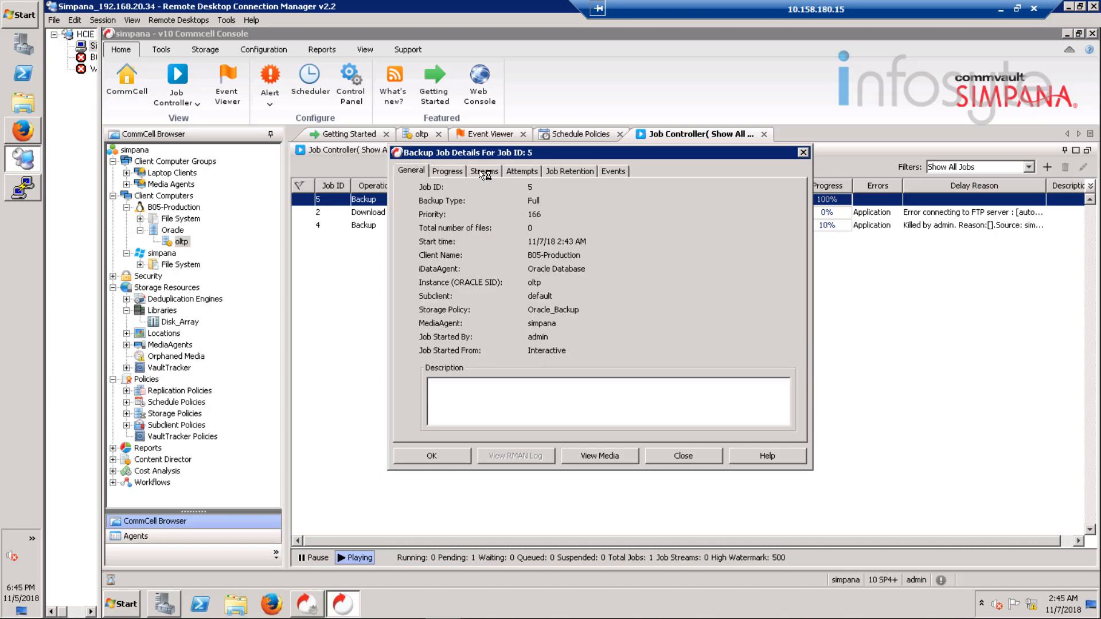
click(466, 171)
click(522, 171)
click(570, 171)
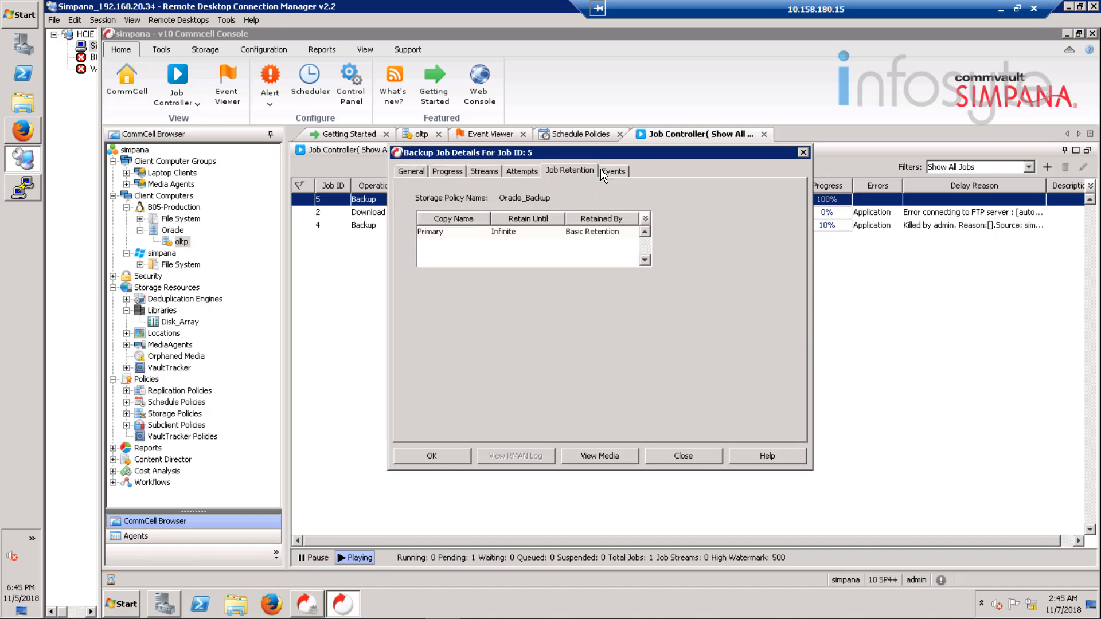
click(615, 171)
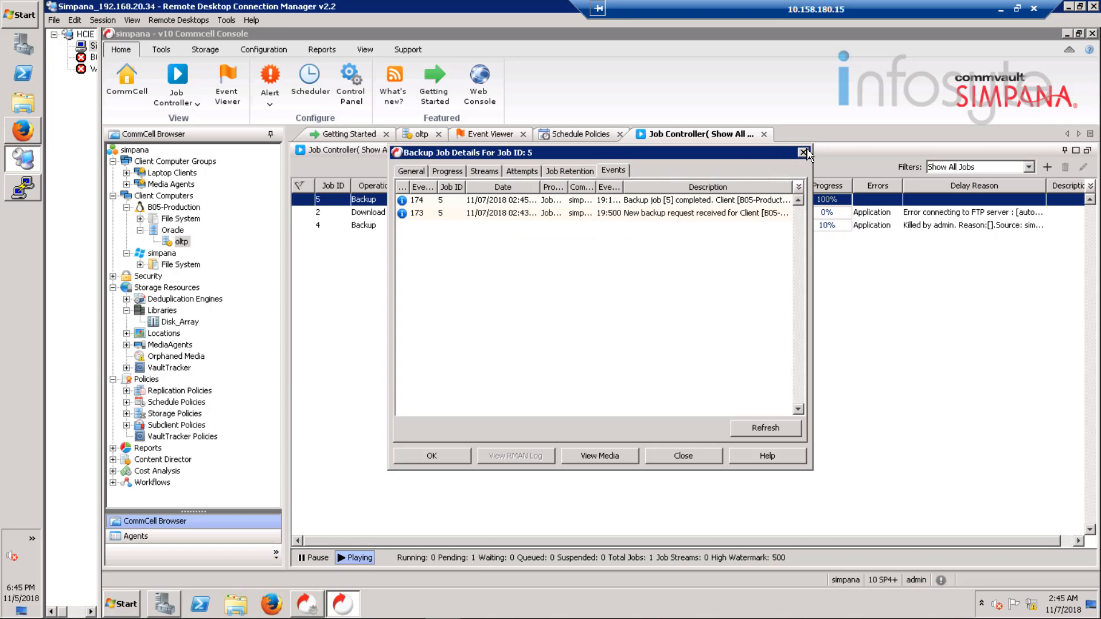
click(804, 153)
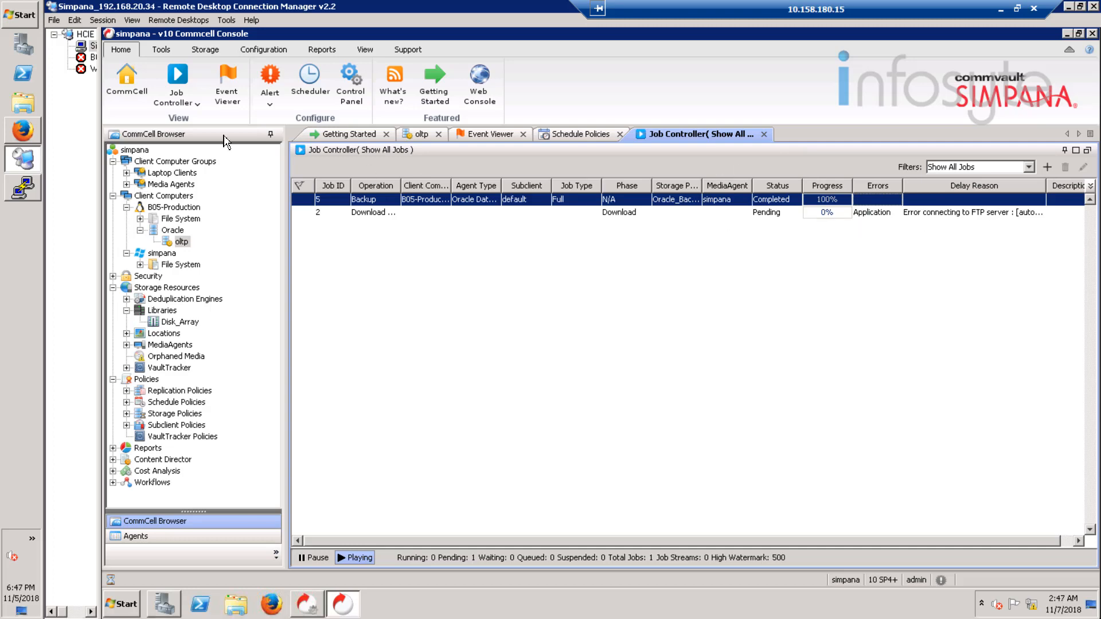
Step: Switch to the PuTTY terminal and connect to the Oracle database as administrator with sqlplus / as sysdba
click(25, 191)
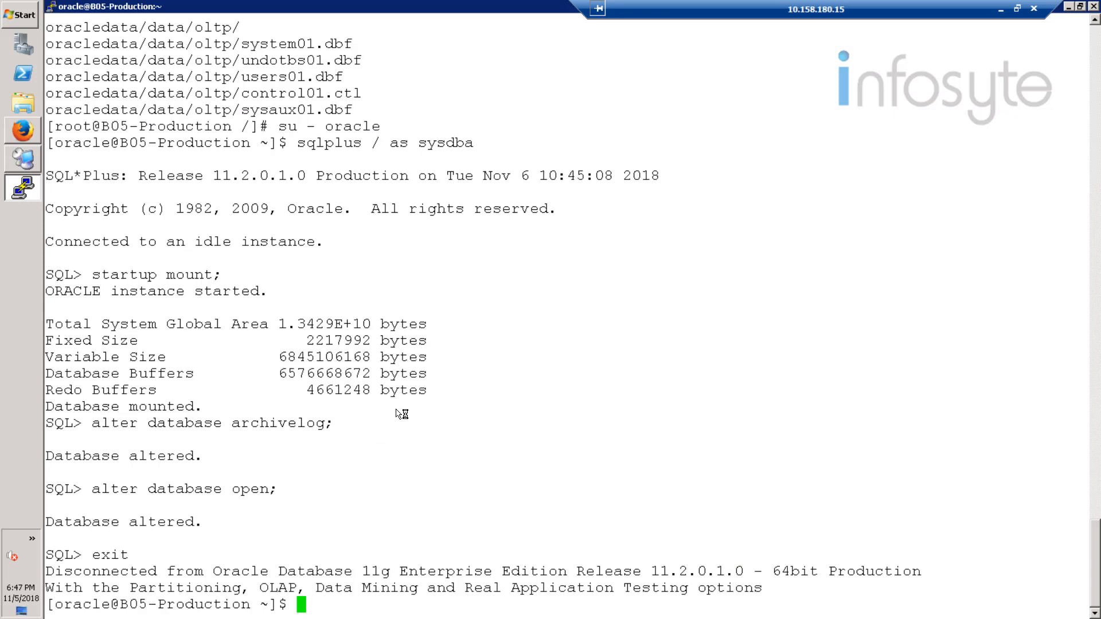
text(sqlplus)
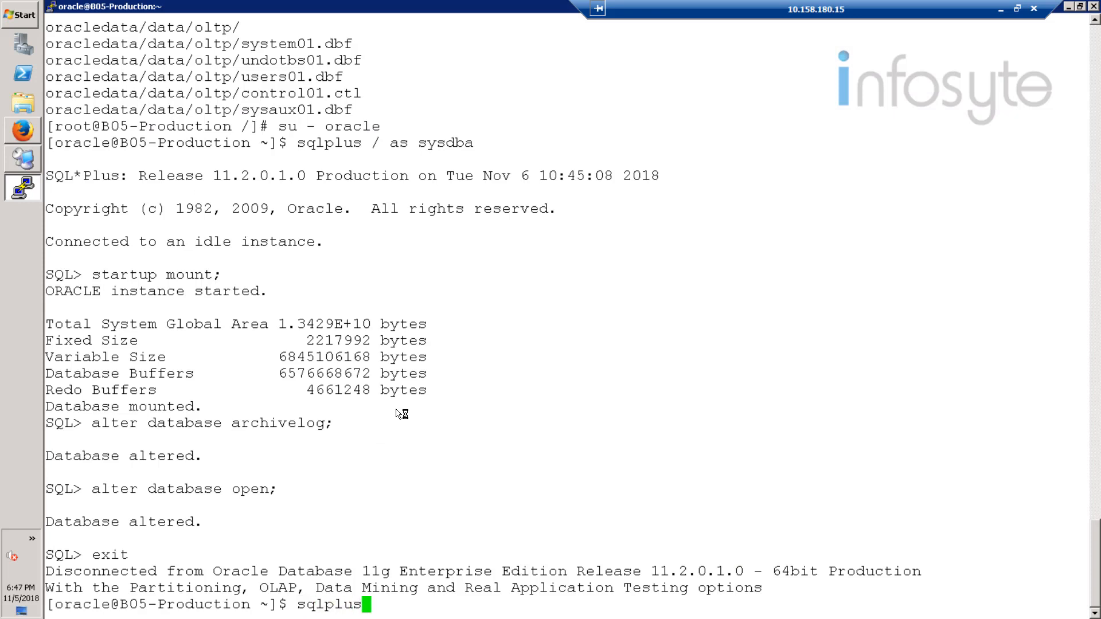
text( /as sysdba)
key(Return)
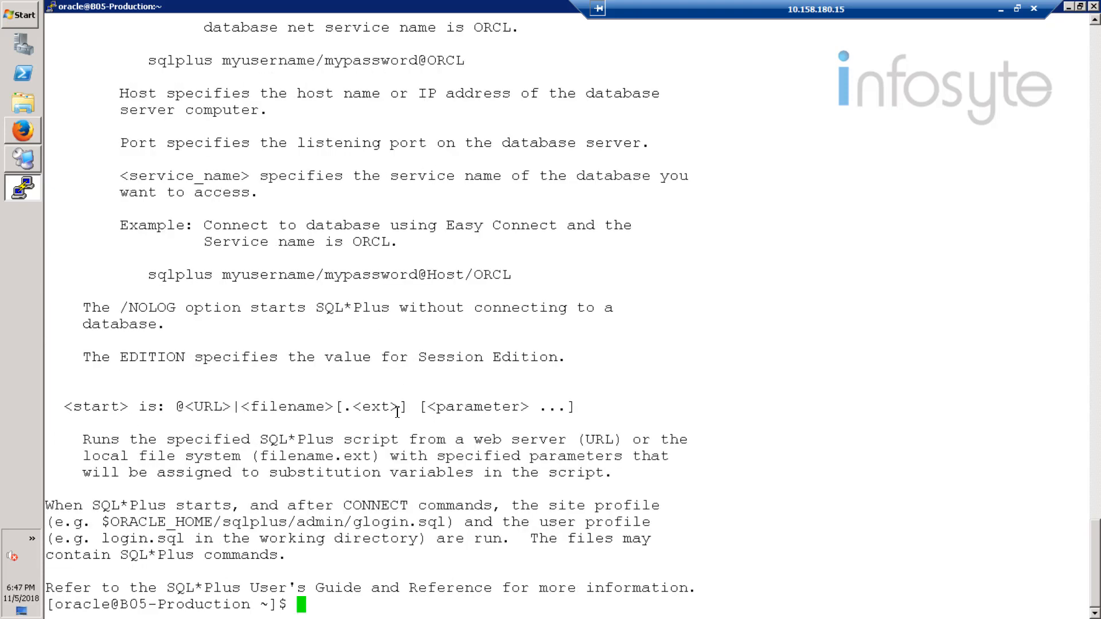
text(sqlplus / as sysdba)
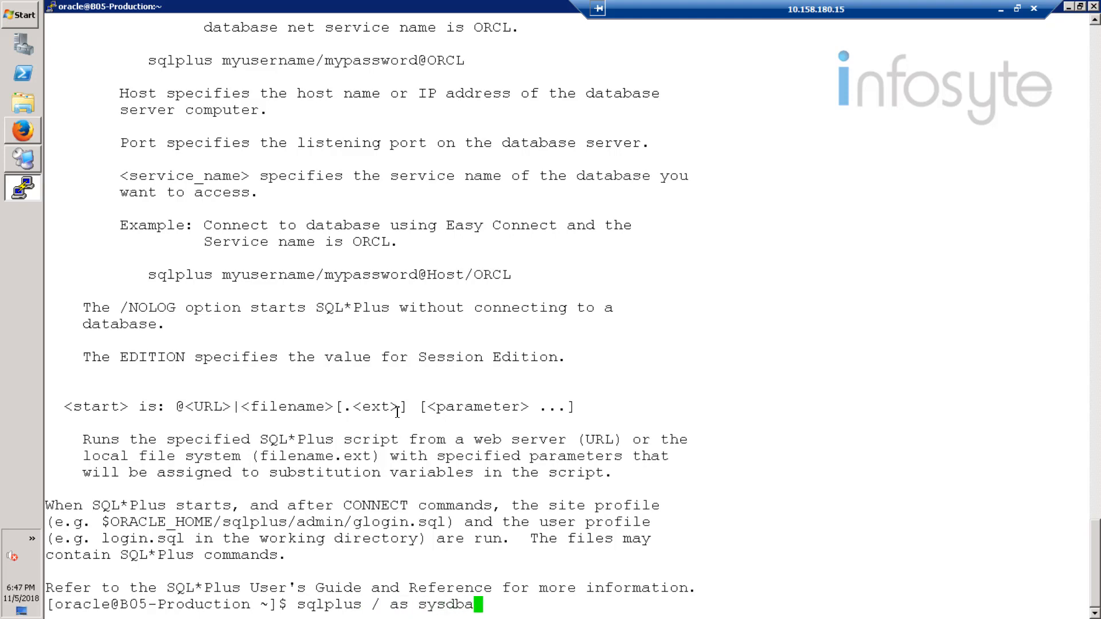
key(Return)
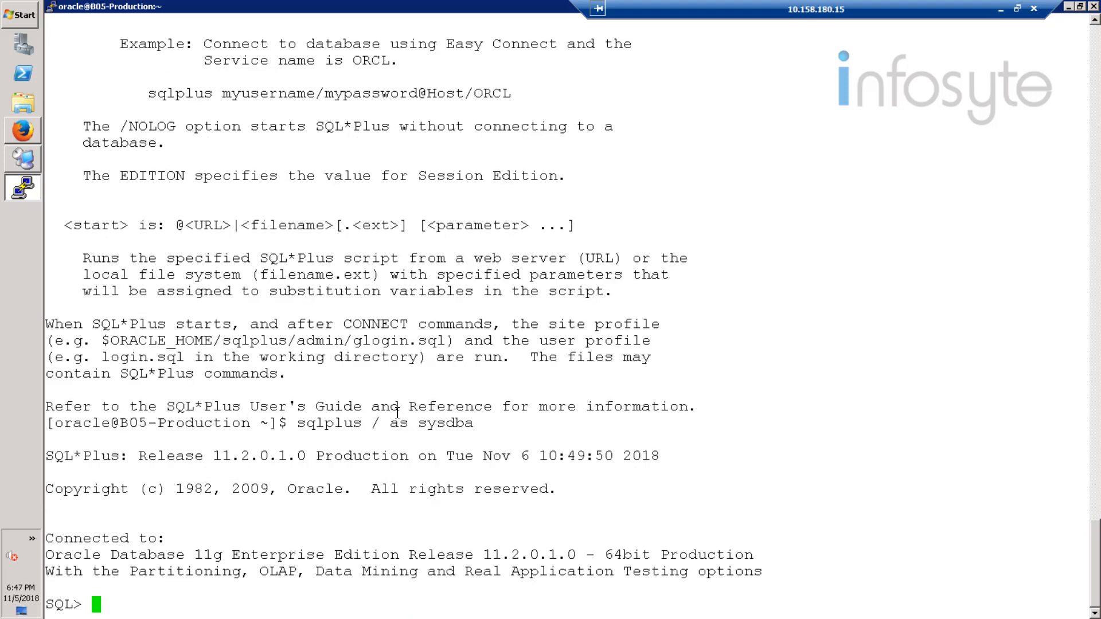
Step: Shut down the Oracle database with shutdown immediate; and exit SQL*Plus
text(shutdown i)
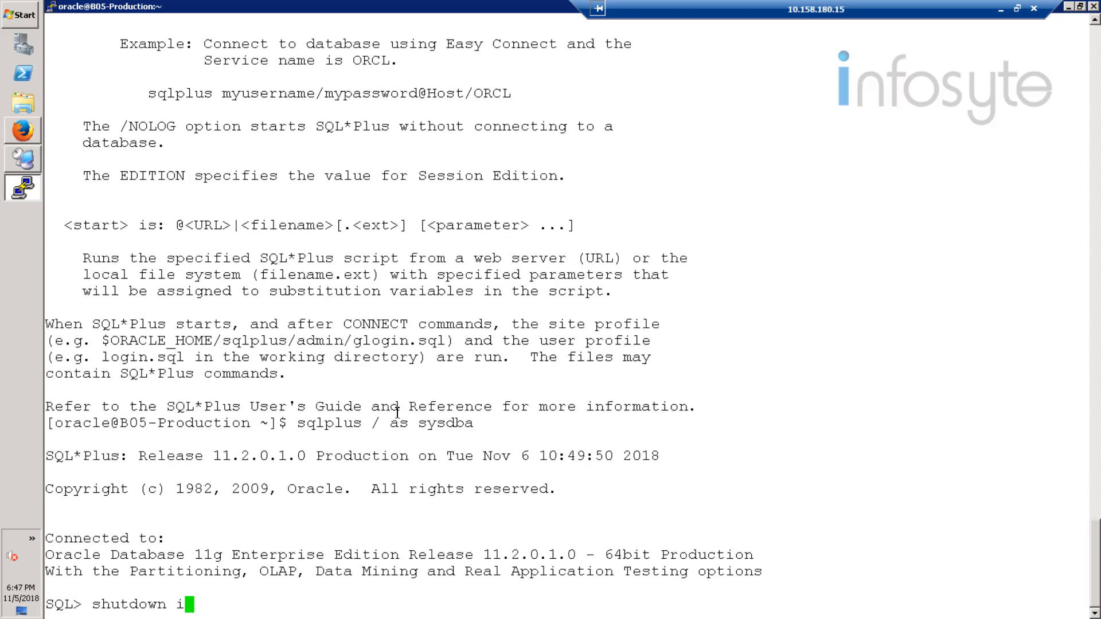
text(mmediate;)
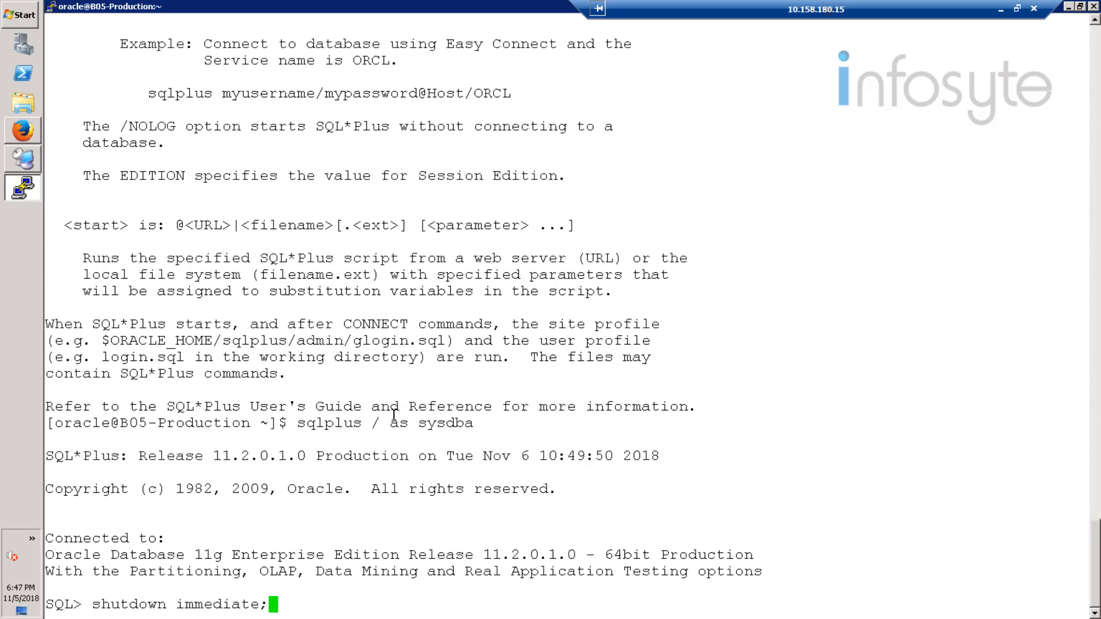
key(Return)
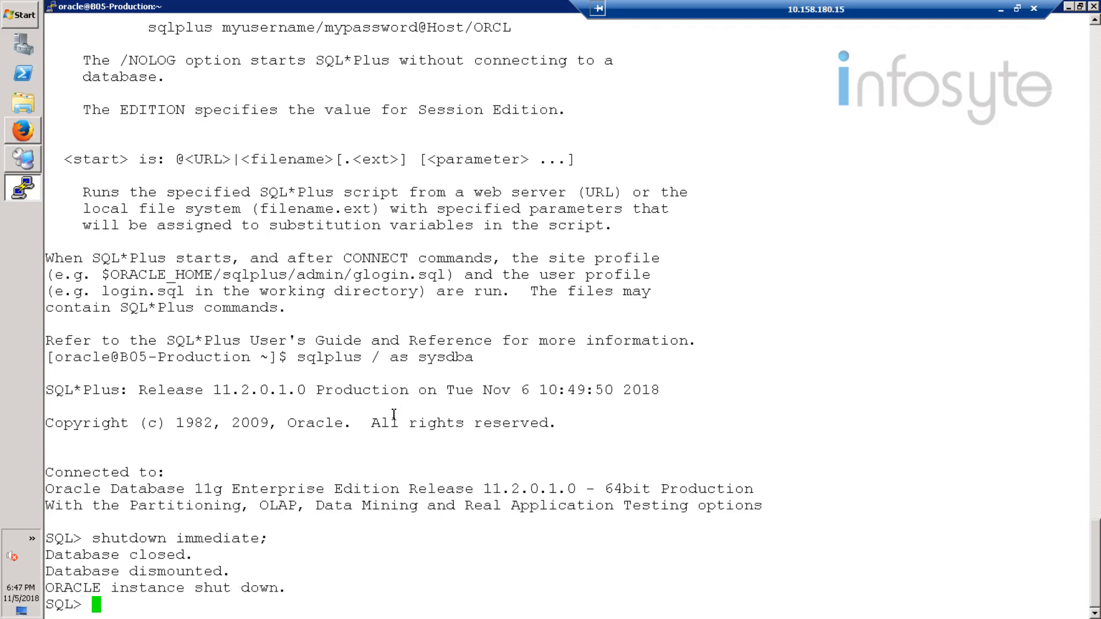
text(e)
text(xz)
text(x)
key(BackSpace)
key(BackSpace)
text(it)
key(Return)
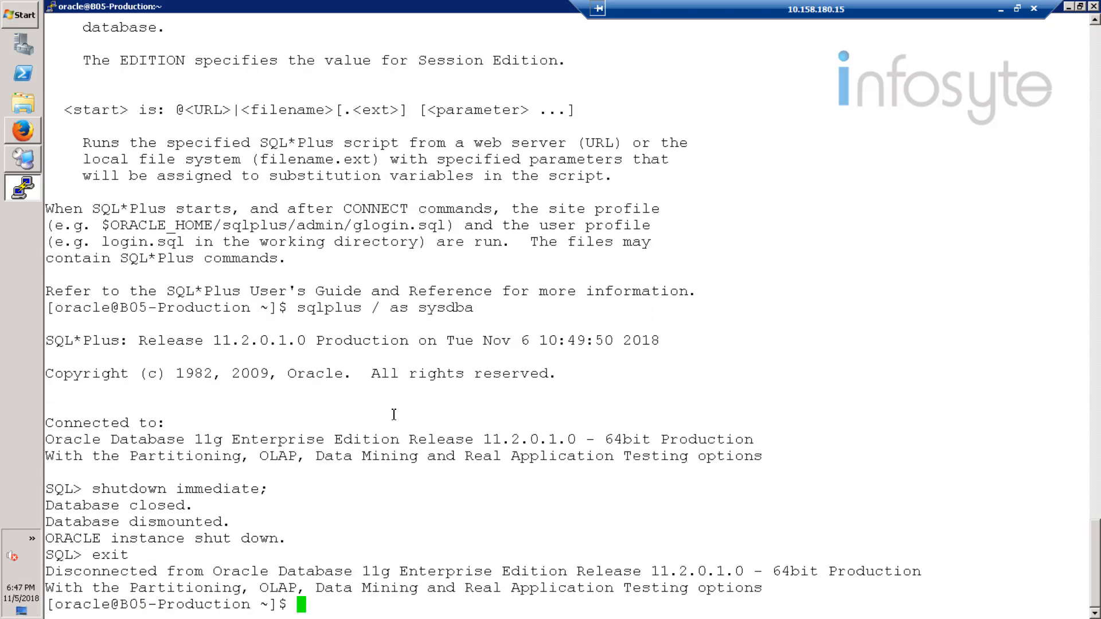
Step: Switch to the CommCell Console and browse the latest backup of the oltp instance's default subclient for restore
click(29, 156)
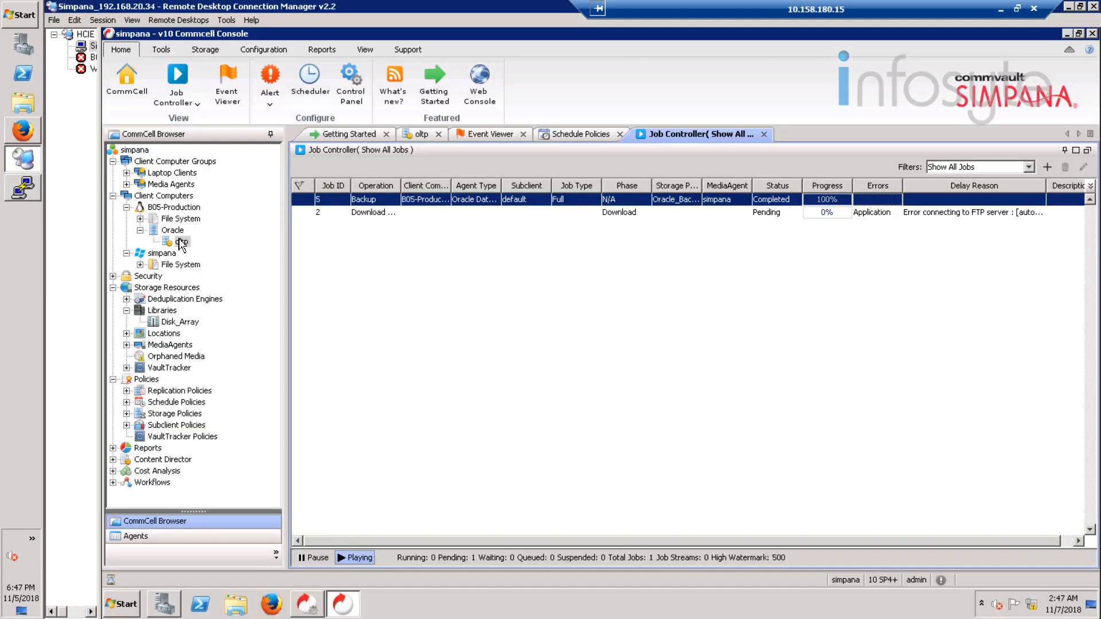
click(181, 242)
click(418, 138)
right_click(424, 190)
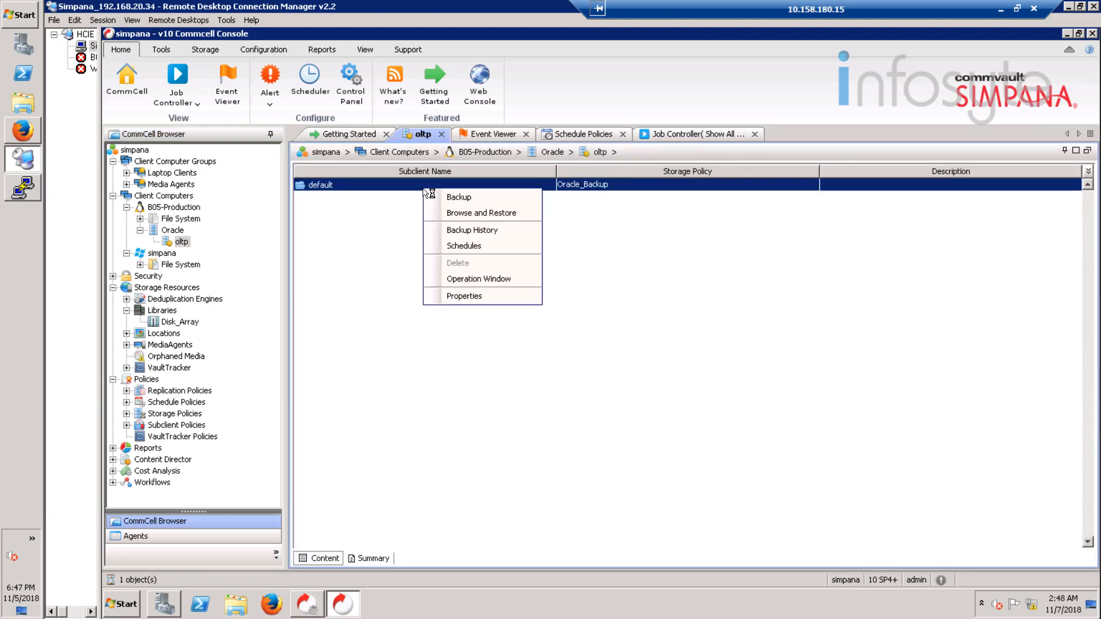
click(483, 214)
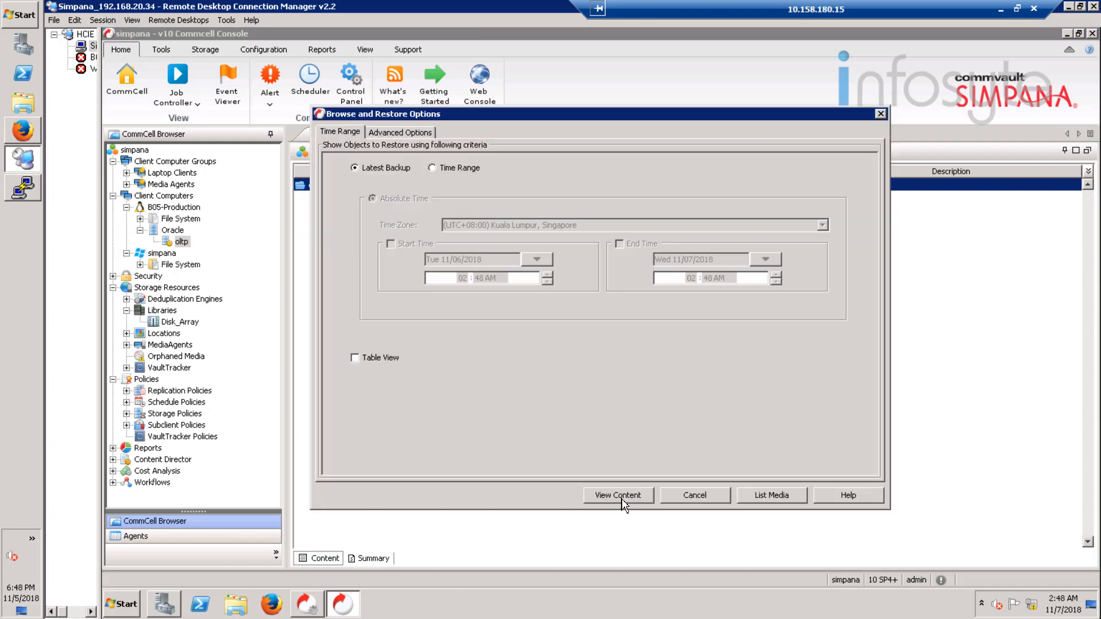
click(638, 497)
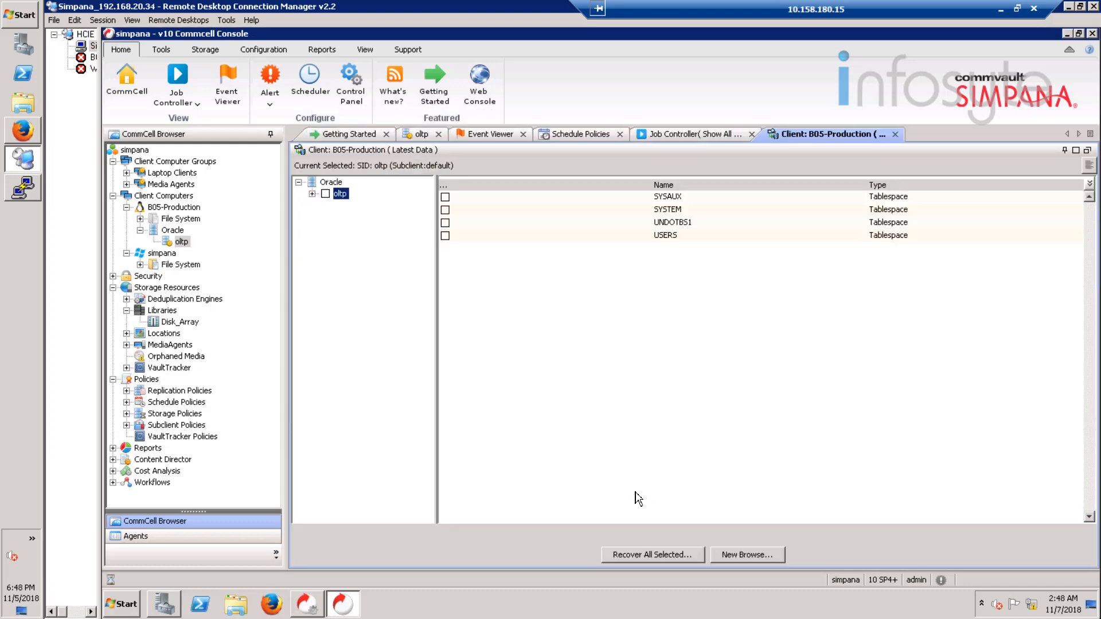
Step: Try to restore and recover the entire oltp database to client B05-Production with the default restore options
click(325, 193)
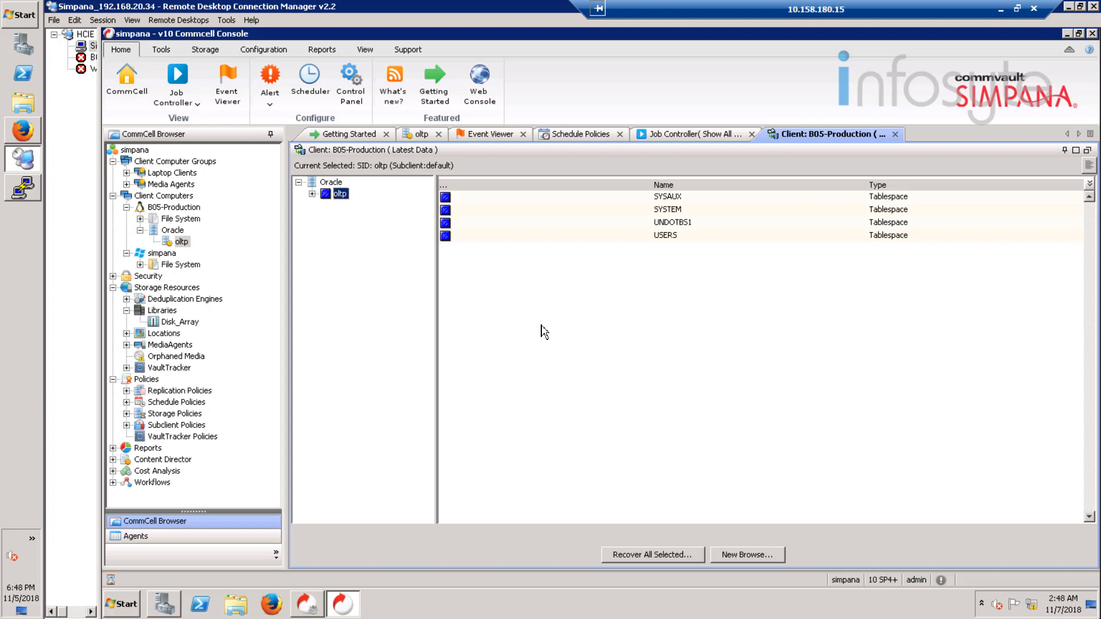
click(674, 555)
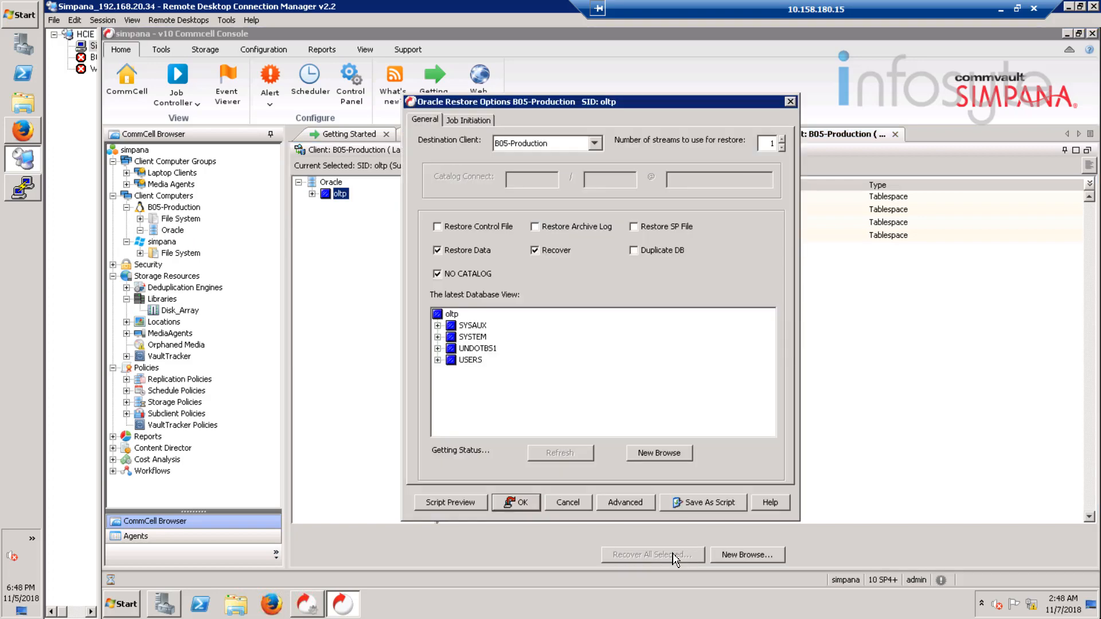
click(525, 504)
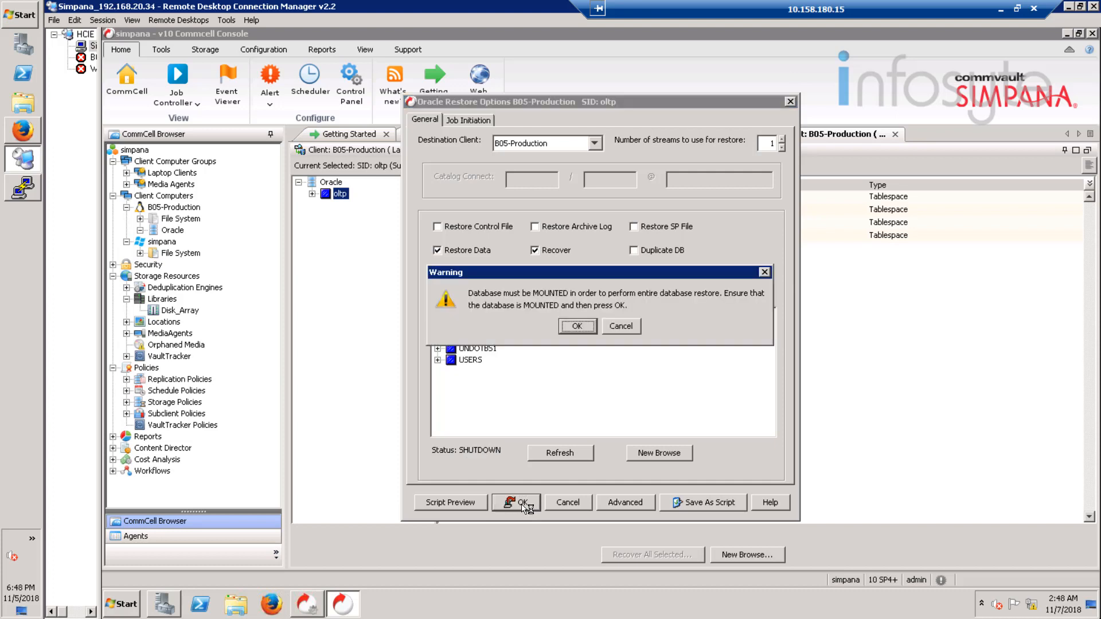
click(577, 326)
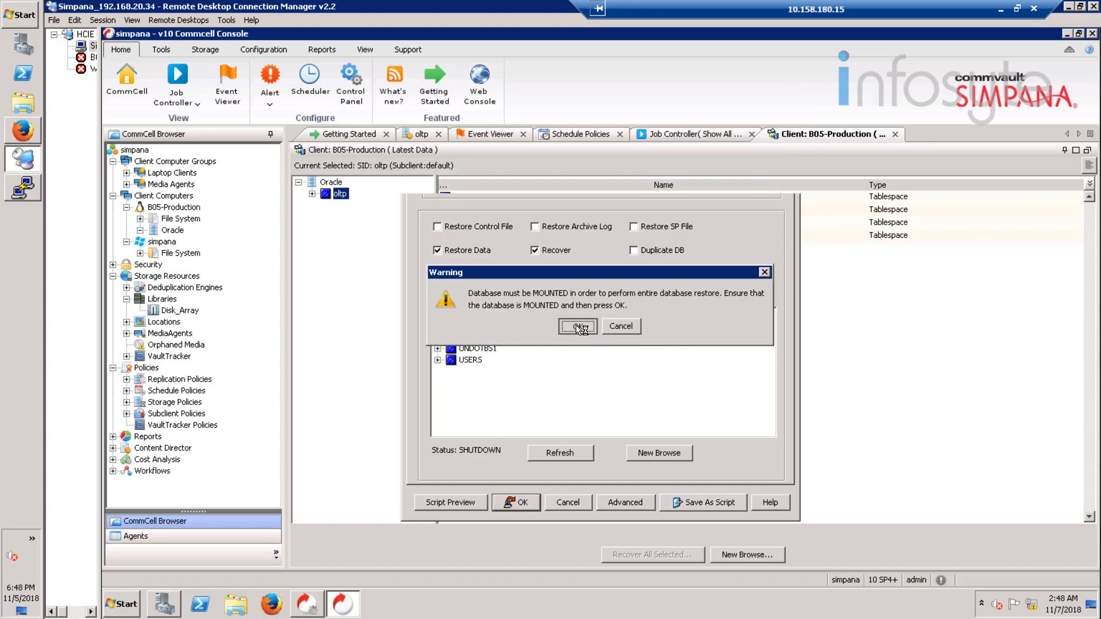
Step: Switch to the PuTTY terminal and connect to the Oracle instance as administrator with sqlplus / as sysdba
click(23, 189)
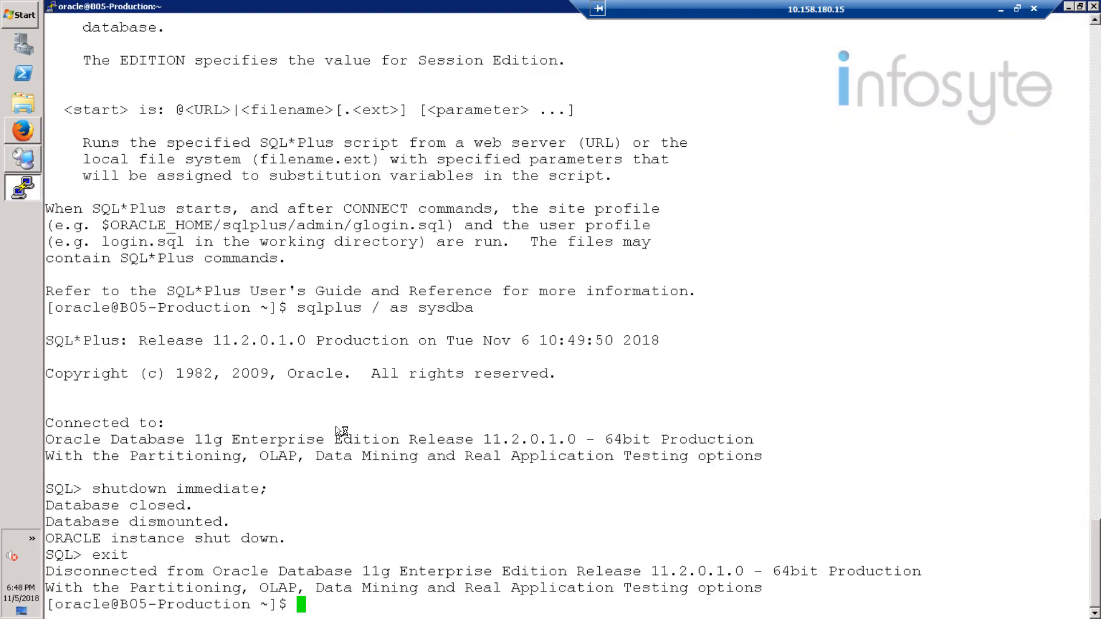
text(sy)
key(BackSpace)
text(qlplus /as )
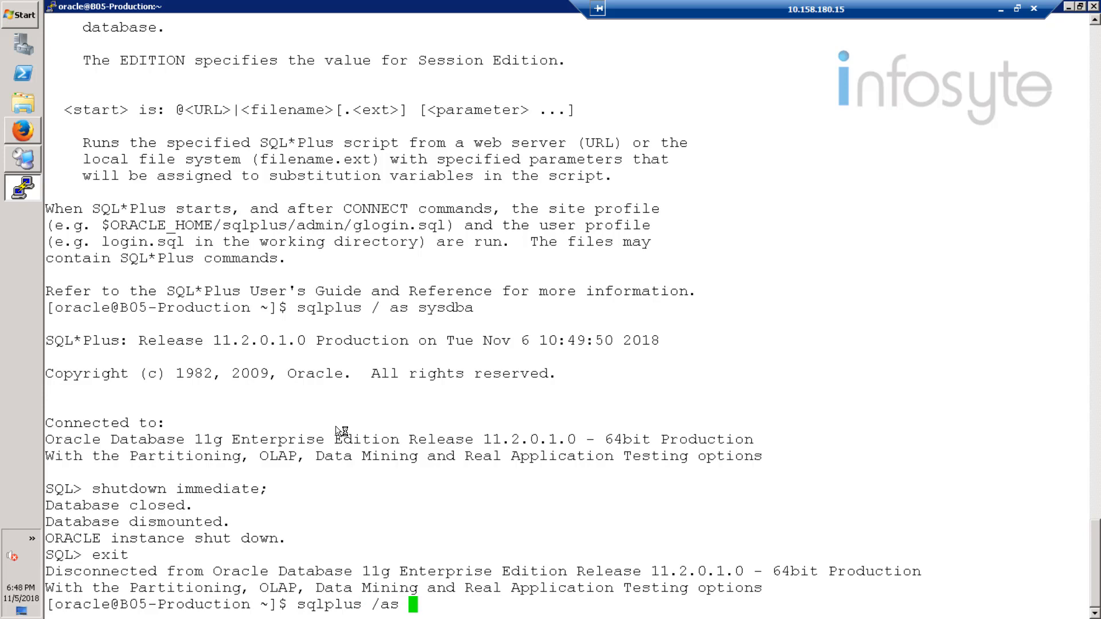
text(sysdba)
key(Return)
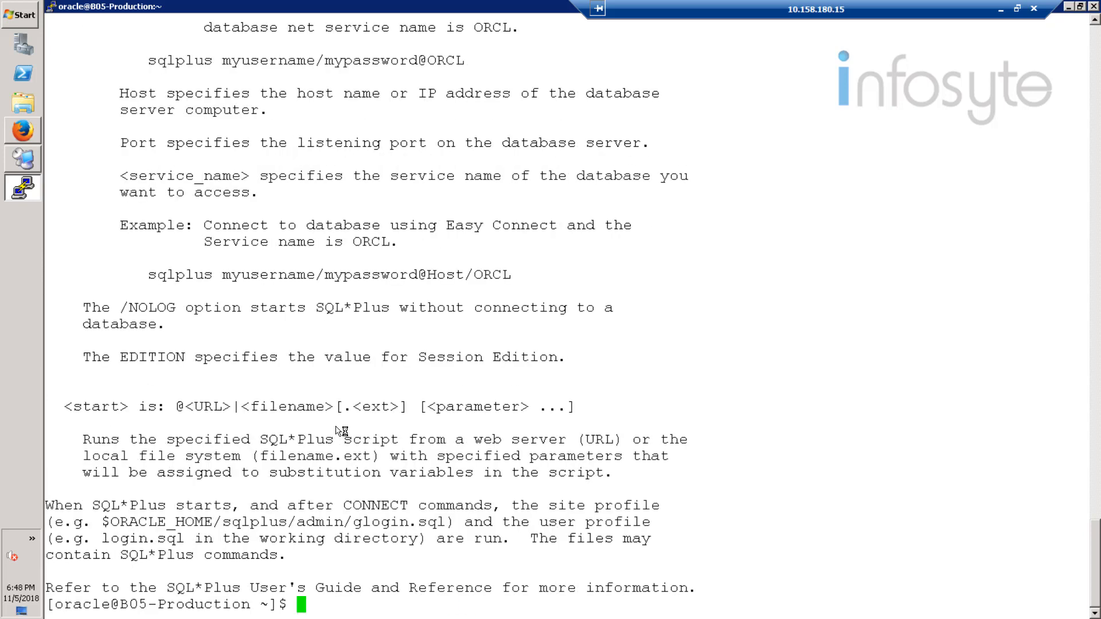
text(sqlplus / as sysdba)
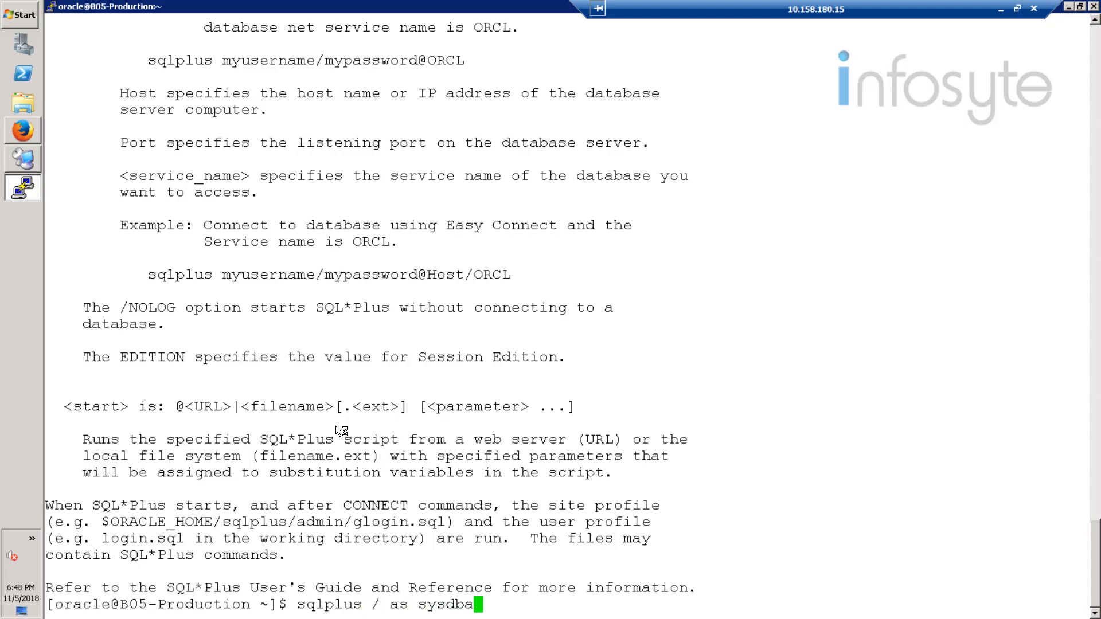
key(Return)
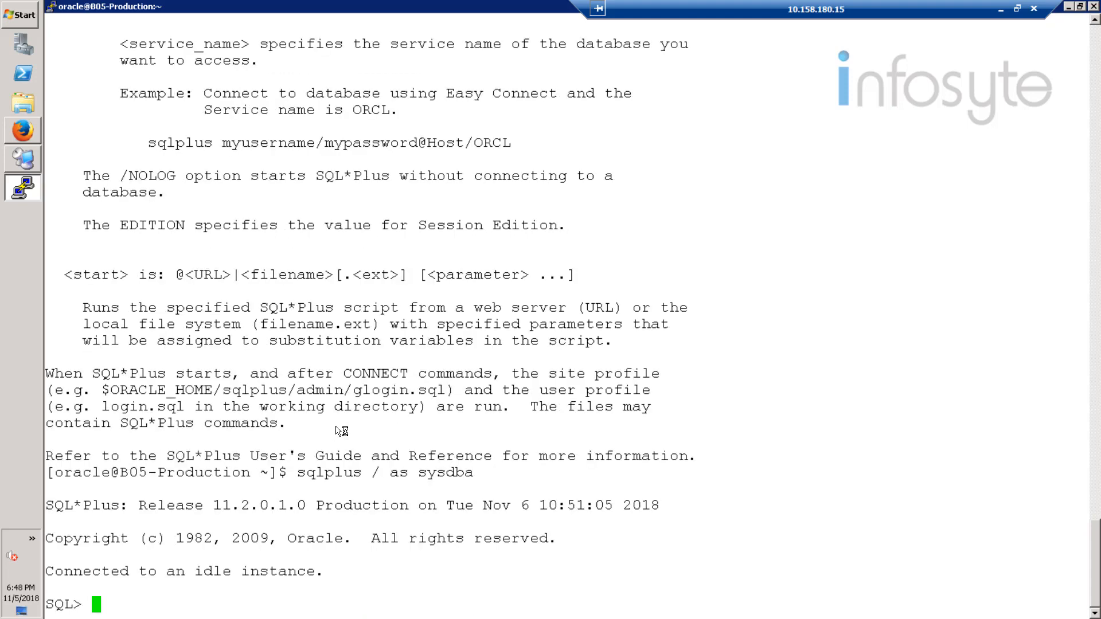
Step: Mount the Oracle database with startup mount; and exit SQL*Plus
text(startup mo)
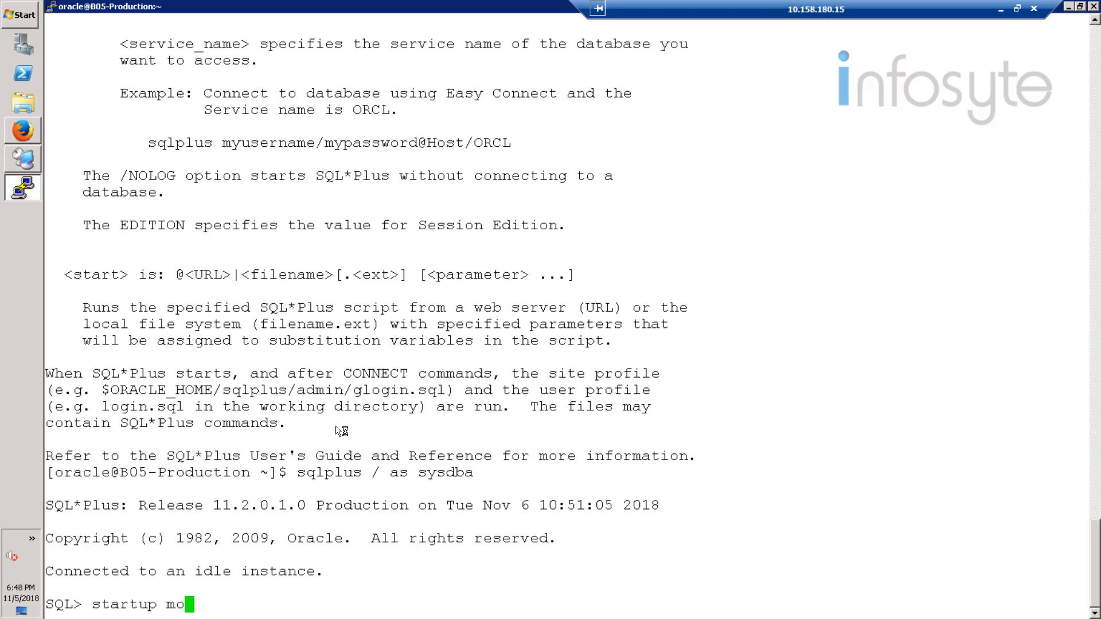
text(utn)
key(BackSpace)
key(BackSpace)
text(nt;)
key(Return)
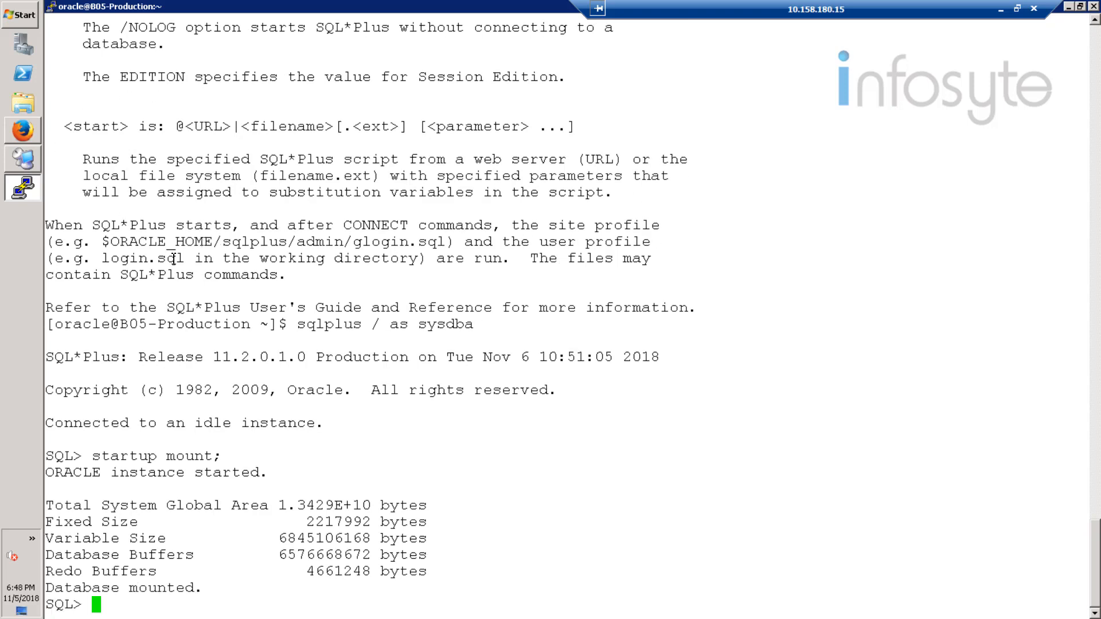
text(exit)
key(Return)
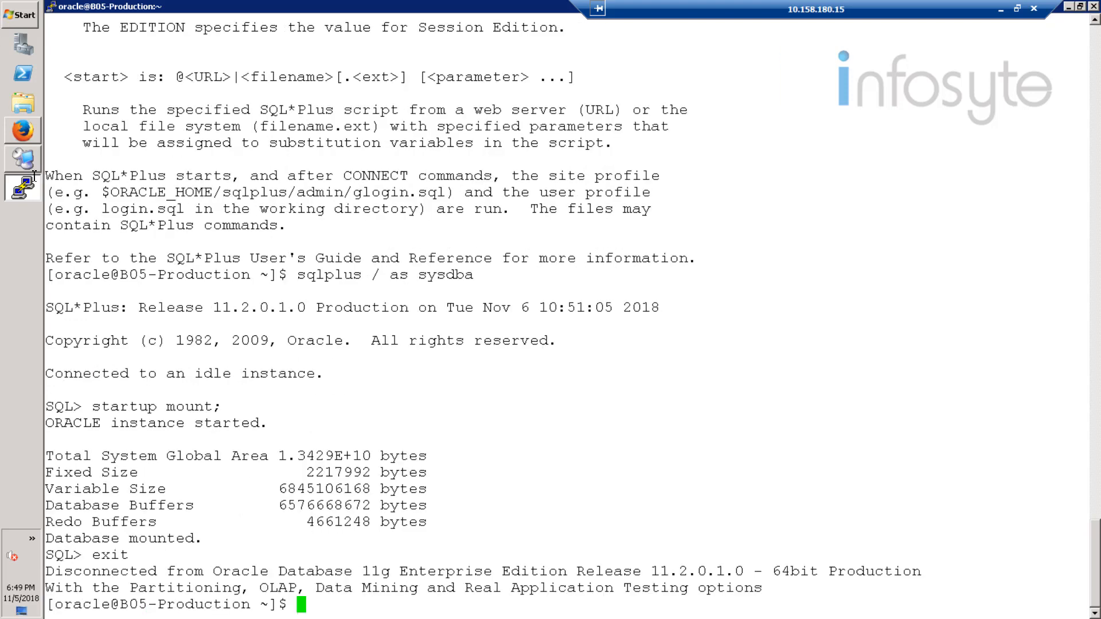
Step: Switch to the CommCell Console and run the restore and recovery of the selected oltp database to B05-Production again
click(26, 161)
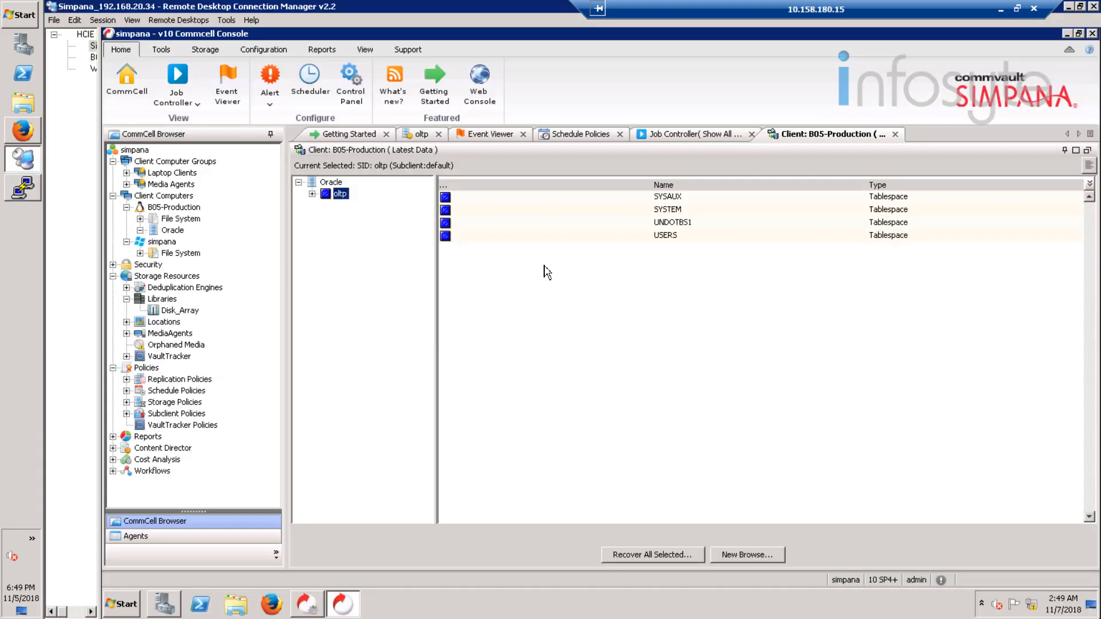
click(670, 560)
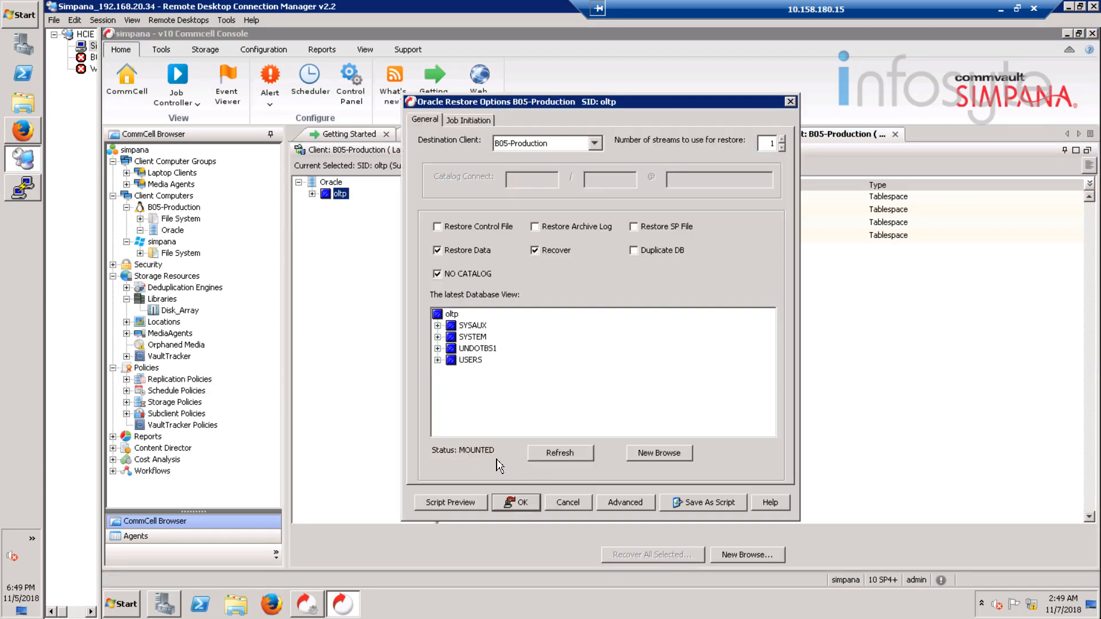
click(516, 504)
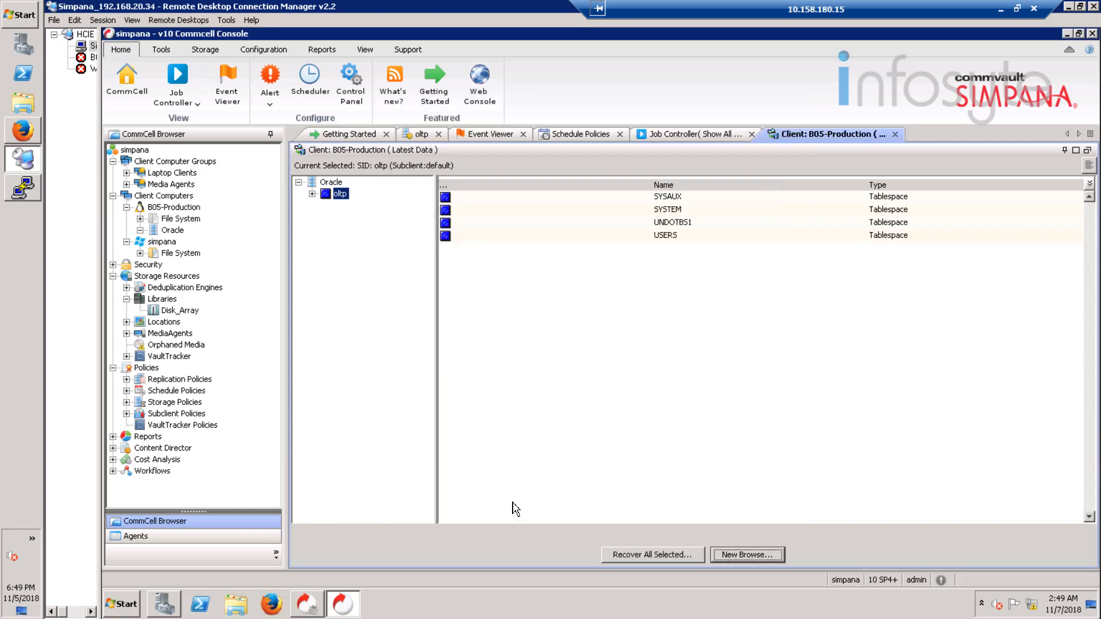
Step: Follow the newest restore job in the Job Controller and examine its progress, streams and events, including the warning event's details
click(669, 137)
click(844, 201)
right_click(840, 215)
click(871, 204)
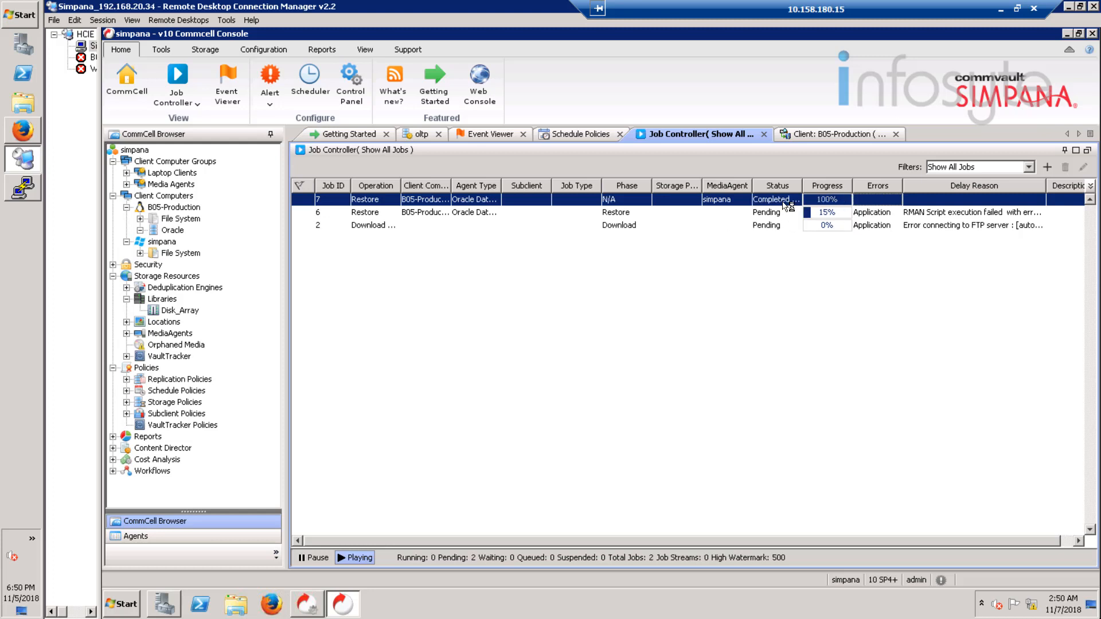
right_click(787, 206)
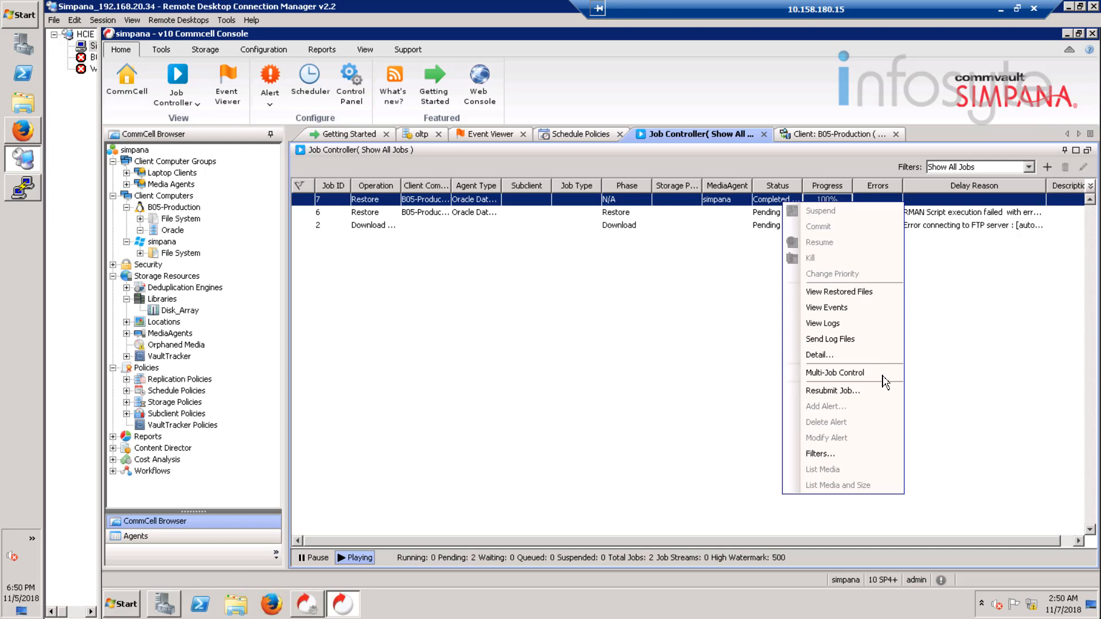
click(839, 355)
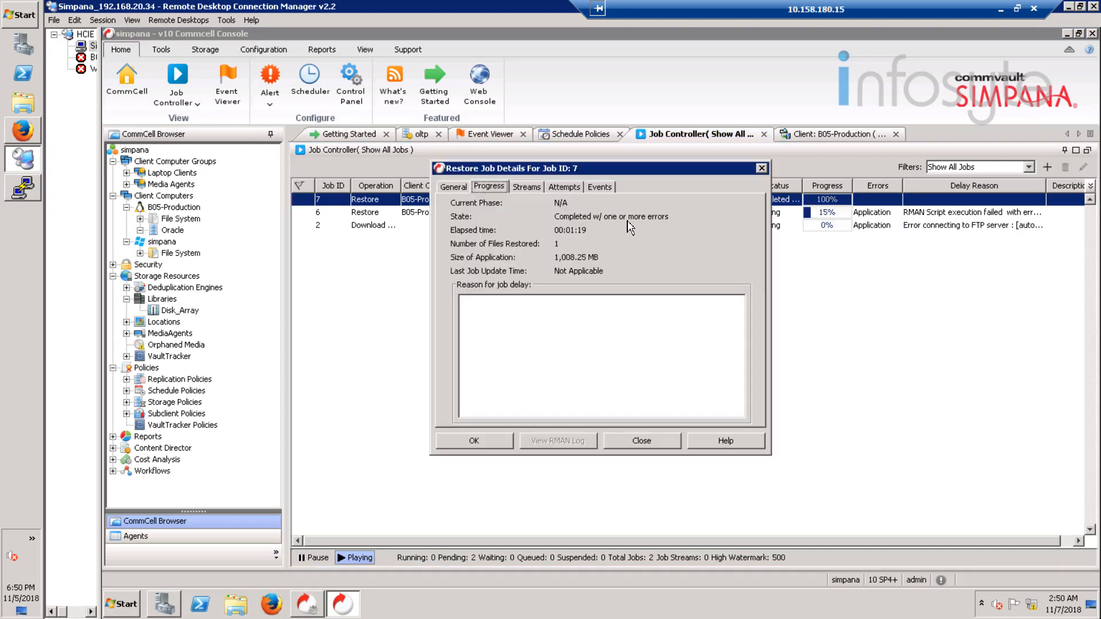
key(Right)
key(Right)
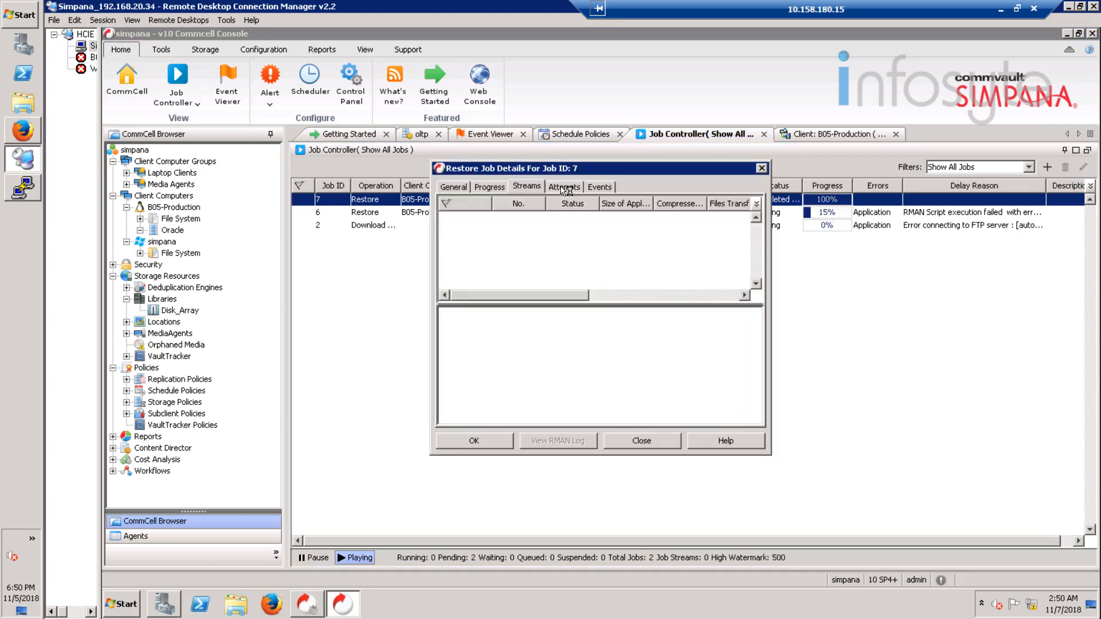
click(598, 187)
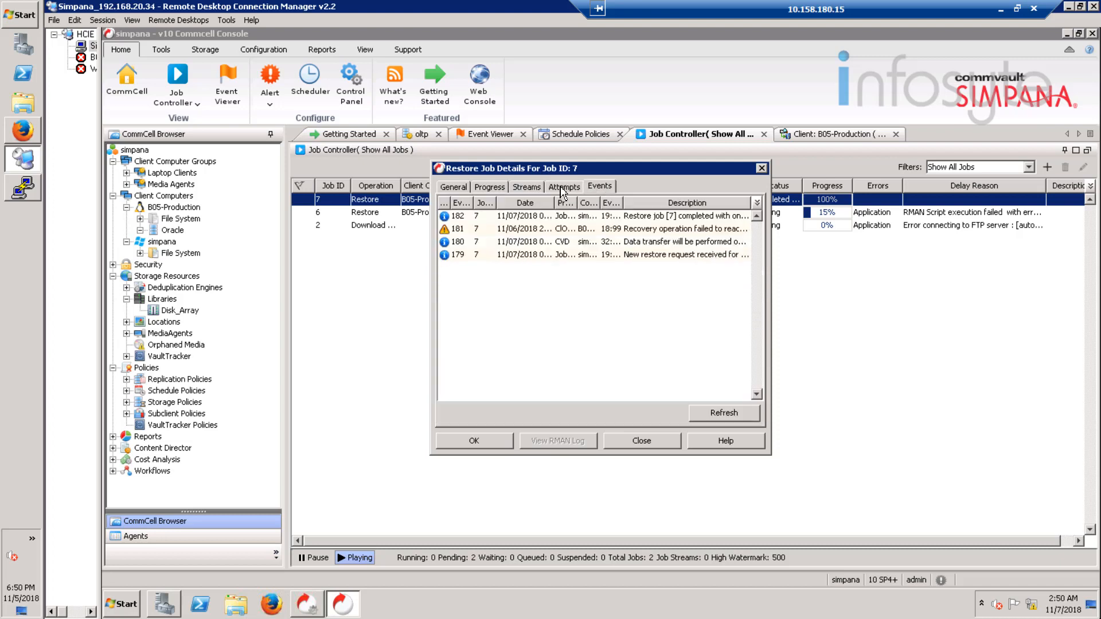
click(651, 231)
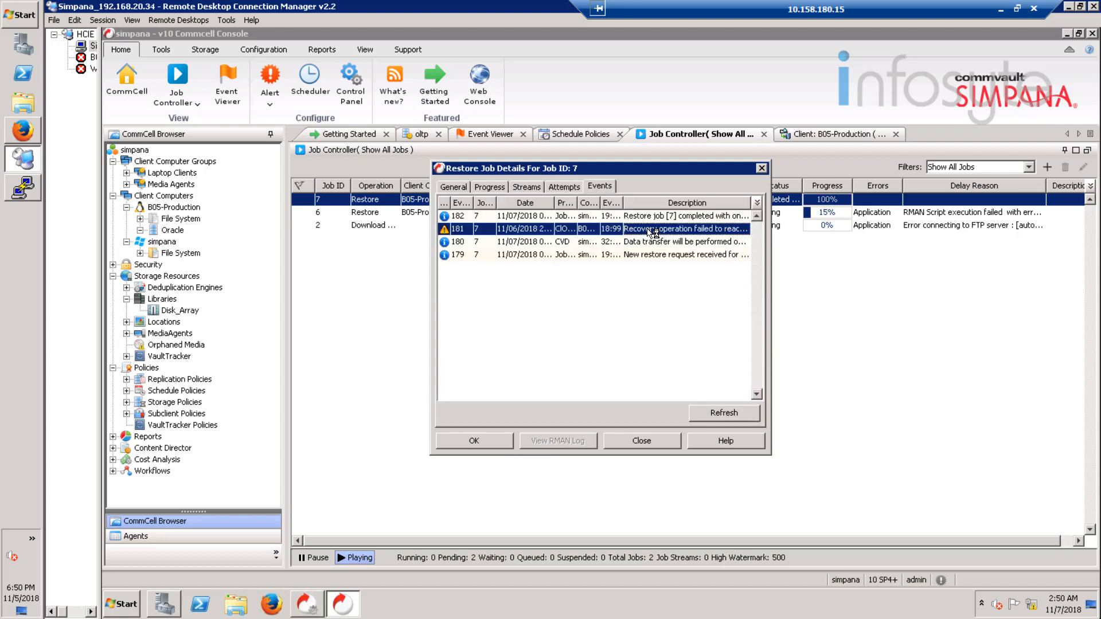
double_click(650, 230)
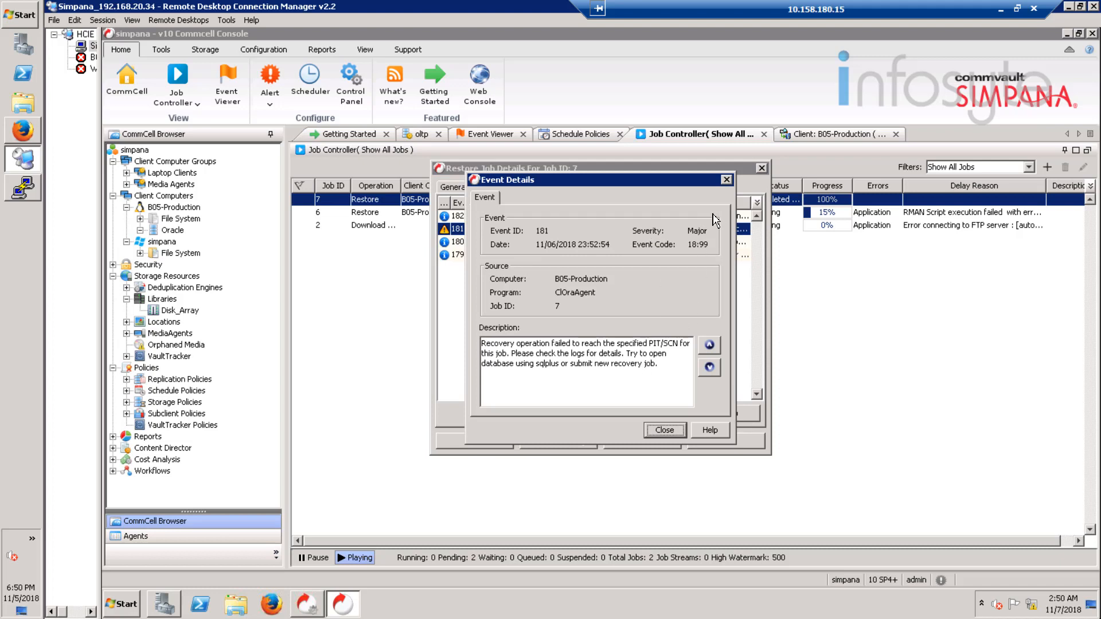
click(725, 180)
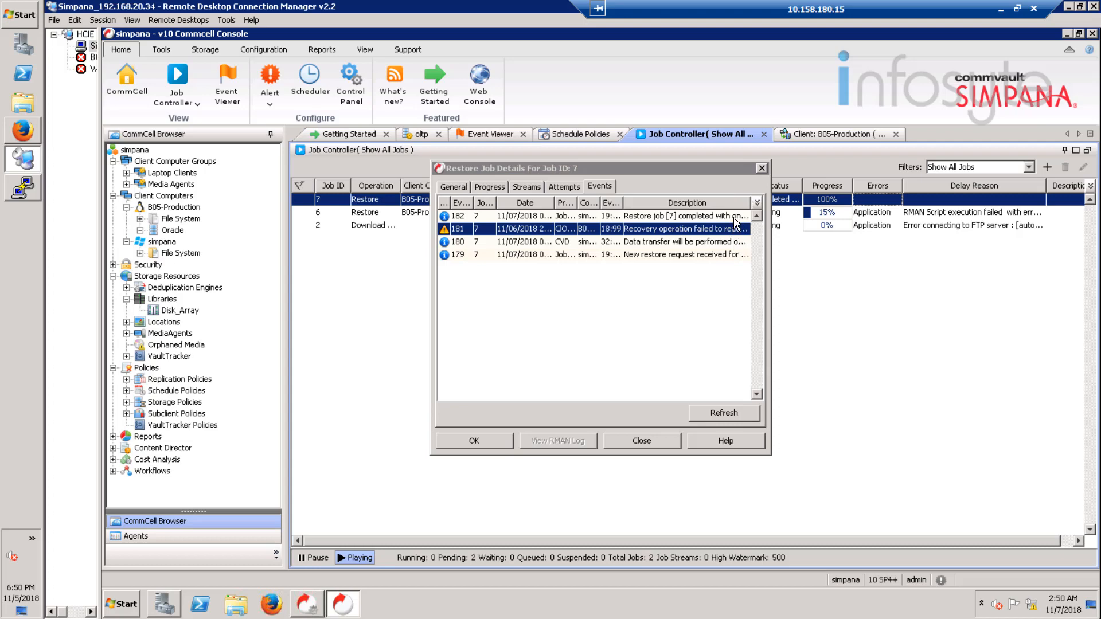
click(735, 217)
click(763, 170)
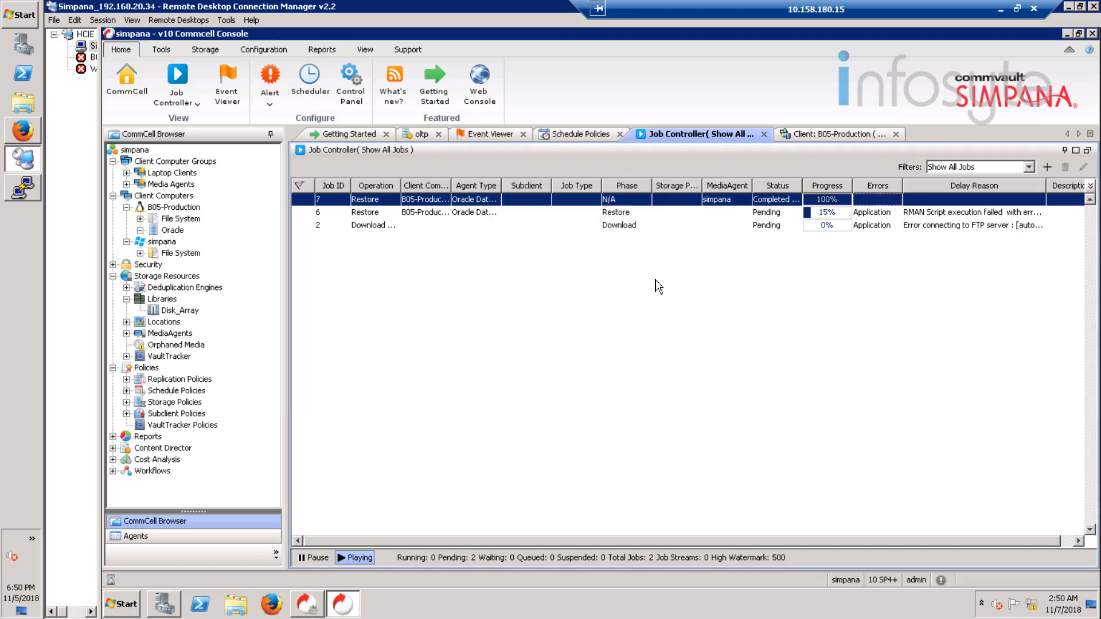
Step: Switch to the PuTTY terminal and reconnect to the Oracle database with sqlplus / as sysdba
click(26, 190)
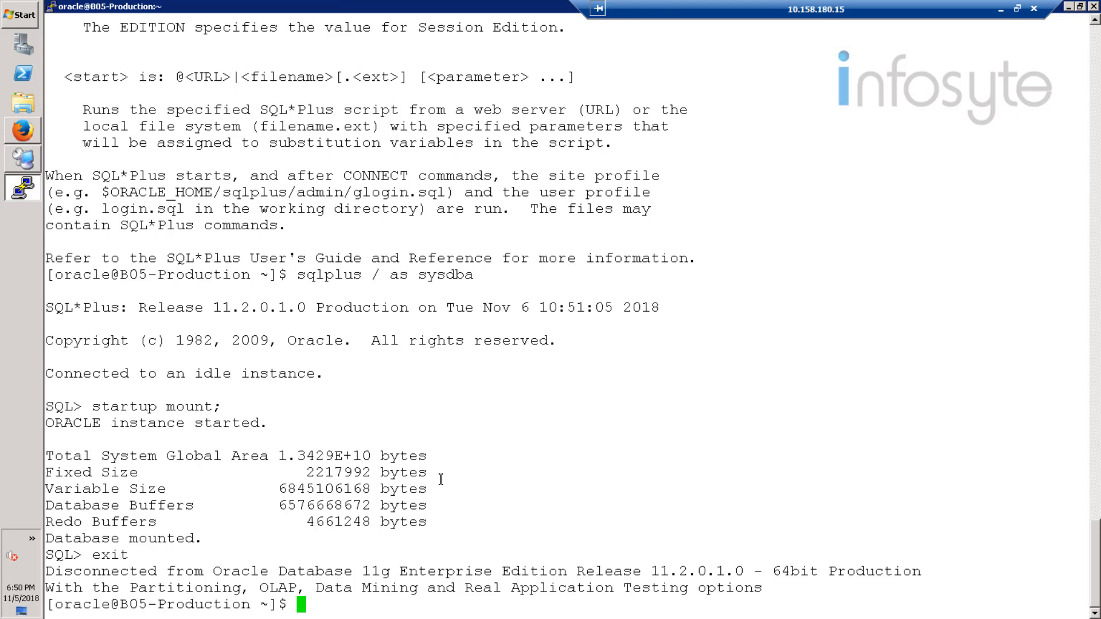
text(sqlplus )
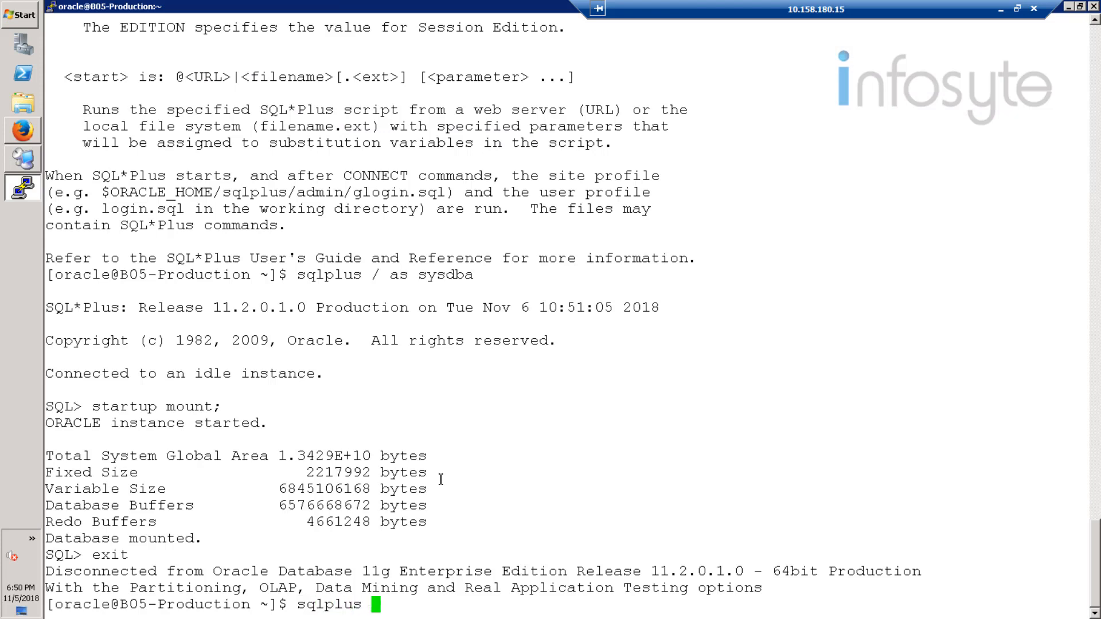
text(/ asy)
key(BackSpace)
text(sysdba)
key(Return)
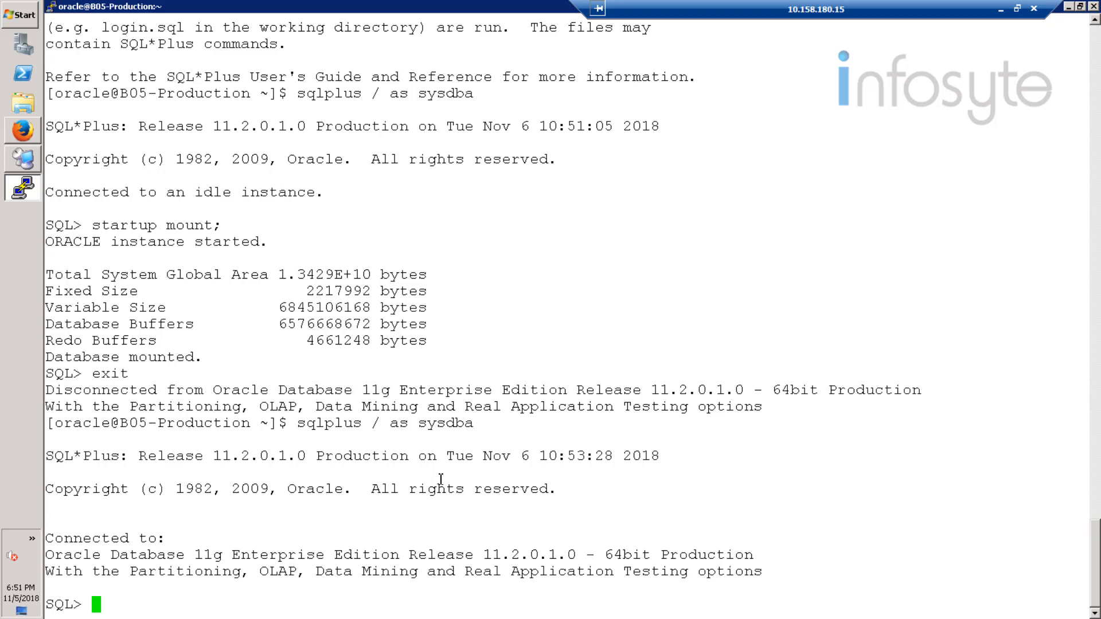
Step: Open the restored Oracle database with alter database open;
text(alter data)
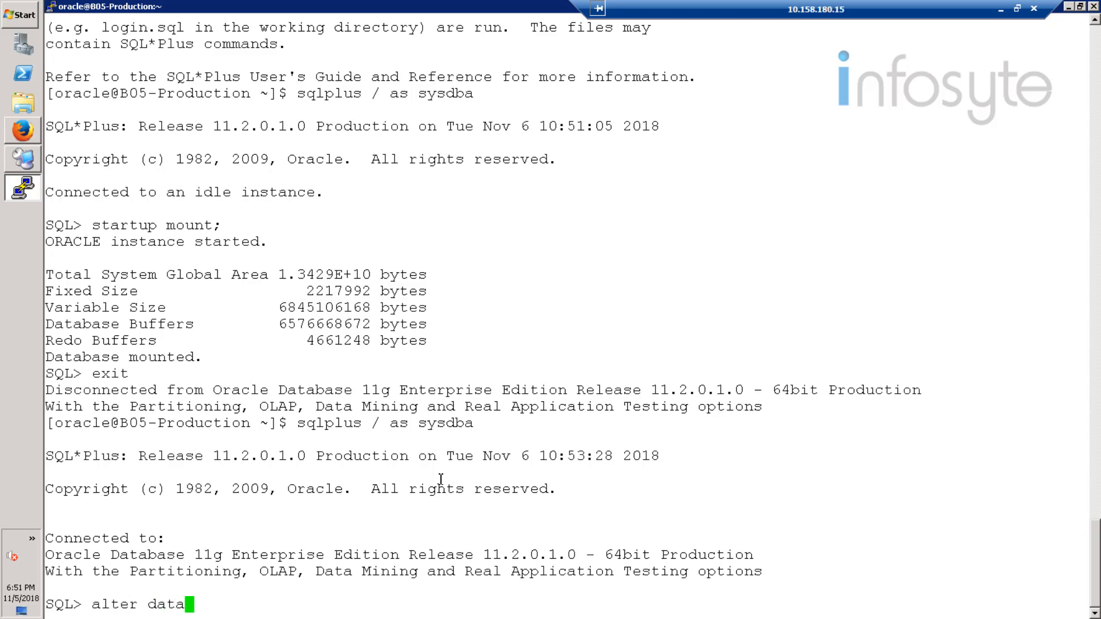
text(base open;)
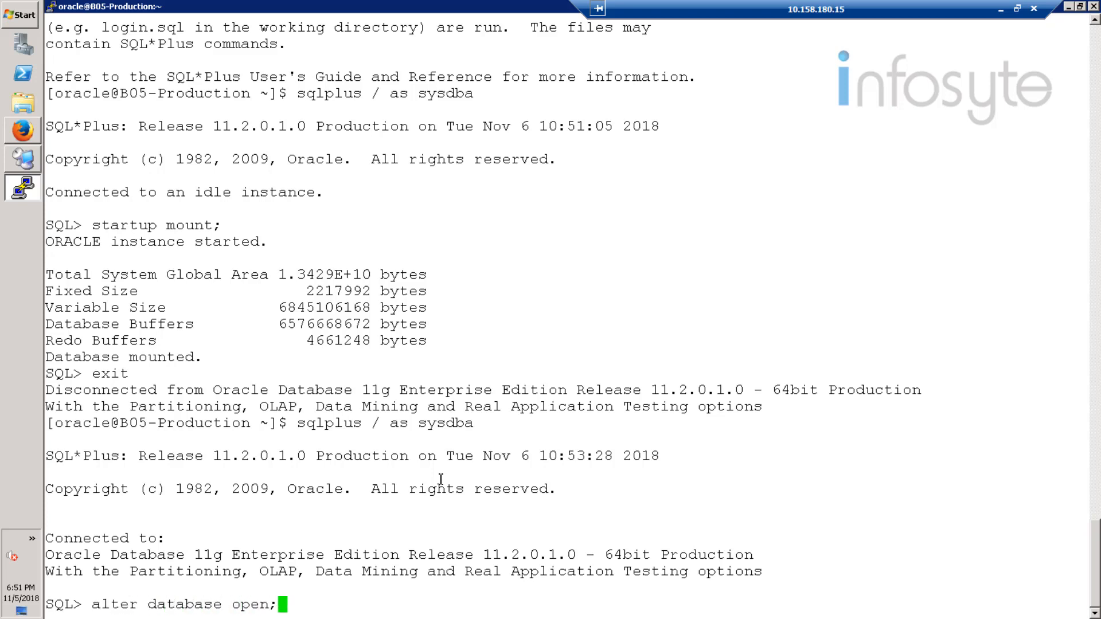
key(Return)
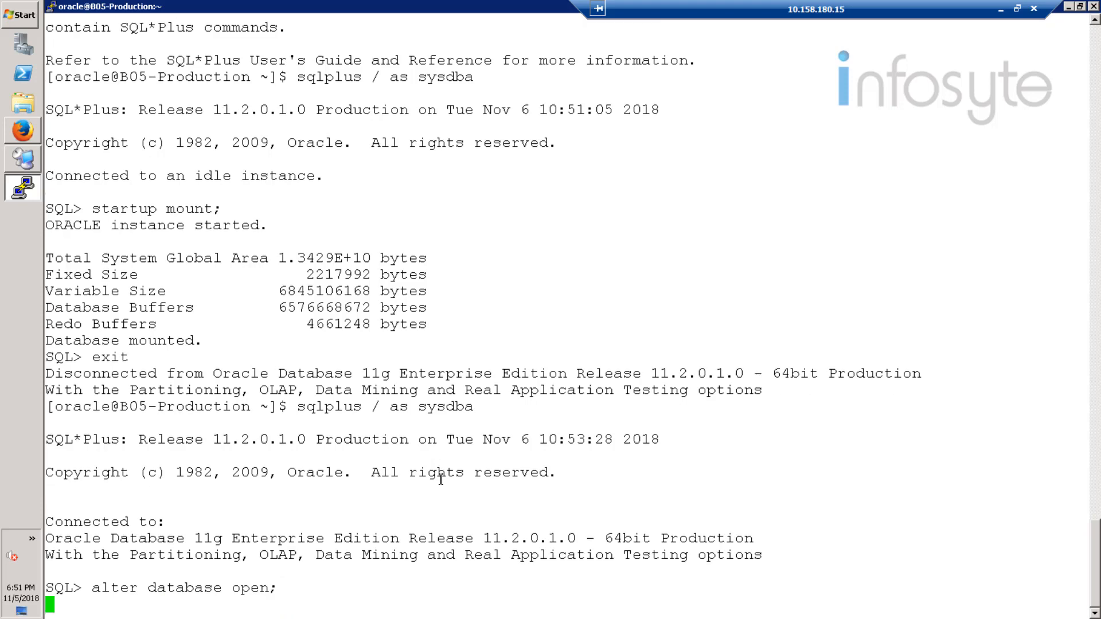
Step: Exit SQL*Plus and the oracle user's shell, and close the PuTTY session
text(exit)
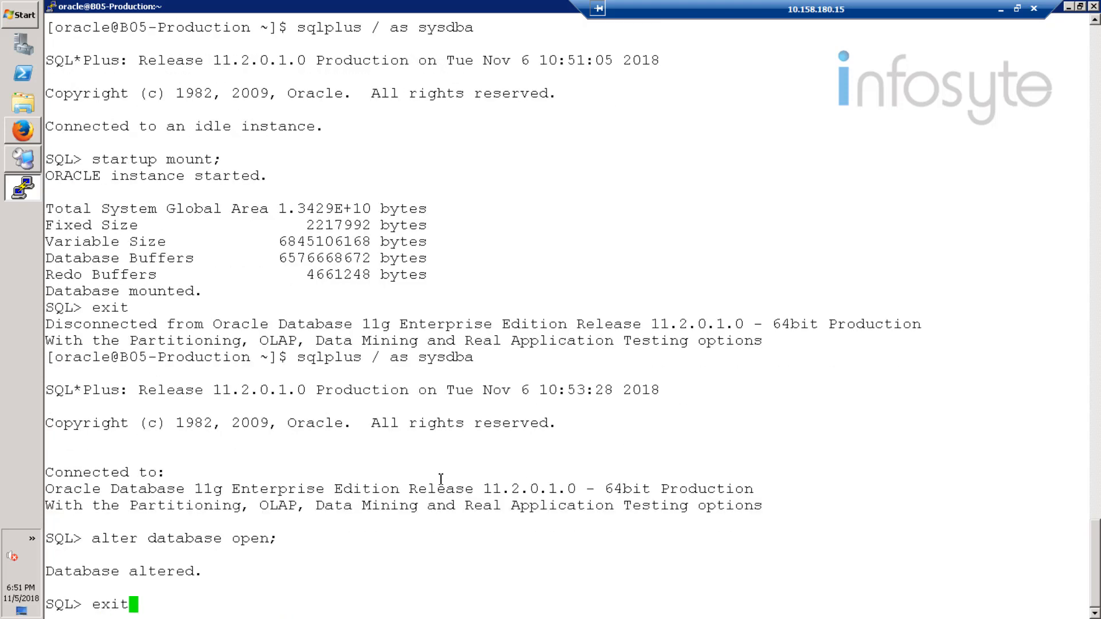
key(Return)
text(exit)
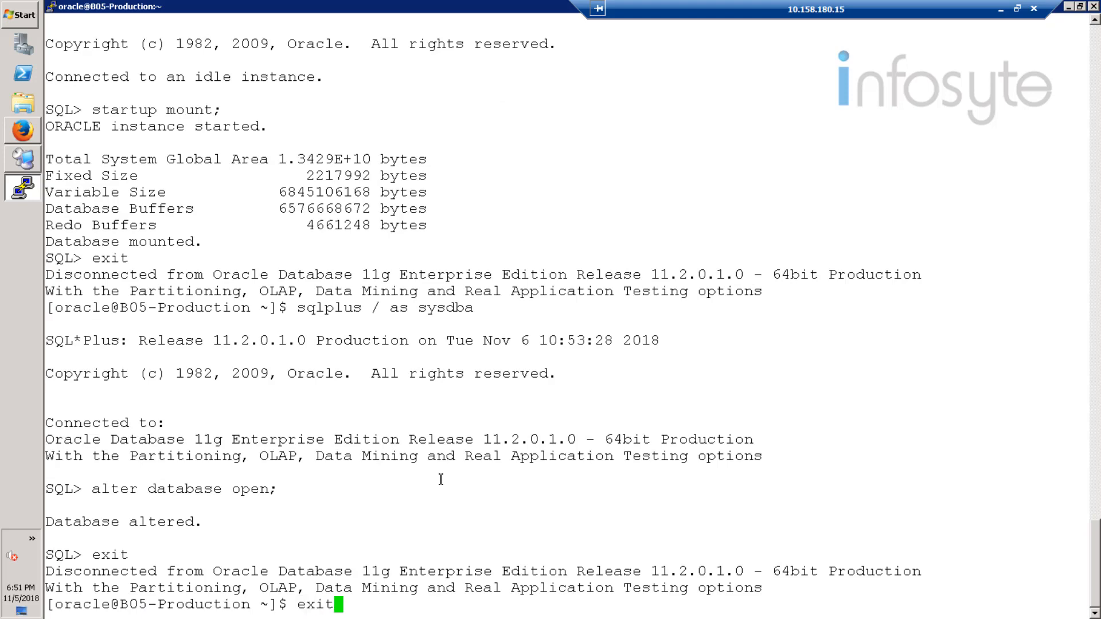
key(Return)
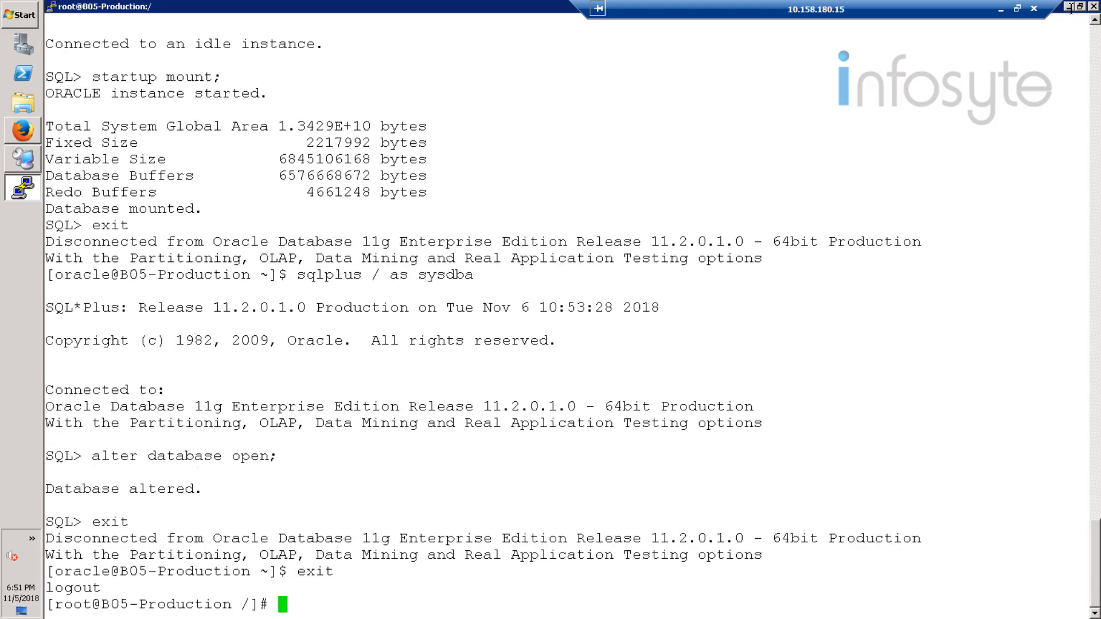
click(1095, 7)
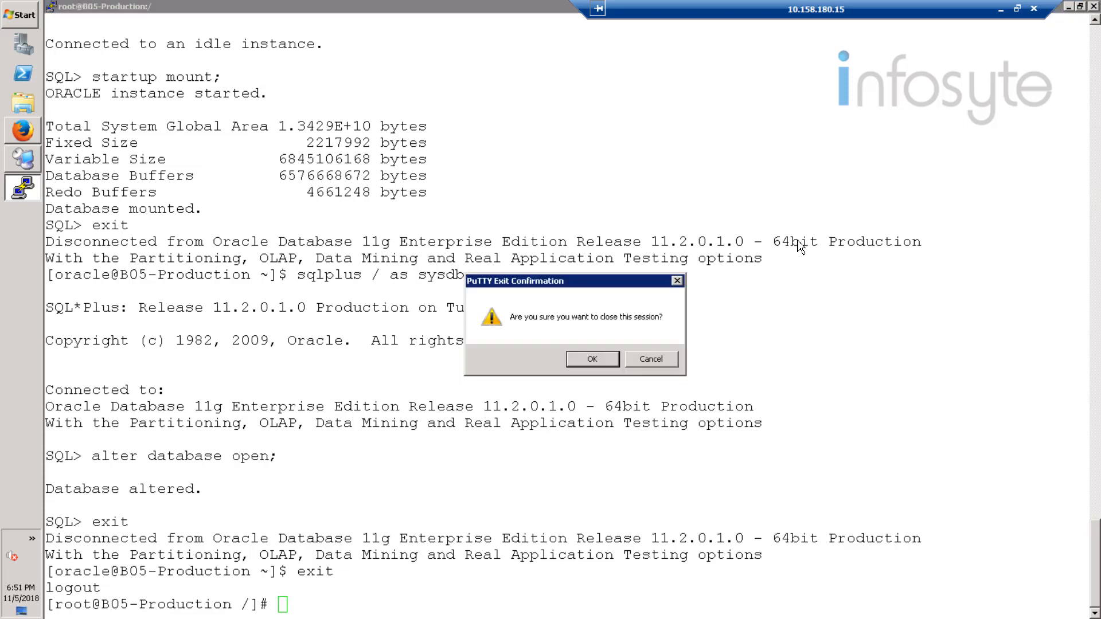
click(605, 361)
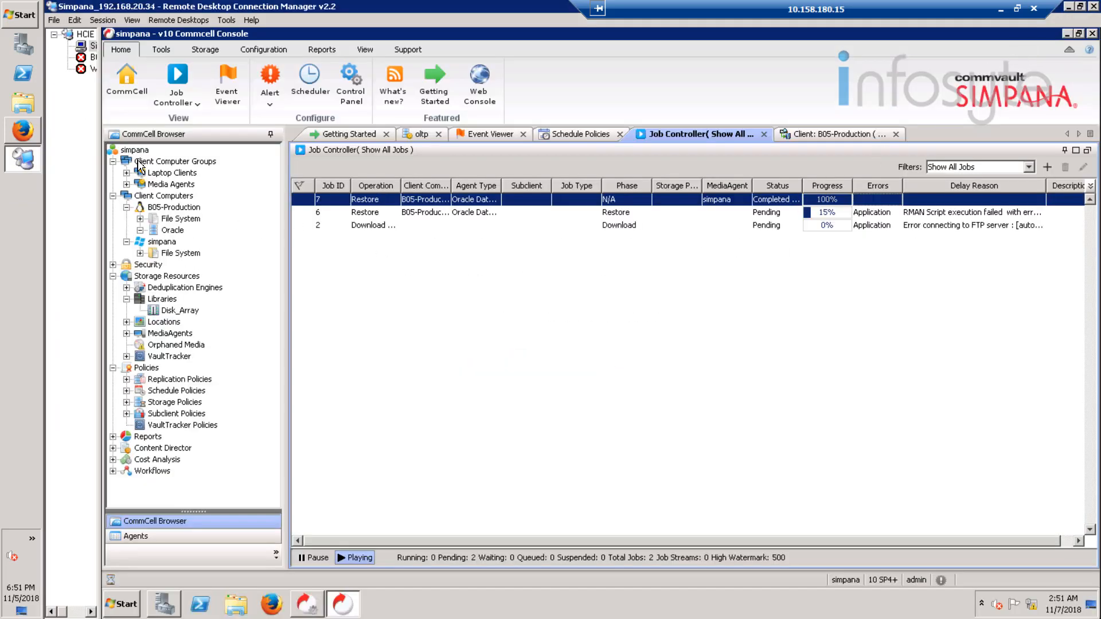
Step: Start Send Log Files for the simpana CommCell in the CommCell Console and include the B05-Production client computer
click(135, 150)
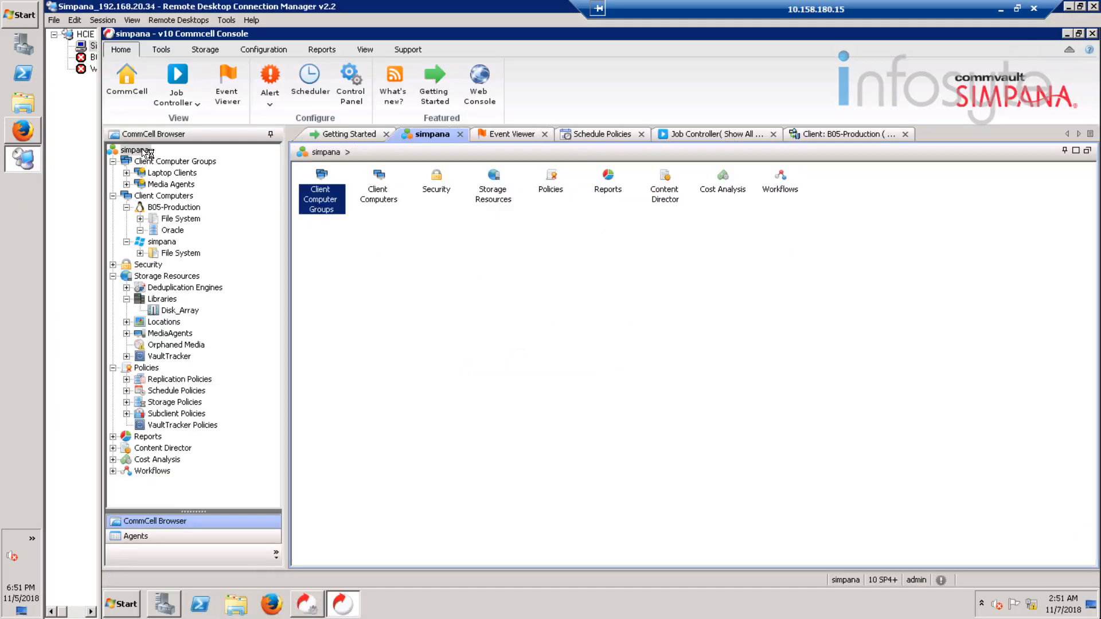
right_click(142, 150)
mouse_move(210, 165)
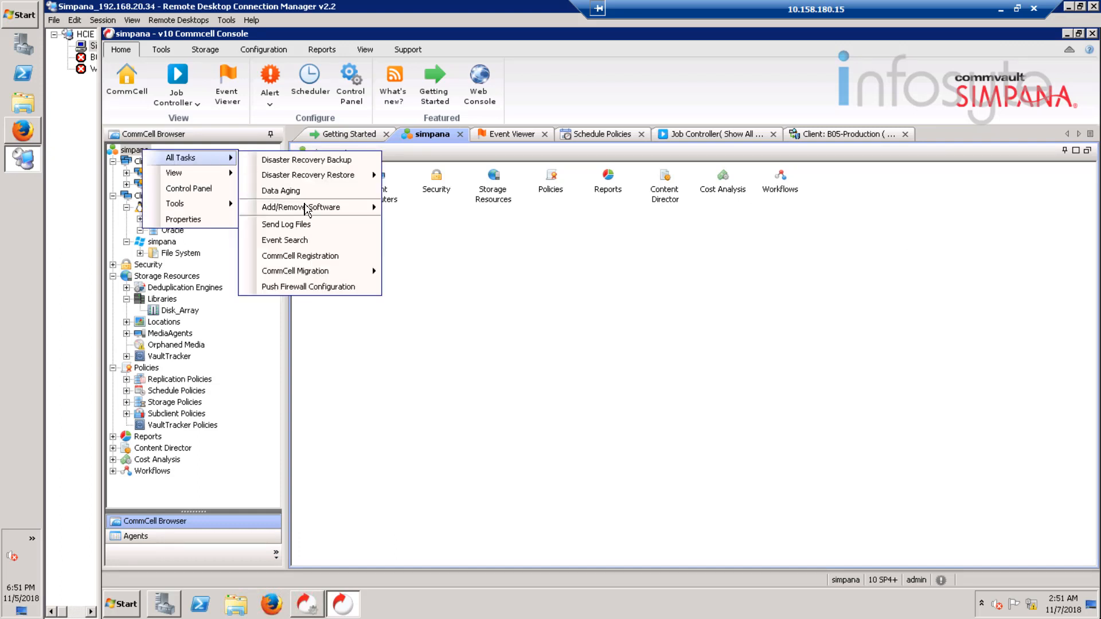
click(295, 224)
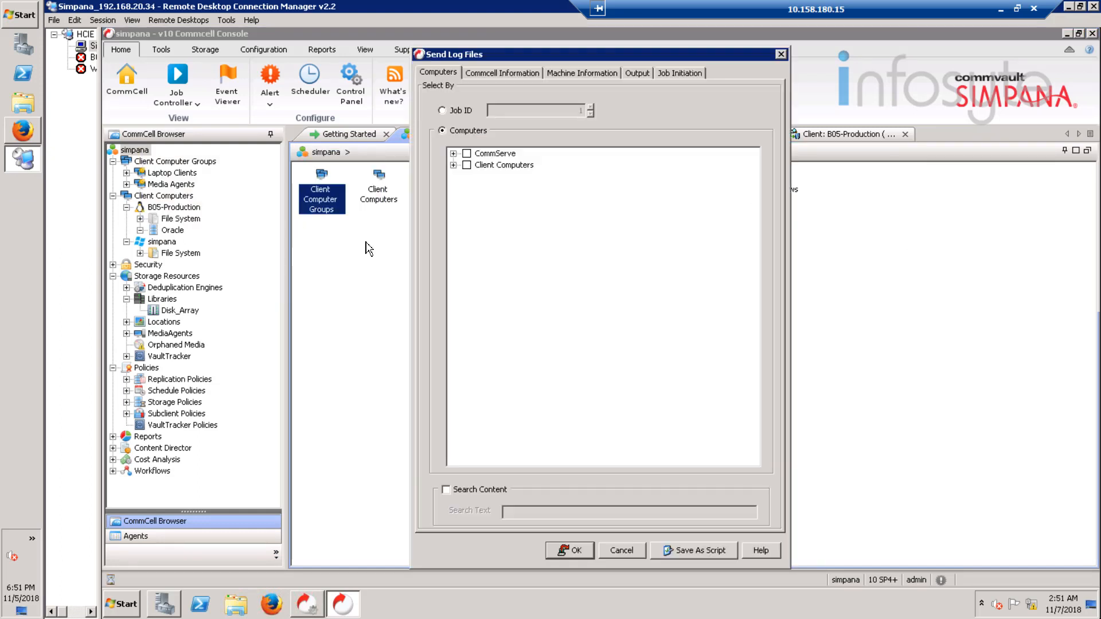
click(453, 165)
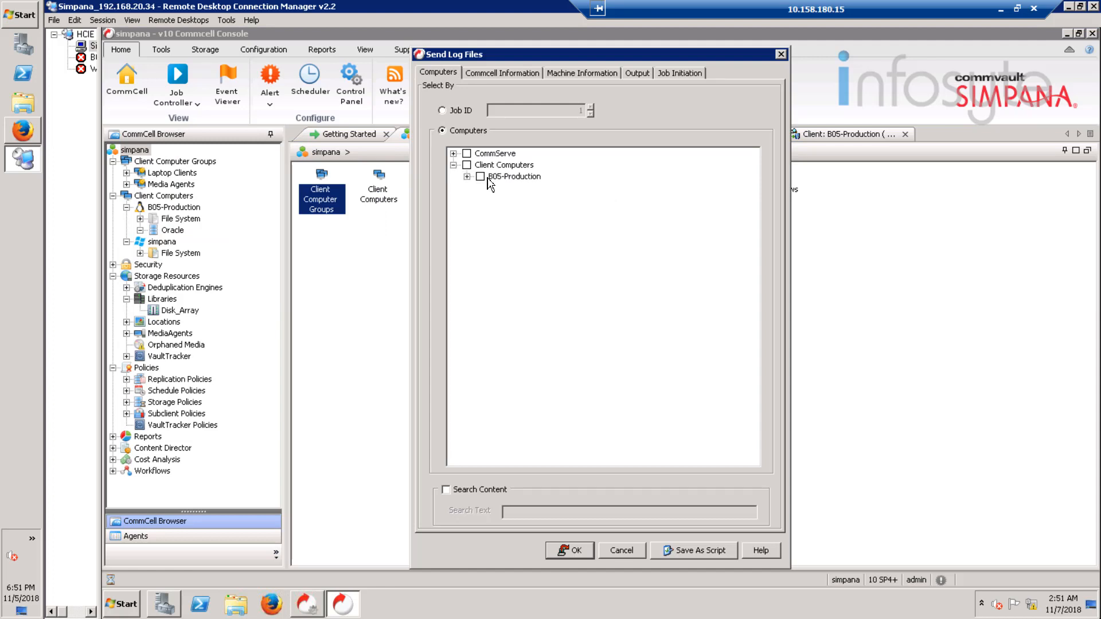
click(481, 177)
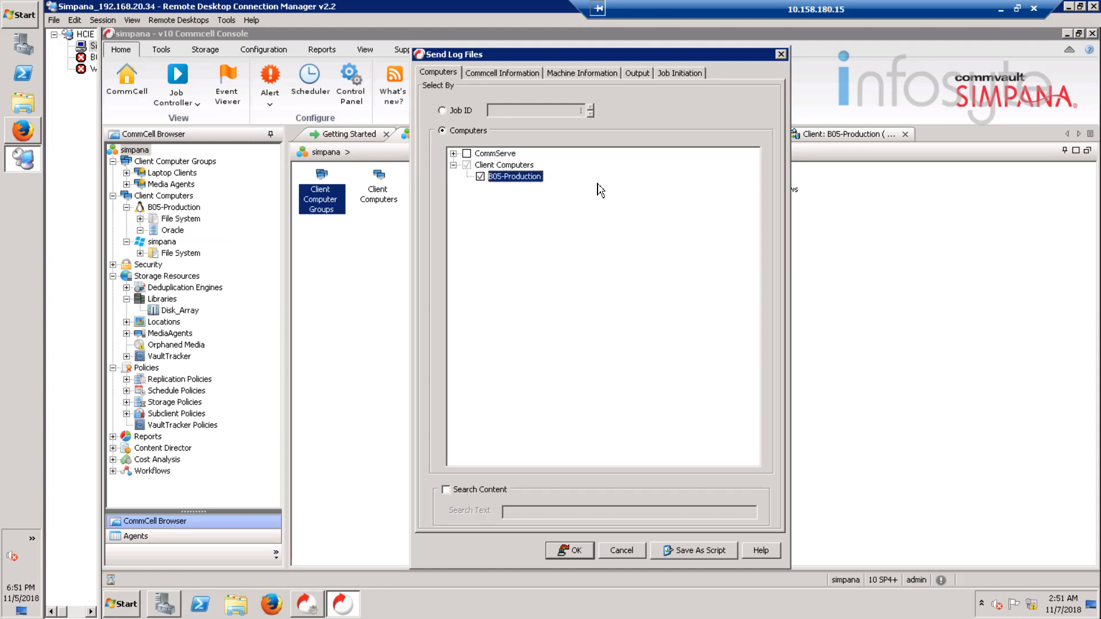
Step: Output the logs also to the local path C:\Users\Administrator\Desktop and submit the log collection
click(638, 74)
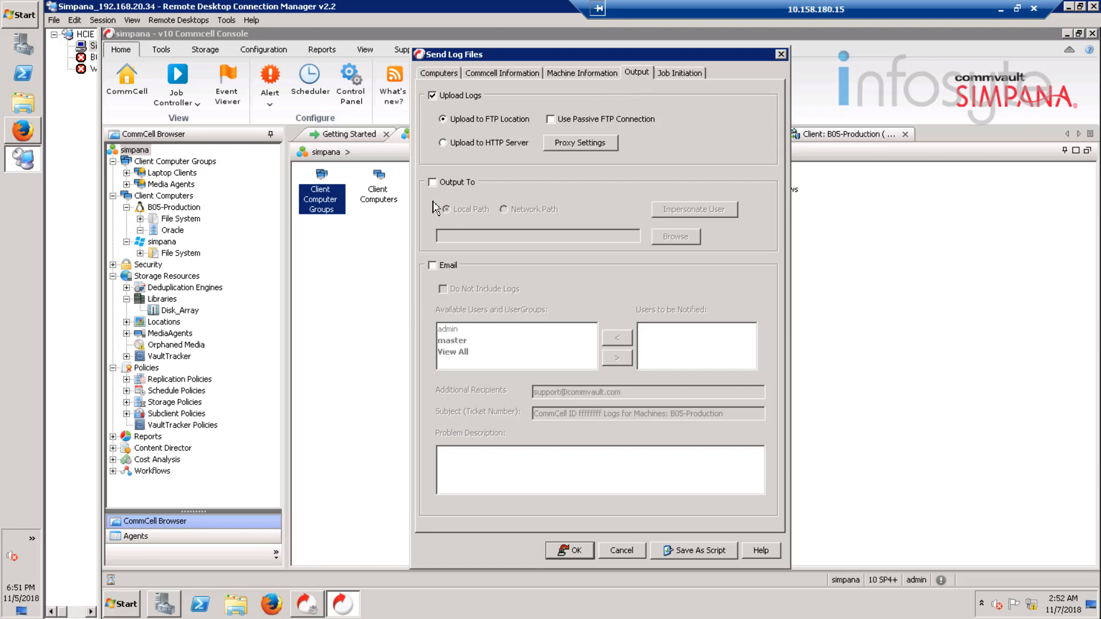
click(450, 185)
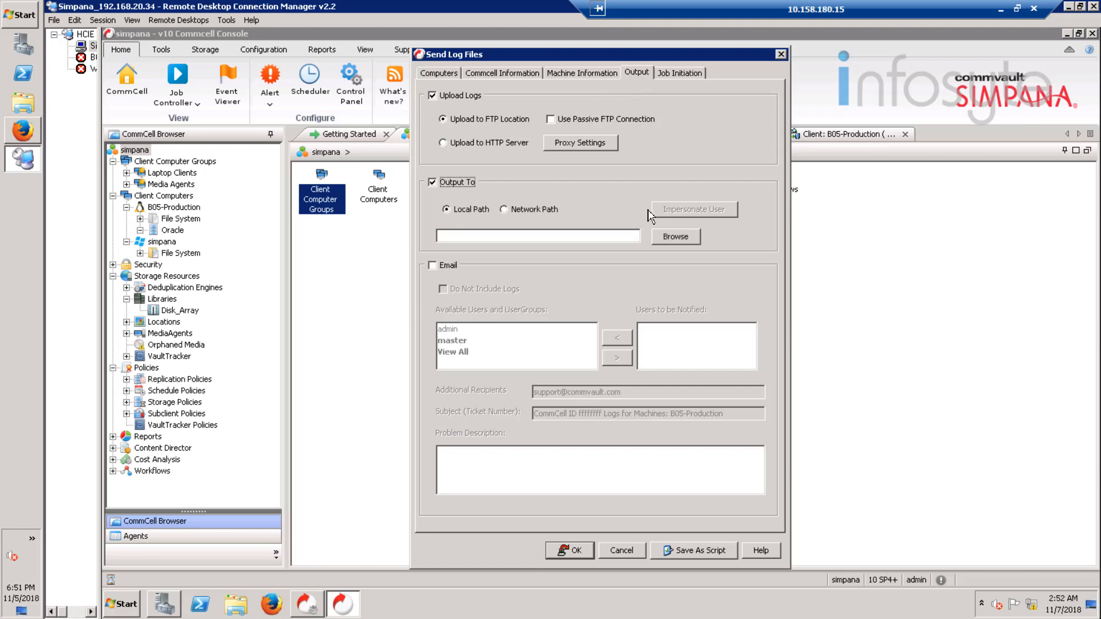
click(676, 237)
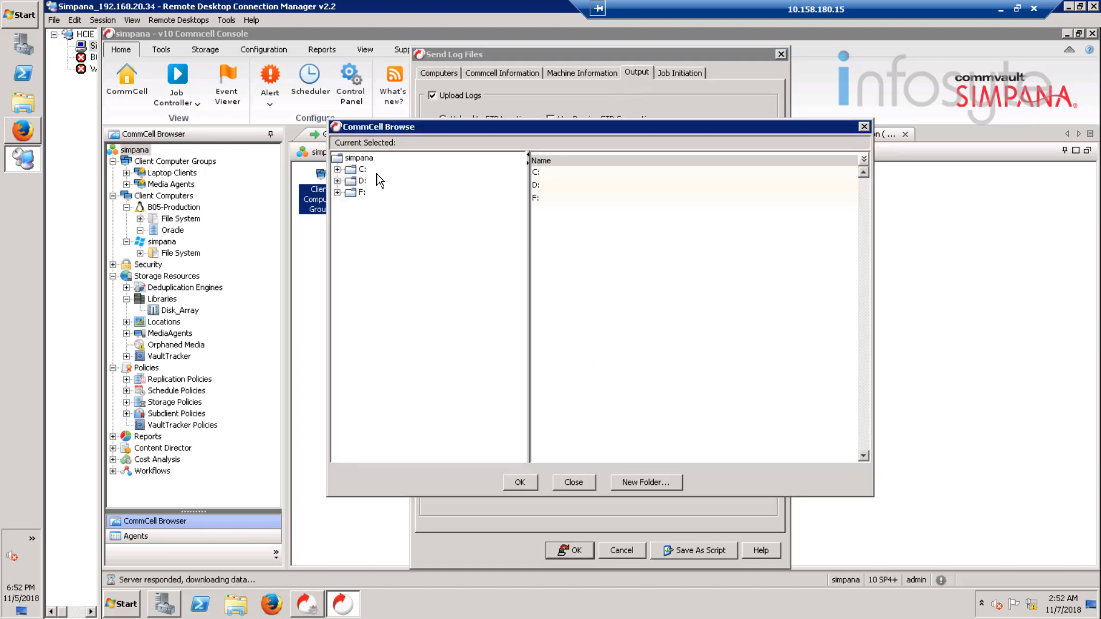
click(340, 170)
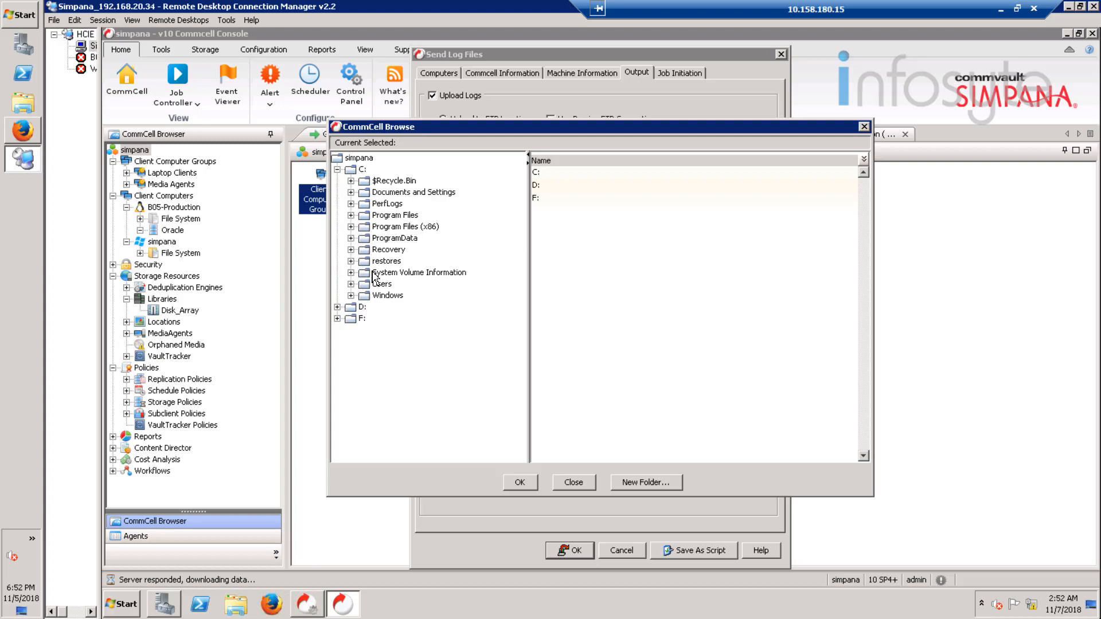
click(352, 284)
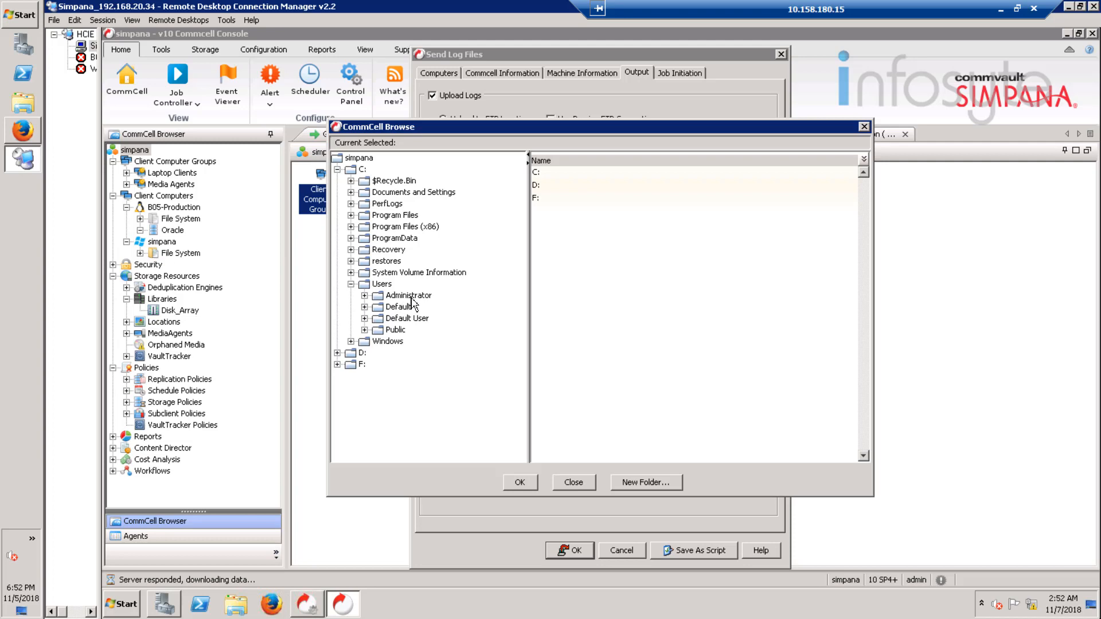
click(408, 296)
click(365, 296)
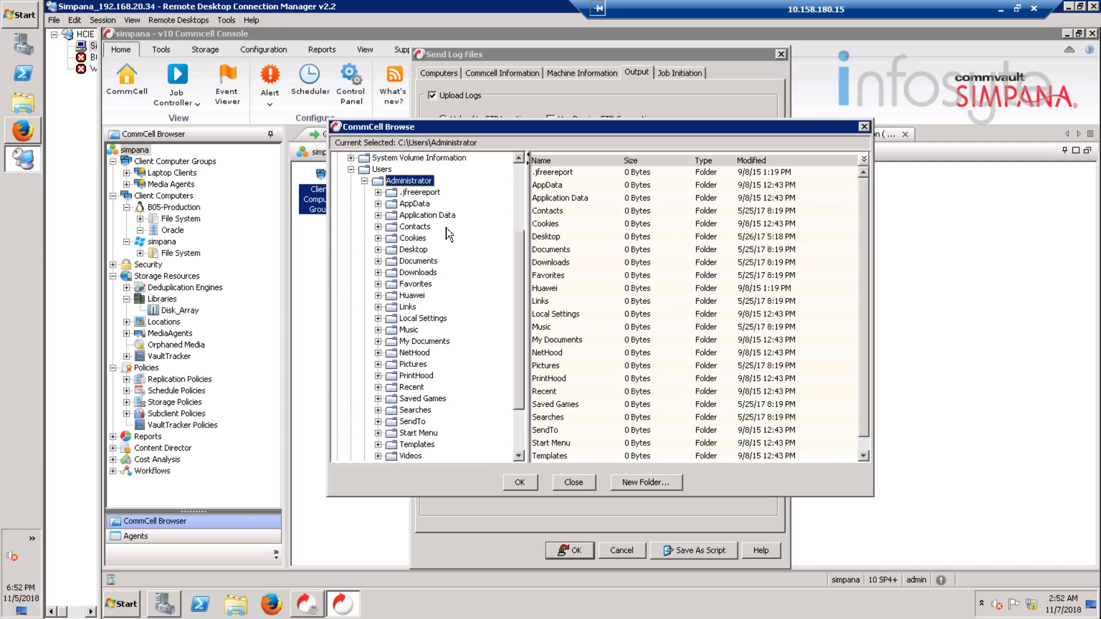
click(415, 250)
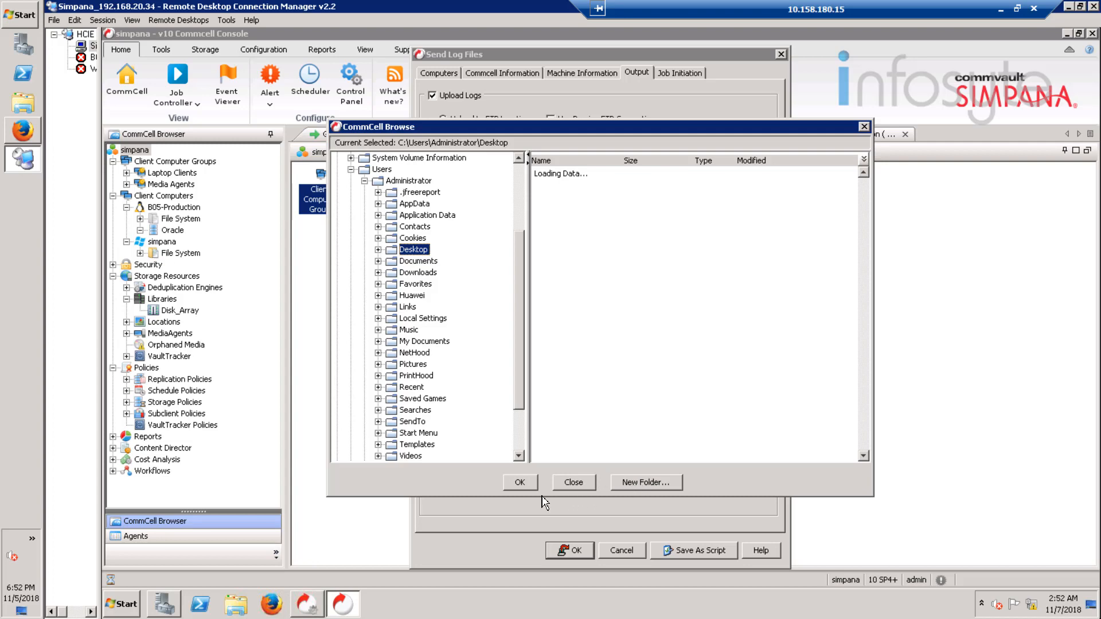
click(520, 484)
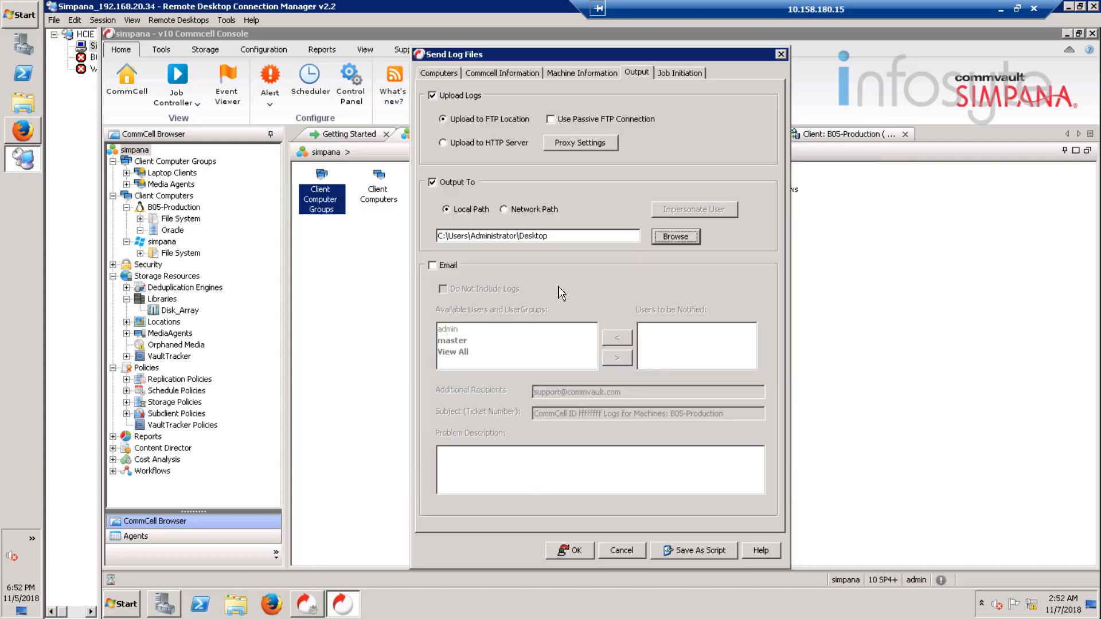
click(569, 551)
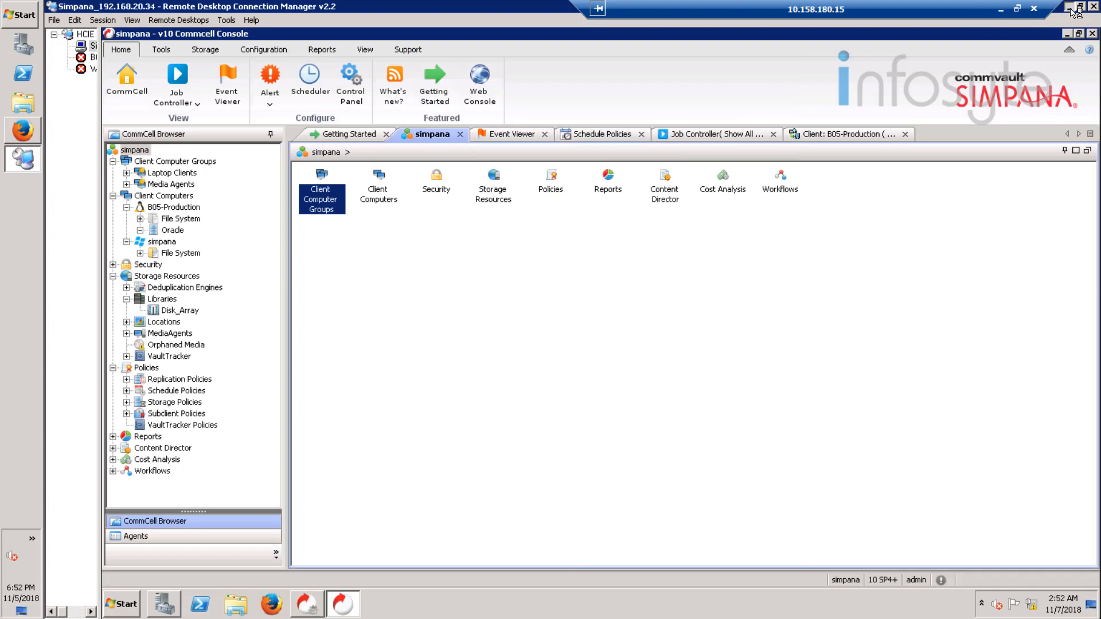
Step: Minimize the CommCell Console and locate the collected log archive on the Simpana server's desktop
click(1069, 7)
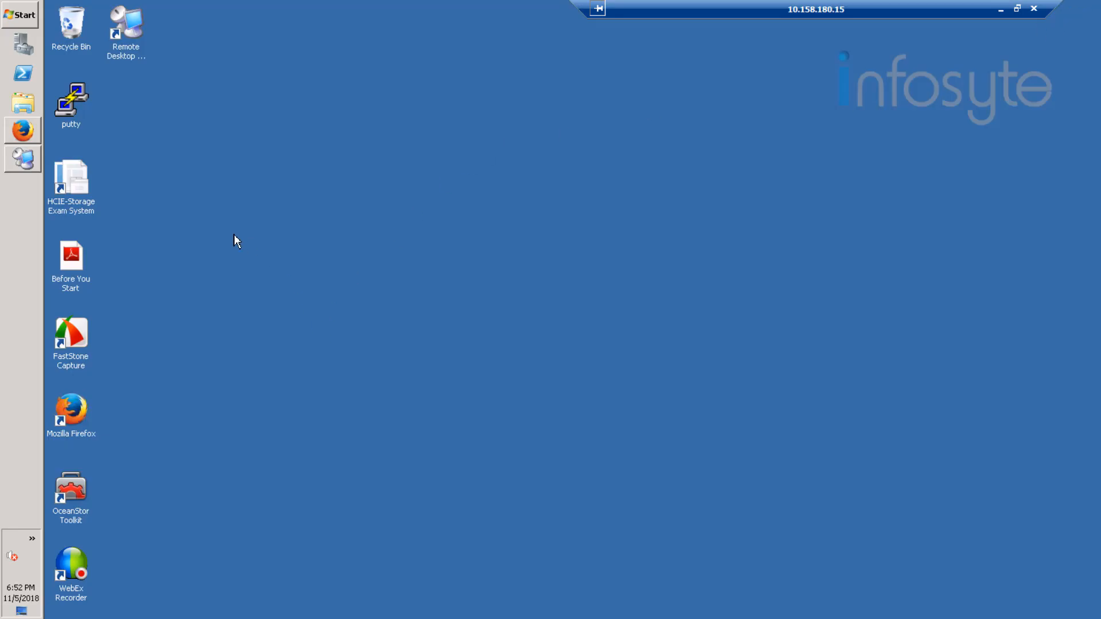
click(23, 163)
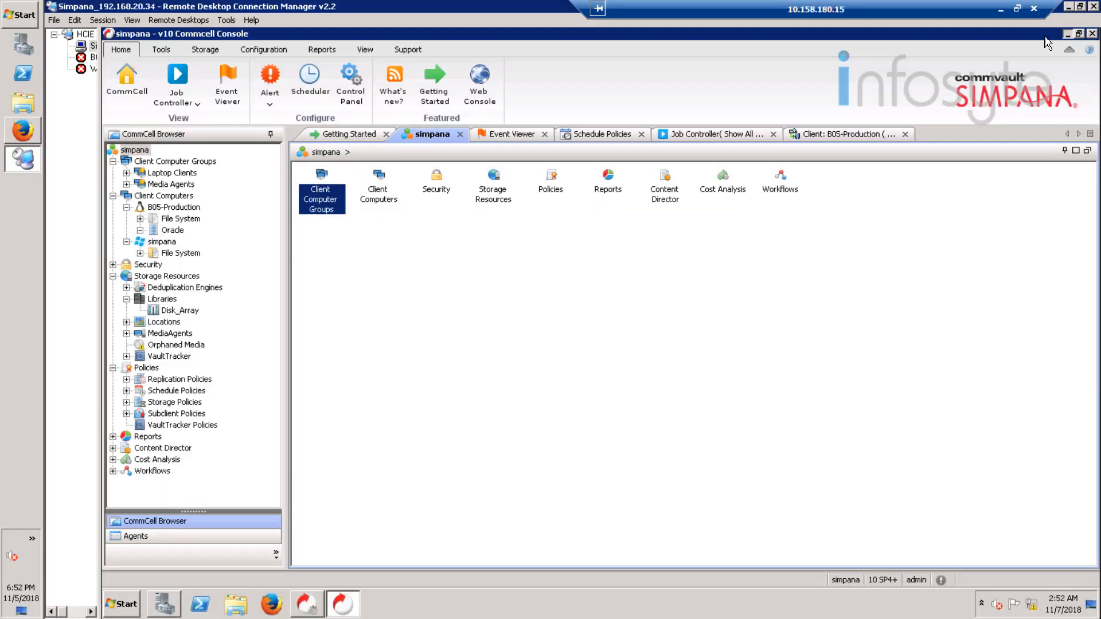
click(1068, 34)
click(130, 209)
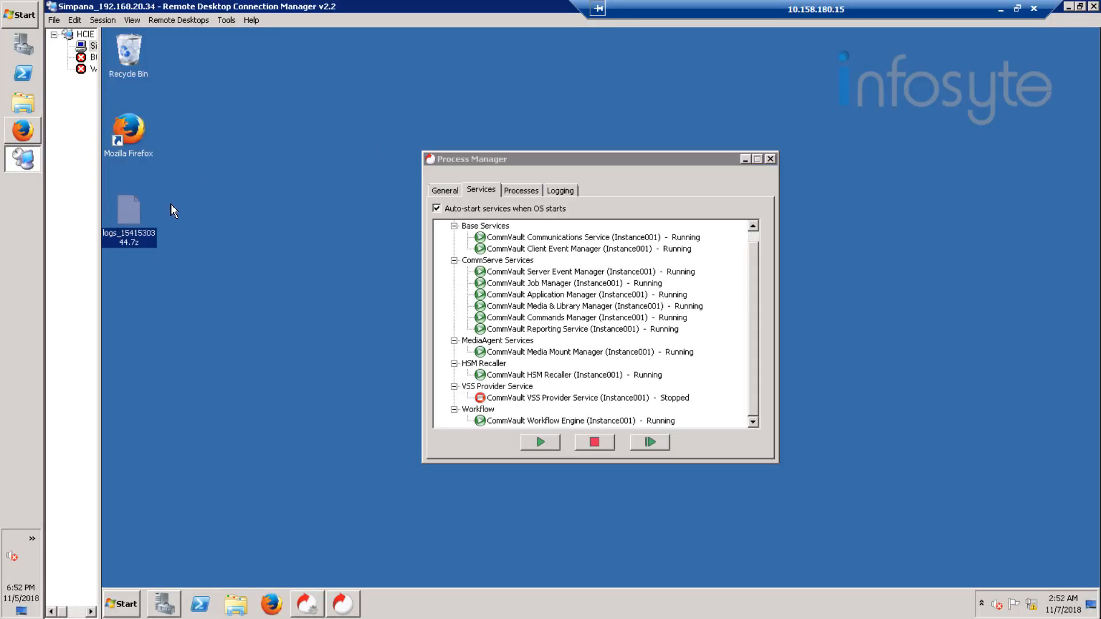